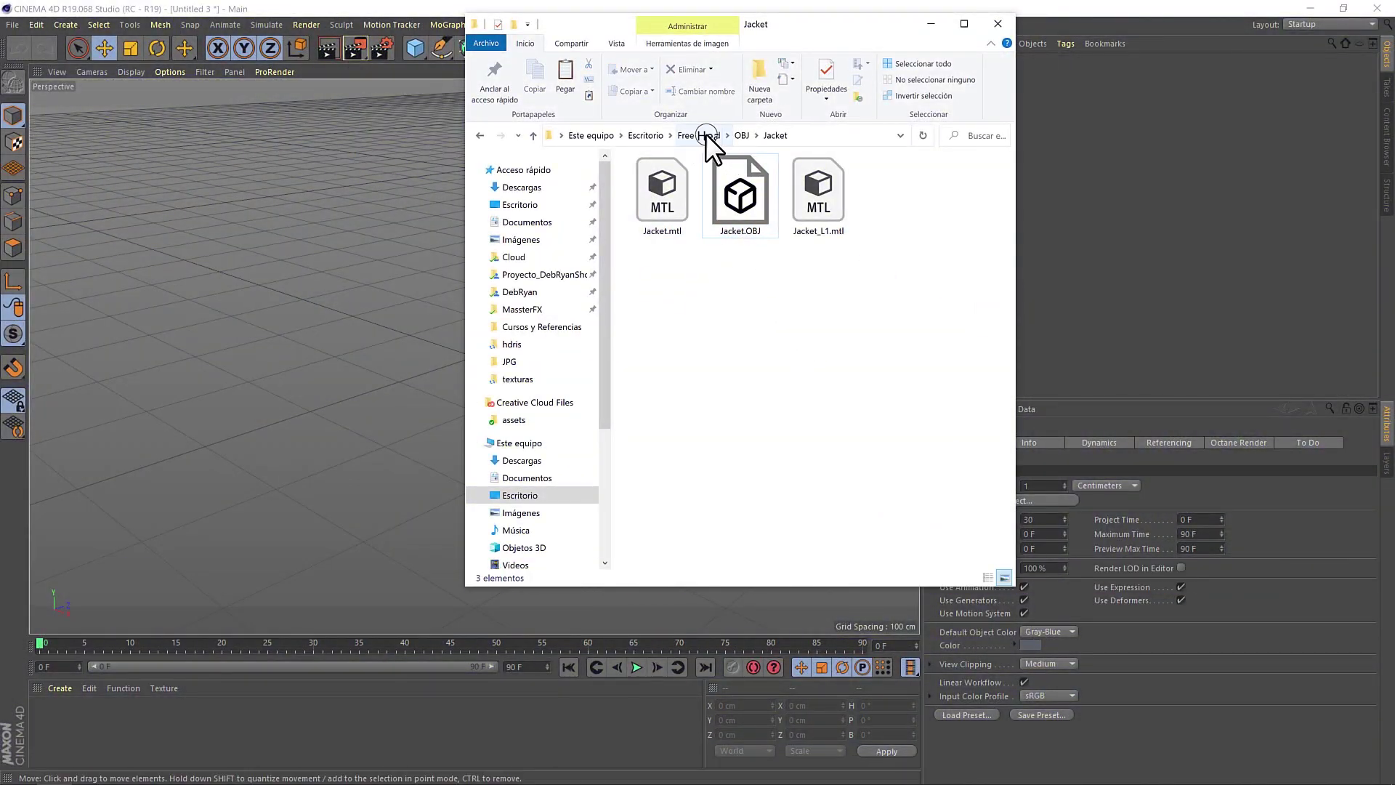
- In File Explorer, go up to the Free+Head folder and open OBJ > Head
click(705, 136)
drag(882, 25, 873, 60)
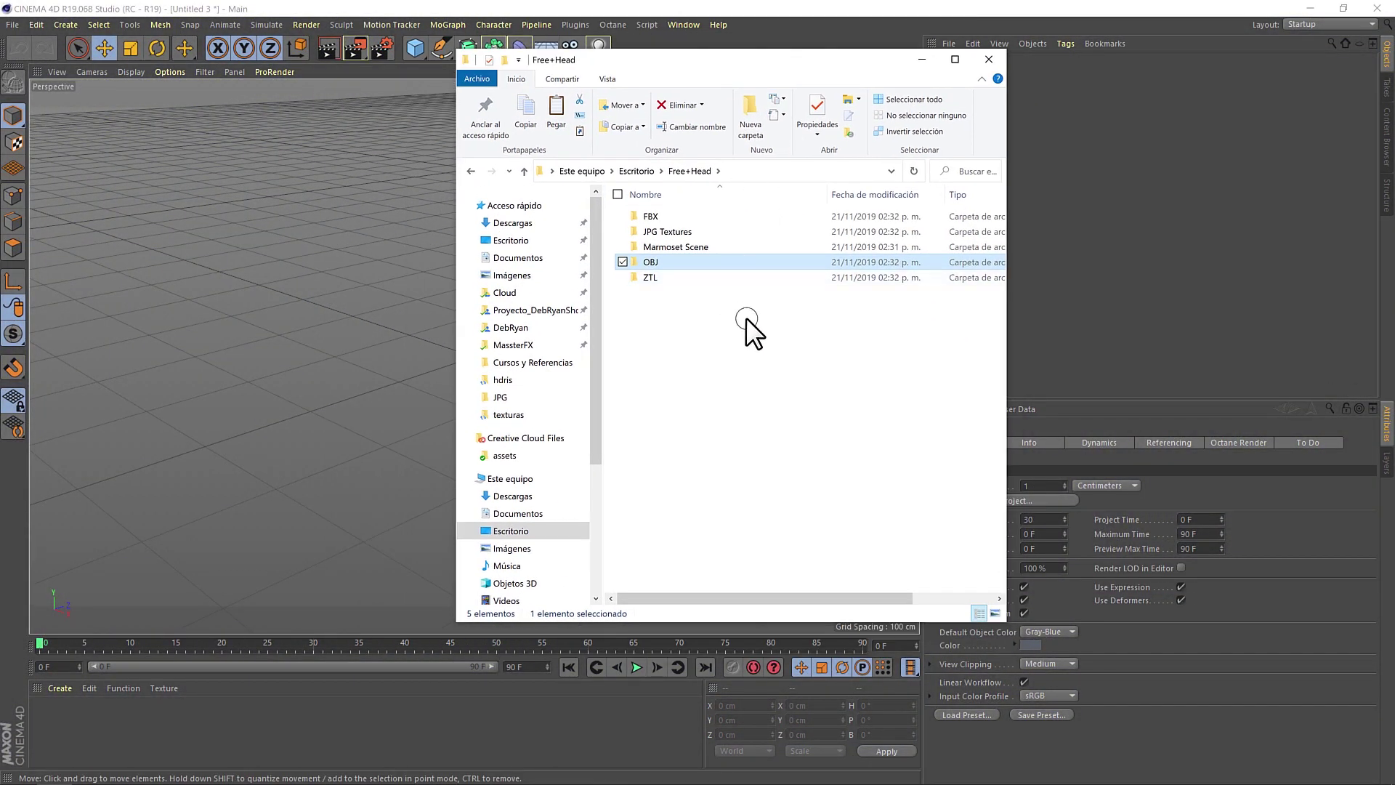
drag(756, 363, 648, 259)
double_click(657, 260)
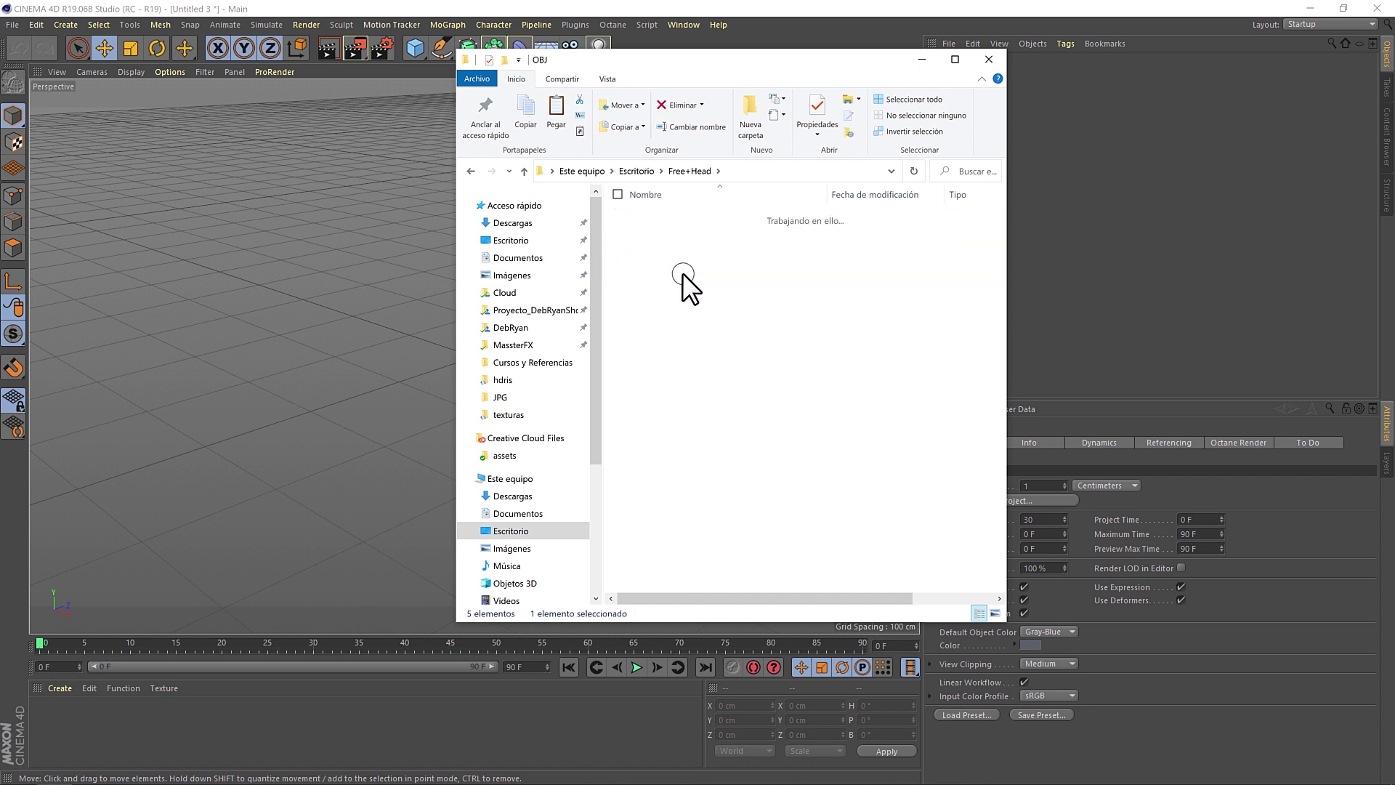
click(669, 231)
click(743, 378)
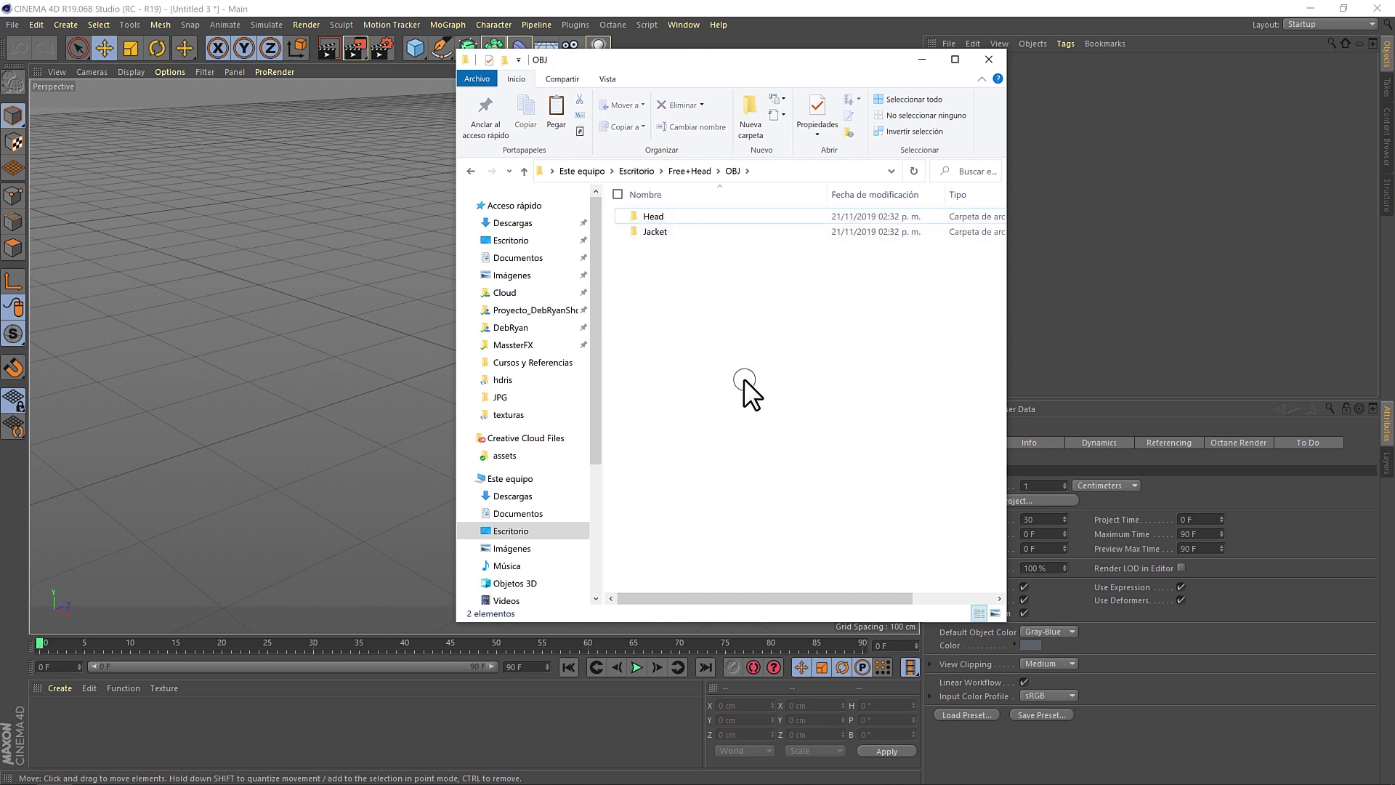
click(658, 216)
double_click(660, 216)
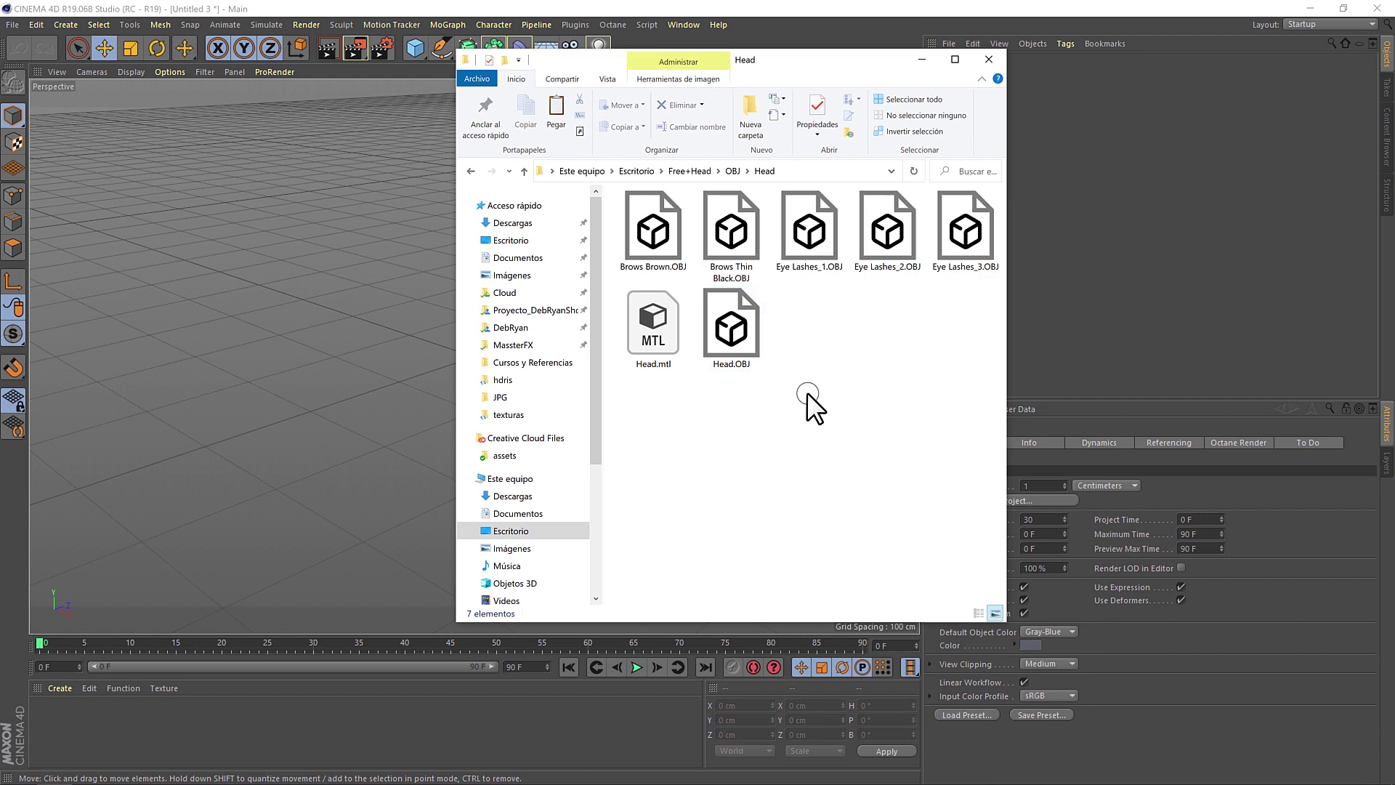
- Select Head.OBJ and drag it toward the Cinema 4D viewport
drag(795, 71, 1017, 64)
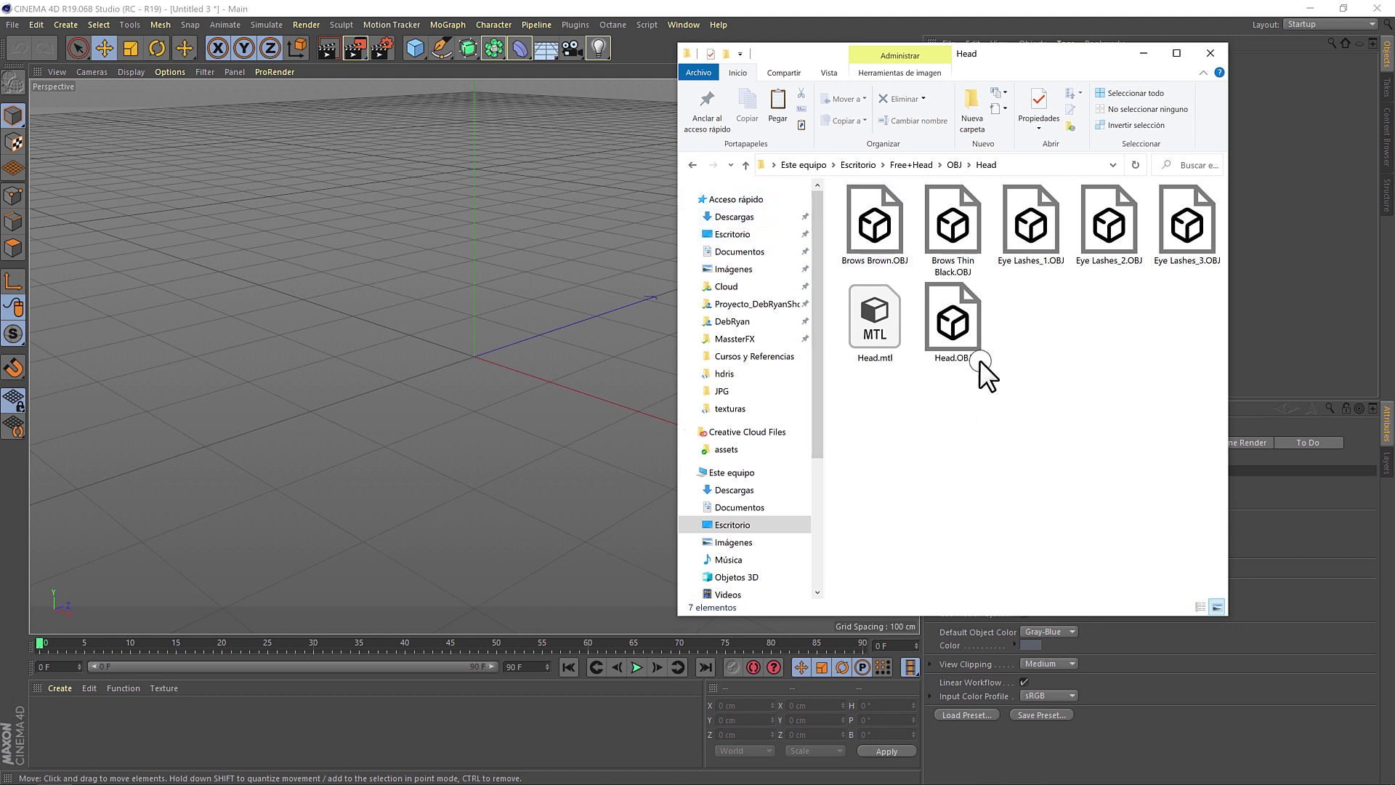
drag(1017, 394, 948, 325)
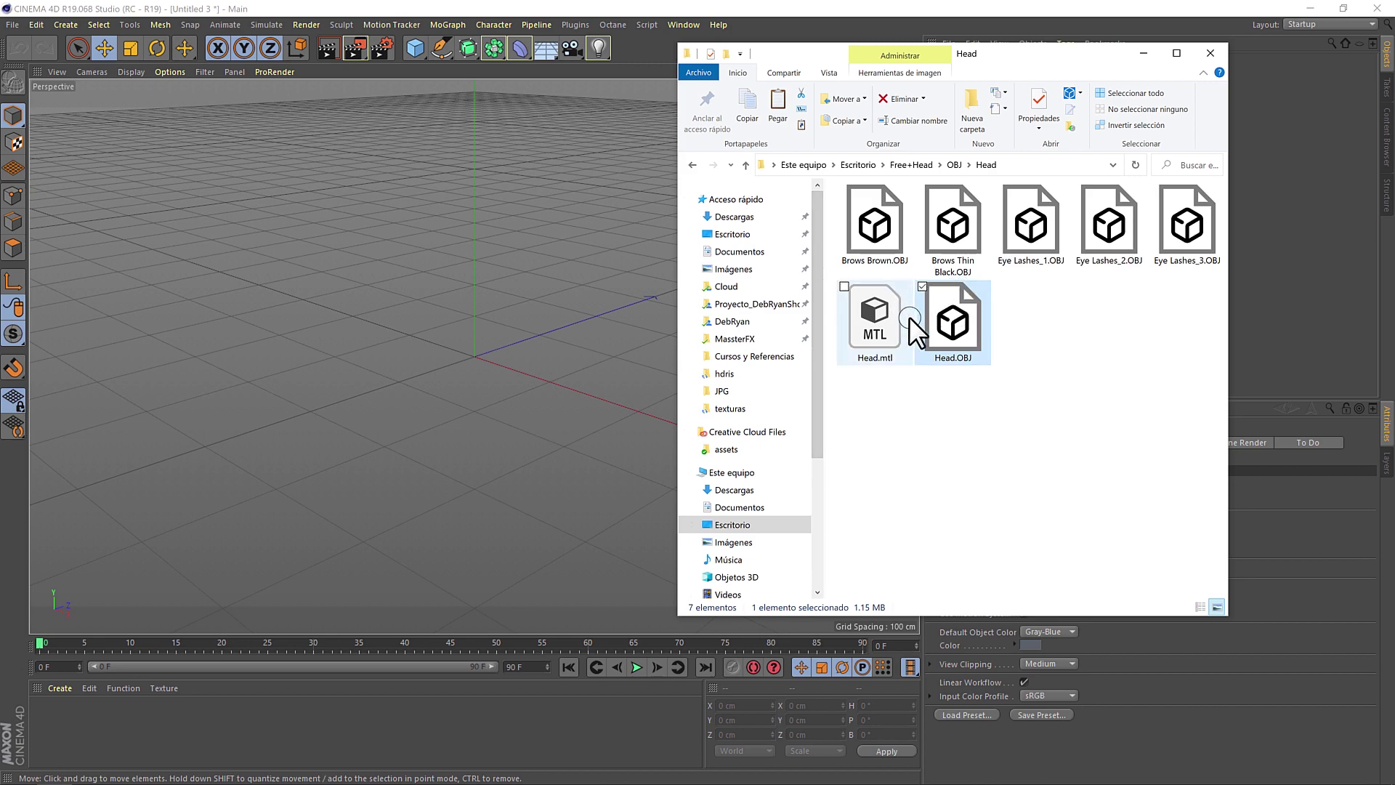
click(1054, 364)
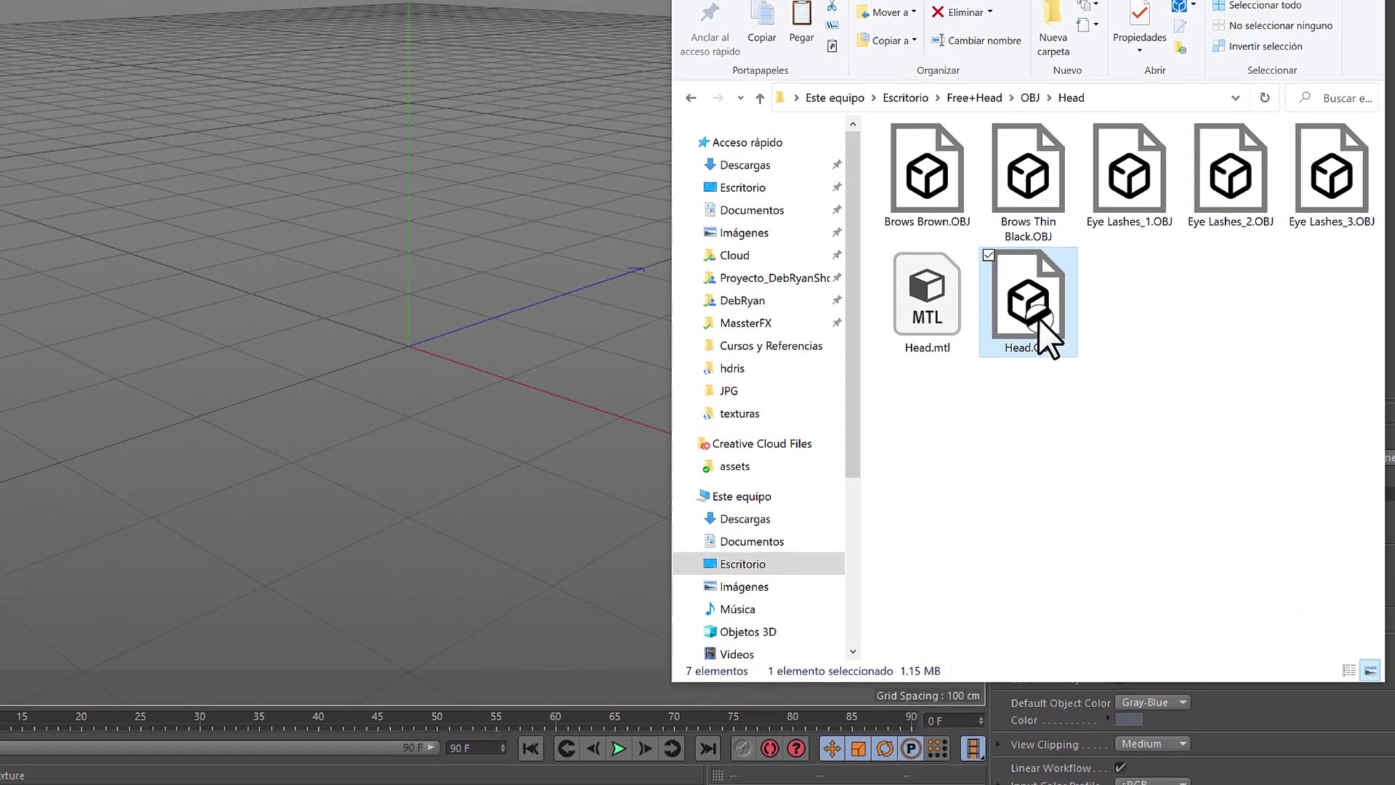
drag(944, 361, 476, 351)
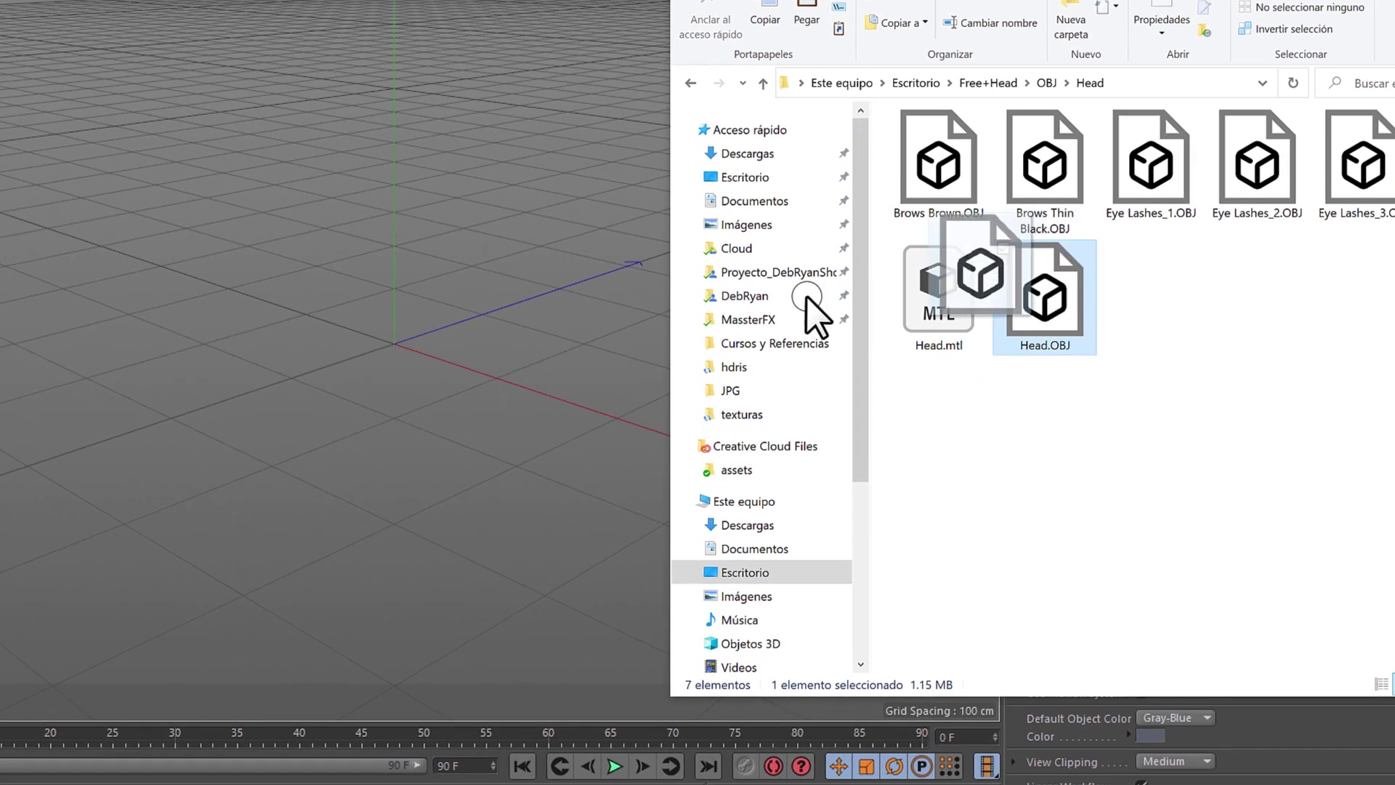
- Drop Head.OBJ into the scene and import it with Meters as the scale unit
drag(393, 341, 397, 341)
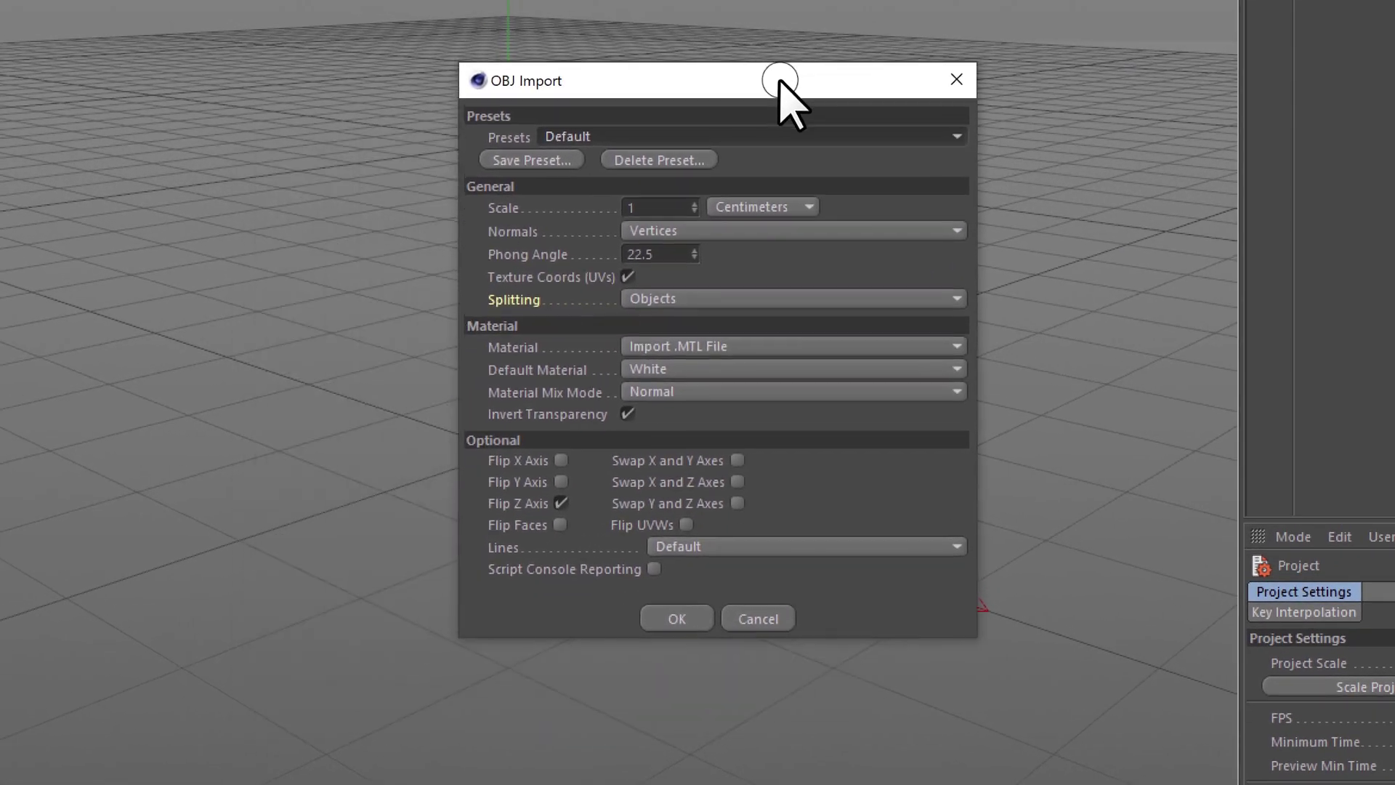
drag(779, 81, 772, 73)
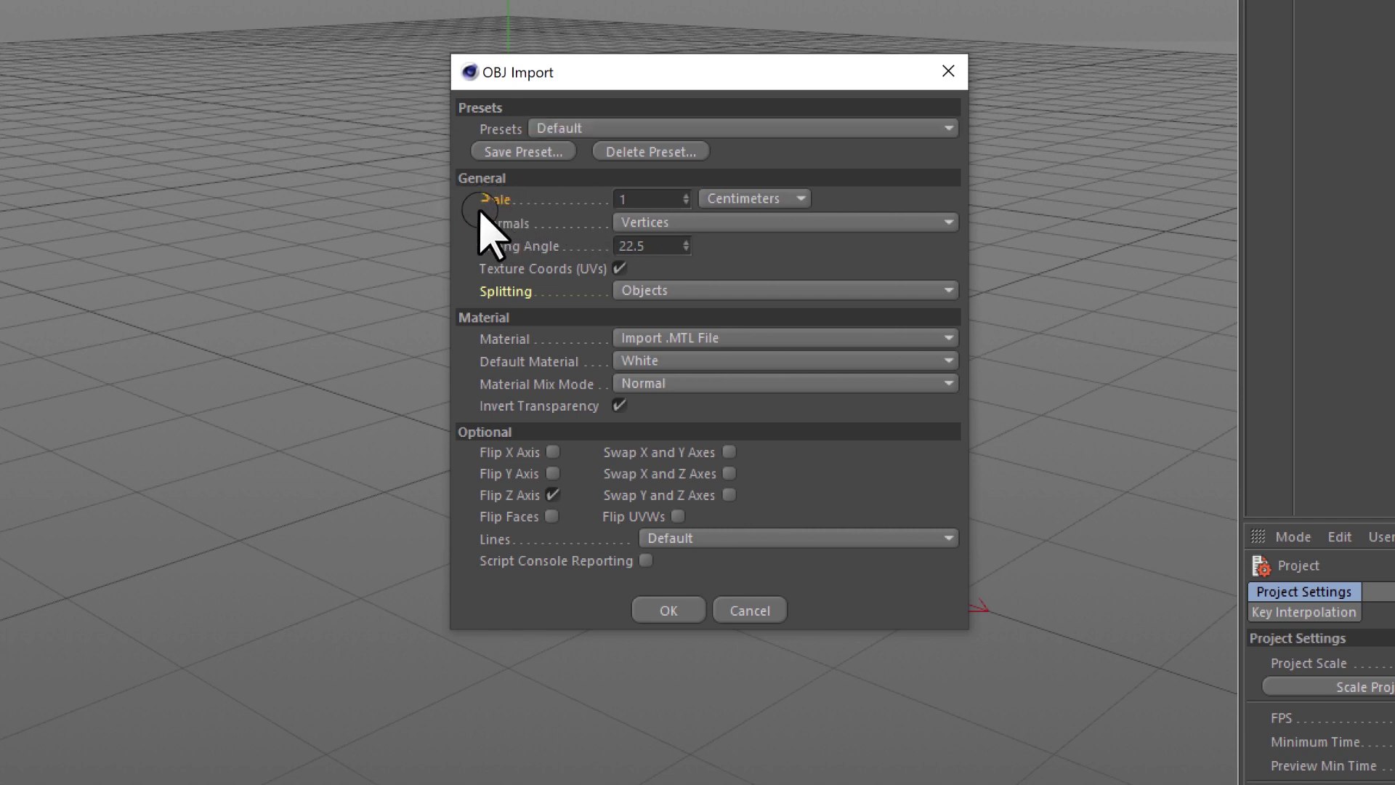
click(793, 199)
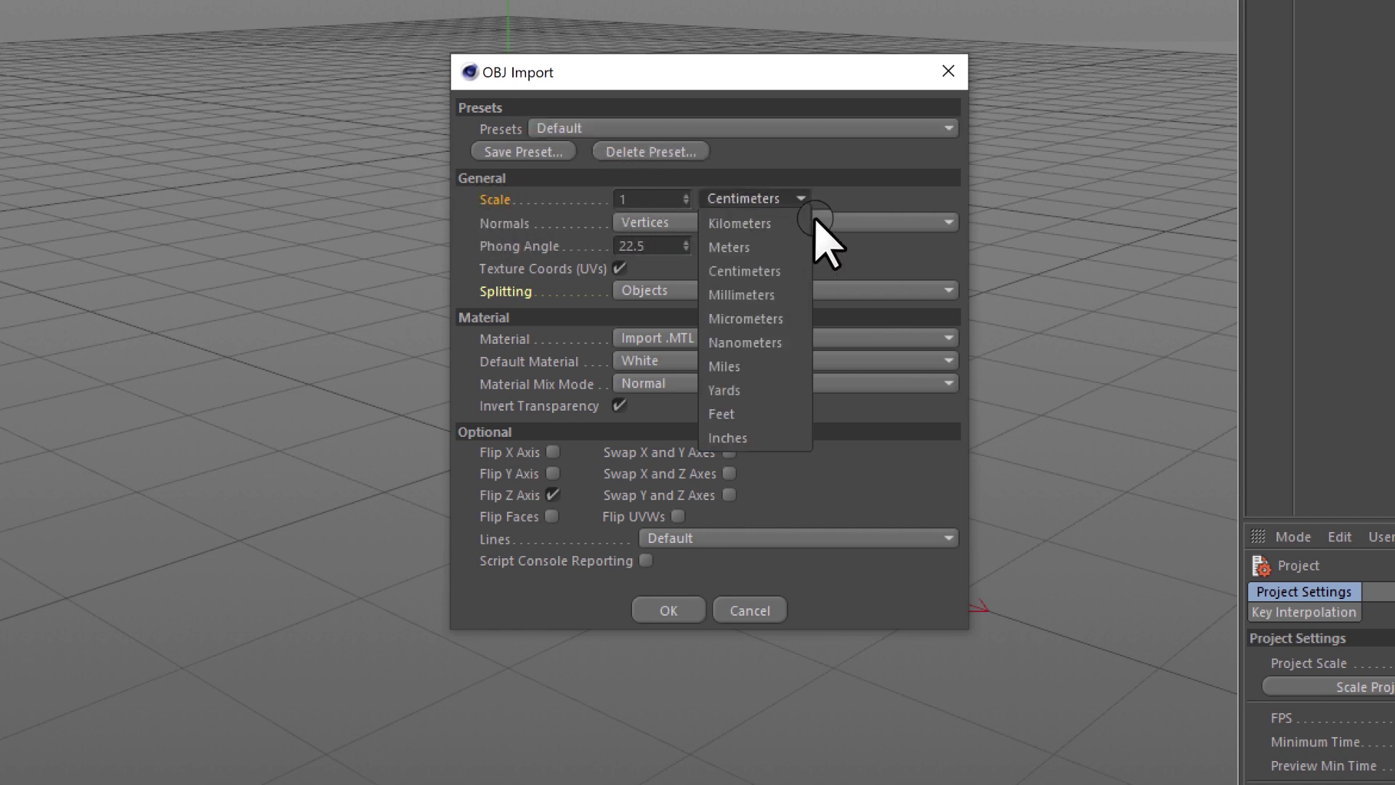
click(765, 253)
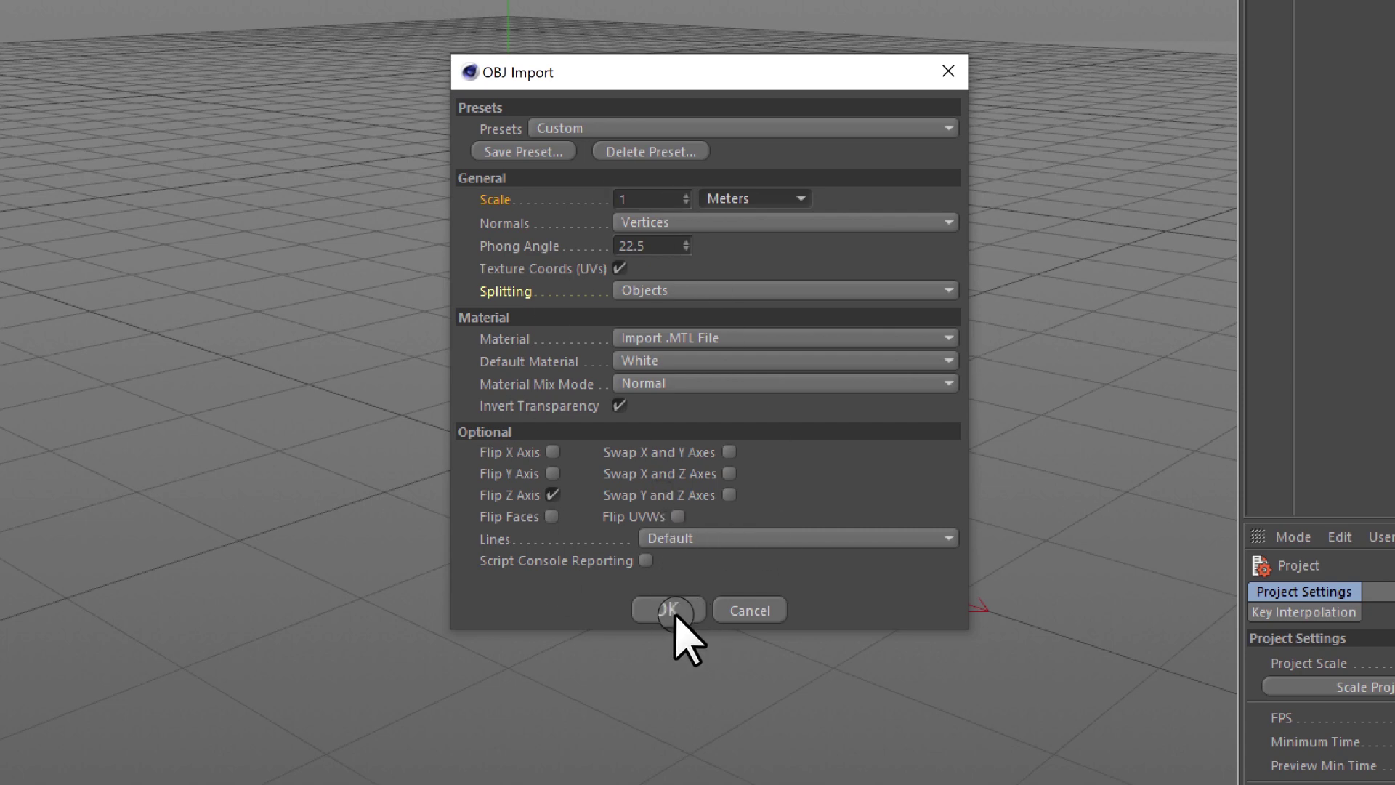
click(670, 611)
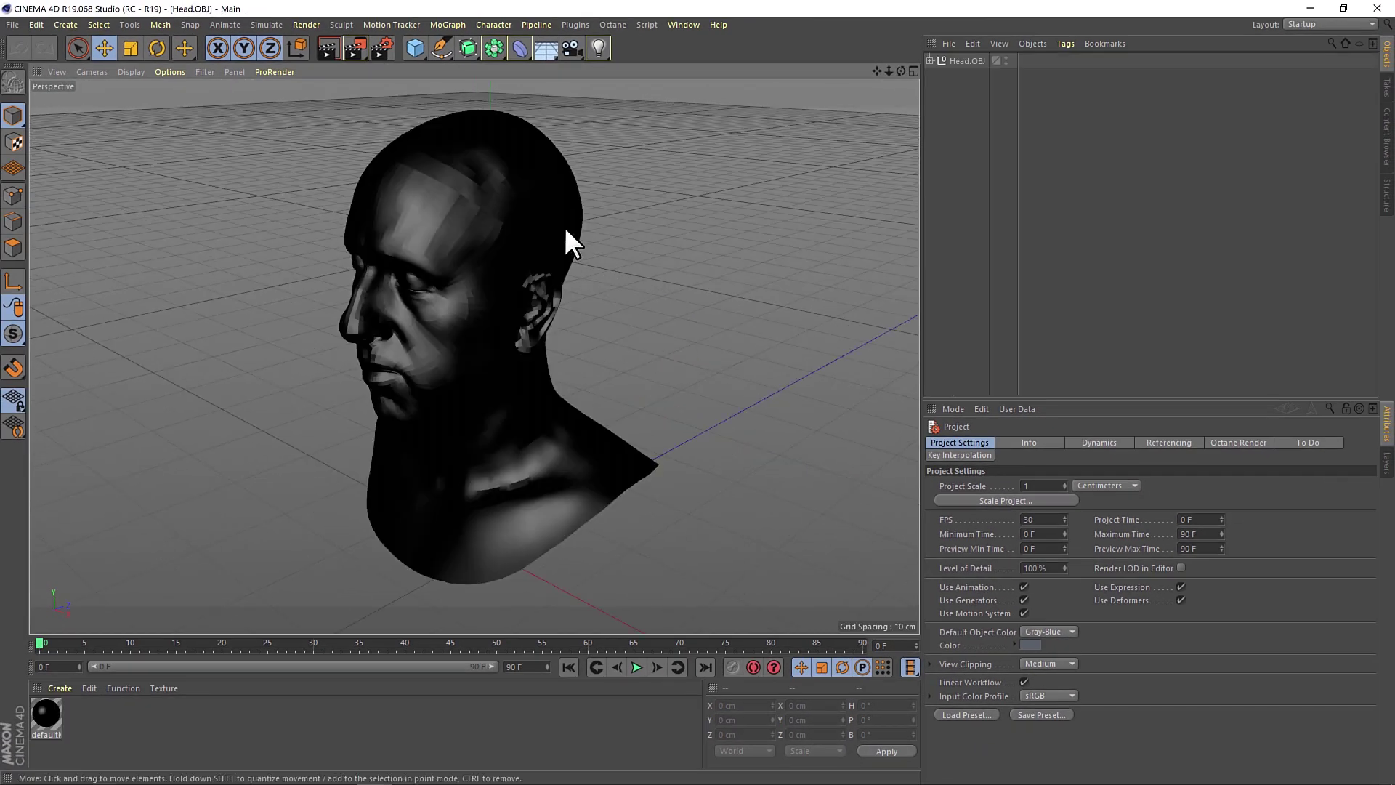
- Orbit and zoom around the imported head, including a close-up of the face
scroll(451, 407, down, 5)
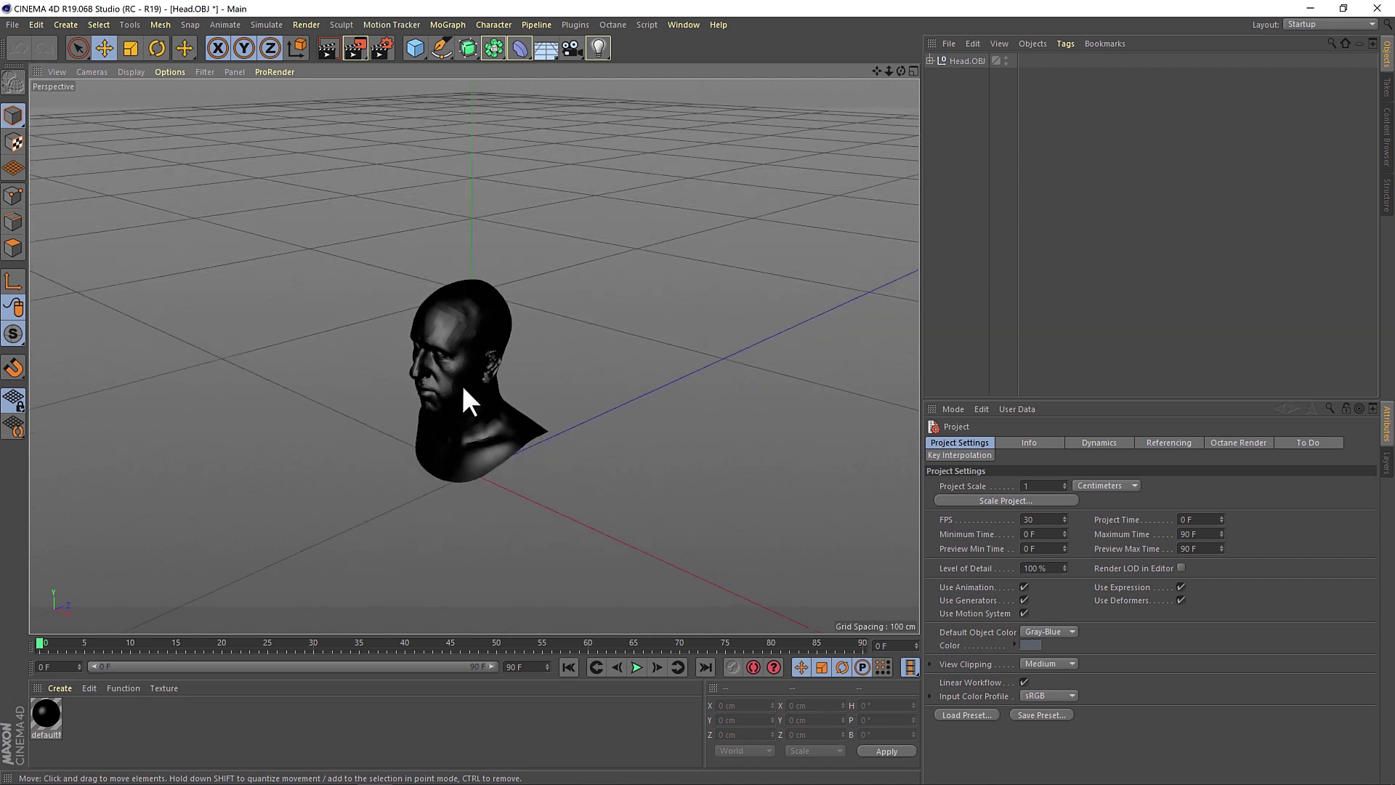
mouse_move(461, 383)
alt+mouse_down()
mouse_move(591, 305)
mouse_move(538, 221)
mouse_move(541, 321)
mouse_move(493, 378)
mouse_move(538, 429)
alt+mouse_up()
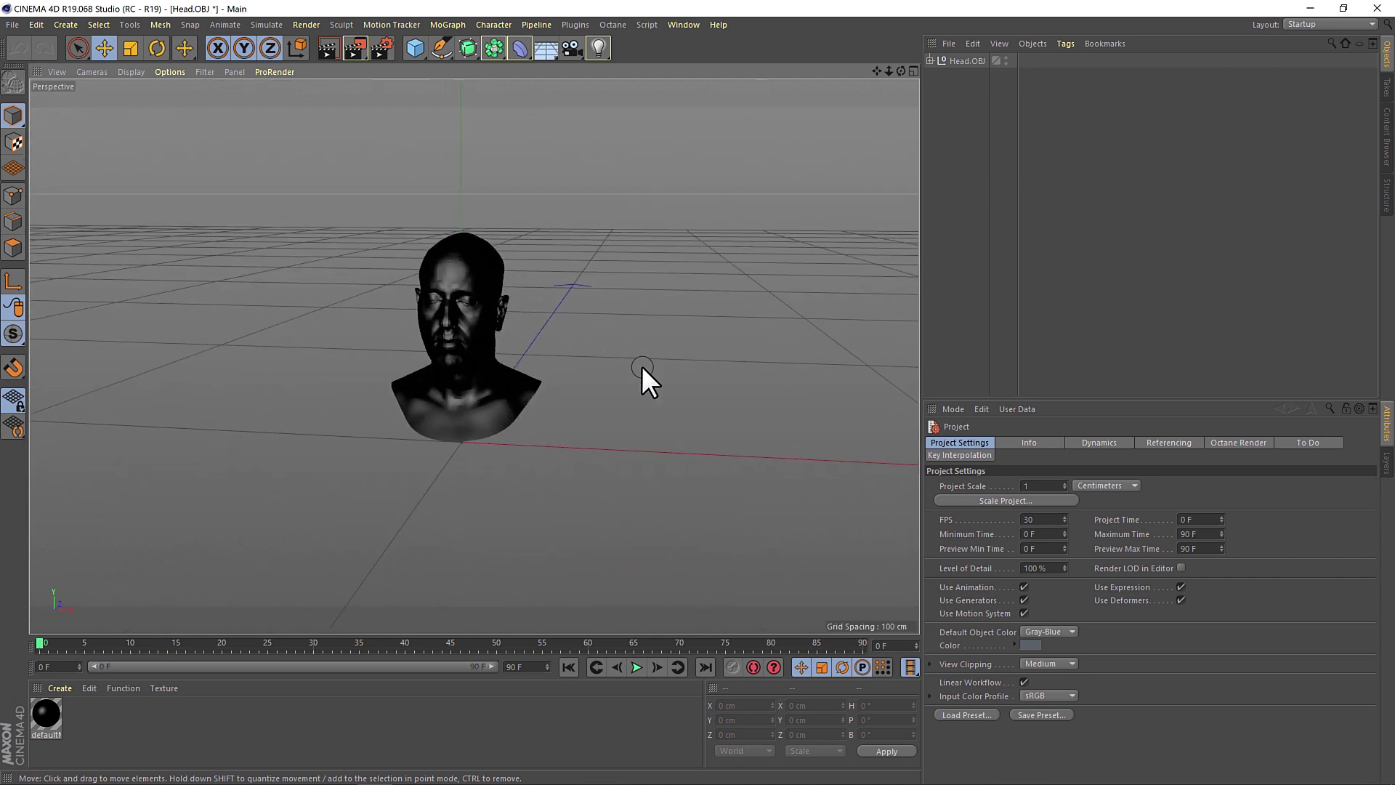
scroll(471, 326, up, 2)
scroll(474, 279, up, 4)
alt+drag(474, 279, 561, 455)
scroll(535, 324, up, 3)
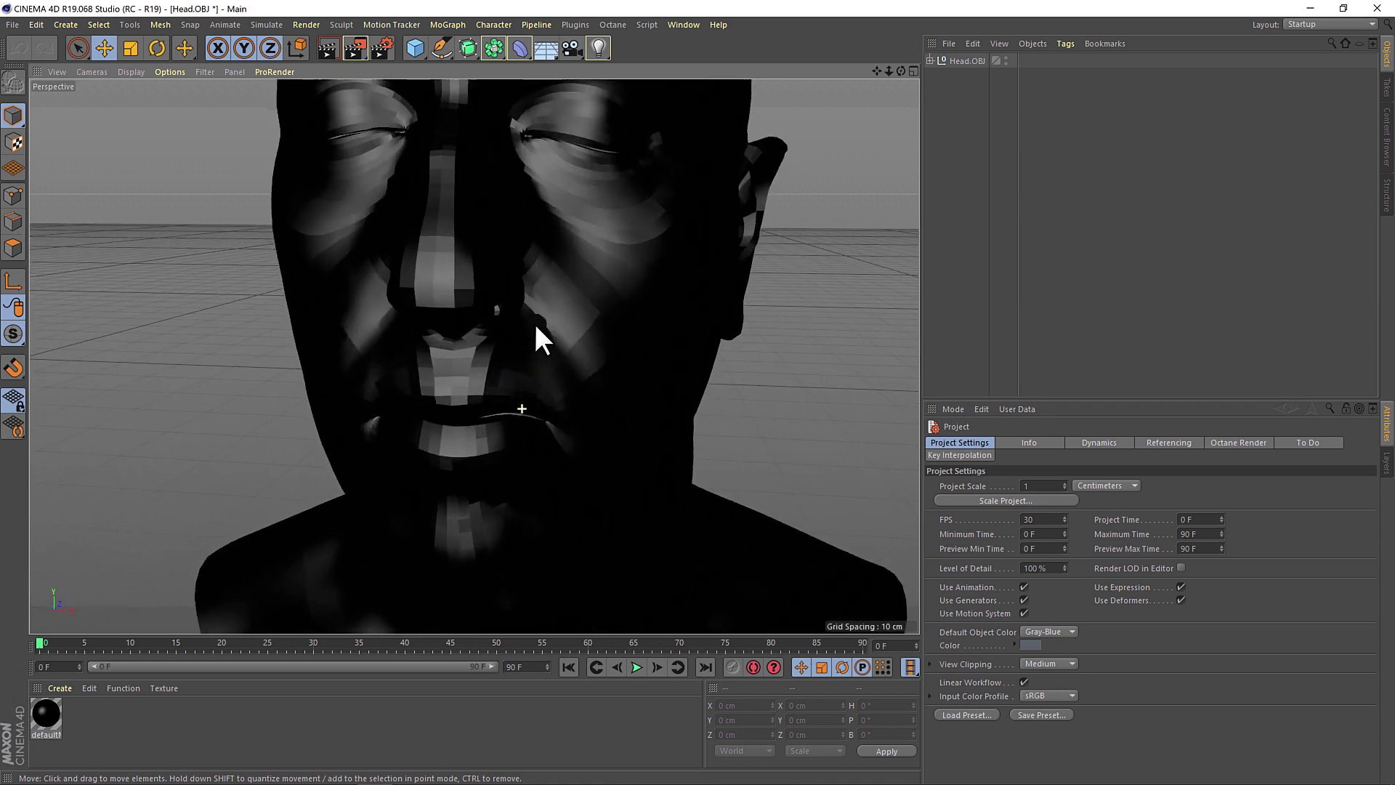
mouse_move(535, 324)
alt+mouse_down()
mouse_move(603, 297)
mouse_move(524, 247)
alt+mouse_up()
scroll(501, 293, down, 3)
scroll(495, 384, down, 2)
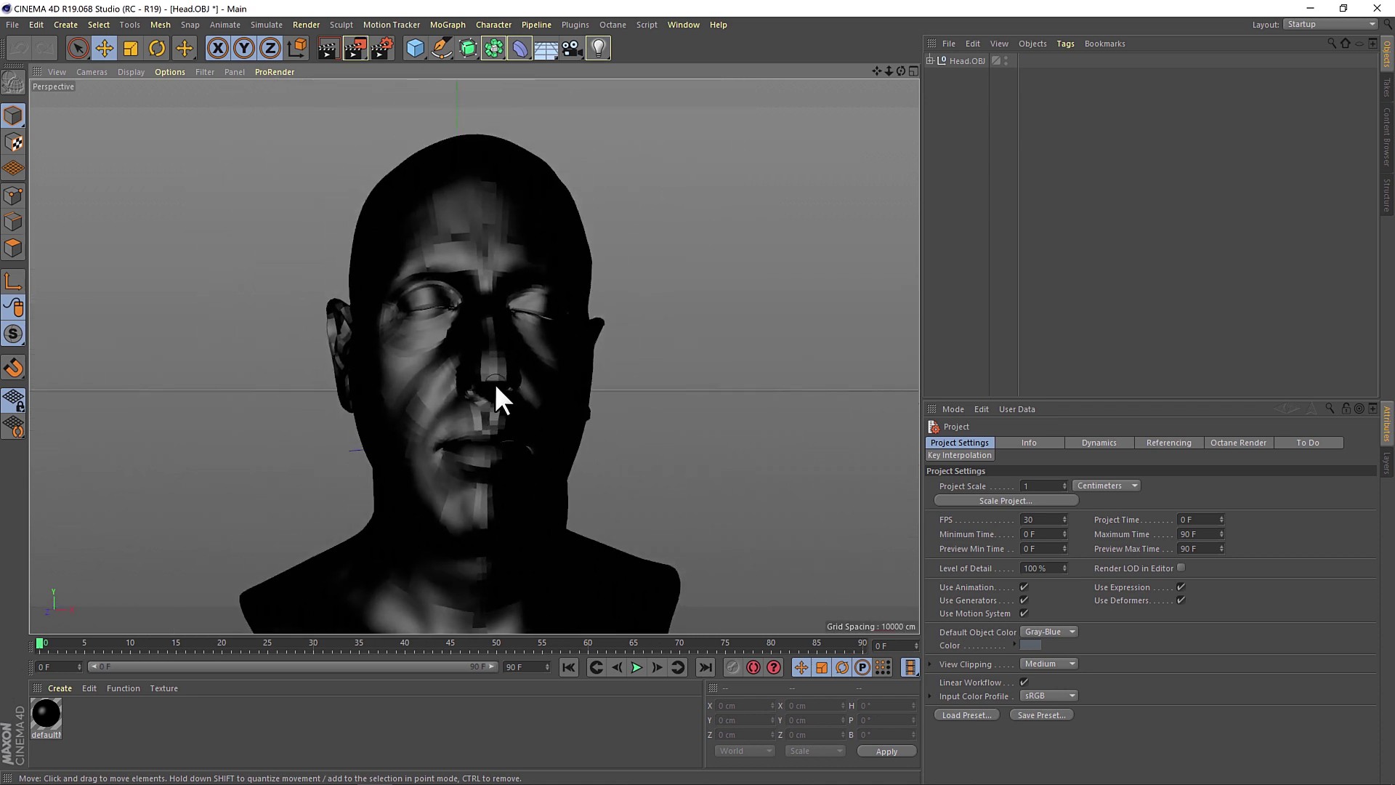
- Expand Head.OBJ in the Object Manager and scroll through its Group parts
click(929, 59)
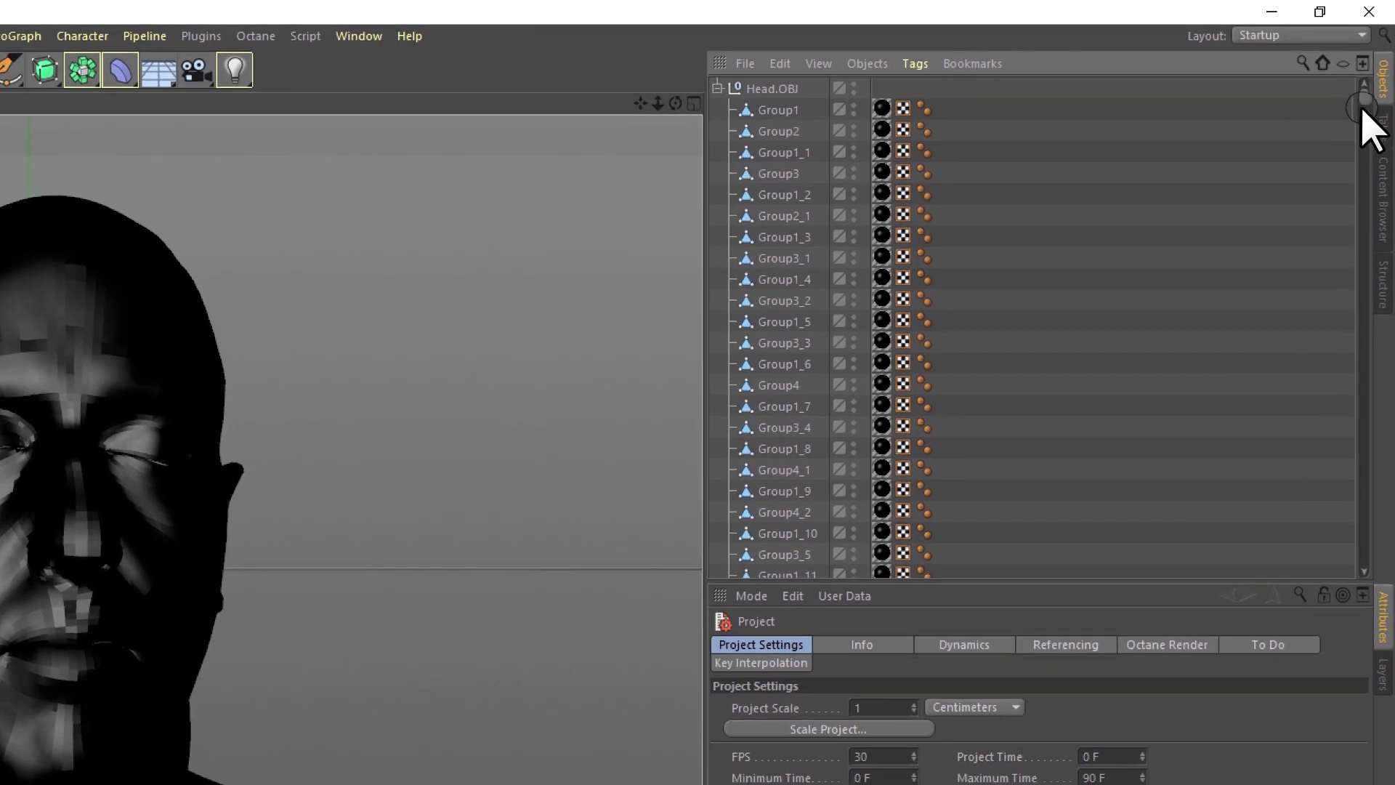
drag(1374, 65, 1375, 149)
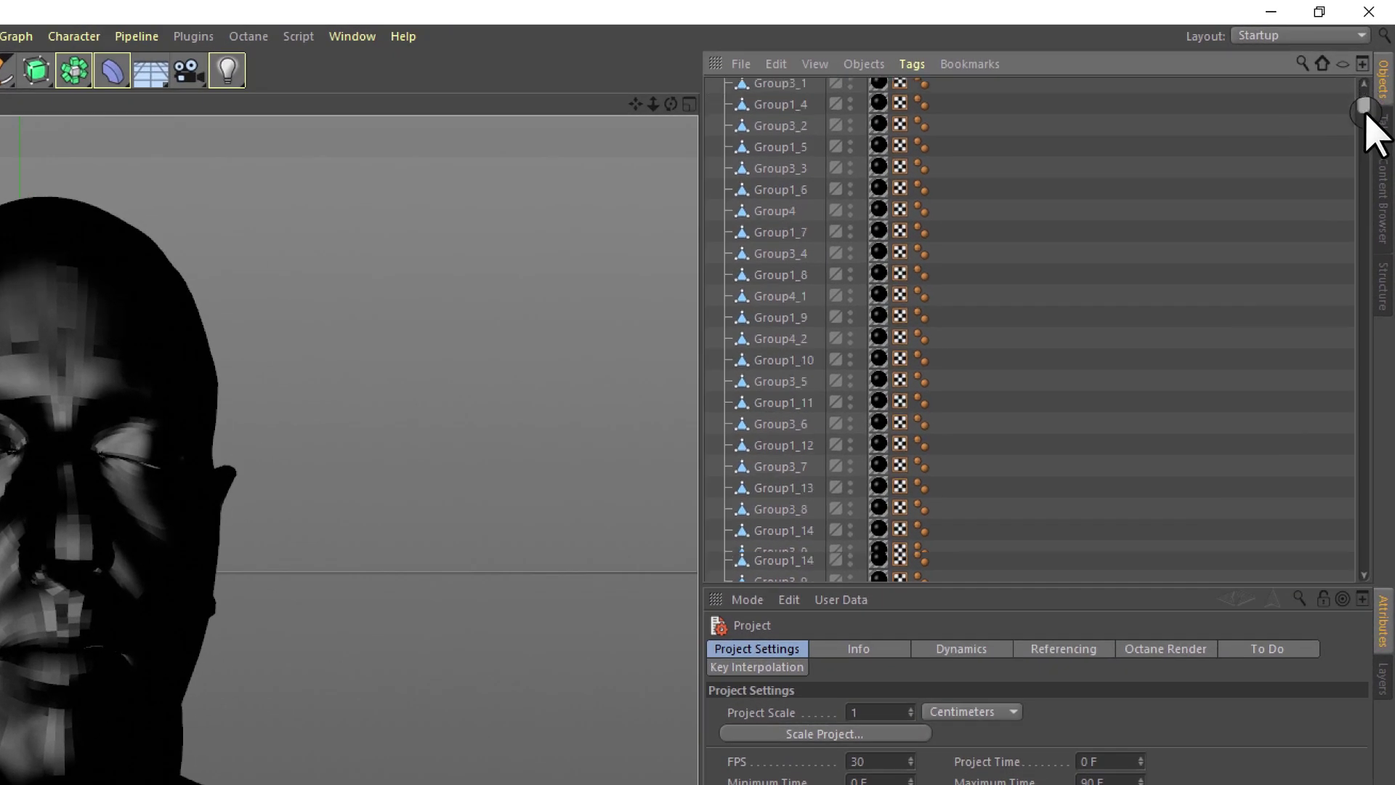
mouse_move(1371, 225)
mouse_down()
mouse_move(1383, 623)
mouse_move(1361, 302)
mouse_move(1366, 59)
mouse_up()
- Add a Connect generator, deleting the Array object added by mistake
click(787, 111)
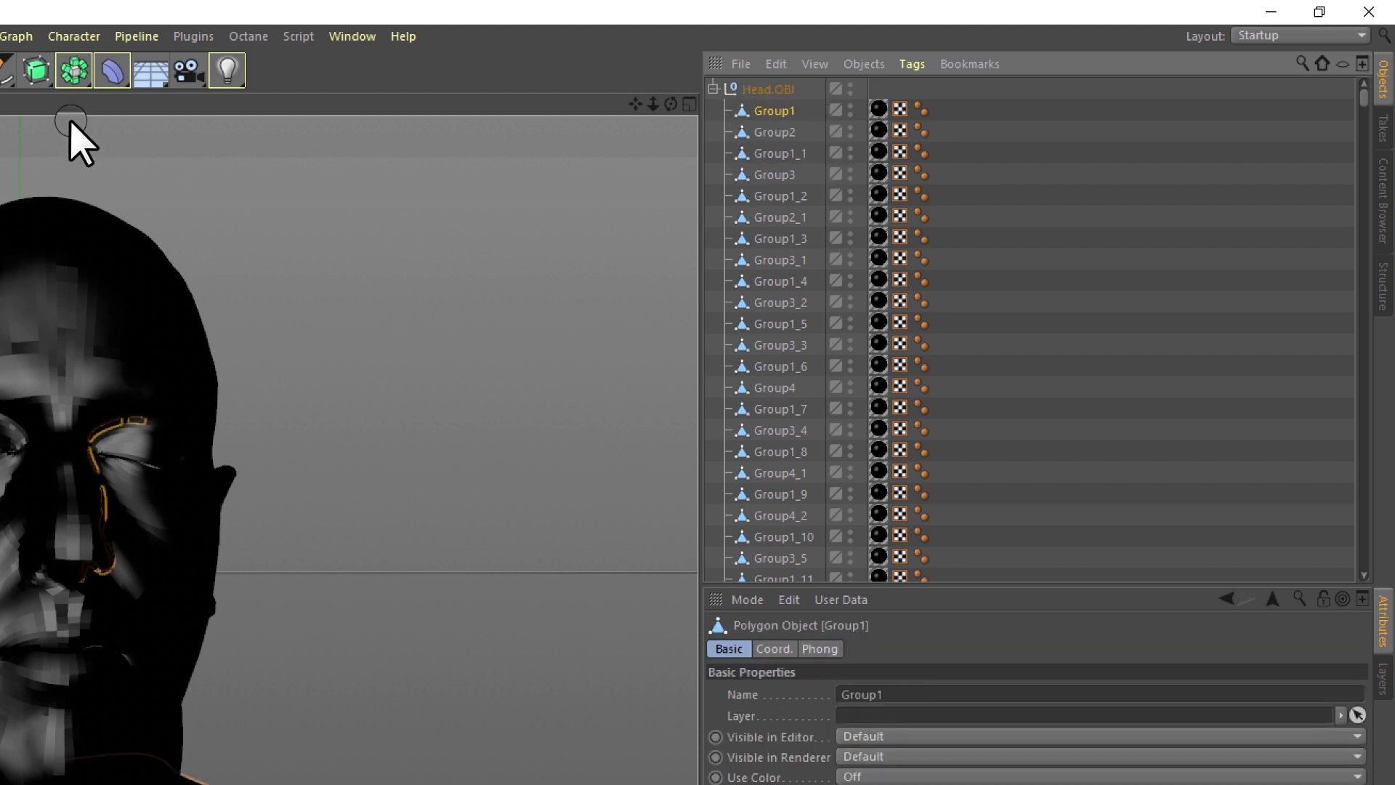
click(75, 71)
click(74, 72)
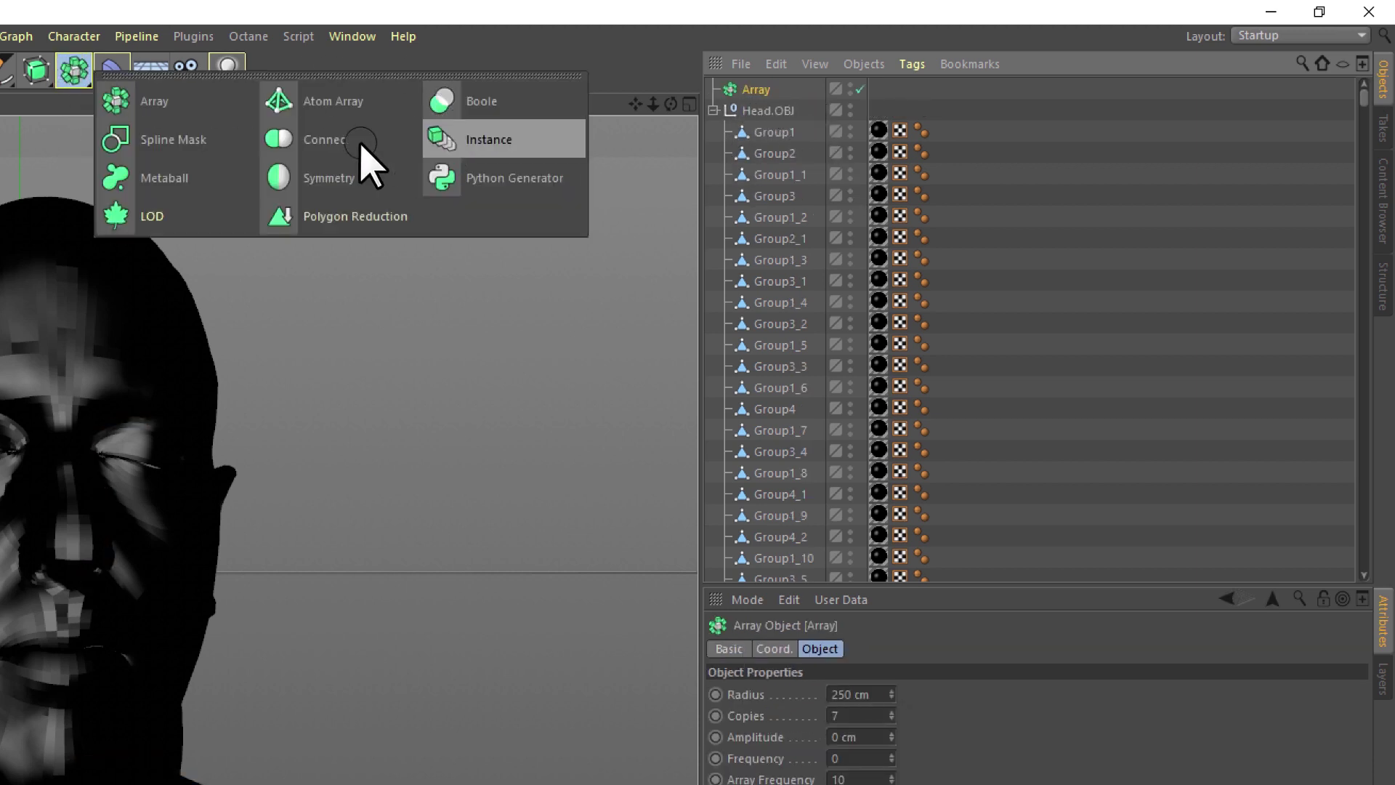
click(303, 141)
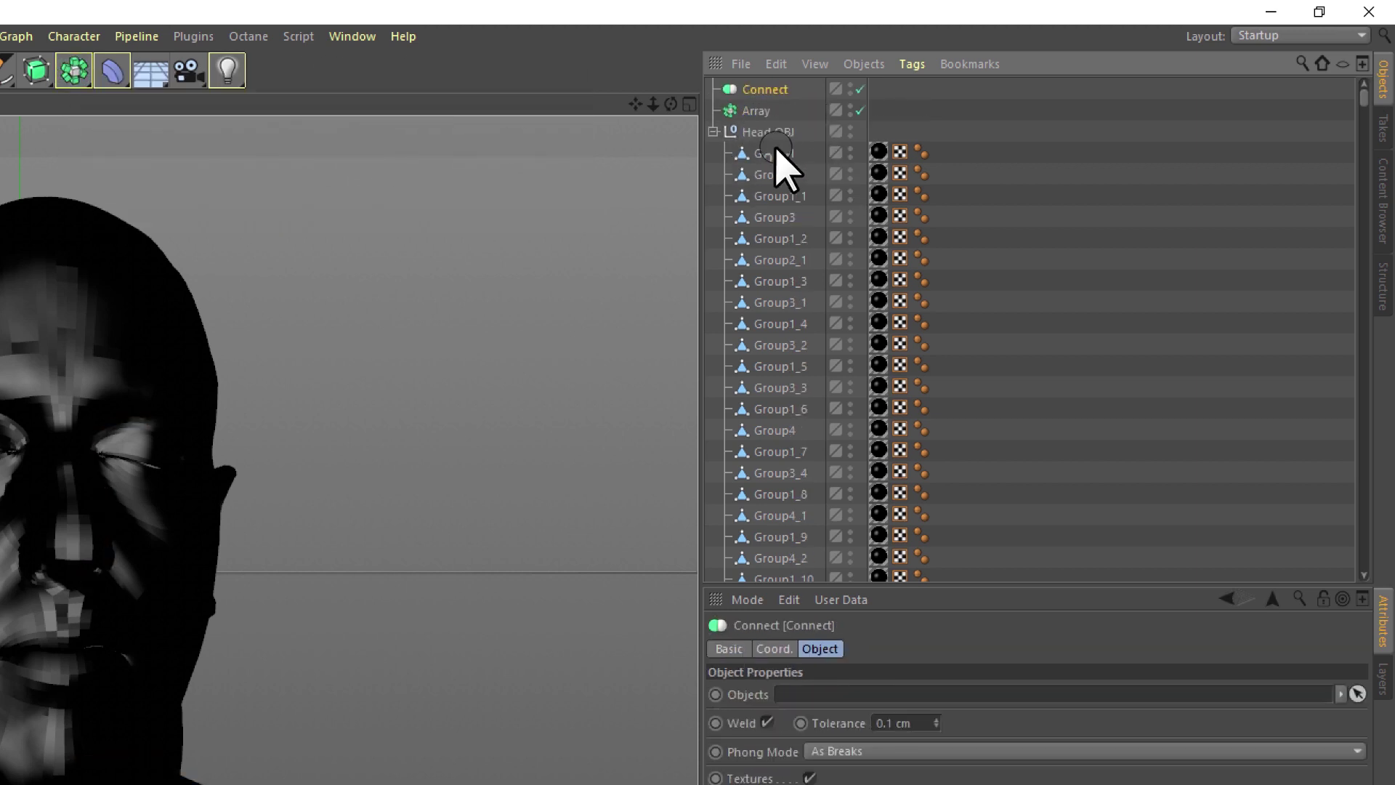
click(779, 149)
click(778, 117)
key(Delete)
- Put all the head's Group parts inside Connect and bake it into one mesh
click(832, 134)
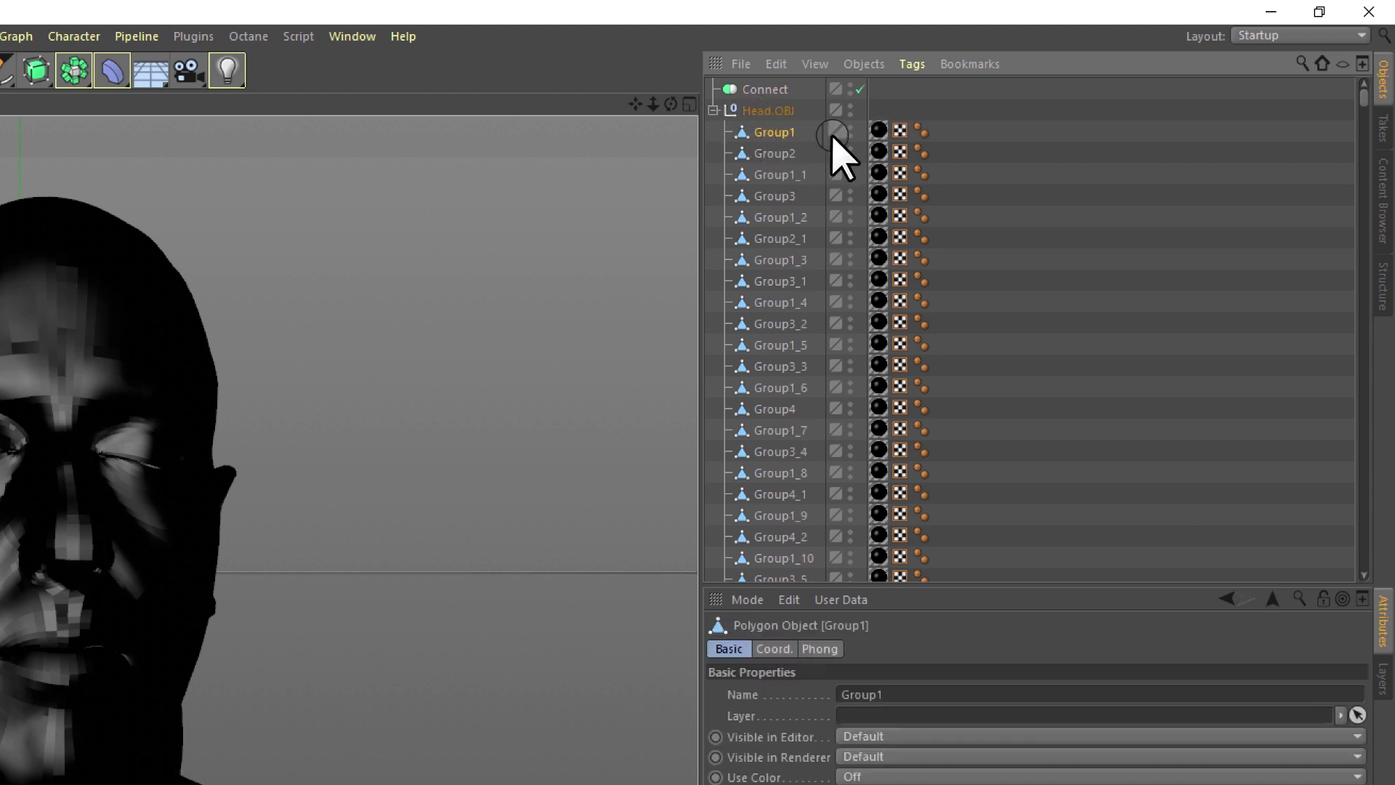
drag(1365, 104, 1368, 598)
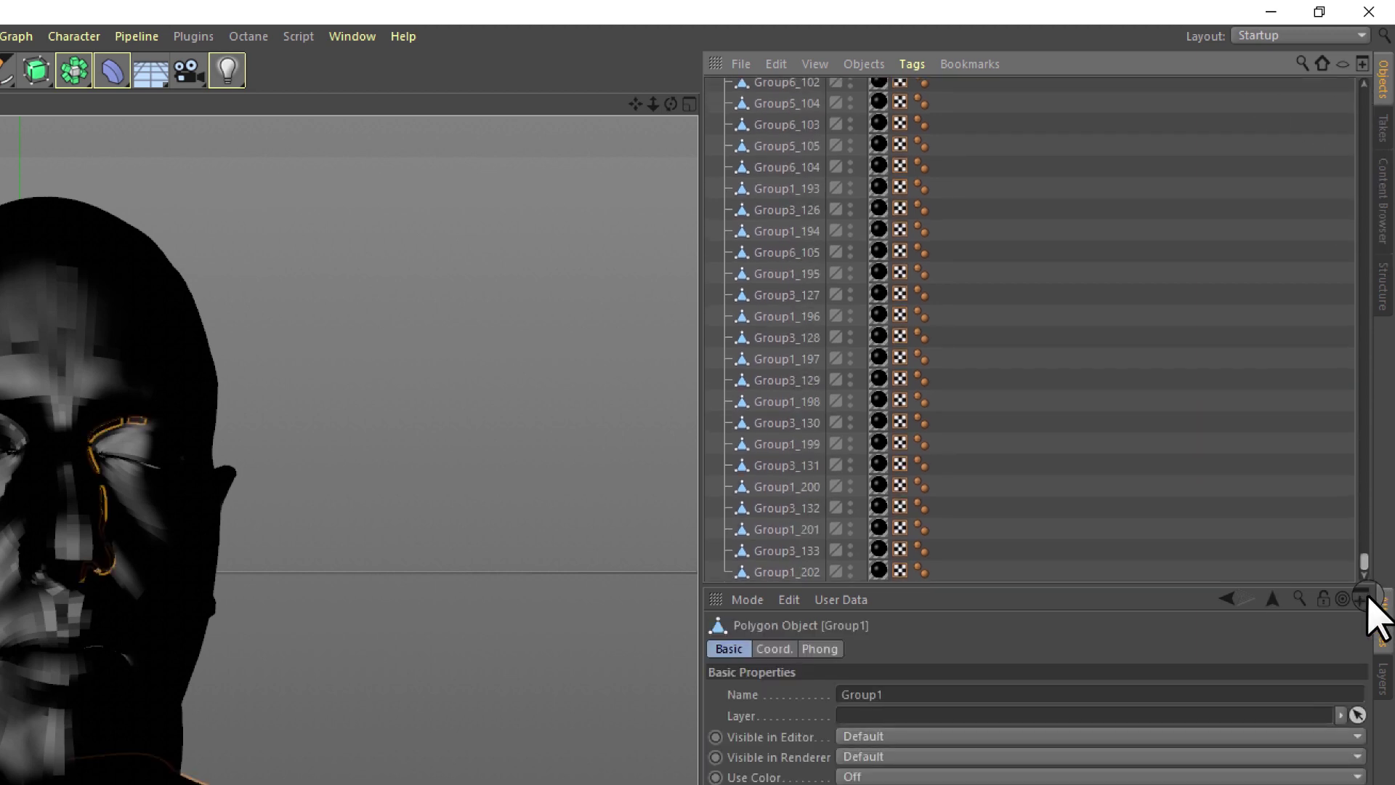
shift+click(792, 572)
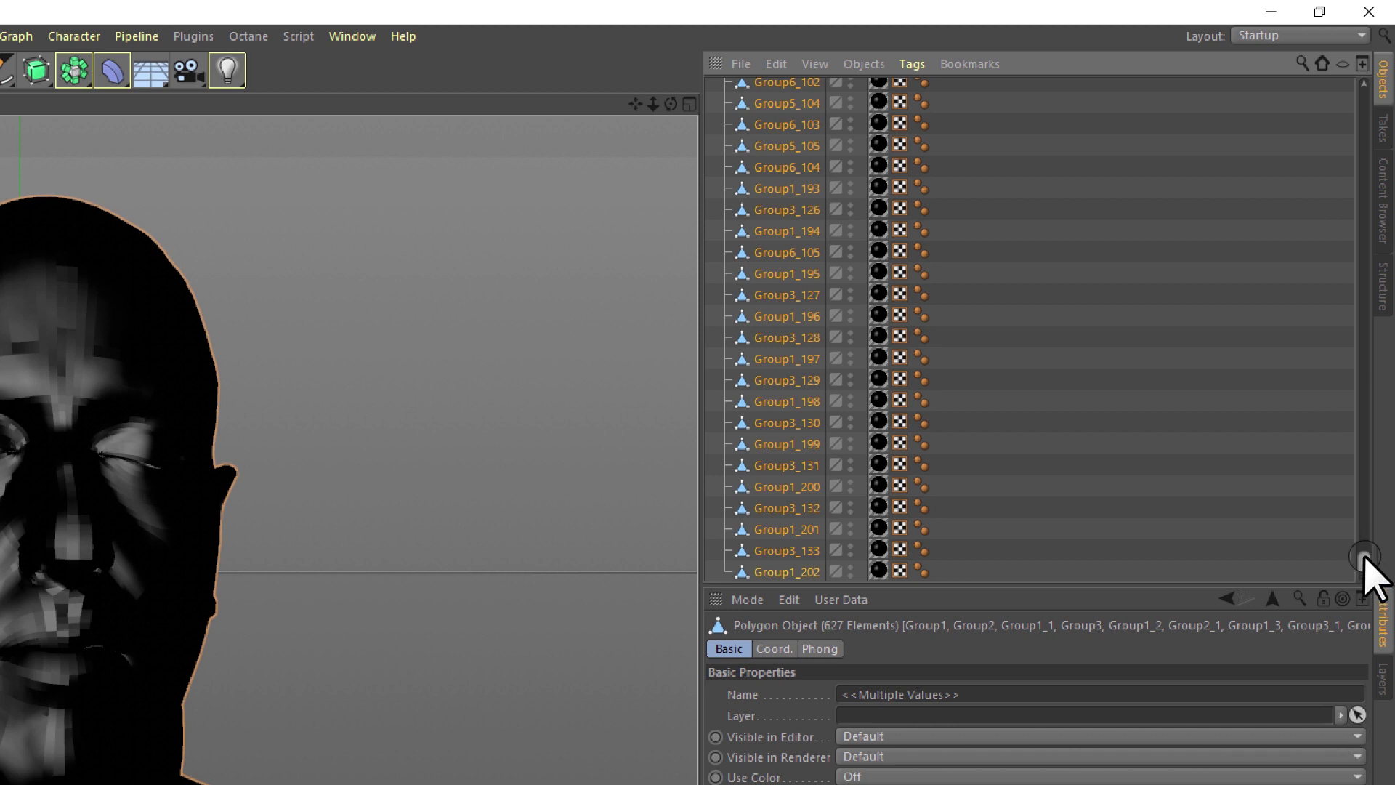
drag(1365, 558, 1344, 109)
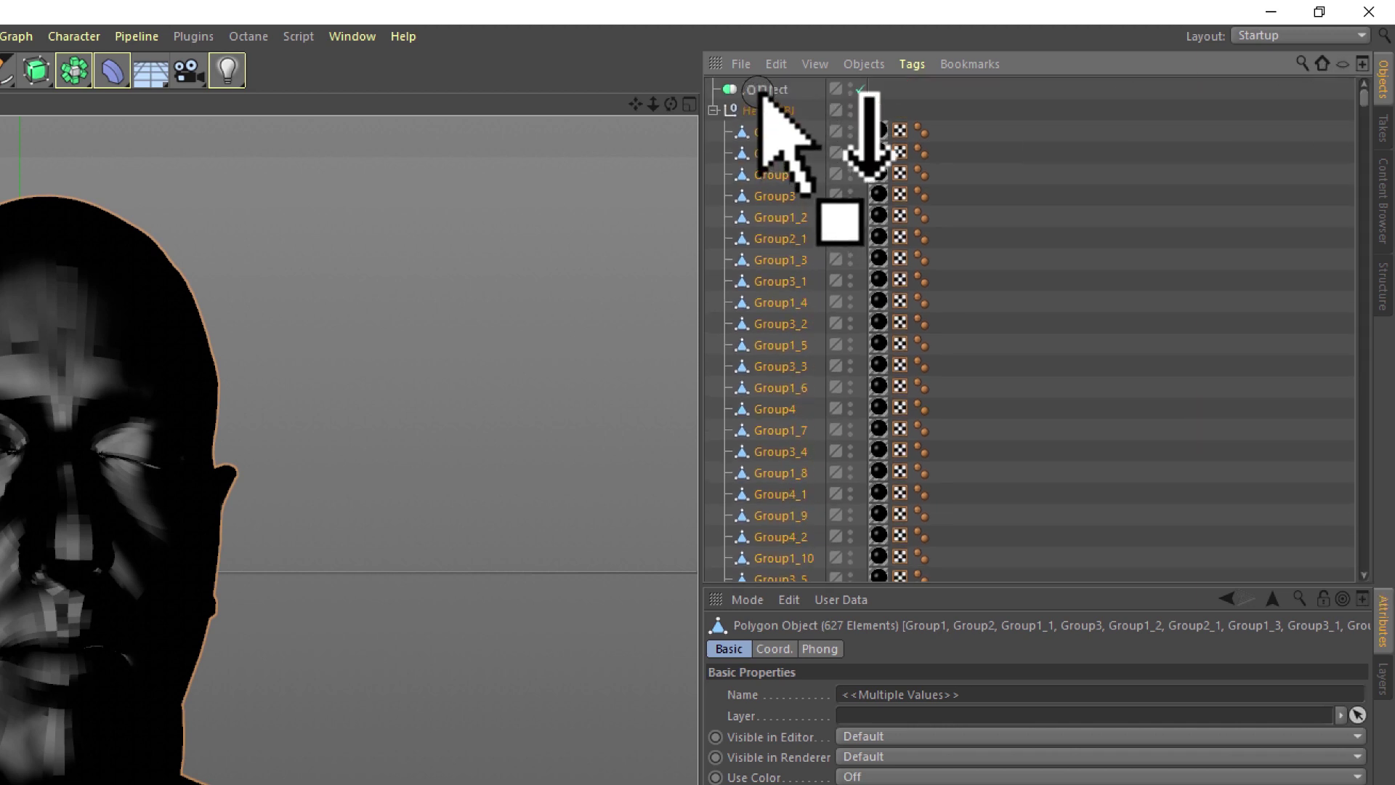
drag(782, 134, 763, 91)
click(713, 89)
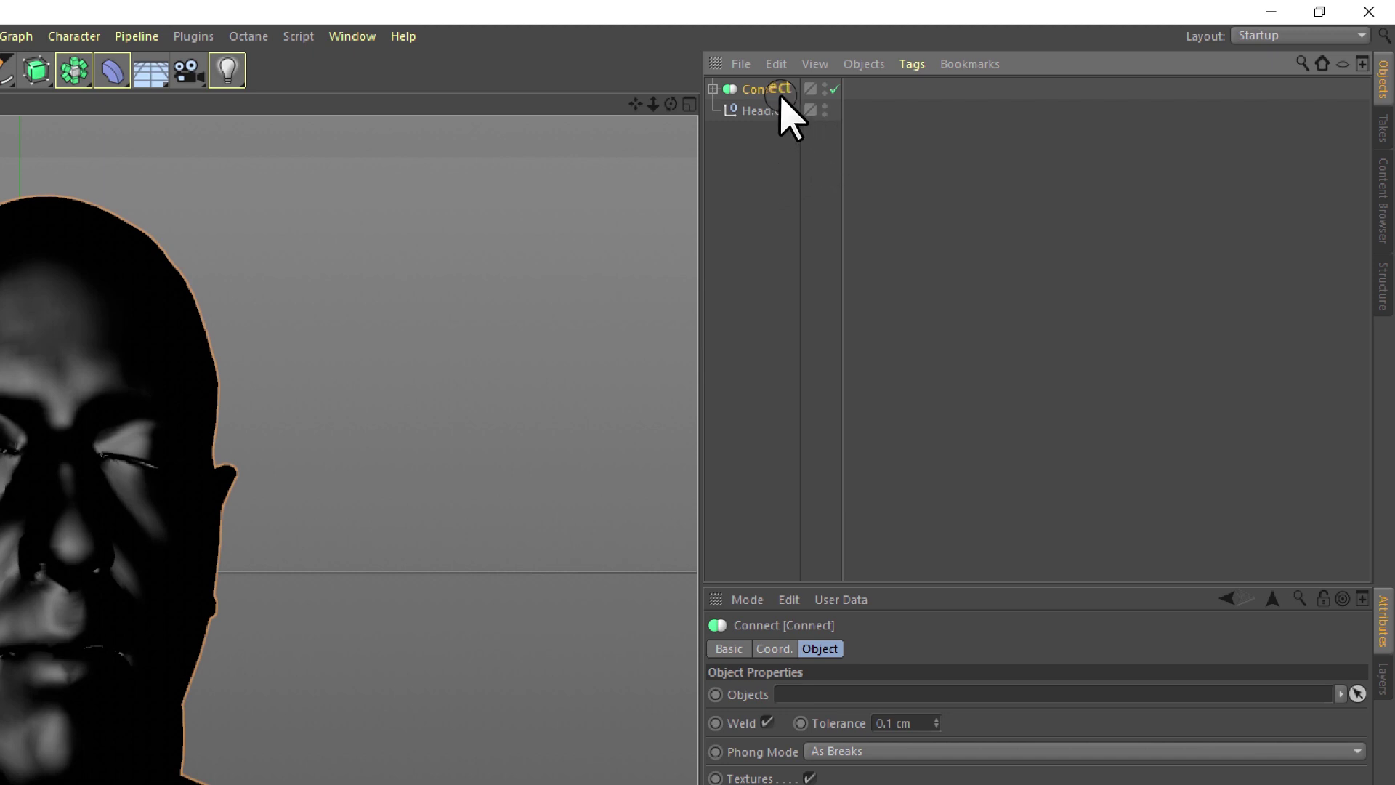
key(c)
- Move the merged Group1 mesh to top level and delete the empty Connect and Head.OBJ nulls
click(778, 111)
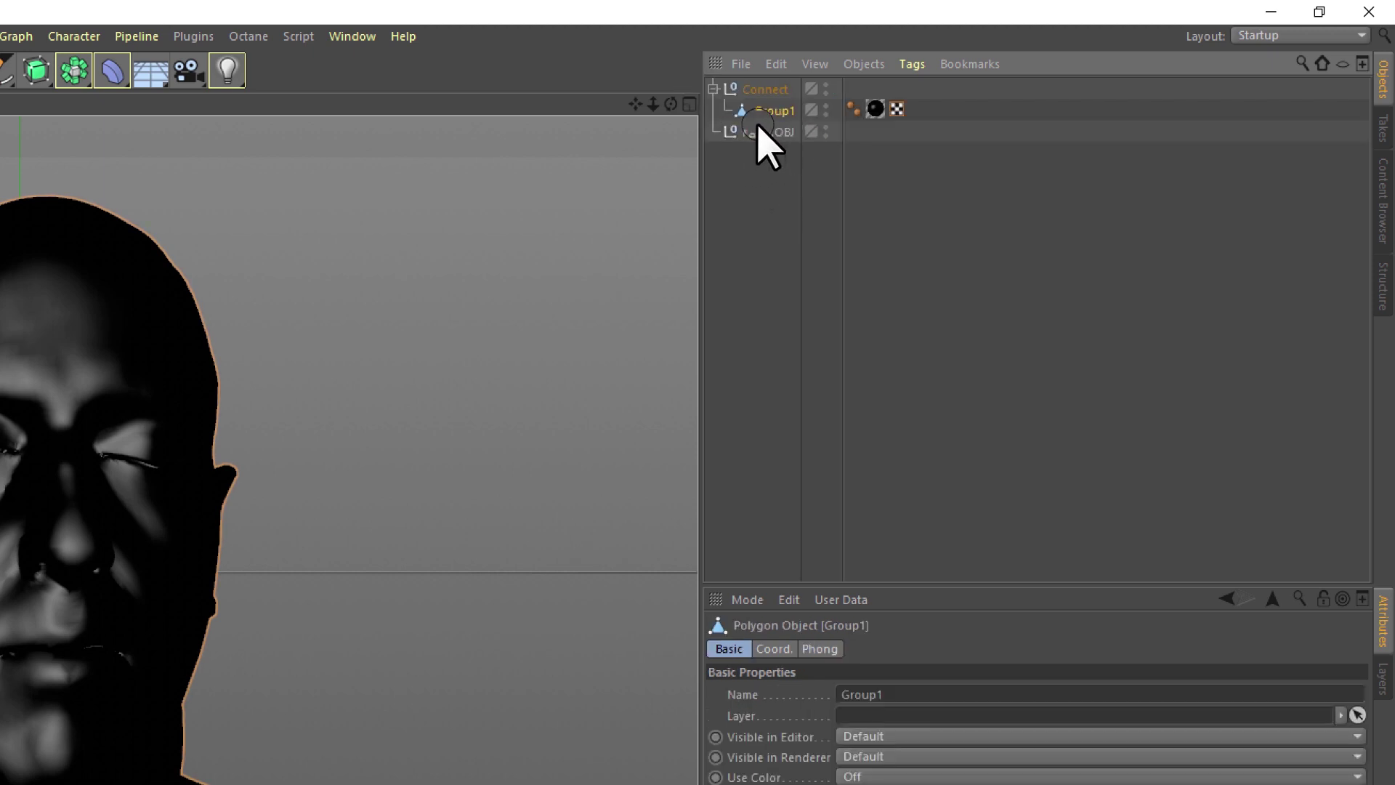
drag(765, 200, 773, 140)
click(775, 109)
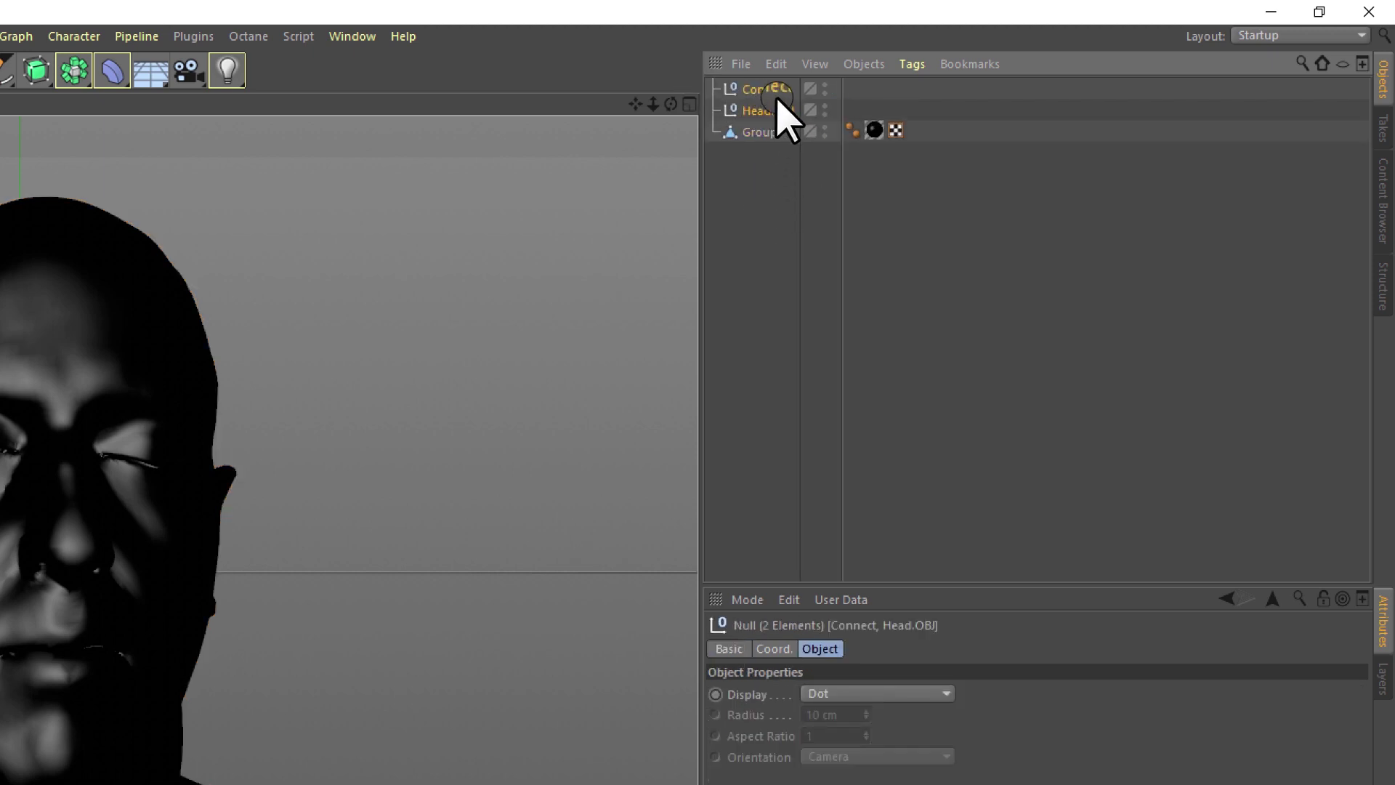
key(Delete)
- Rename the Group1 mesh to 'cabeza'
click(778, 89)
double_click(783, 88)
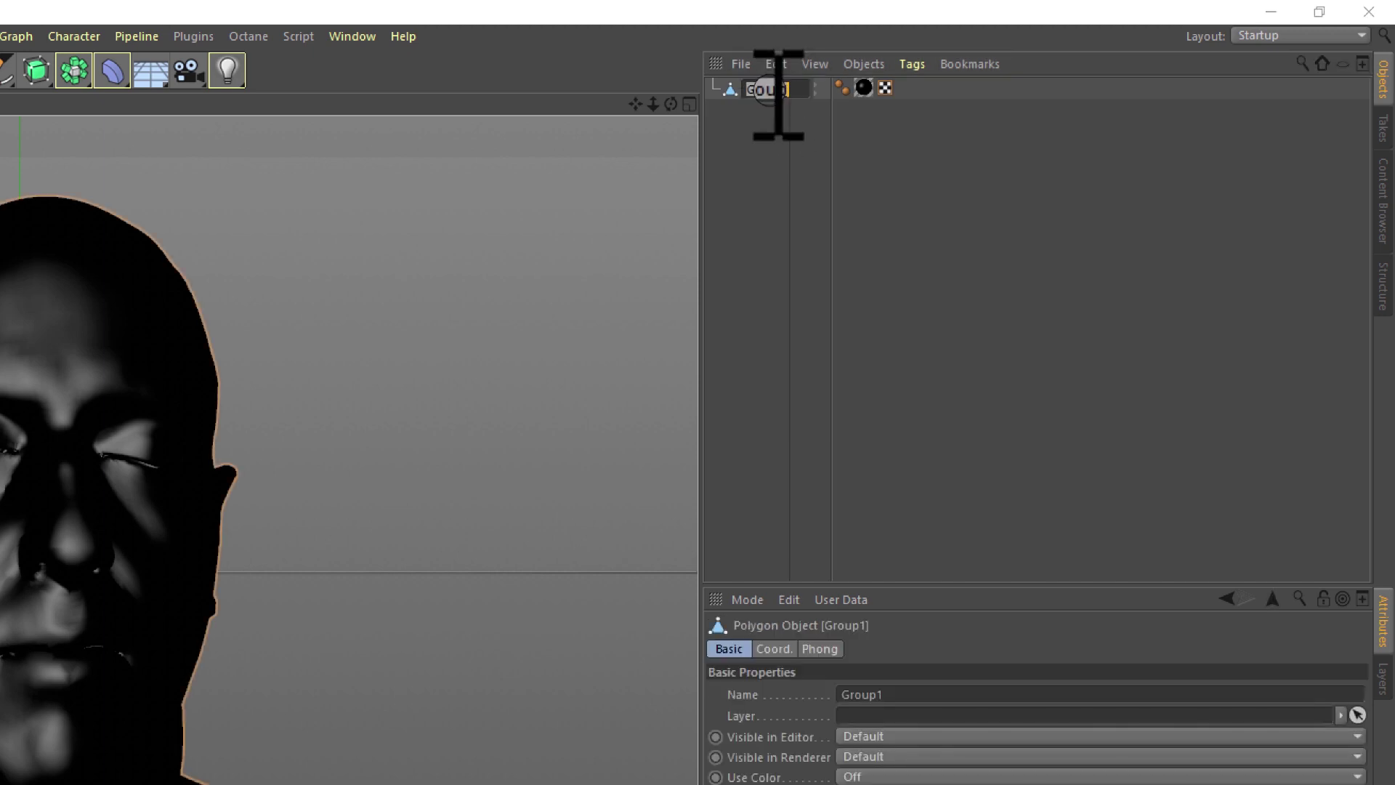
text(za)
key(Return)
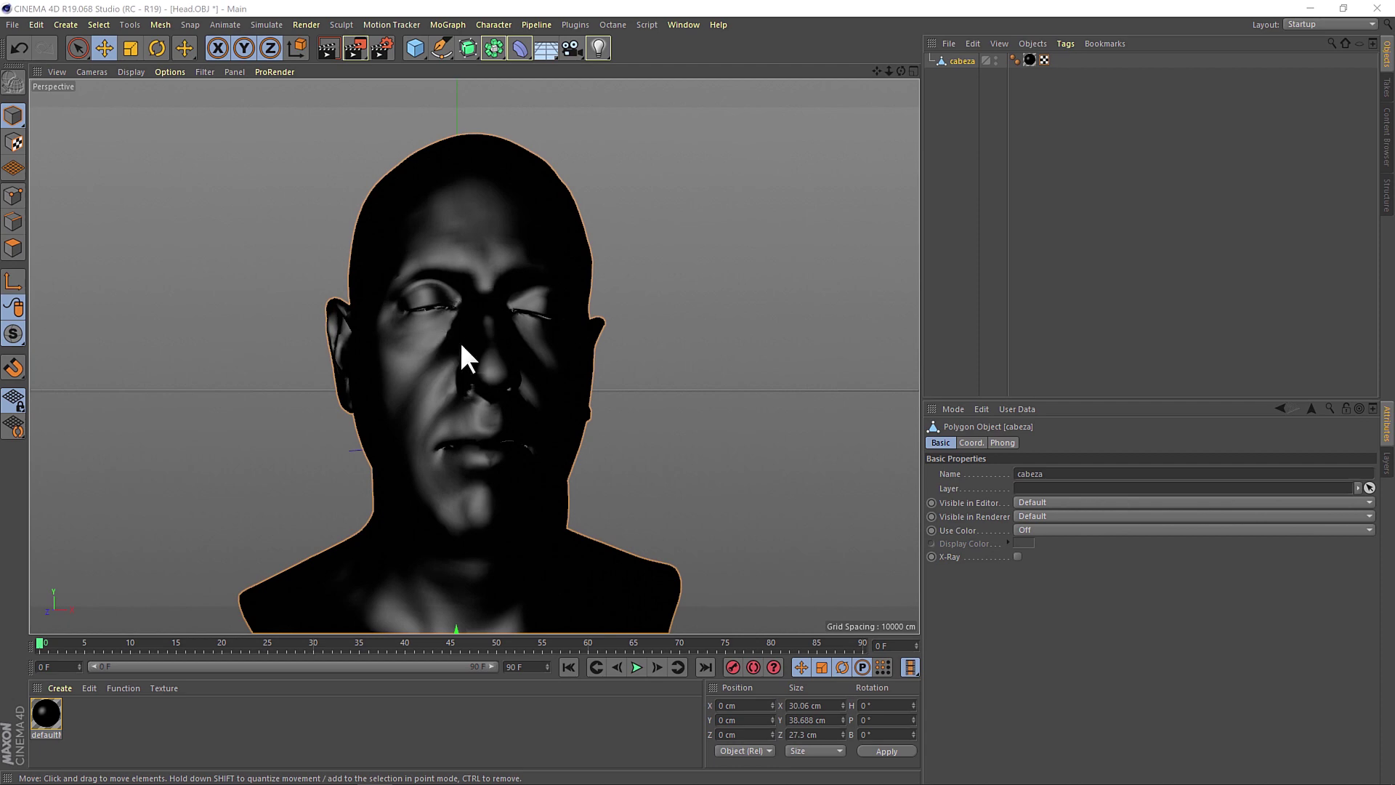
- Add a Subdivision Surface generator and place cabeza inside it
scroll(480, 291, up, 4)
scroll(498, 268, up, 3)
mouse_move(499, 270)
alt+mouse_down()
mouse_move(386, 285)
mouse_move(523, 243)
mouse_move(514, 445)
mouse_move(712, 313)
alt+mouse_up()
scroll(524, 243, down, 4)
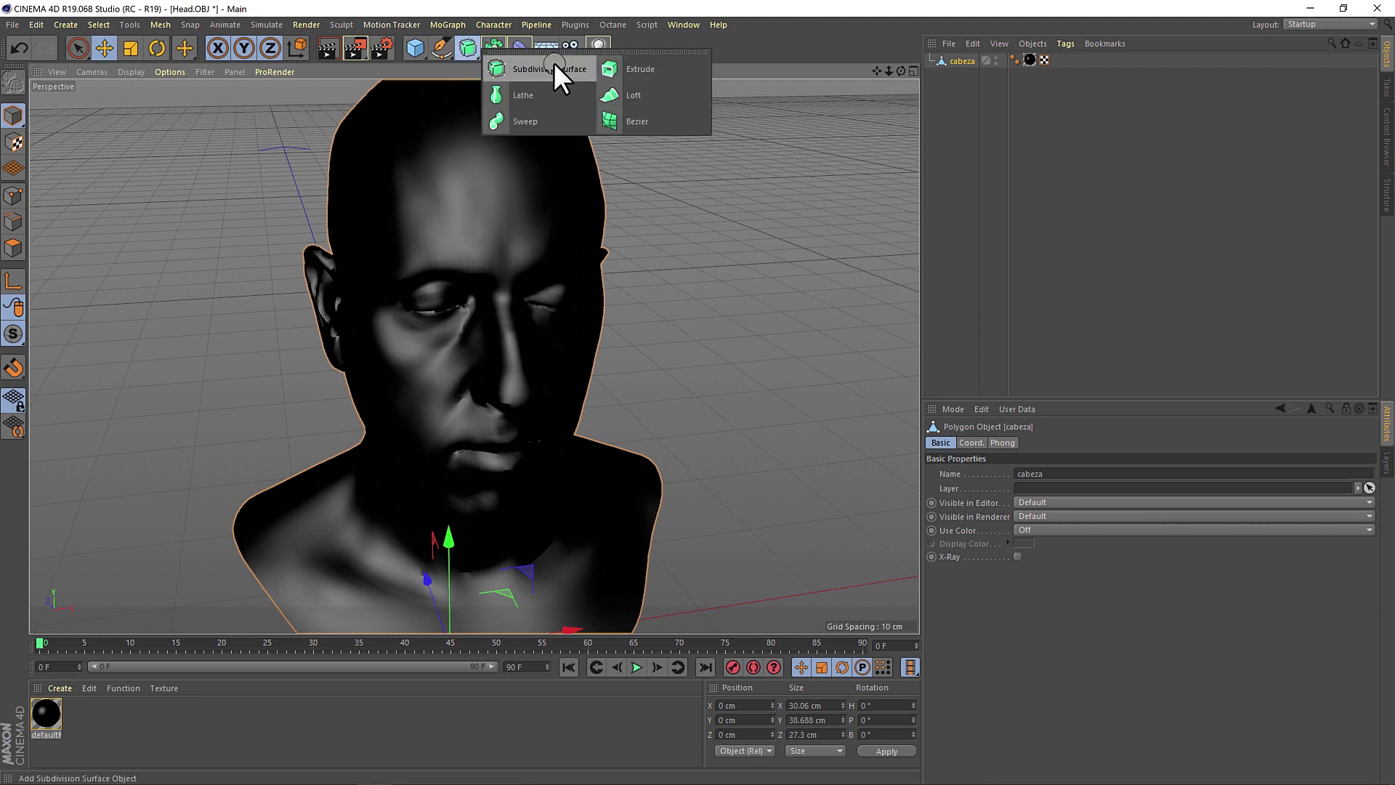
drag(468, 49, 555, 62)
drag(963, 75, 980, 64)
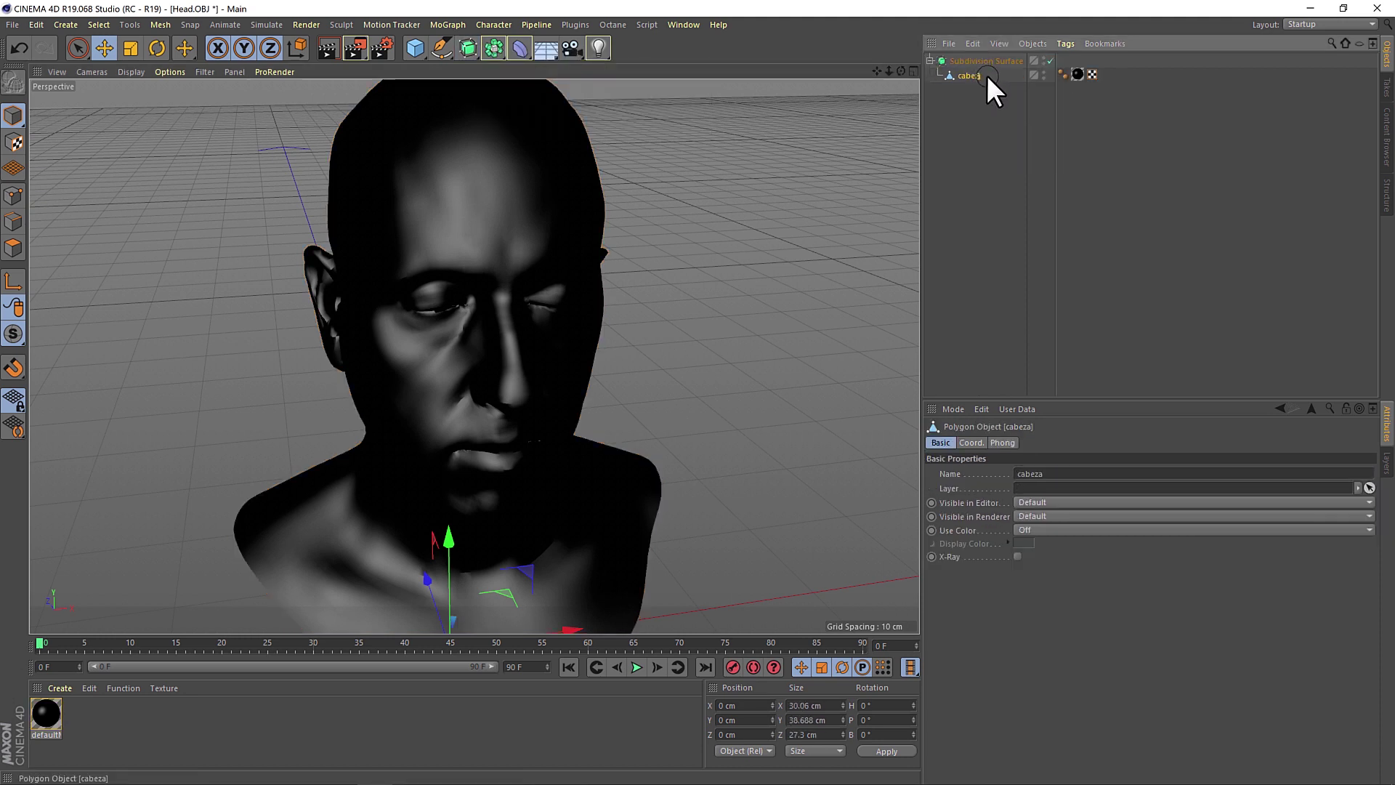
- Lower the Subdivision Surface editor and render subdivisions to 1
scroll(497, 327, up, 3)
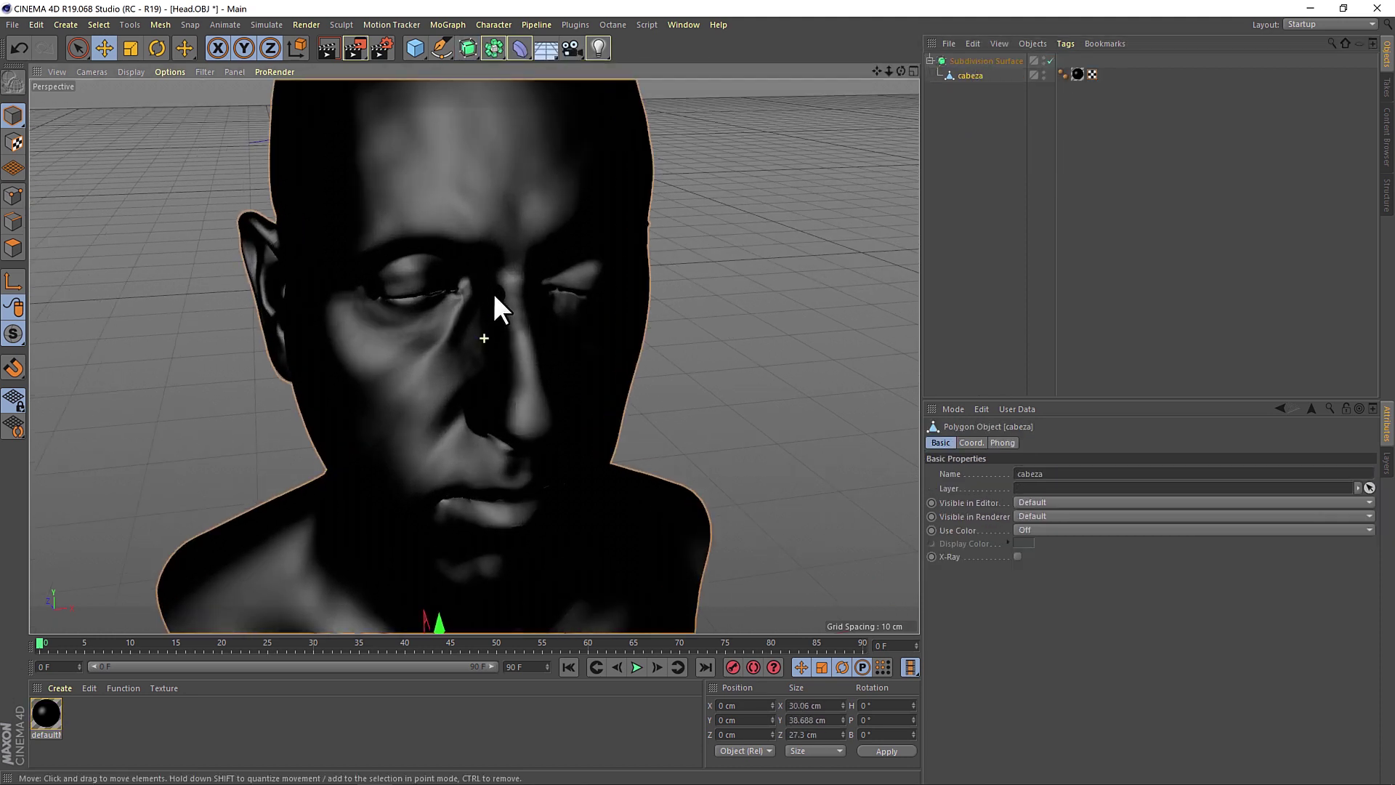
mouse_move(499, 305)
alt+mouse_down()
mouse_move(468, 318)
mouse_move(457, 256)
alt+mouse_up()
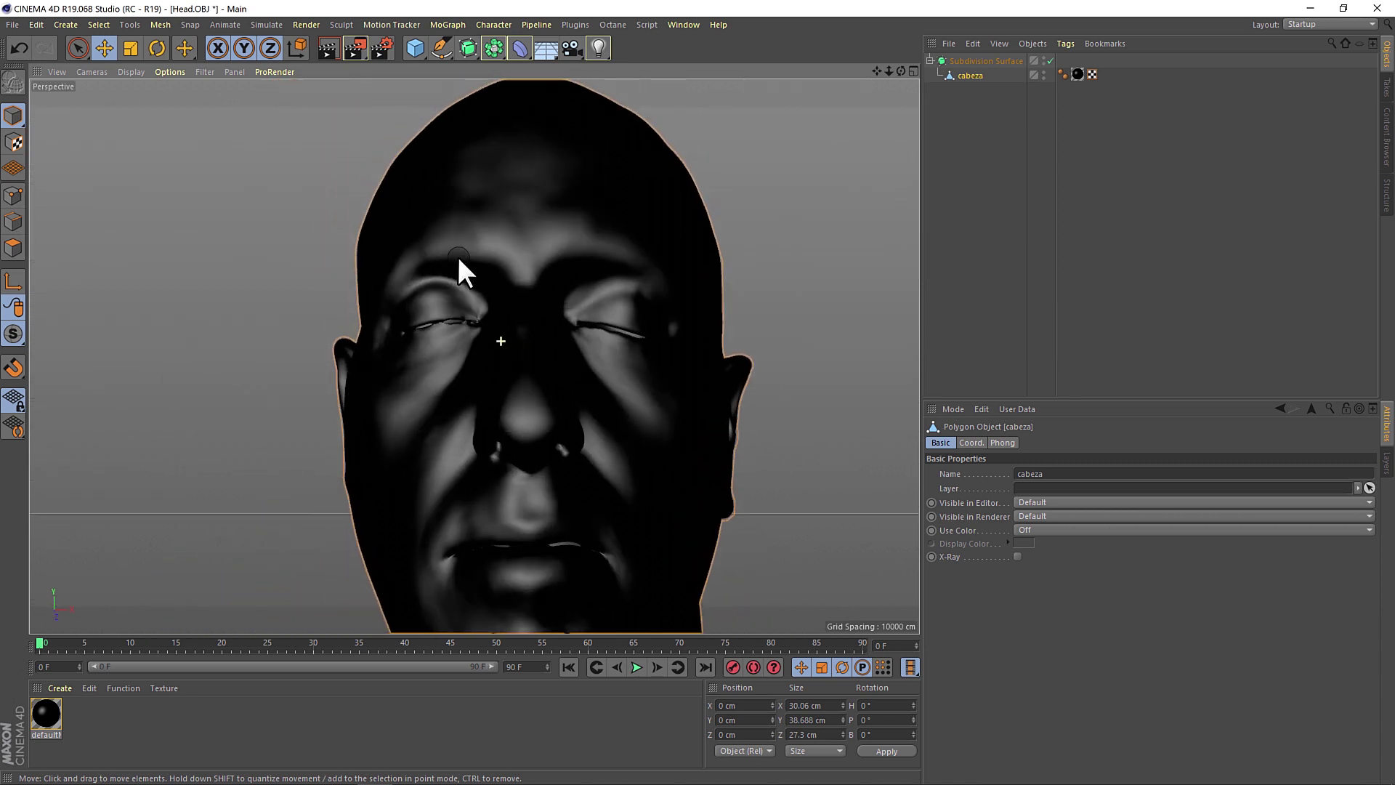
click(990, 61)
click(1067, 504)
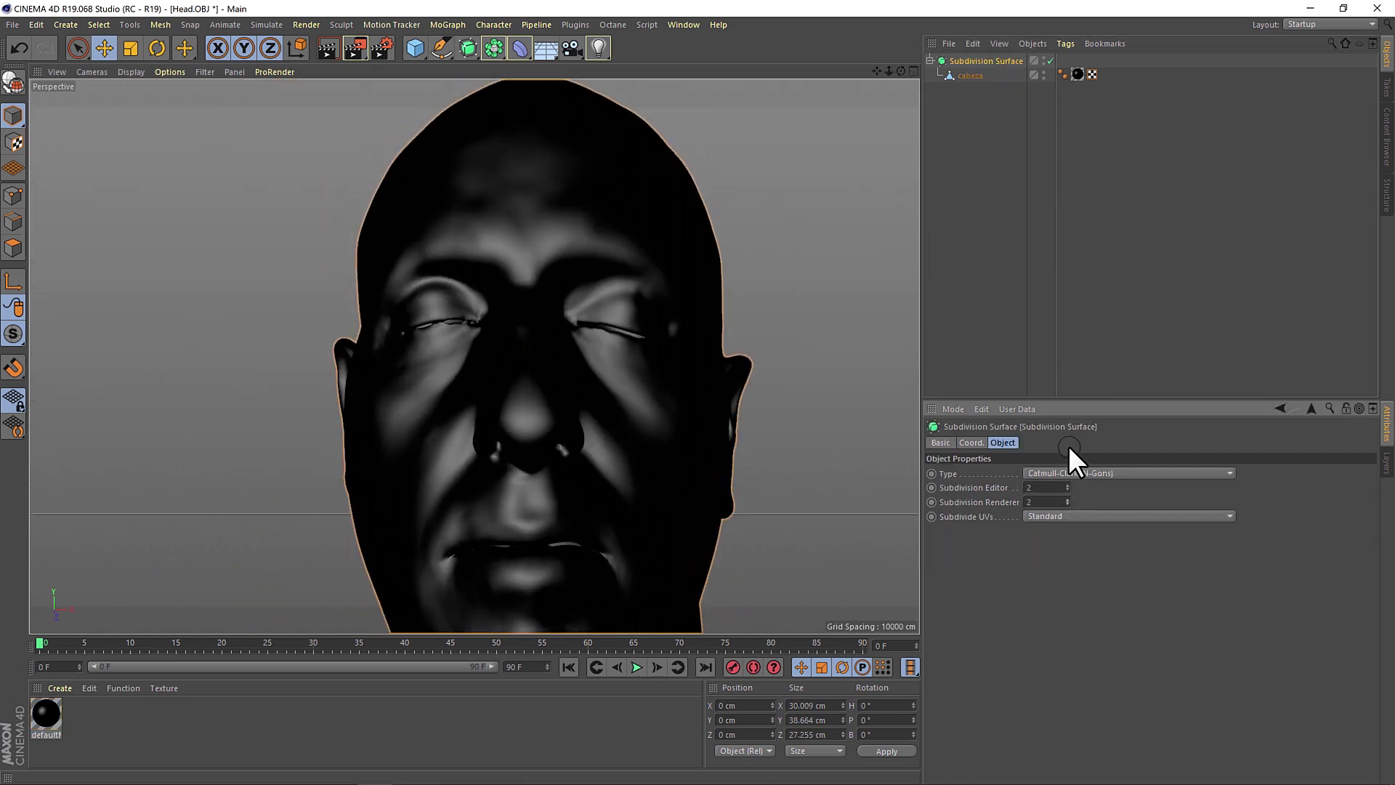
click(1067, 504)
scroll(513, 331, down, 3)
mouse_move(513, 331)
alt+mouse_down()
mouse_move(674, 392)
mouse_move(456, 413)
mouse_move(561, 404)
mouse_move(501, 334)
alt+mouse_up()
scroll(573, 298, down, 3)
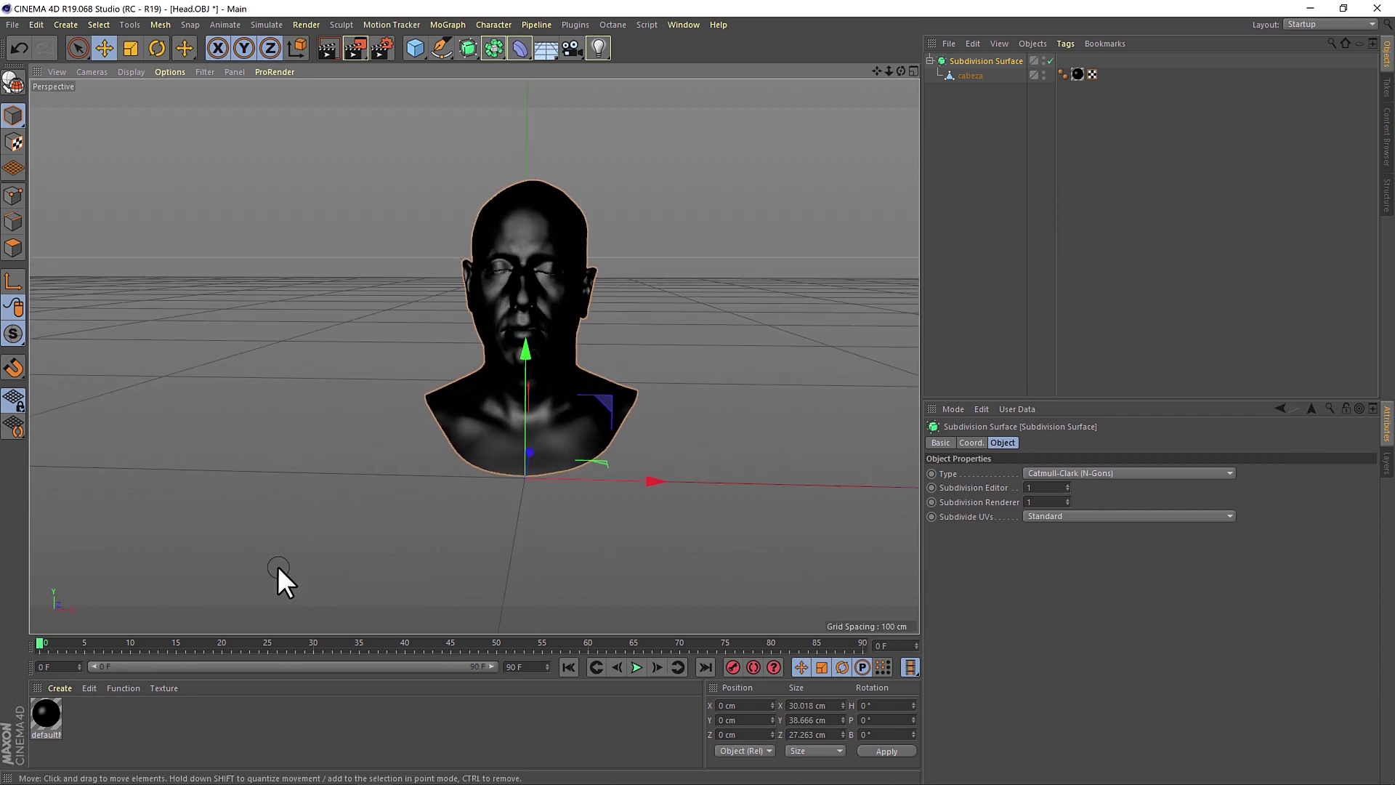
- Load Colour_8k.jpg from the desktop as defaultMat's Color texture
double_click(46, 714)
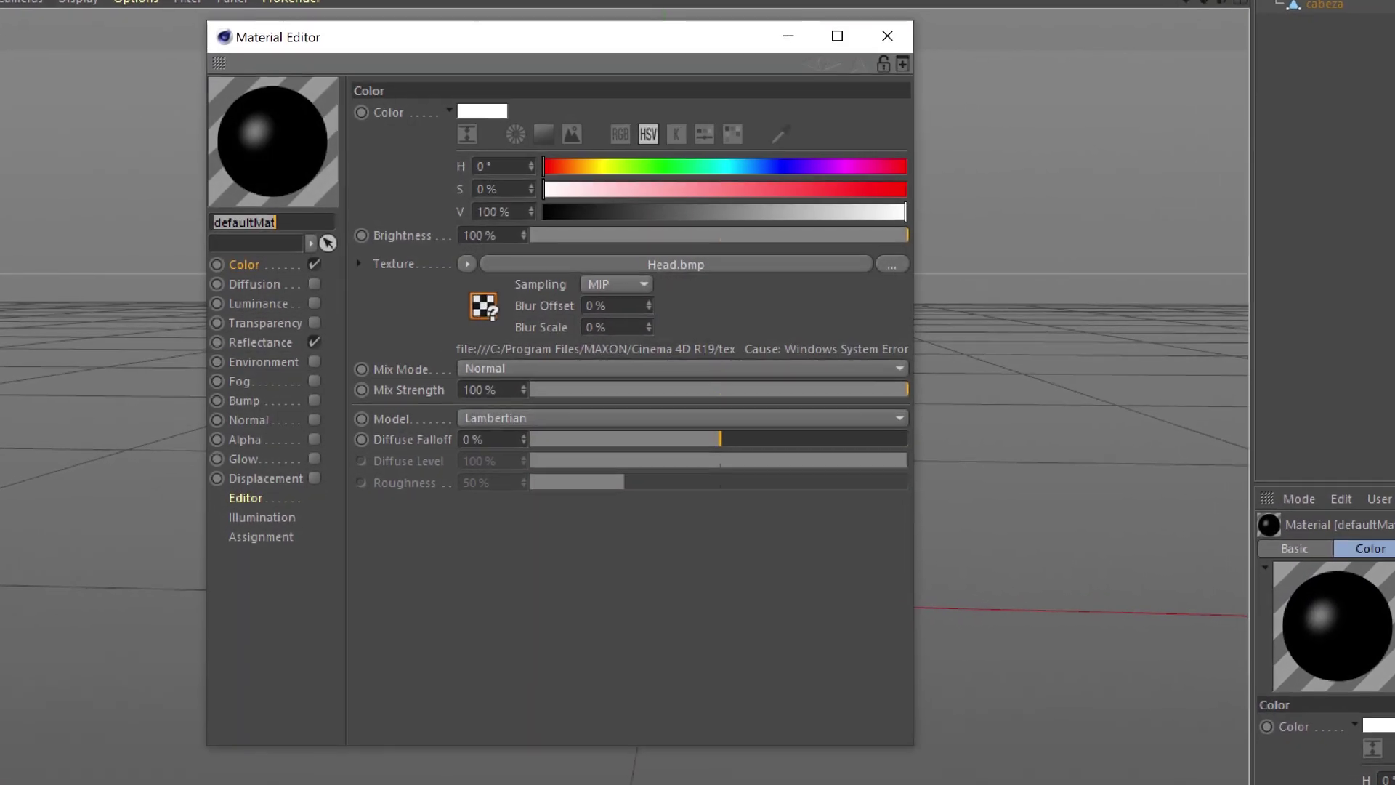
drag(664, 53, 745, 56)
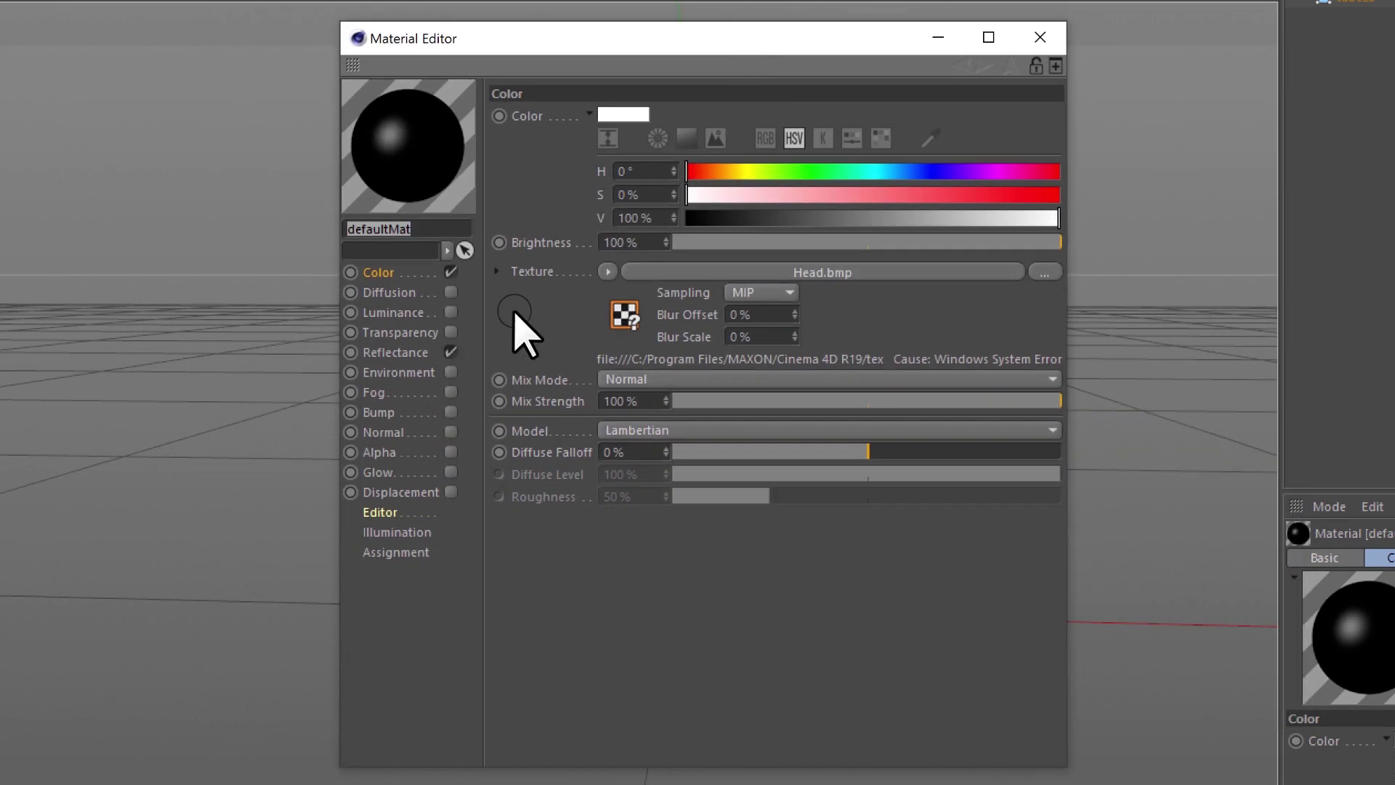
click(1045, 273)
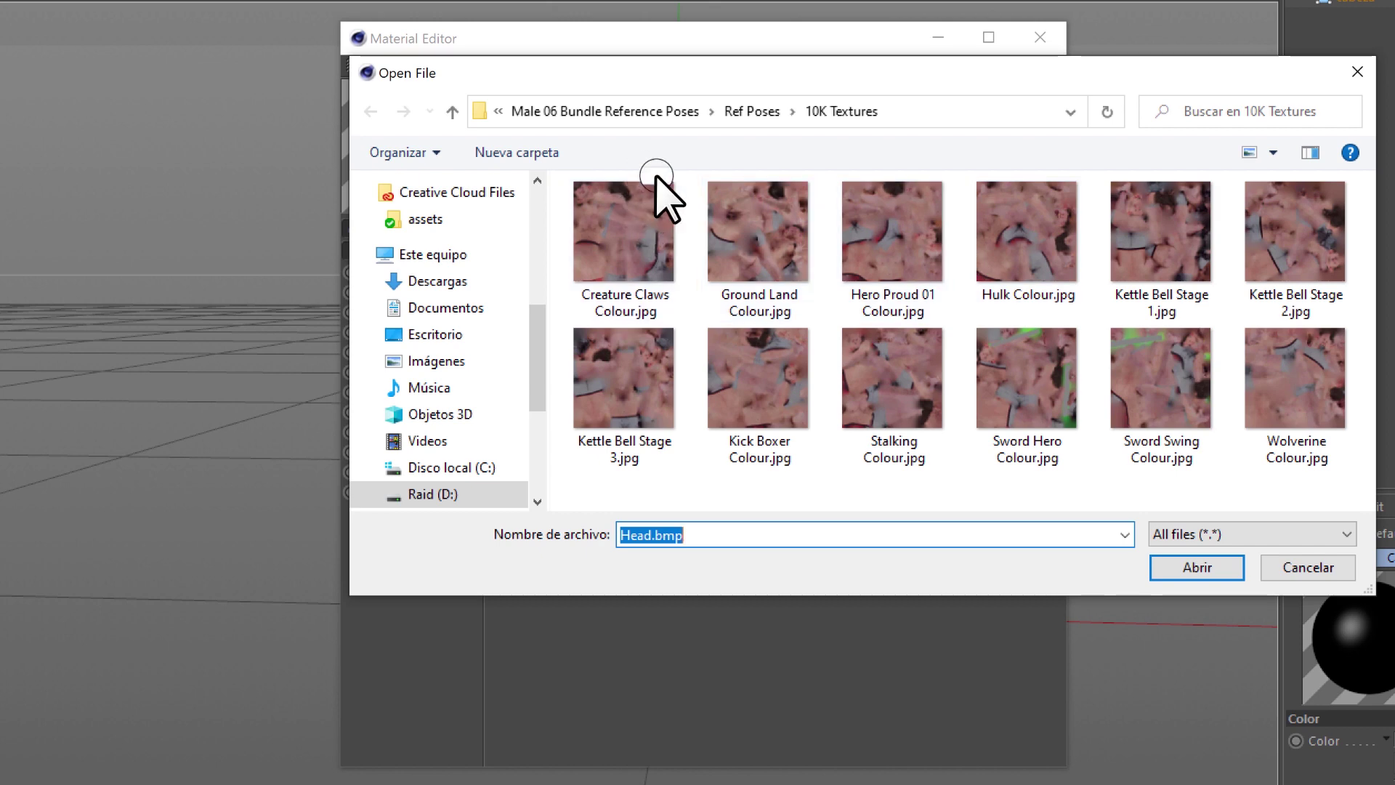
click(483, 341)
click(778, 245)
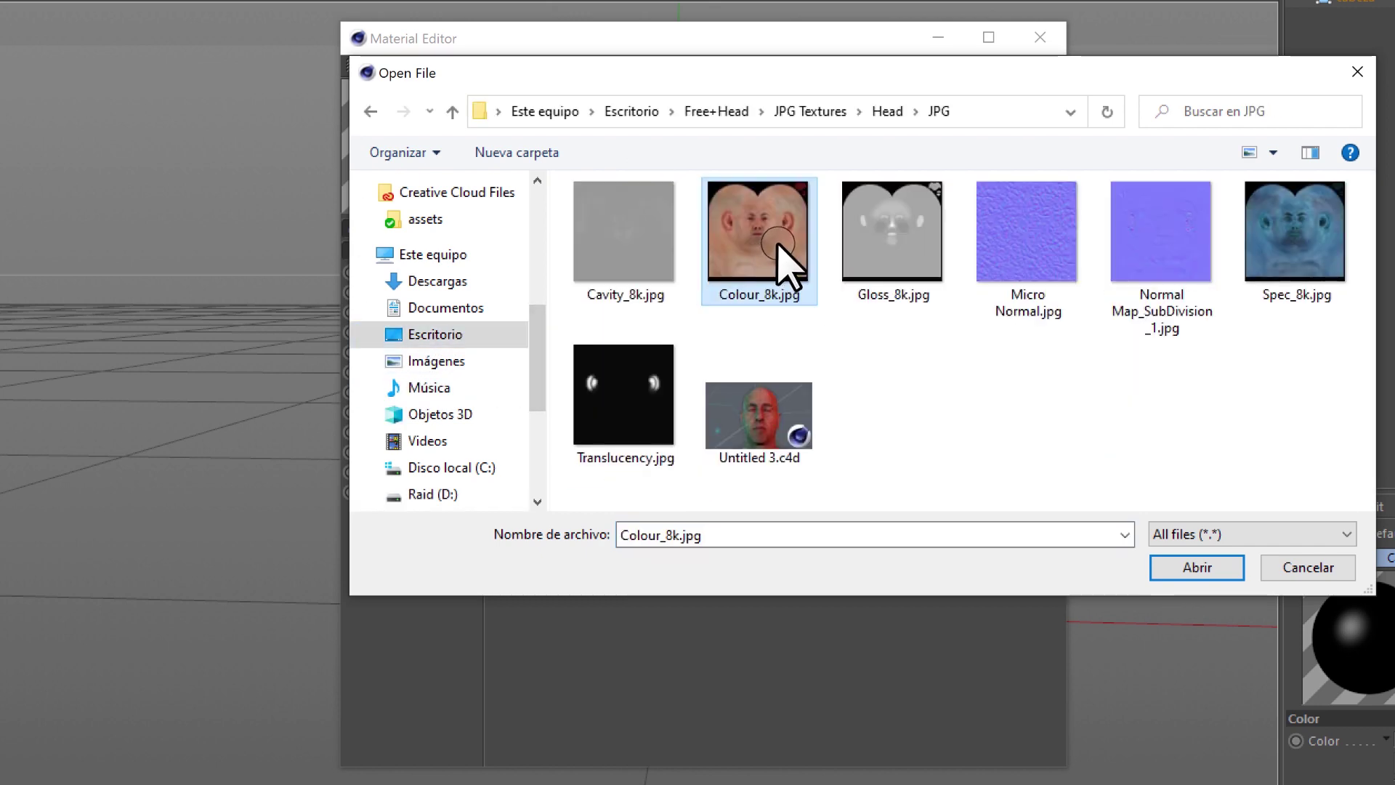
double_click(759, 295)
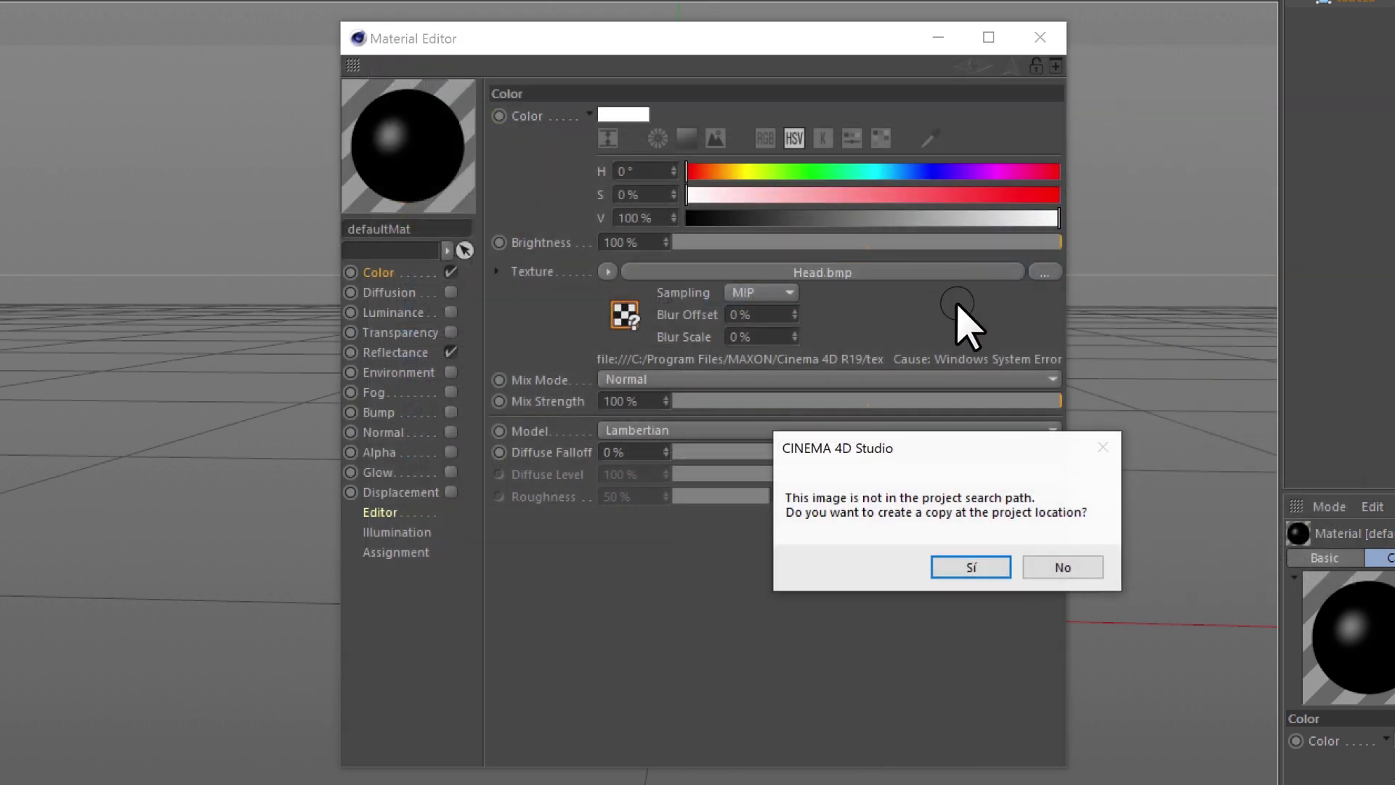
click(1058, 566)
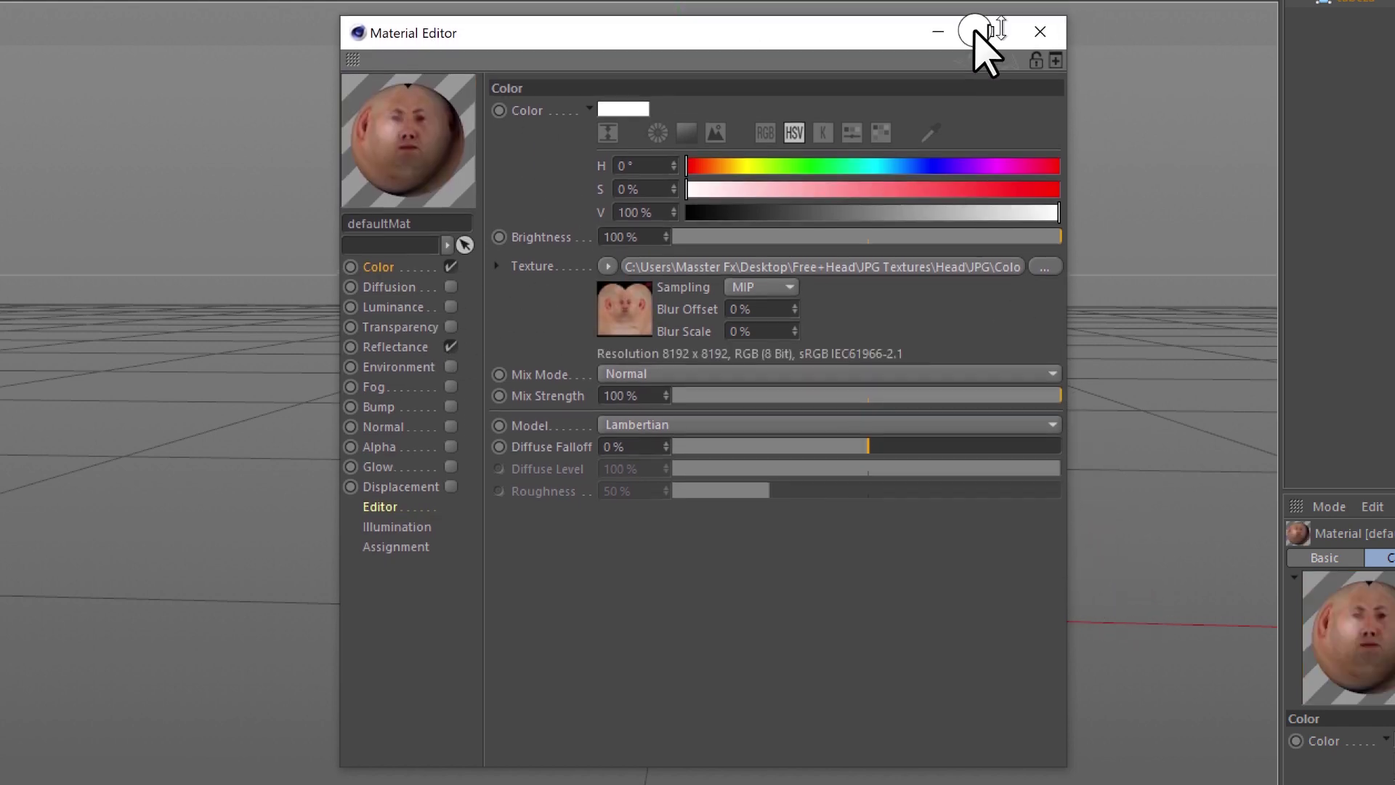
drag(972, 22, 1392, 8)
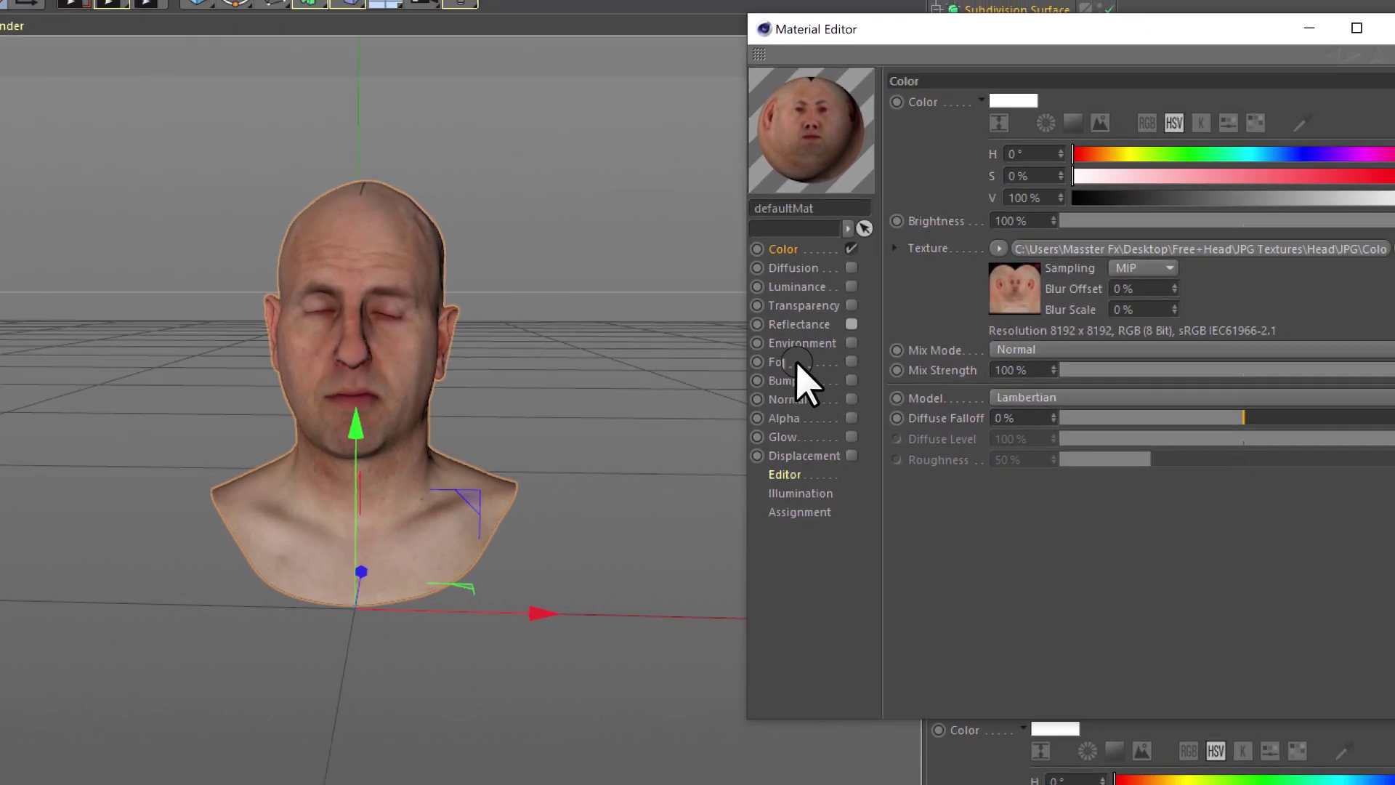
- Enable the Normal channel with Normal Map_SubDivision_1.jpg, copying it to the project
click(722, 365)
click(767, 404)
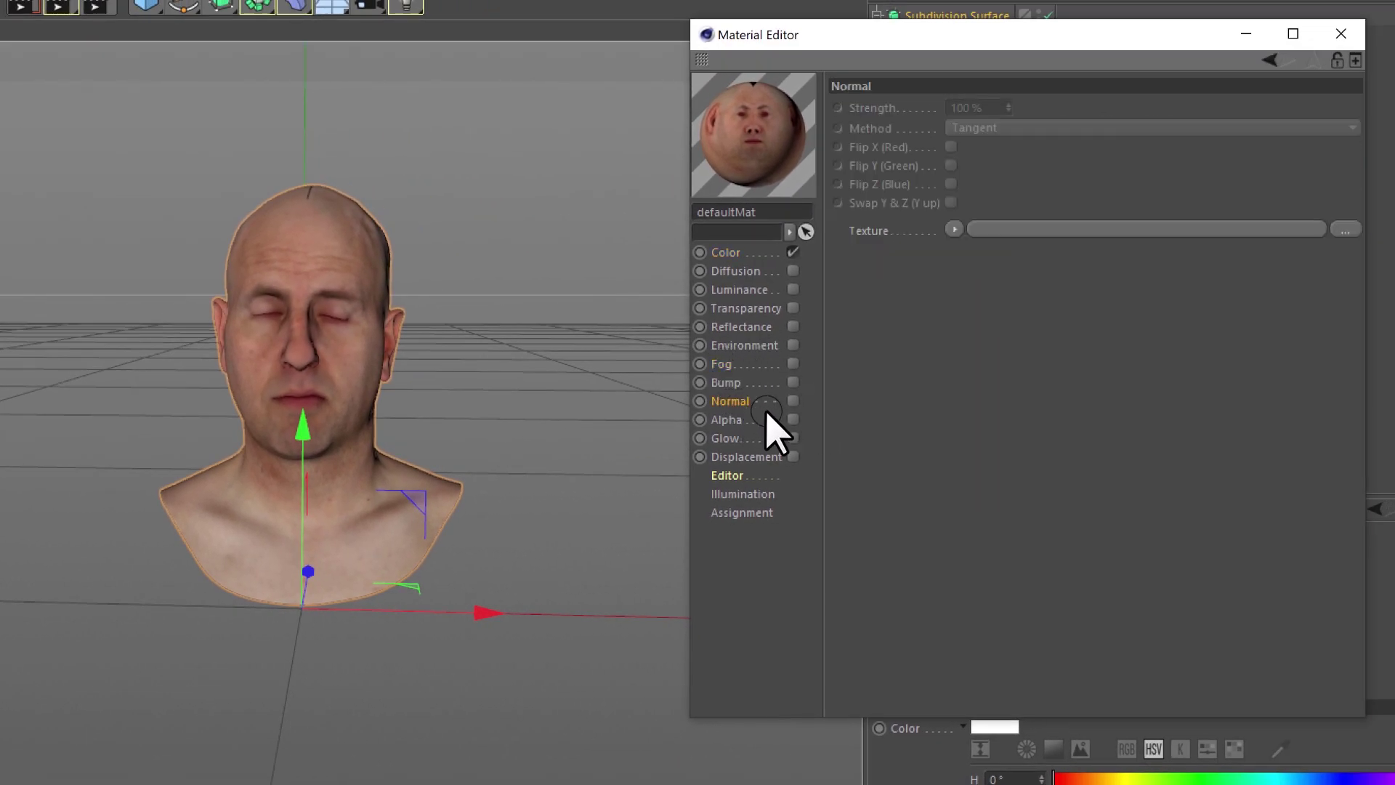
click(792, 401)
click(1333, 229)
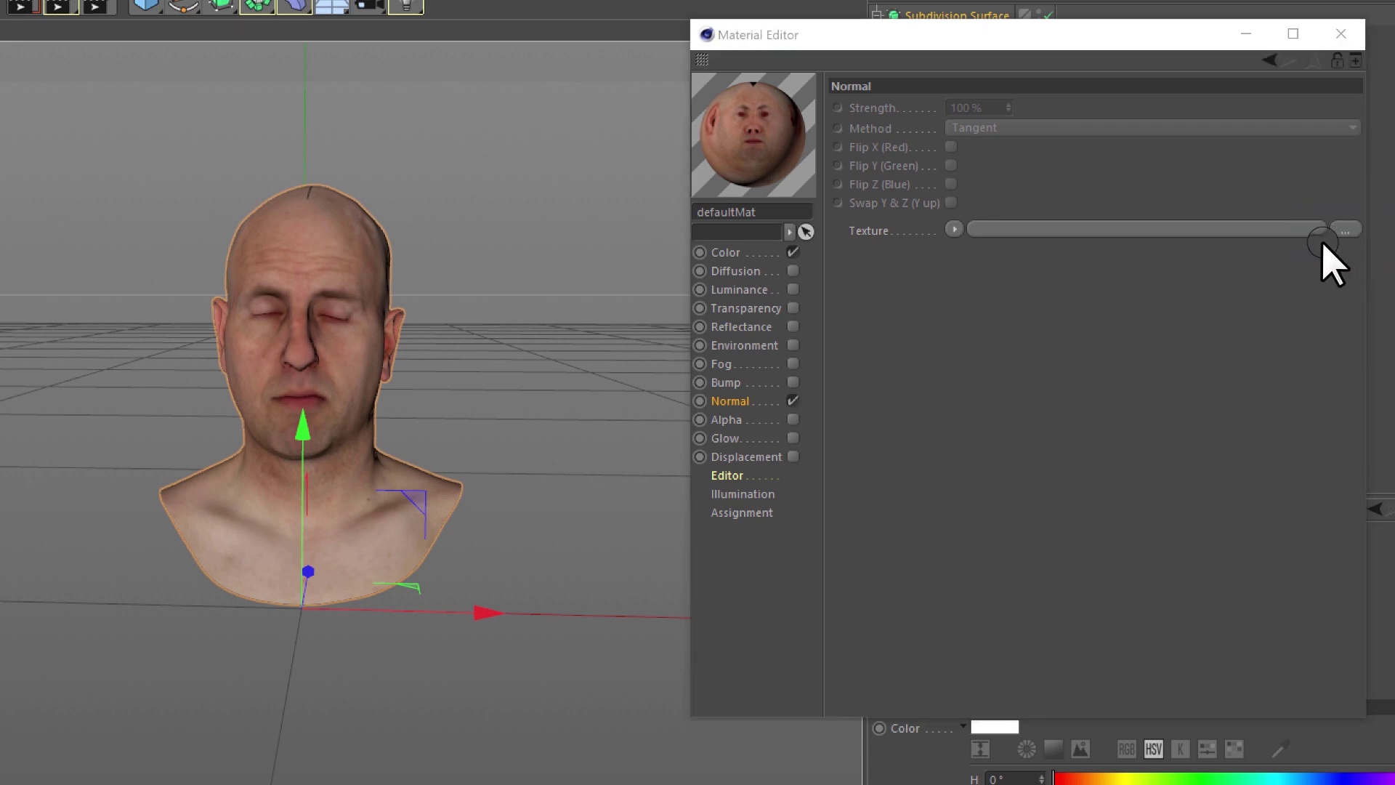
drag(1267, 56, 999, 81)
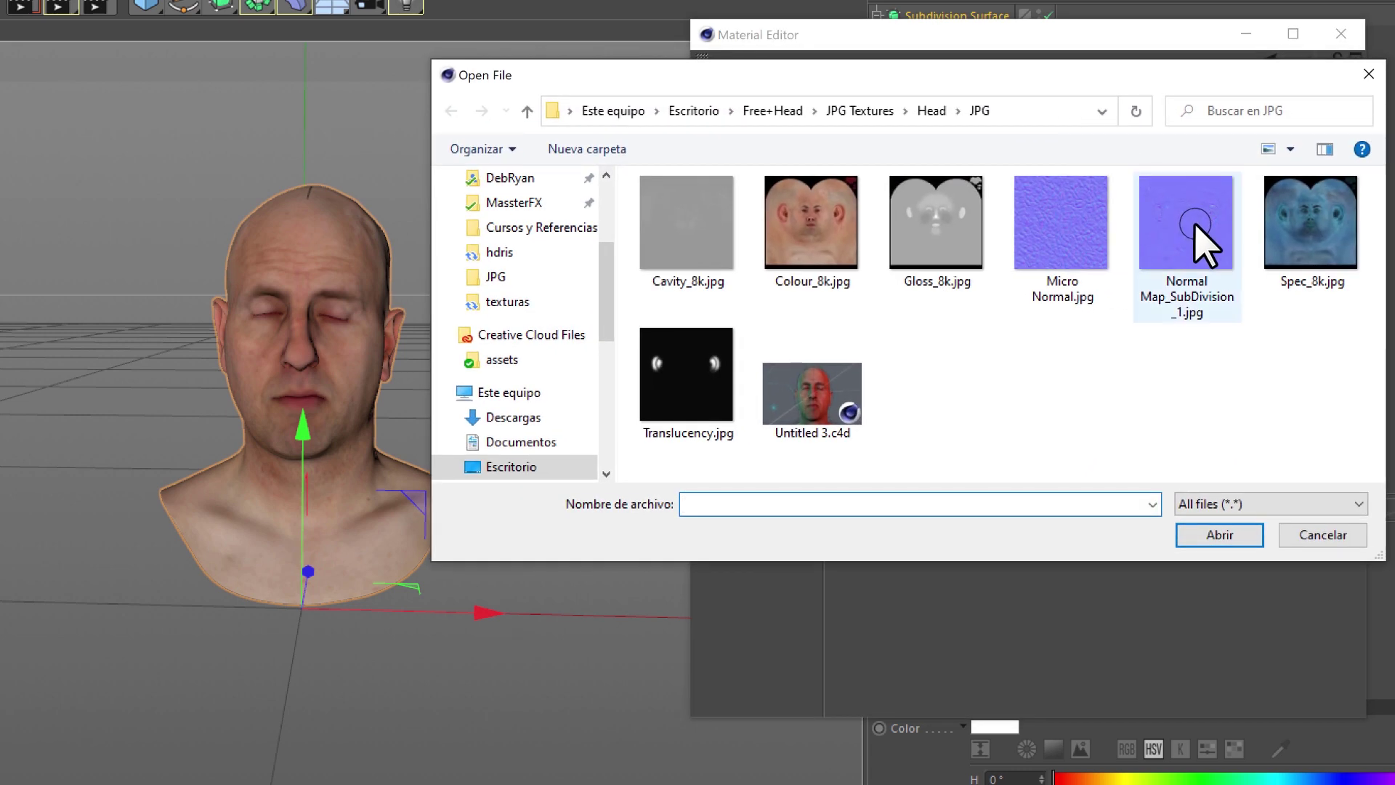
click(1190, 254)
double_click(1197, 221)
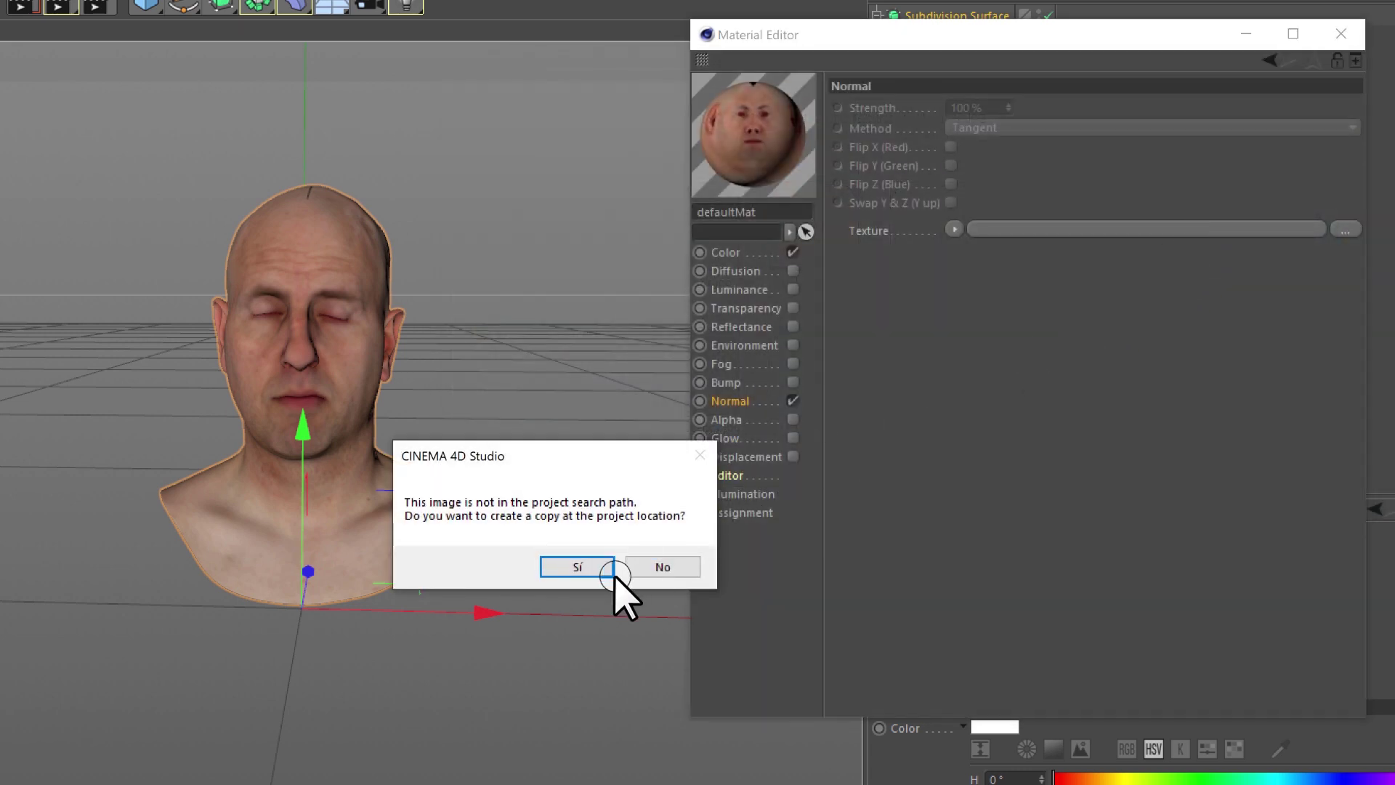
click(658, 561)
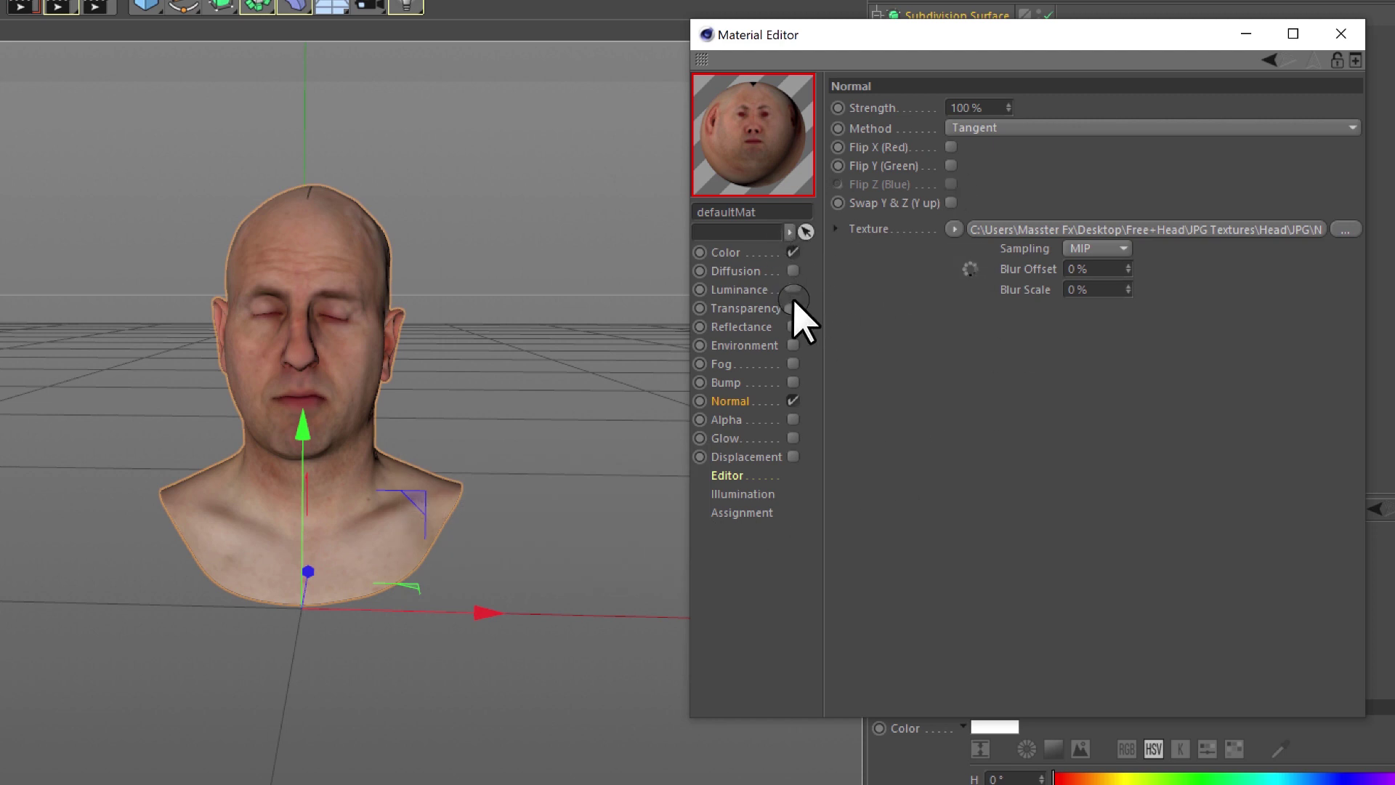
- Add Spec_8k.jpg to Reflectance and check the Cavity_8k Bump channel
click(745, 327)
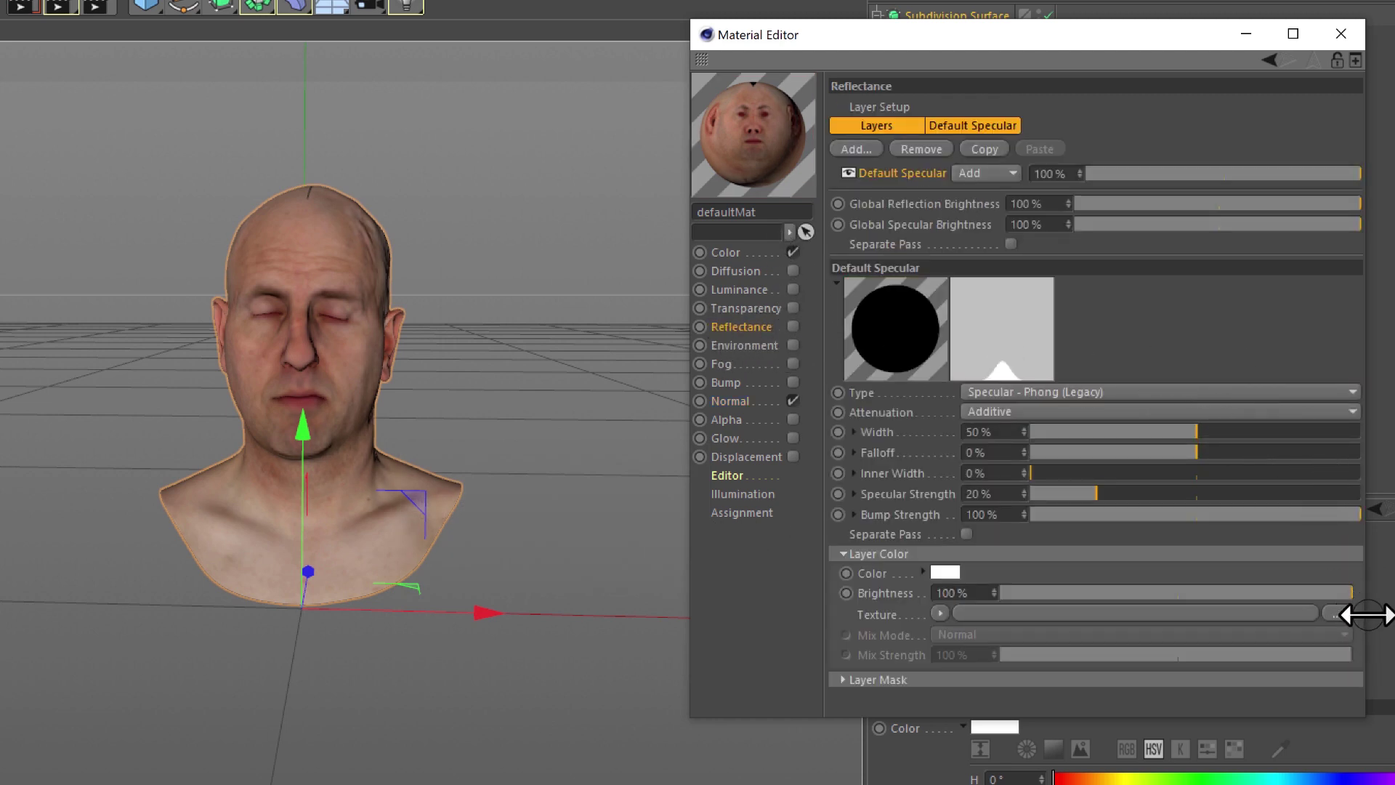
click(1293, 618)
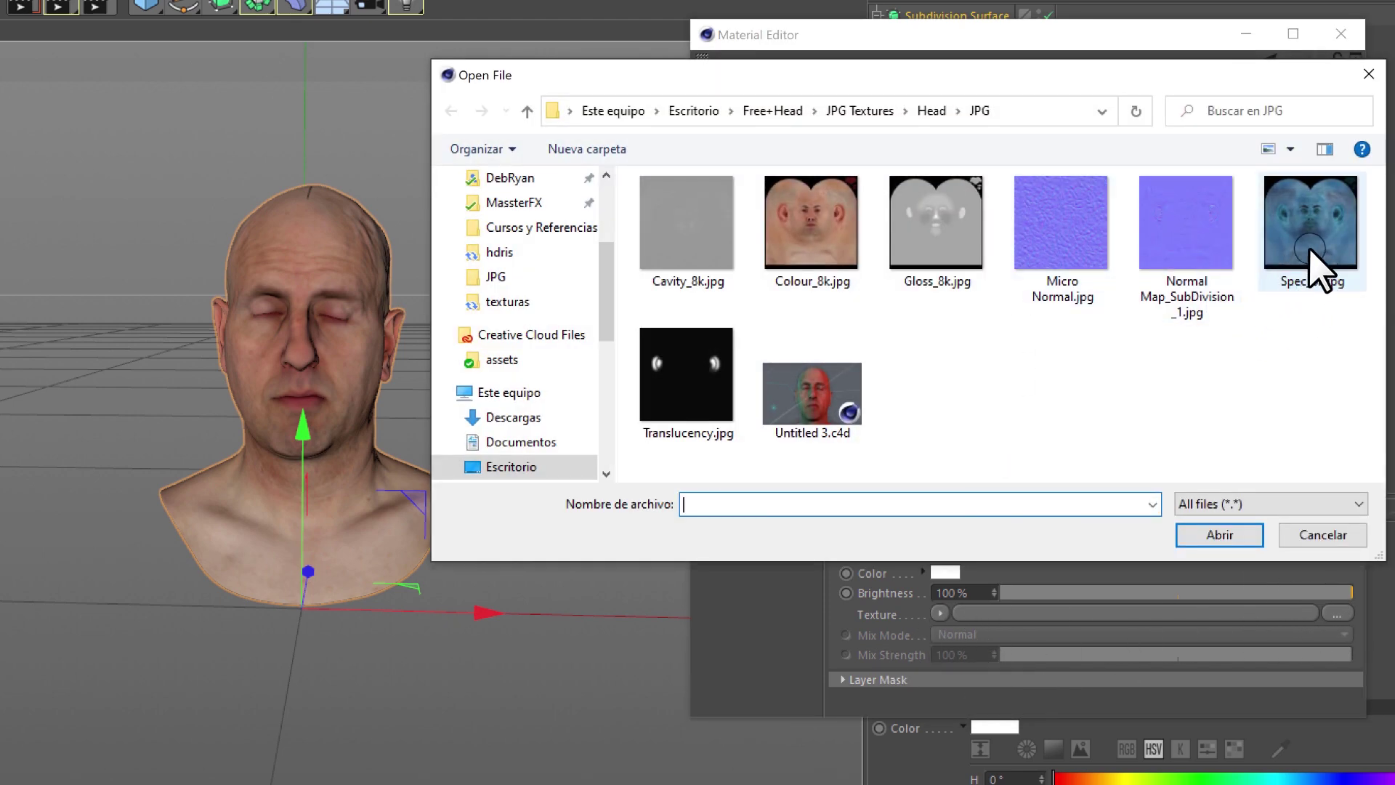
double_click(1311, 251)
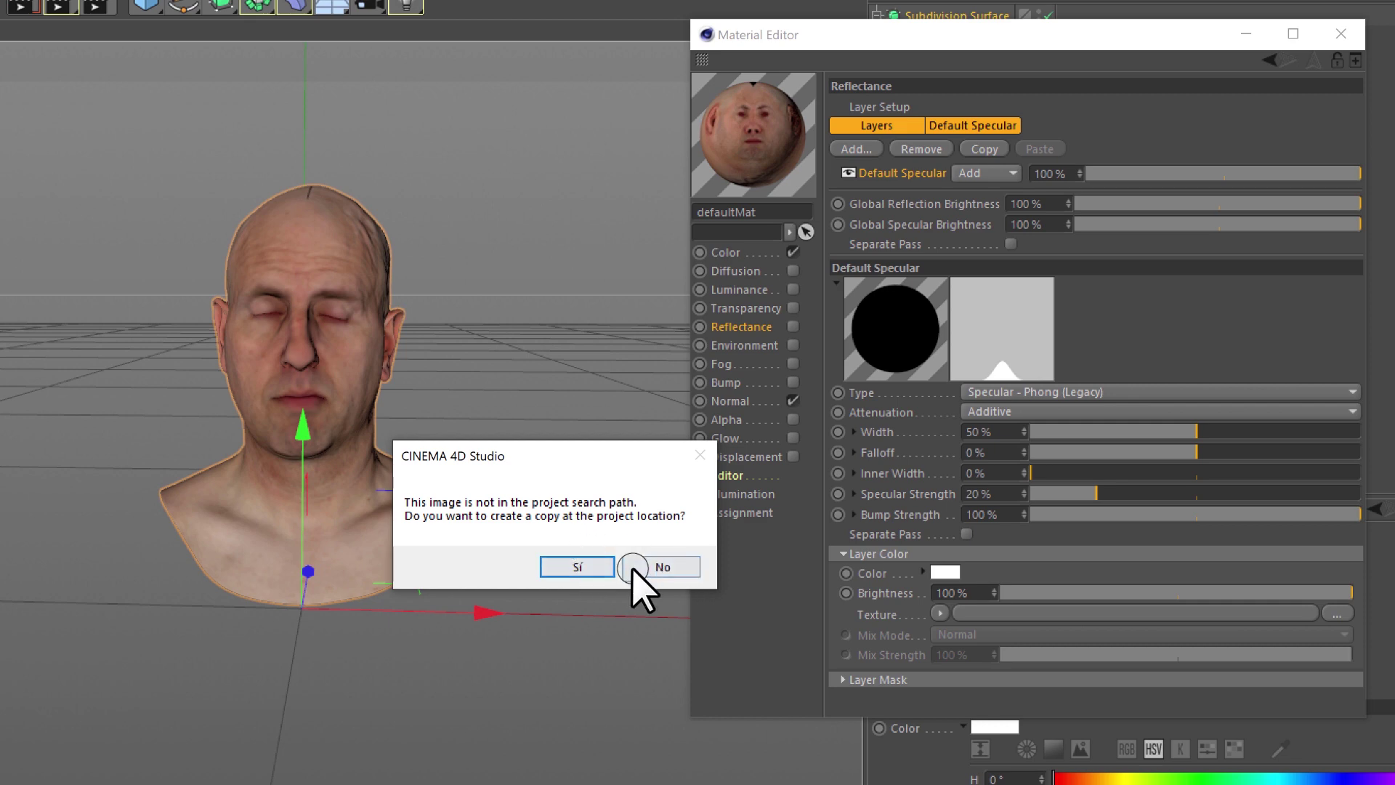
click(663, 568)
click(726, 382)
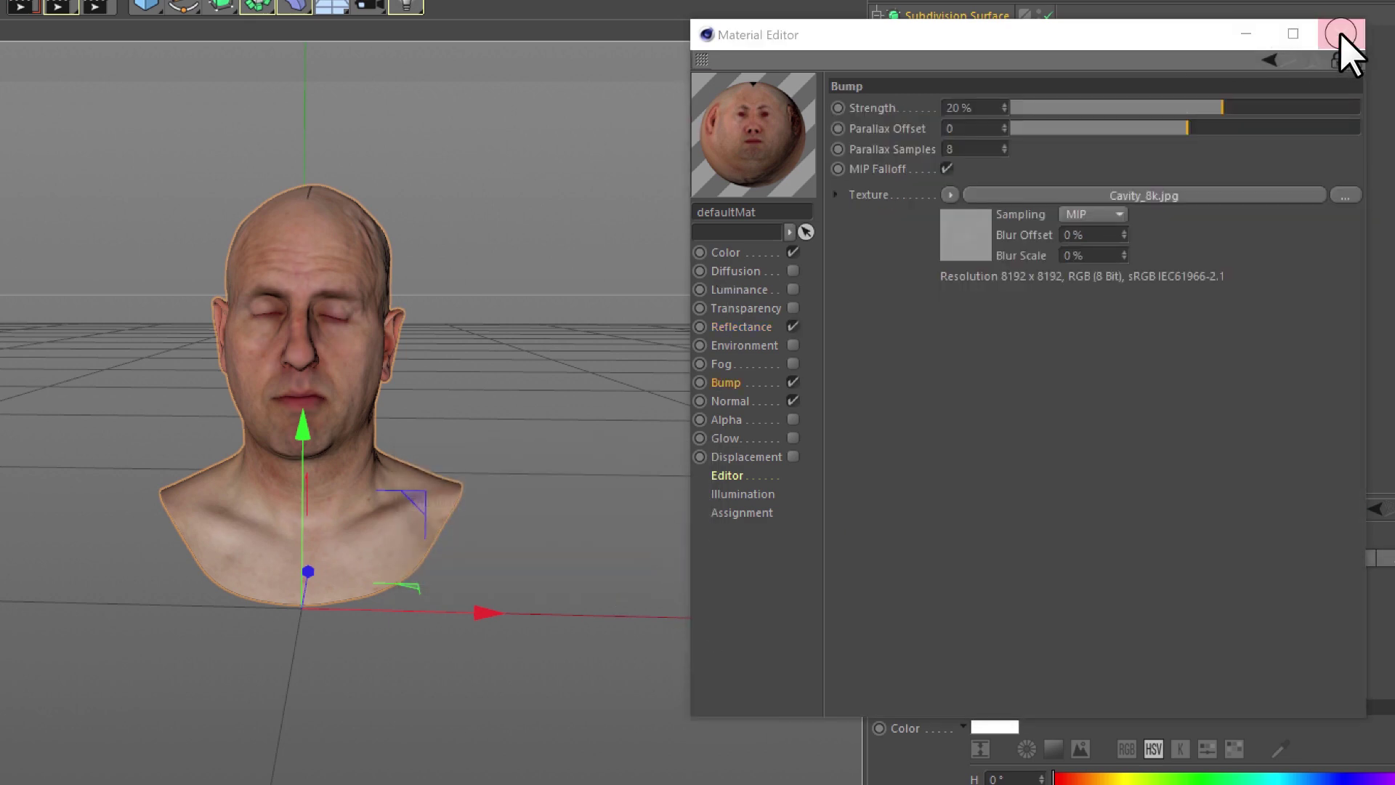
click(1341, 33)
- Run a viewport test render of the textured head
scroll(291, 364, up, 5)
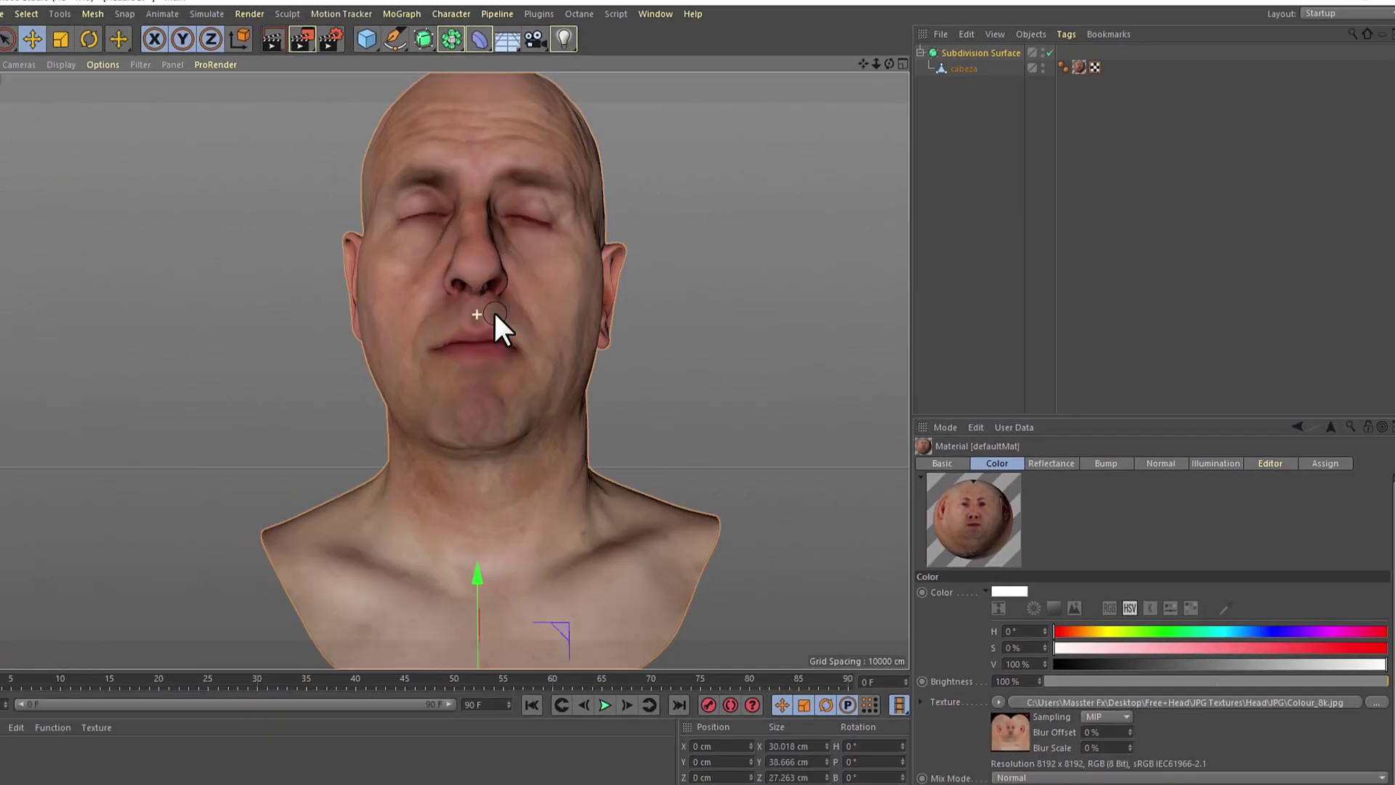
scroll(509, 319, up, 3)
scroll(523, 392, down, 3)
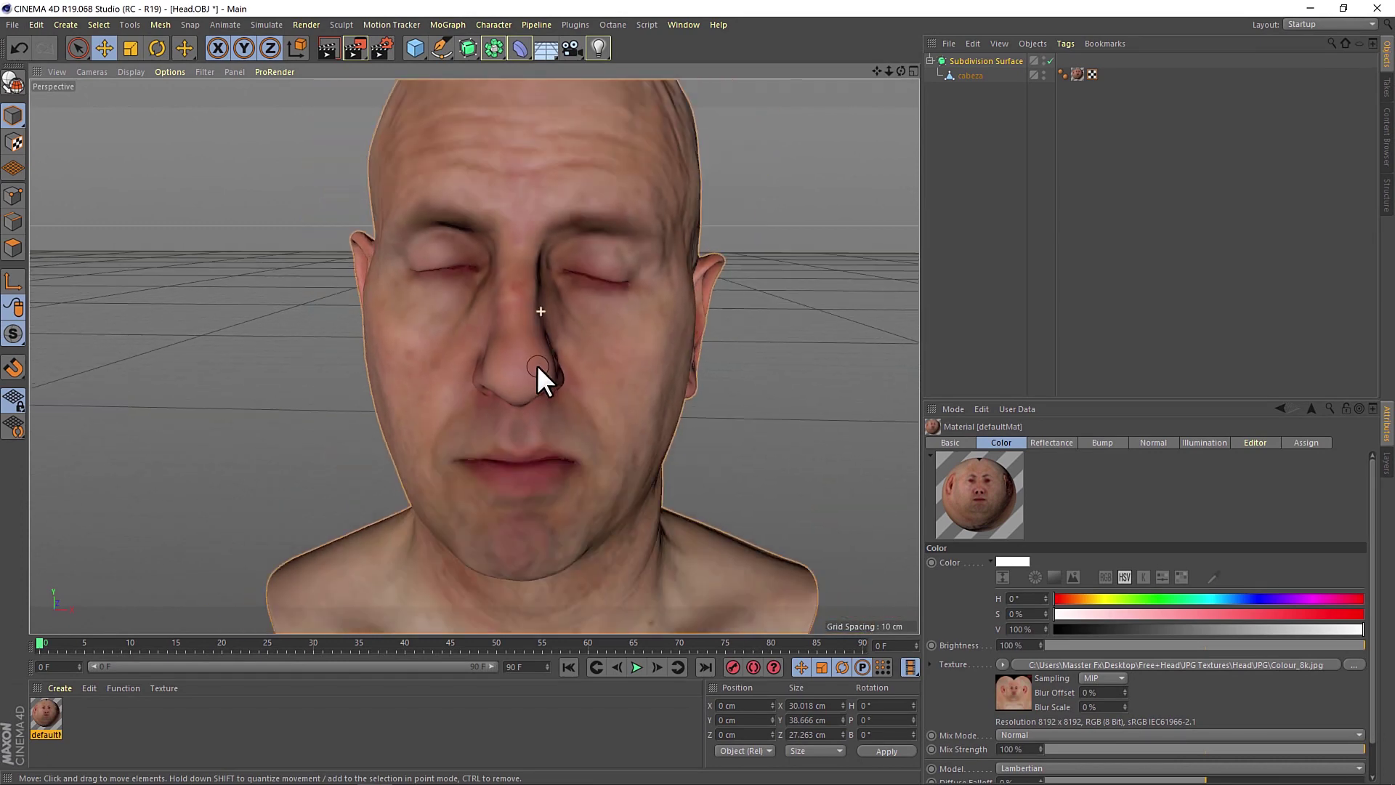
scroll(544, 362, down, 2)
scroll(552, 336, up, 1)
scroll(538, 338, down, 1)
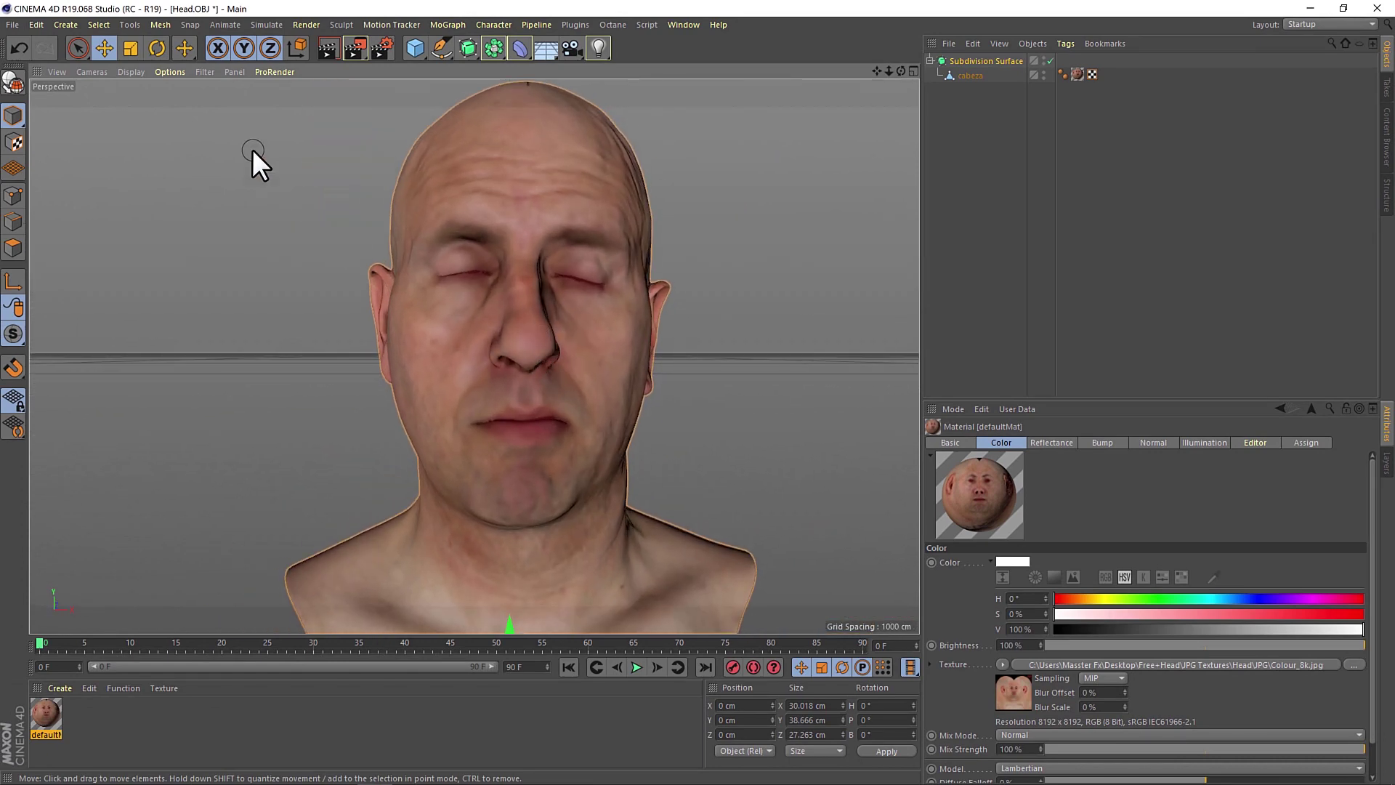
click(328, 53)
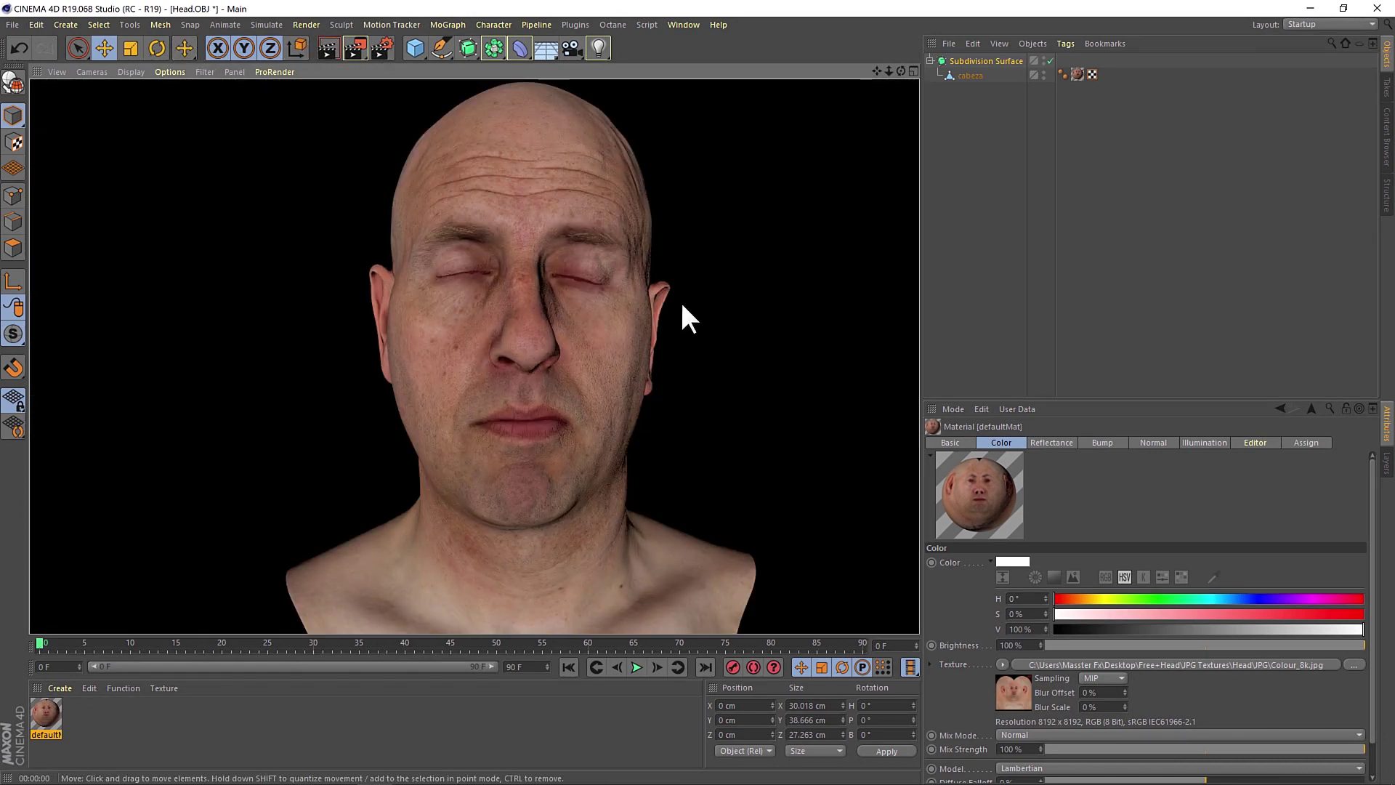
click(595, 351)
- Orbit over the nose and face, then pull back to a three-quarter view of the bust
scroll(526, 355, up, 5)
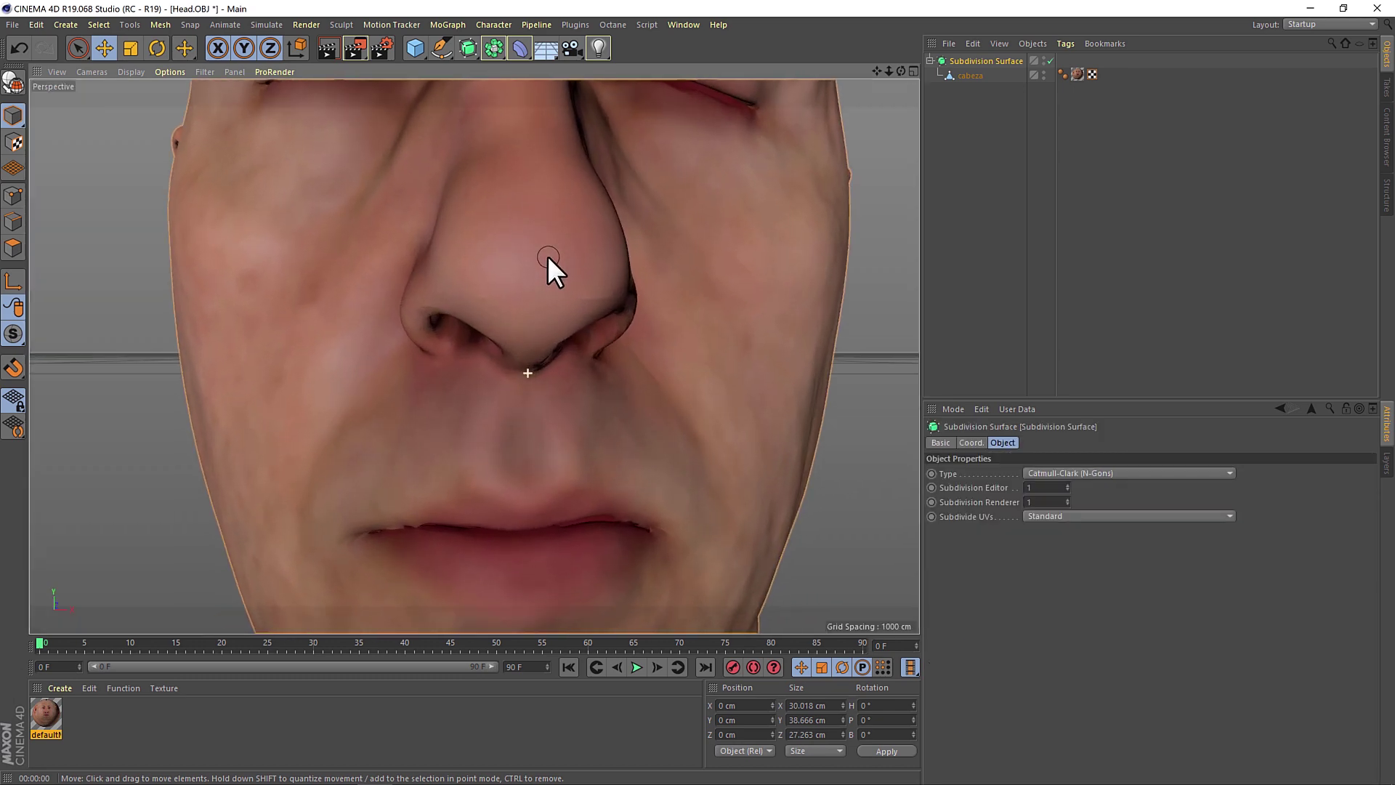
alt+drag(548, 255, 539, 488)
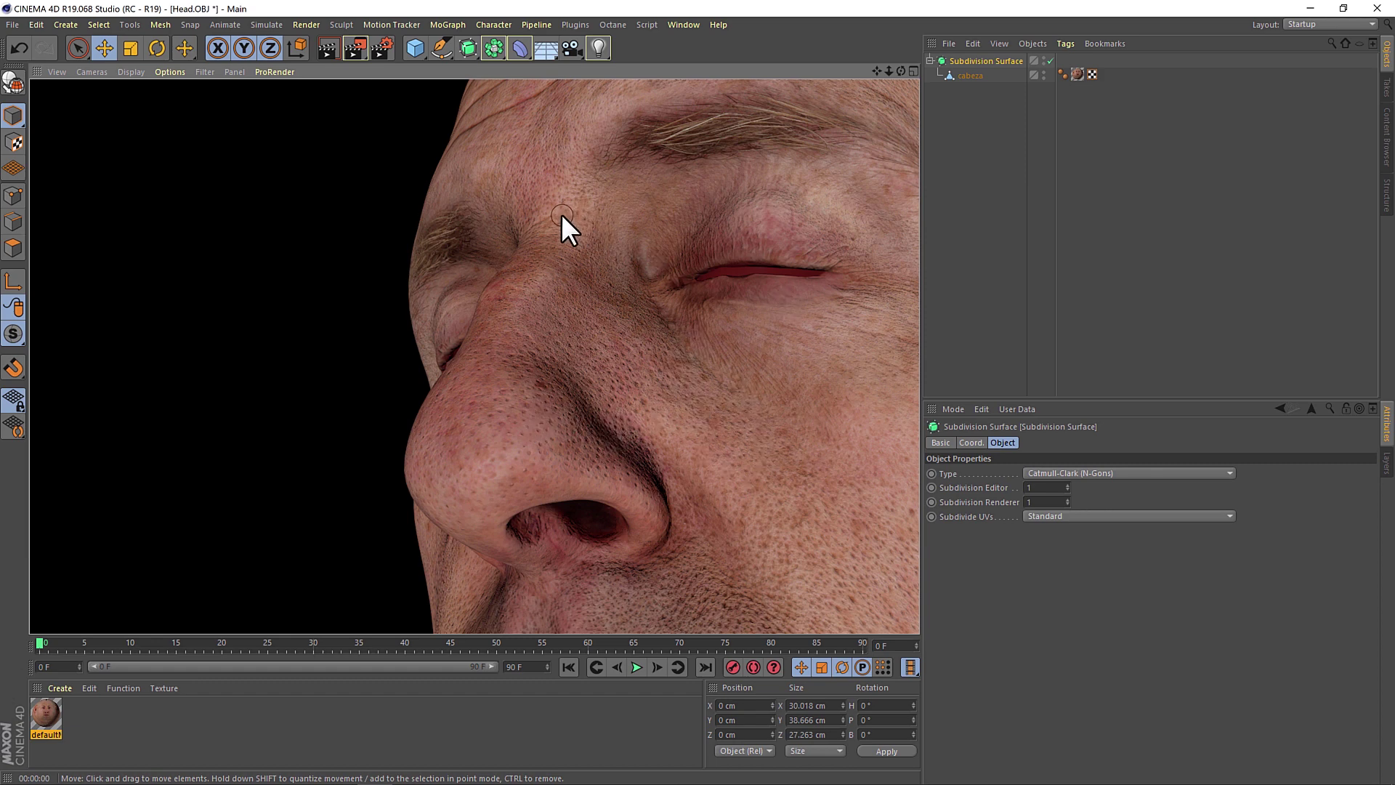
scroll(603, 223, down, 5)
mouse_move(630, 421)
alt+mouse_down()
mouse_move(629, 352)
mouse_move(745, 436)
mouse_move(611, 332)
mouse_move(508, 351)
mouse_move(548, 295)
mouse_move(551, 254)
alt+mouse_up()
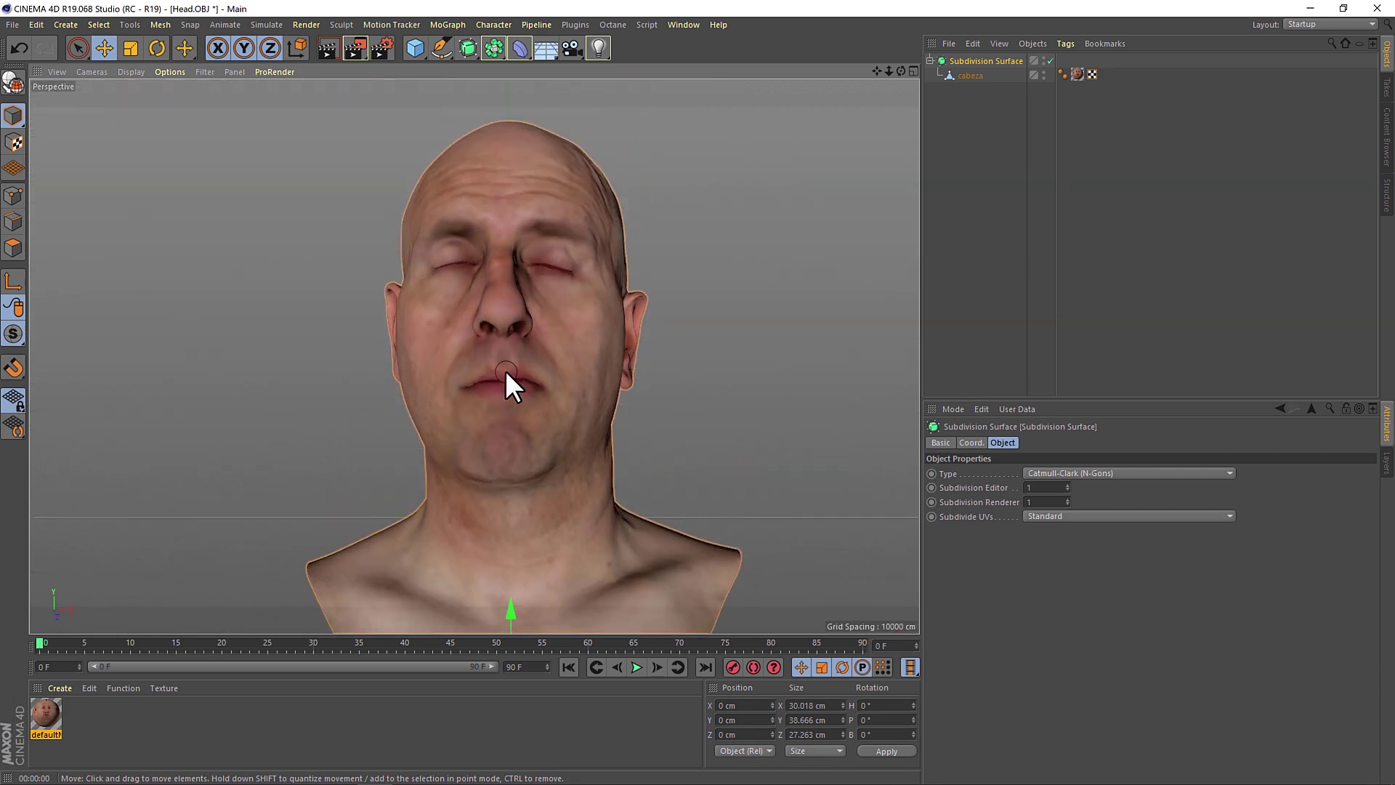
scroll(512, 291, down, 5)
mouse_move(508, 410)
alt+mouse_down()
mouse_move(626, 322)
mouse_move(756, 121)
alt+mouse_up()
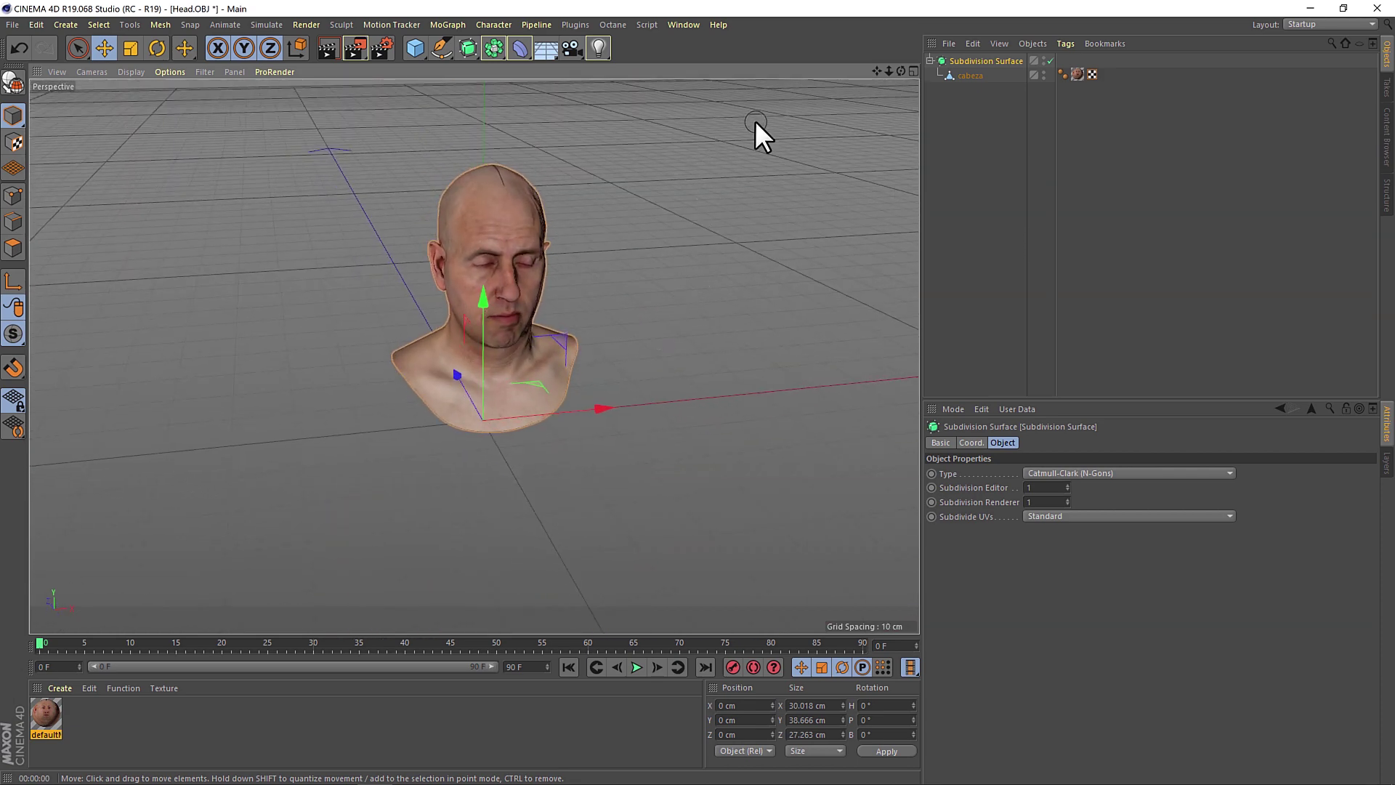
- Select cabeza, switch to Gouraud Shading (Lines), and orbit around to inspect the head mesh
click(974, 76)
click(968, 60)
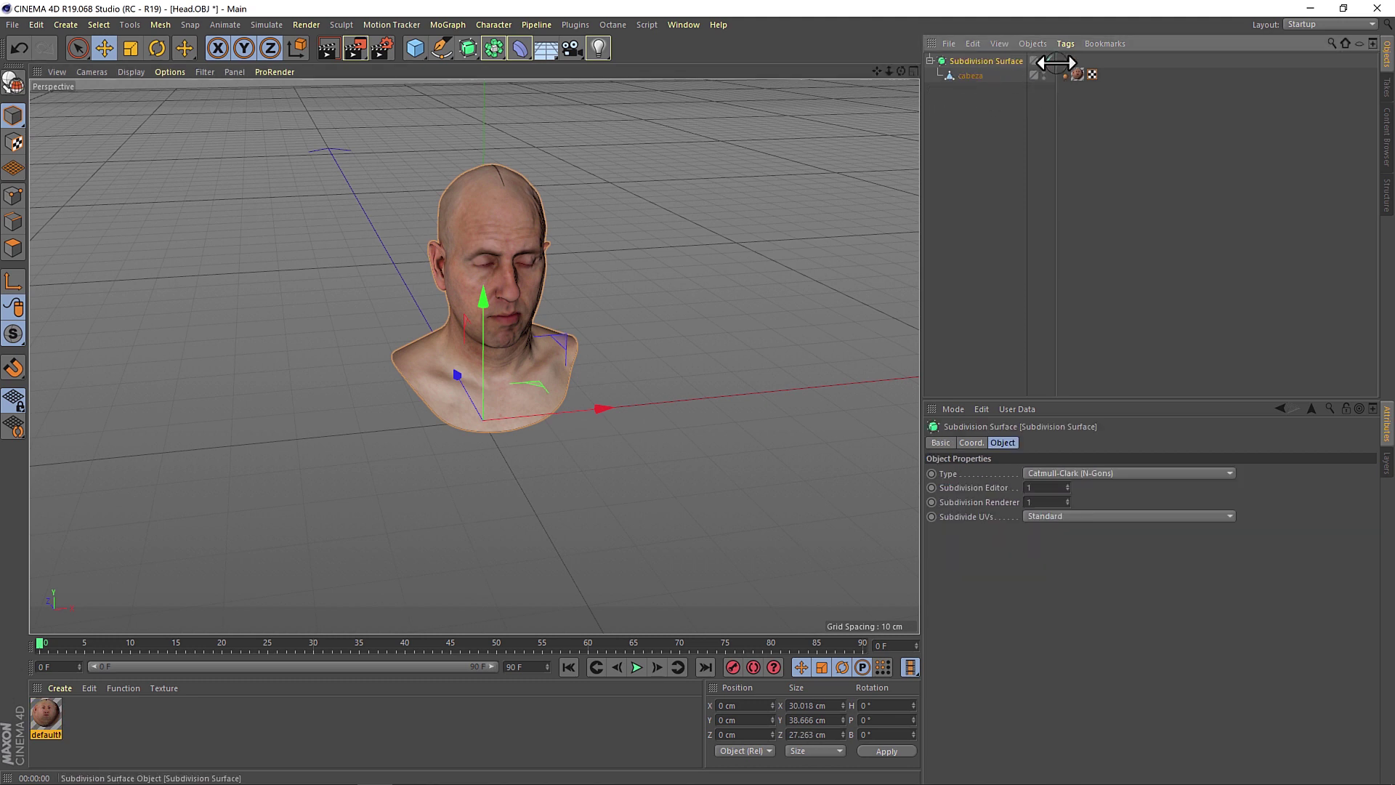
click(970, 75)
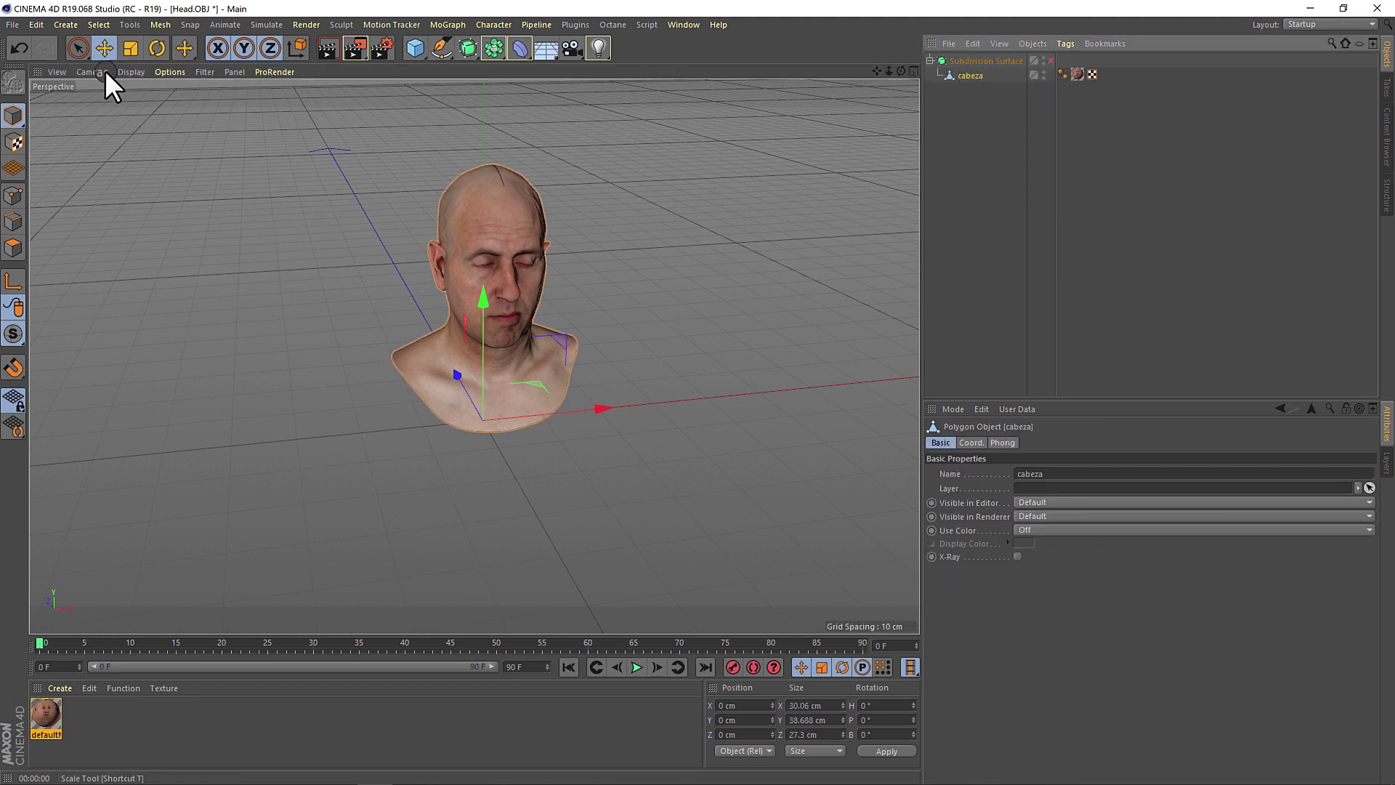
click(127, 72)
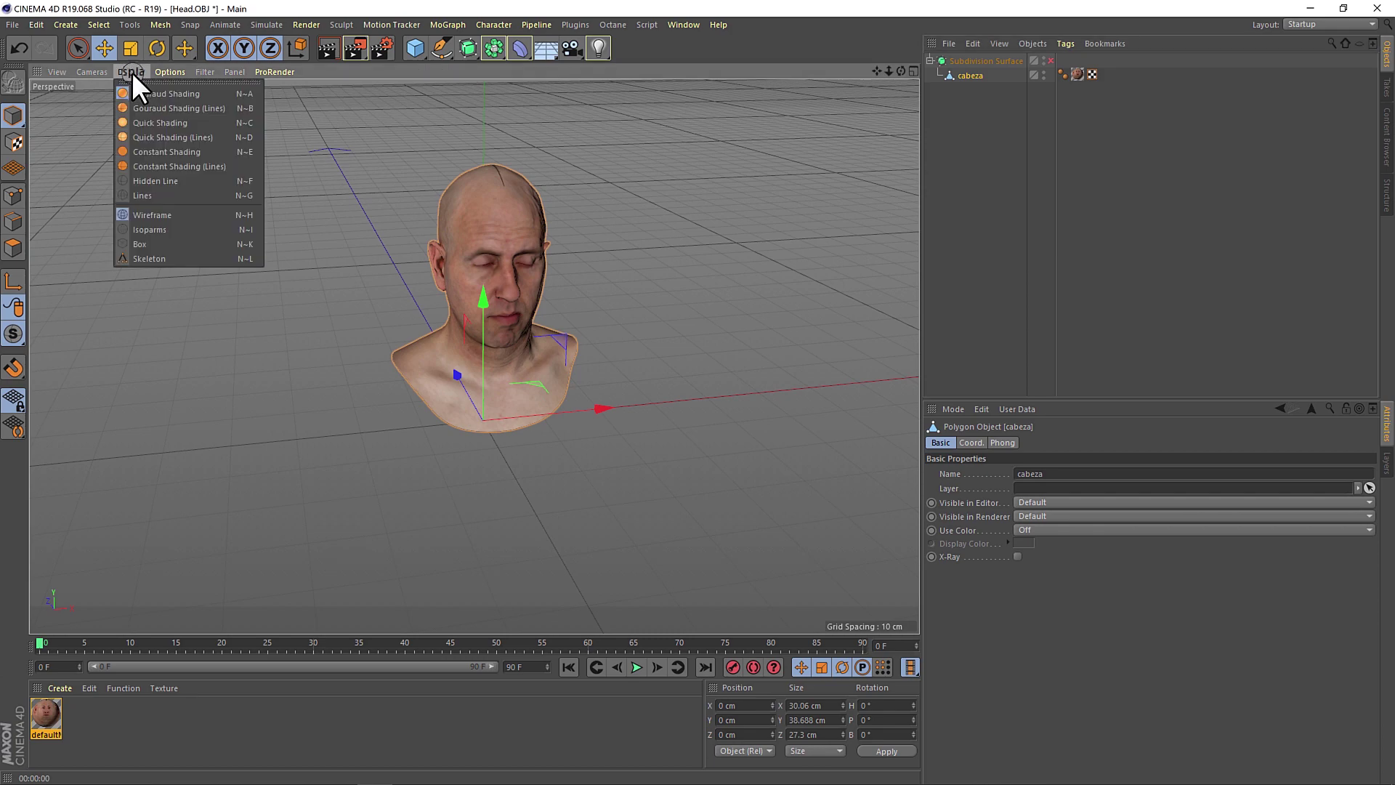
click(190, 121)
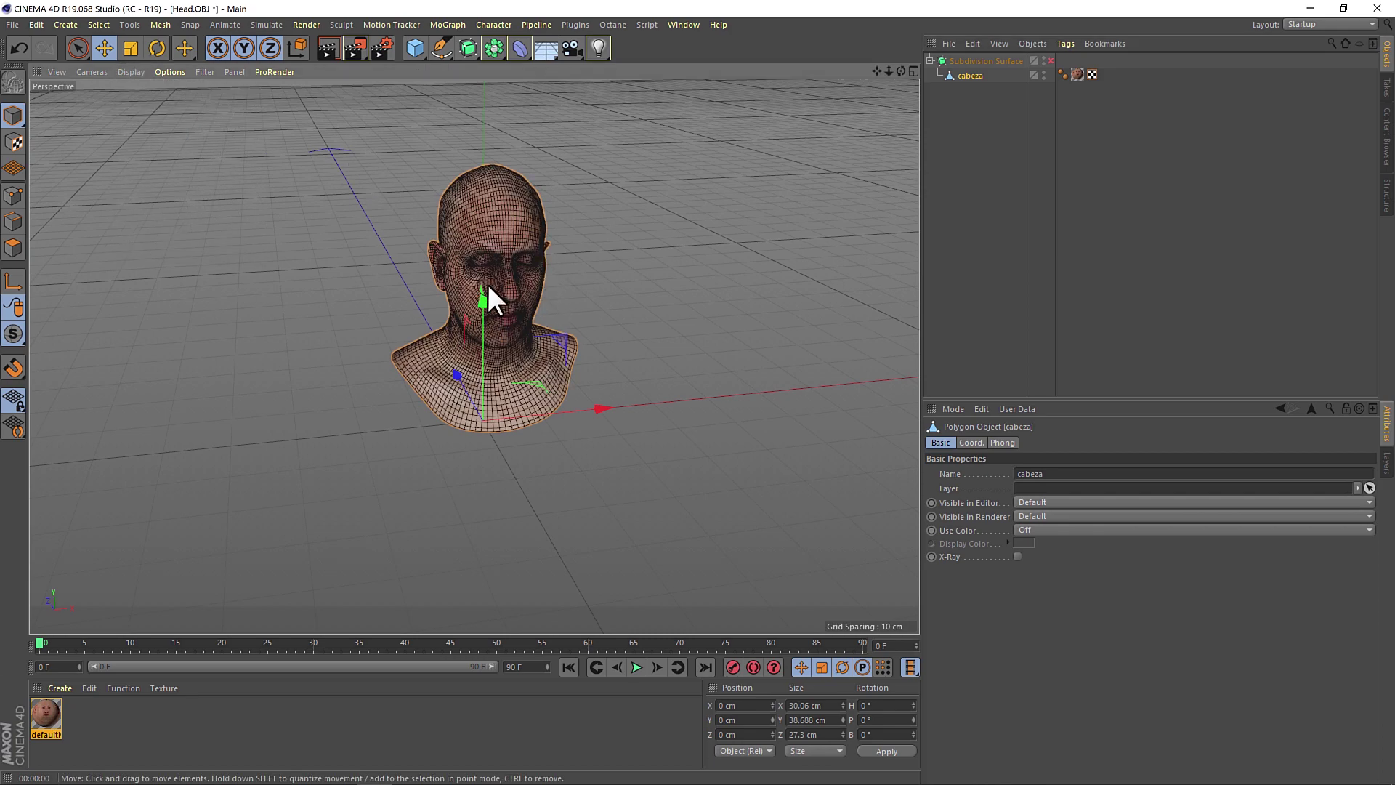
scroll(487, 285, up, 5)
mouse_move(625, 264)
alt+mouse_down()
mouse_move(521, 227)
mouse_move(558, 318)
mouse_move(448, 291)
mouse_move(742, 262)
mouse_move(636, 296)
mouse_move(521, 364)
mouse_move(645, 287)
mouse_move(598, 280)
alt+mouse_up()
scroll(598, 281, down, 5)
mouse_move(647, 381)
alt+mouse_down()
mouse_move(414, 393)
mouse_move(622, 345)
mouse_move(442, 282)
mouse_move(636, 291)
mouse_move(590, 320)
alt+mouse_up()
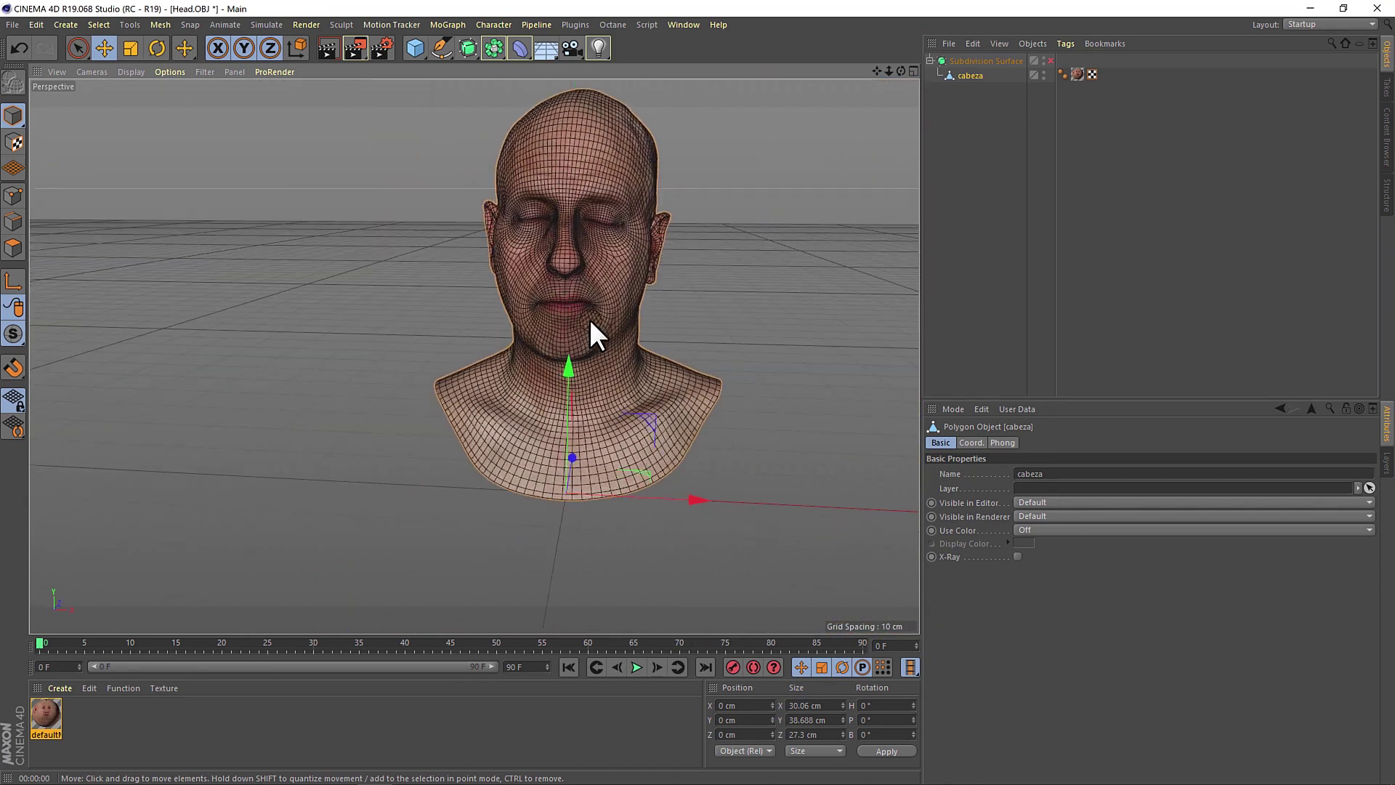
mouse_move(533, 224)
alt+mouse_down()
mouse_move(436, 249)
mouse_move(513, 349)
mouse_move(585, 271)
mouse_move(567, 307)
mouse_move(576, 346)
mouse_move(355, 299)
mouse_move(593, 313)
mouse_move(560, 338)
alt+mouse_up()
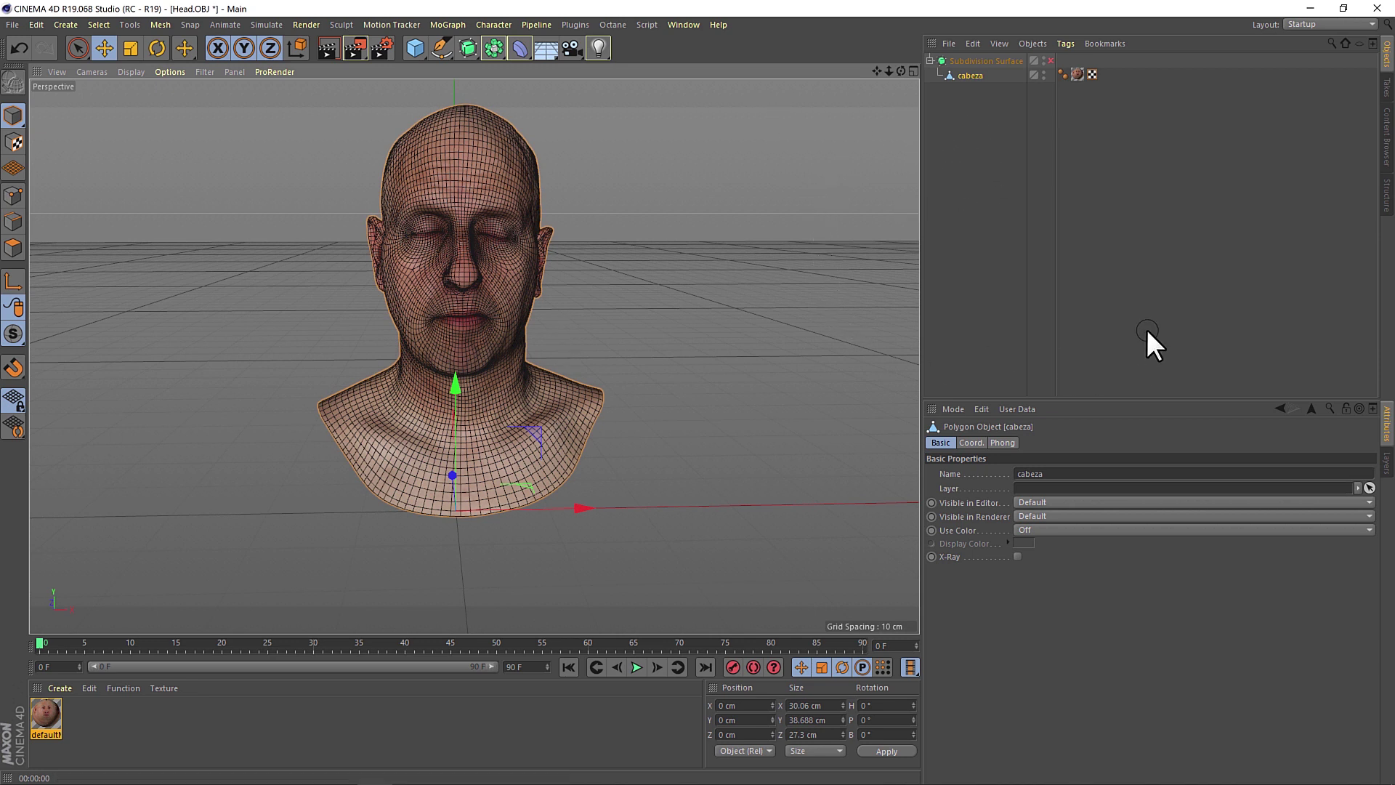
mouse_move(486, 243)
alt+mouse_down()
mouse_move(477, 285)
mouse_move(513, 250)
mouse_move(673, 243)
mouse_move(556, 268)
mouse_move(592, 272)
mouse_move(665, 340)
alt+mouse_up()
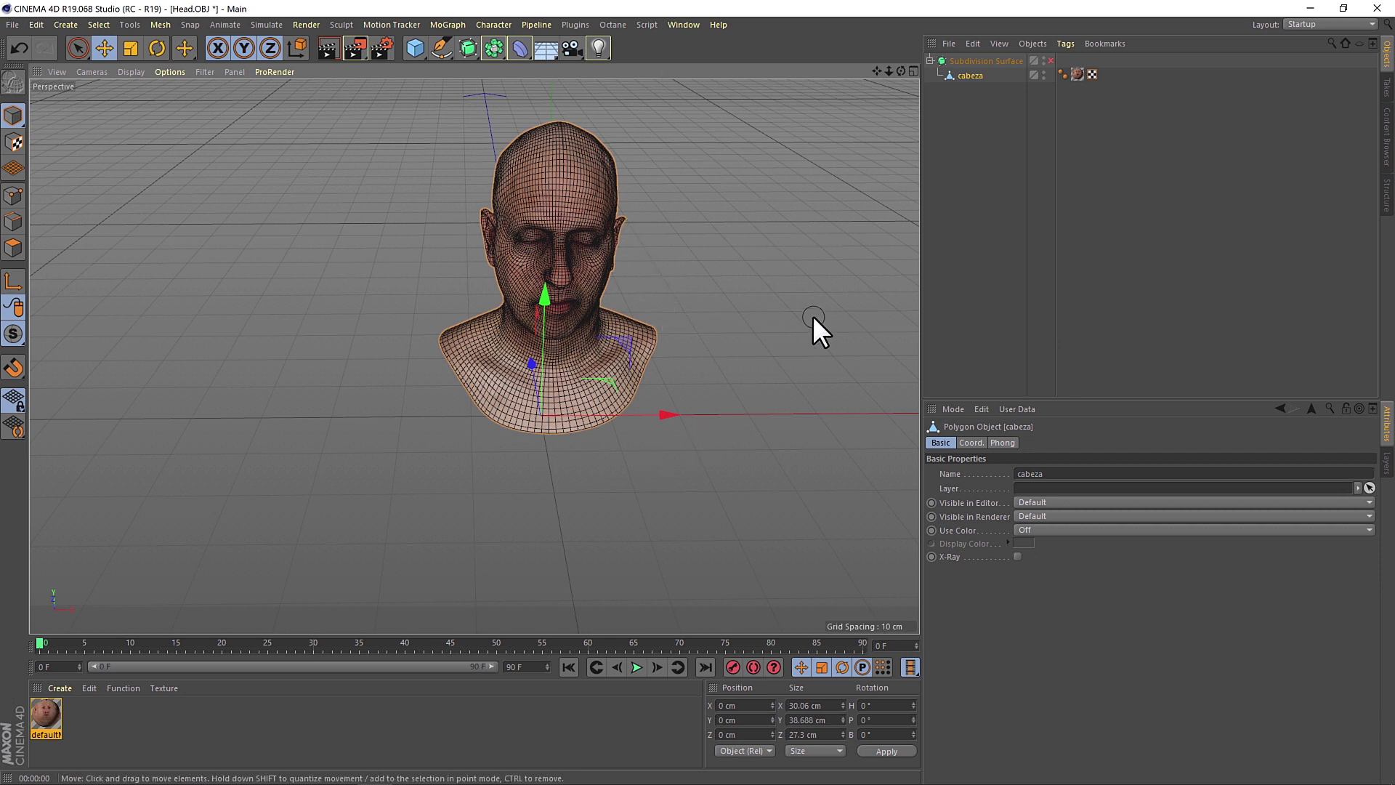
- Add a Cube and roughly flatten and narrow it into a low slab
click(945, 127)
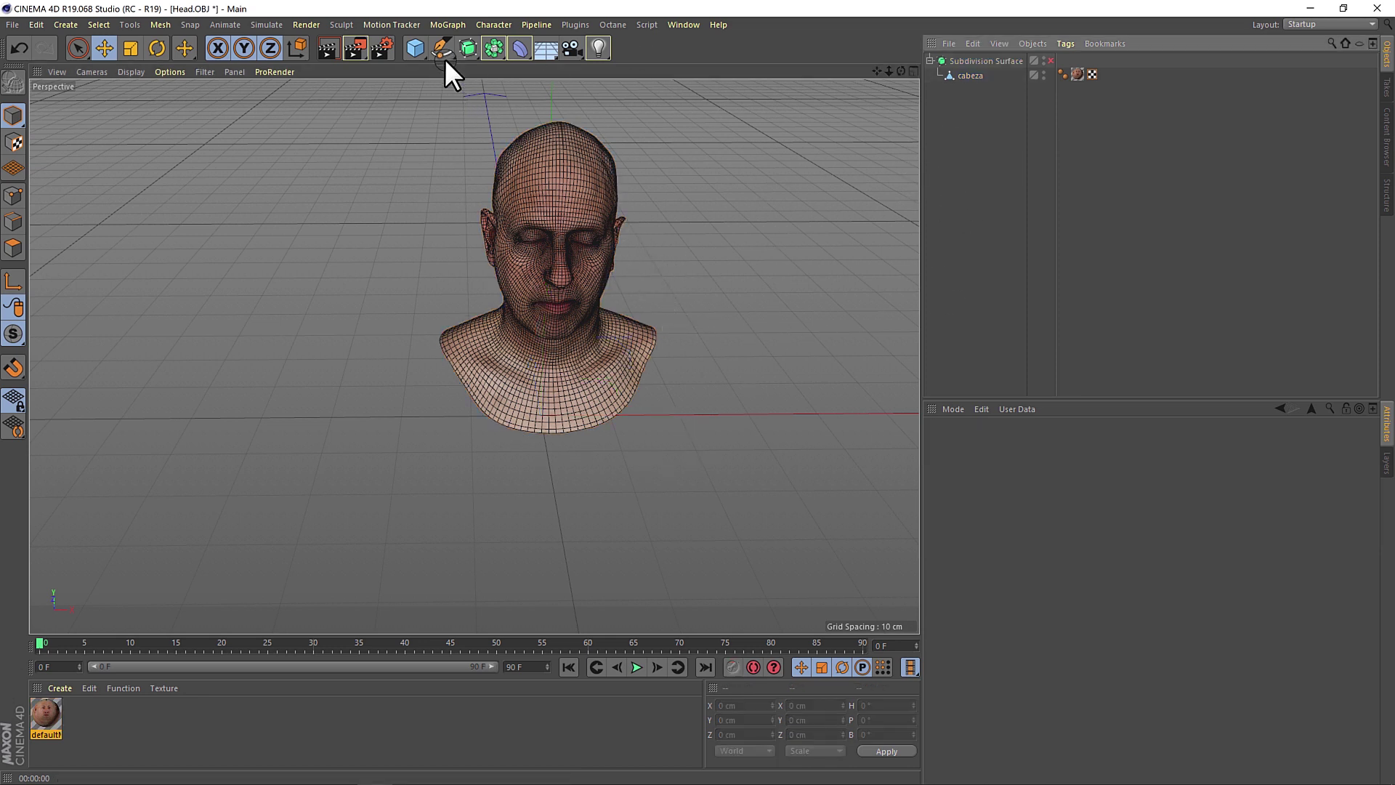
drag(417, 51, 552, 76)
click(553, 76)
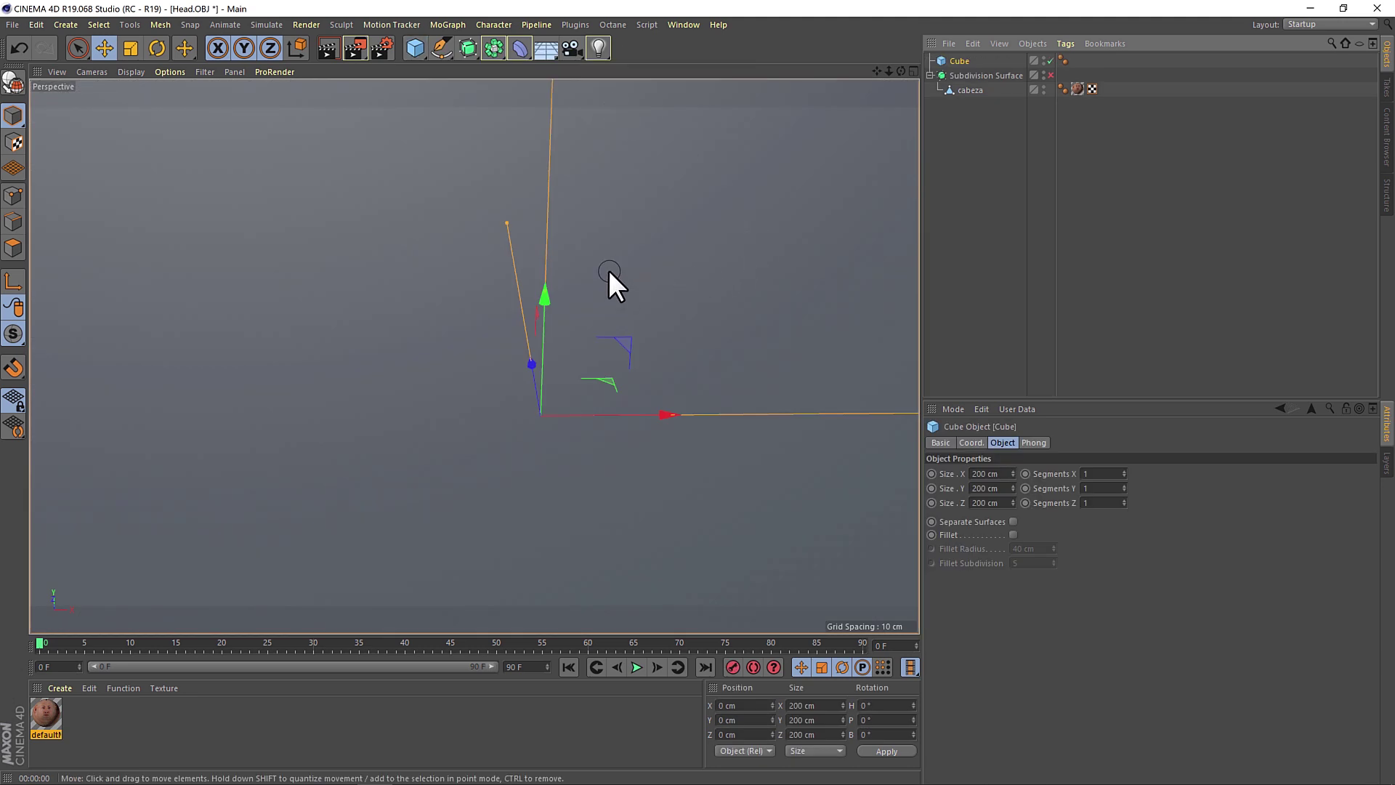
scroll(608, 268, down, 5)
mouse_move(742, 317)
mouse_down()
mouse_move(581, 347)
mouse_move(612, 325)
mouse_up()
drag(581, 134, 578, 304)
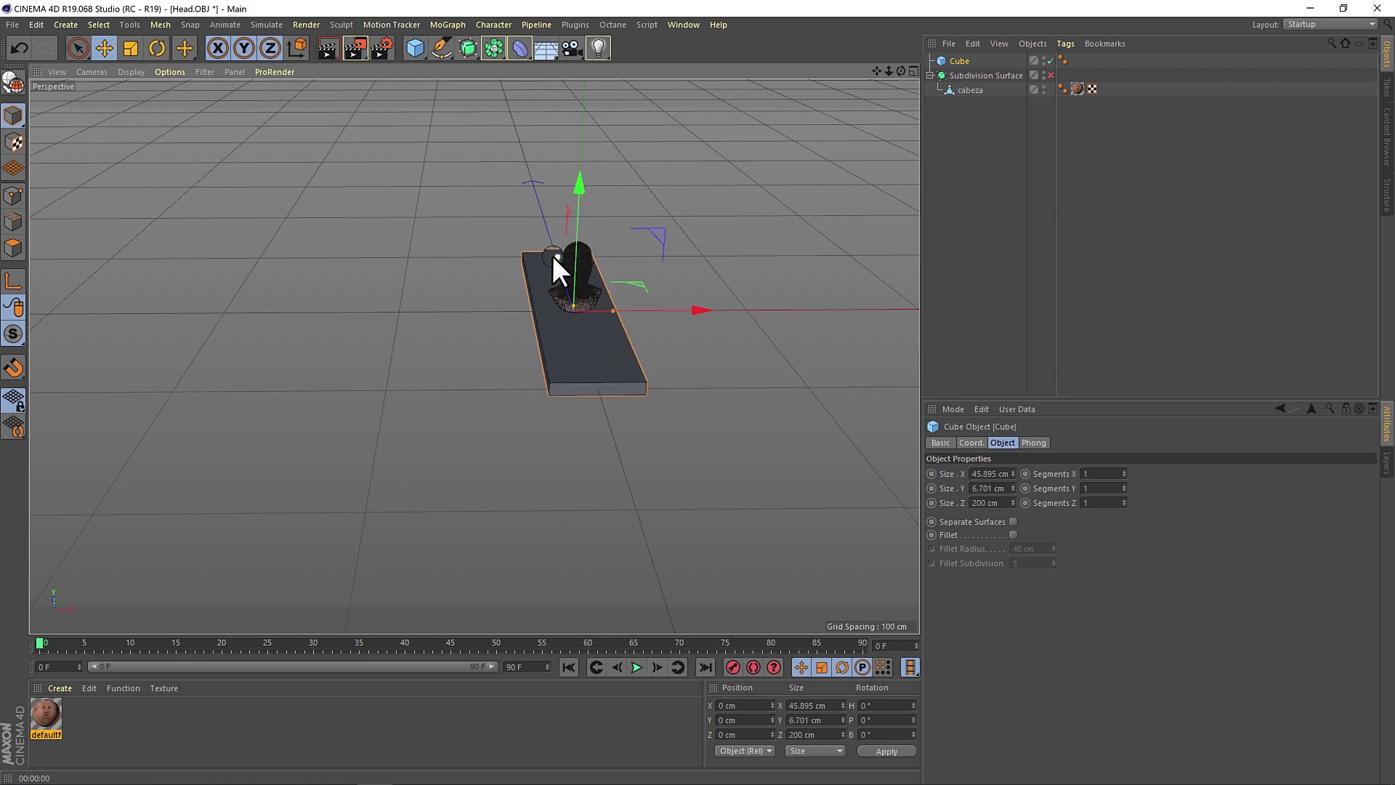
drag(553, 255, 562, 302)
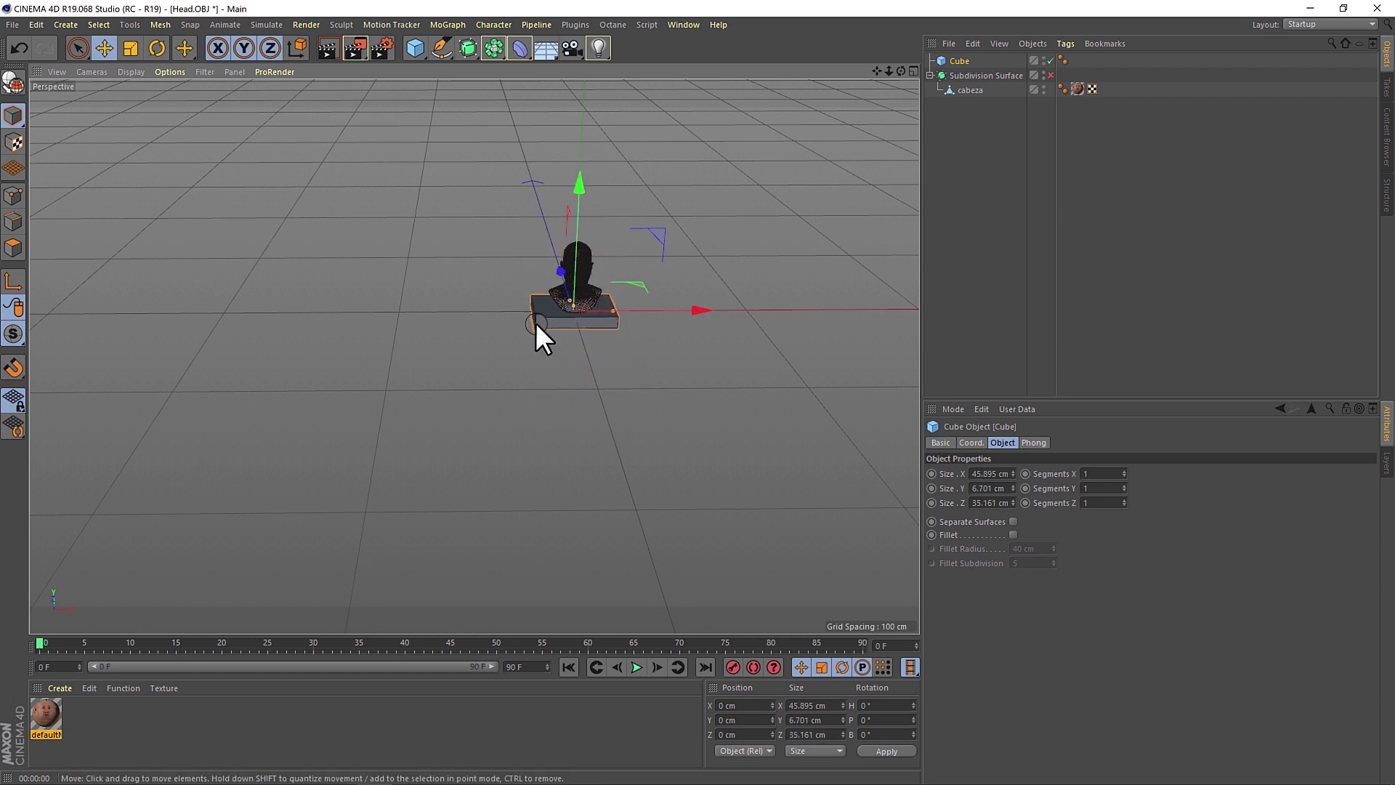
scroll(560, 291, up, 5)
mouse_move(580, 255)
alt+mouse_down()
mouse_move(466, 274)
mouse_move(547, 416)
mouse_move(503, 325)
mouse_move(545, 285)
alt+mouse_up()
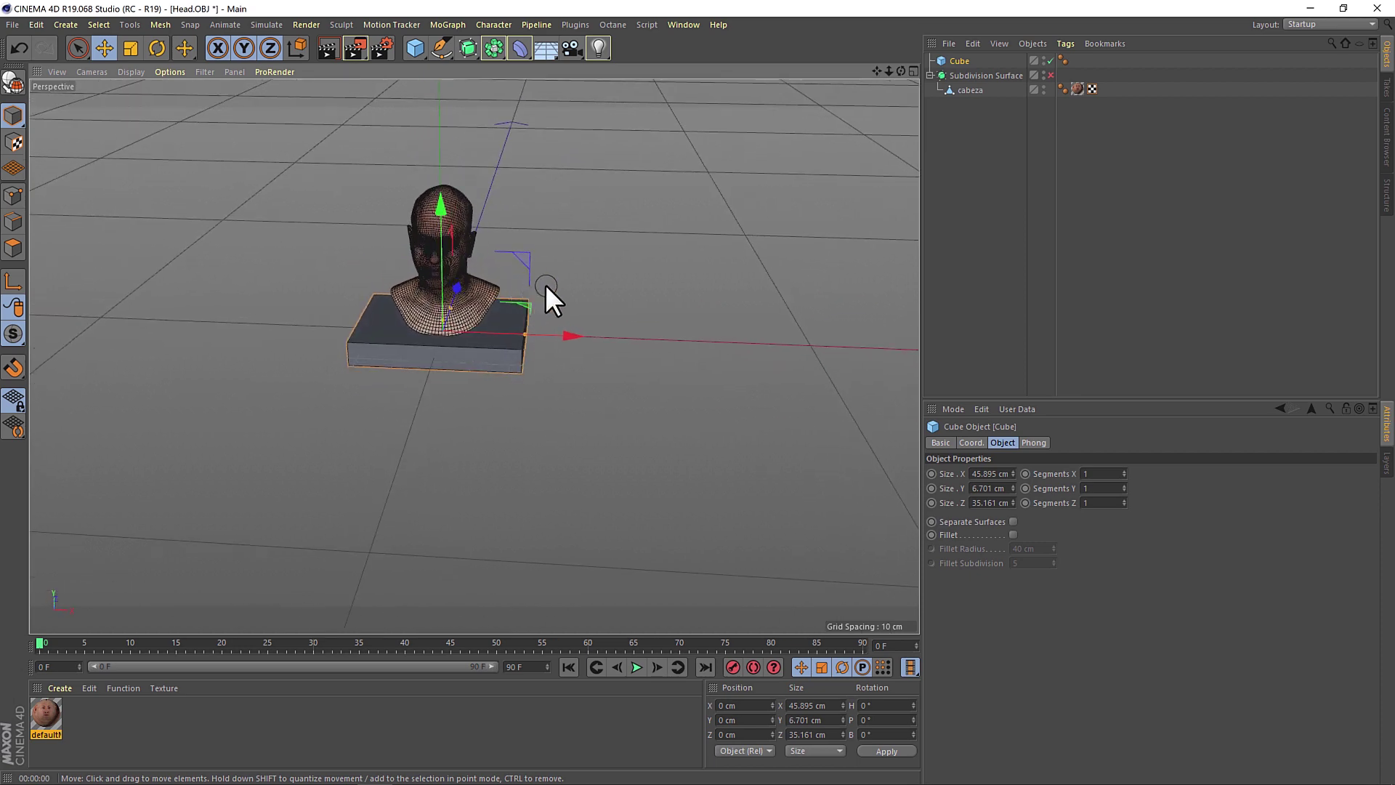
- Size the slab to about 32 cm wide with shorter depth and a thin height
middle_click(591, 281)
scroll(660, 303, down, 3)
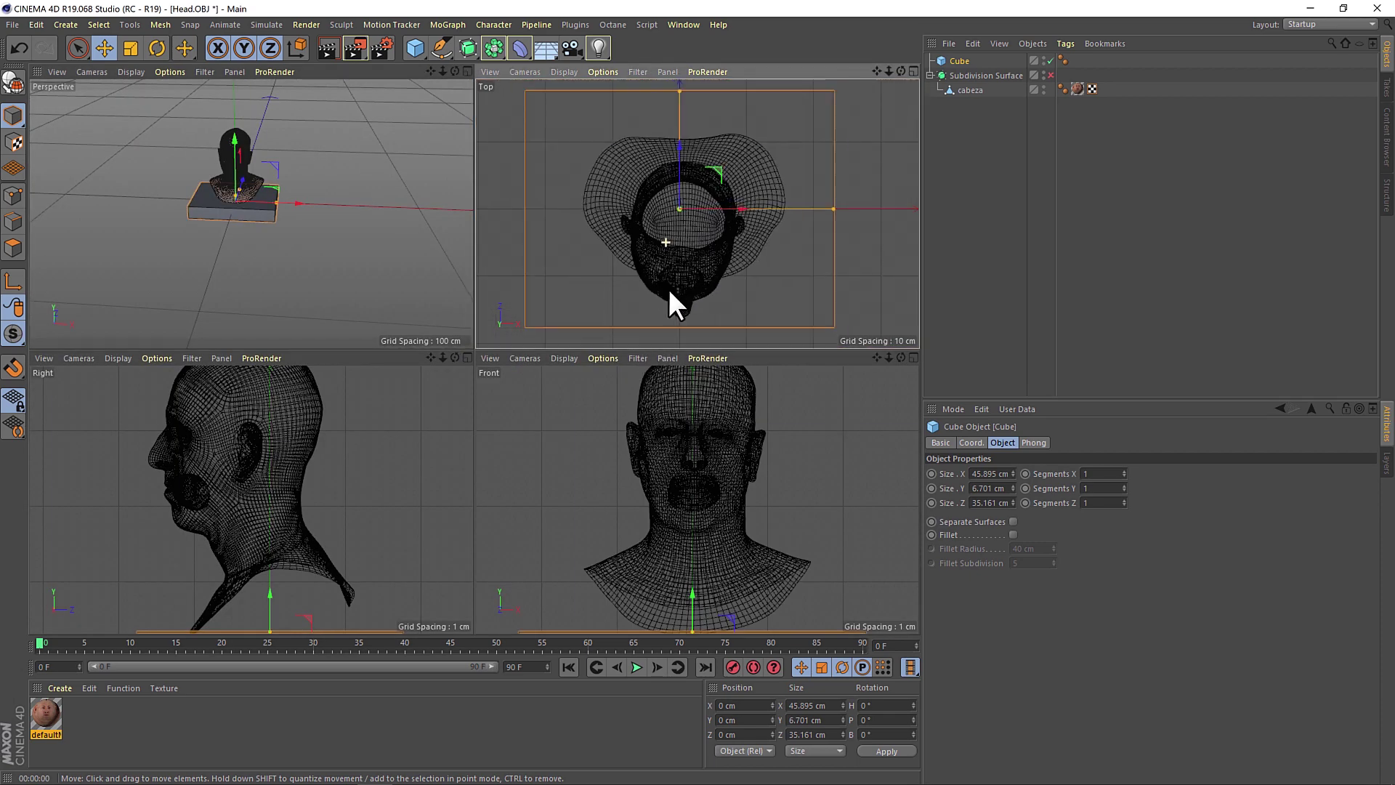
scroll(669, 294, down, 2)
drag(777, 213, 758, 216)
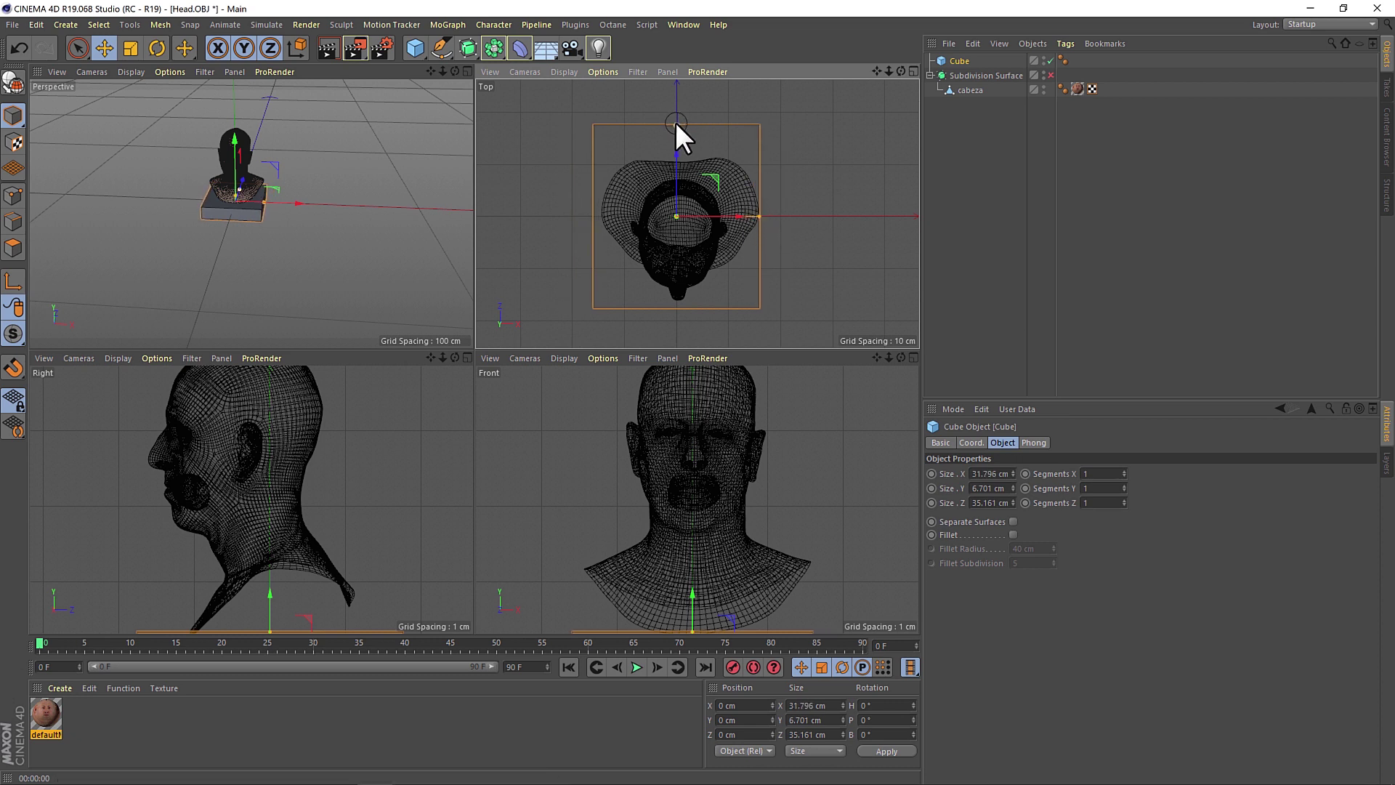
drag(672, 154, 683, 166)
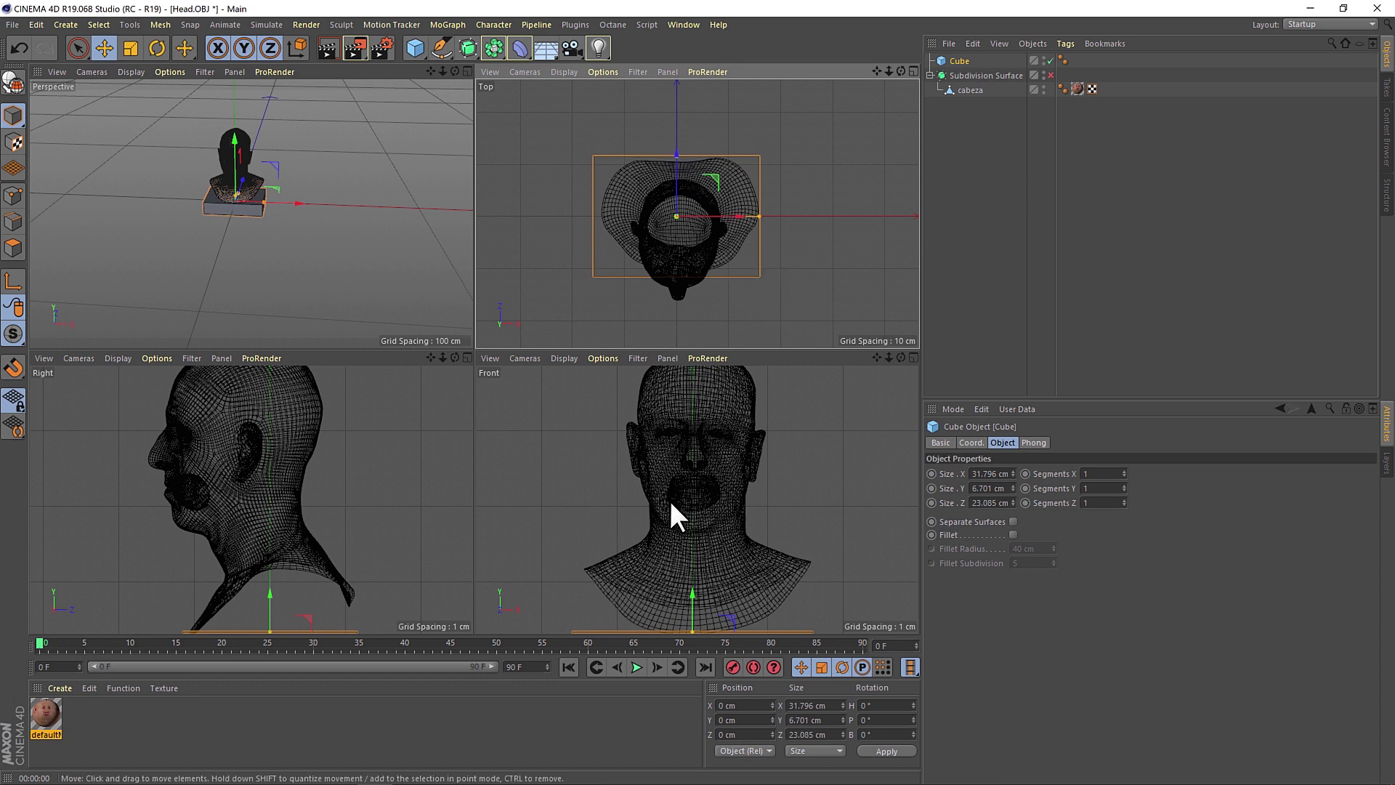
middle_click(695, 535)
scroll(581, 407, down, 4)
alt+middle_drag(587, 438, 596, 311)
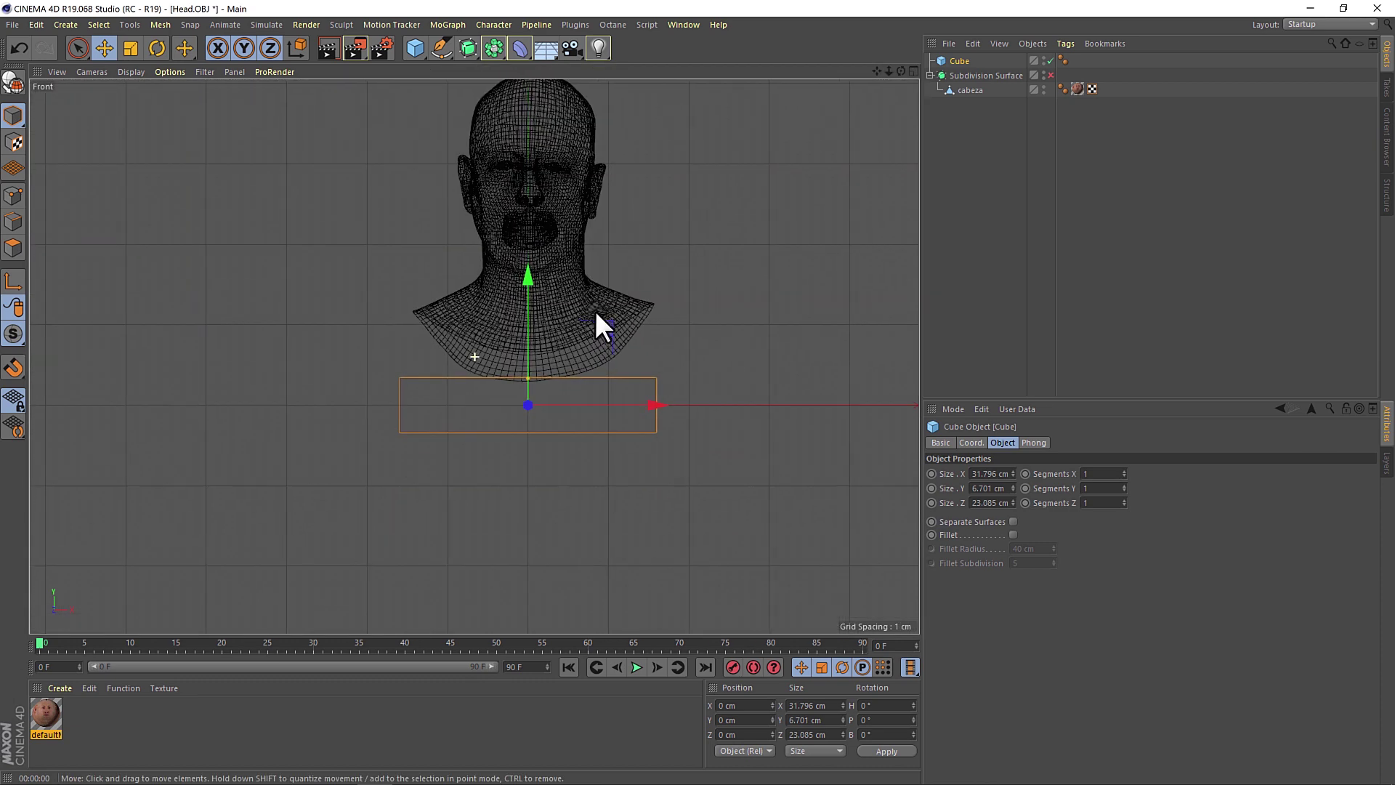
mouse_move(525, 381)
mouse_down()
mouse_move(523, 407)
mouse_move(525, 357)
mouse_up()
- Check the bust on its base plate in the perspective and top views
middle_click(648, 368)
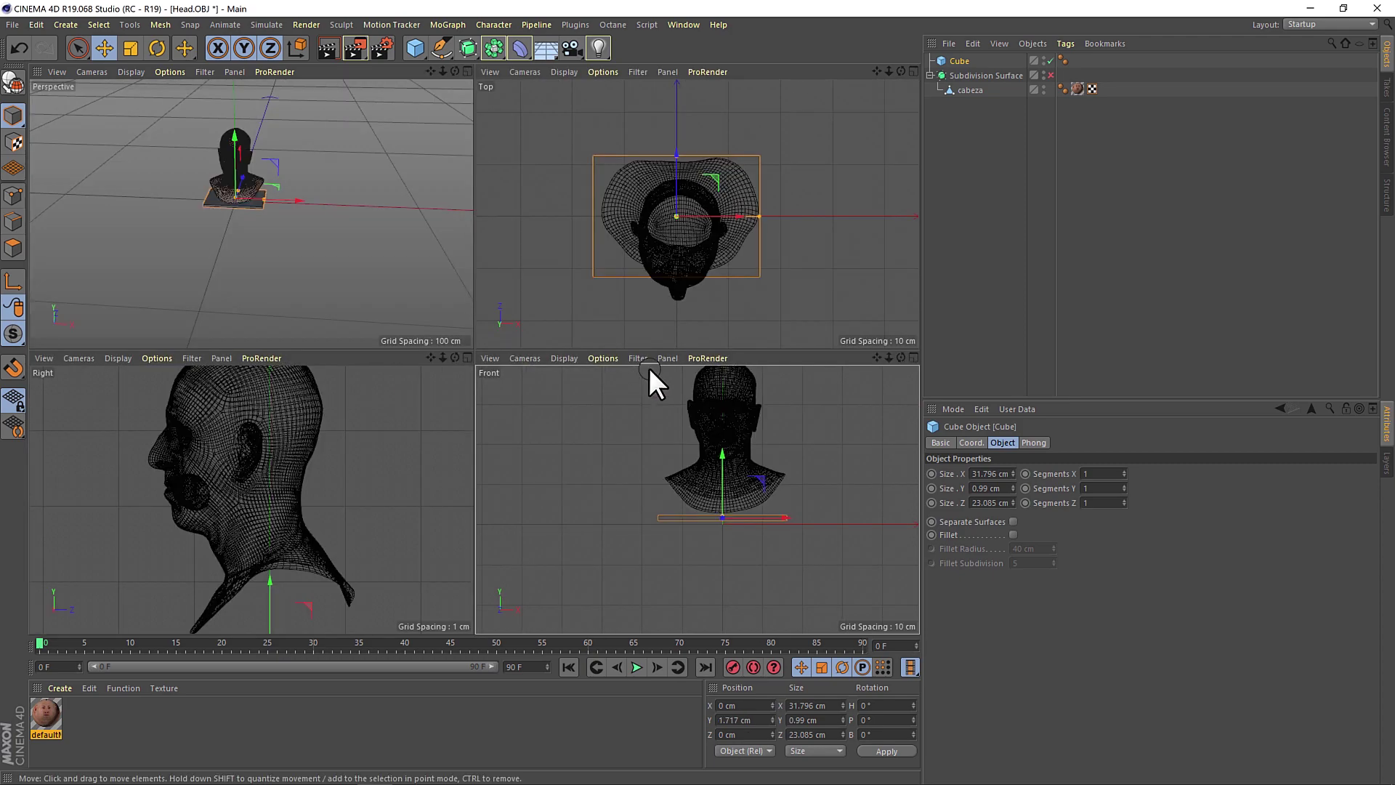
middle_click(312, 229)
mouse_move(491, 311)
alt+mouse_down()
mouse_move(543, 263)
mouse_move(274, 264)
mouse_move(561, 238)
mouse_move(525, 312)
mouse_move(455, 373)
mouse_move(418, 373)
mouse_move(462, 263)
mouse_move(381, 156)
mouse_move(601, 261)
mouse_move(552, 212)
mouse_move(499, 312)
mouse_move(499, 468)
alt+mouse_up()
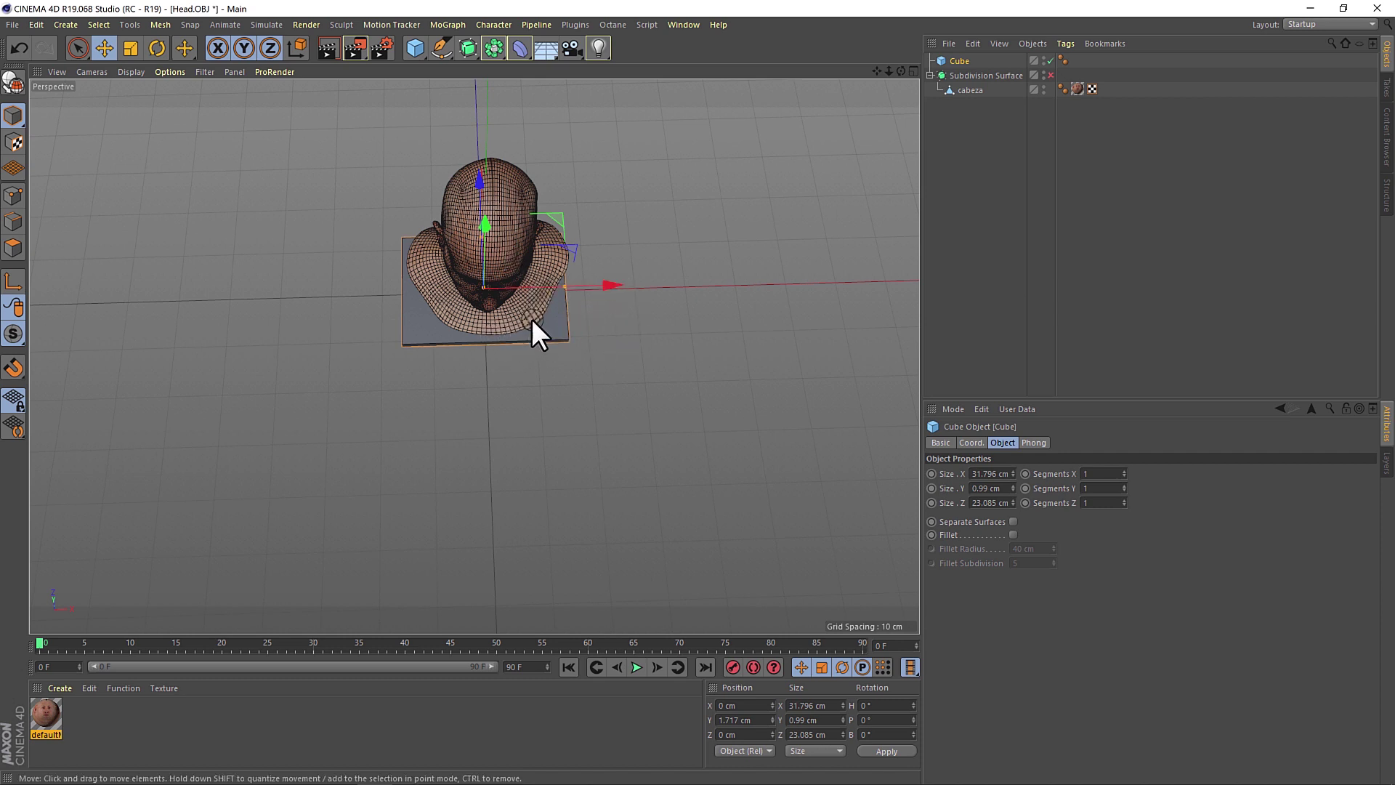
middle_click(490, 364)
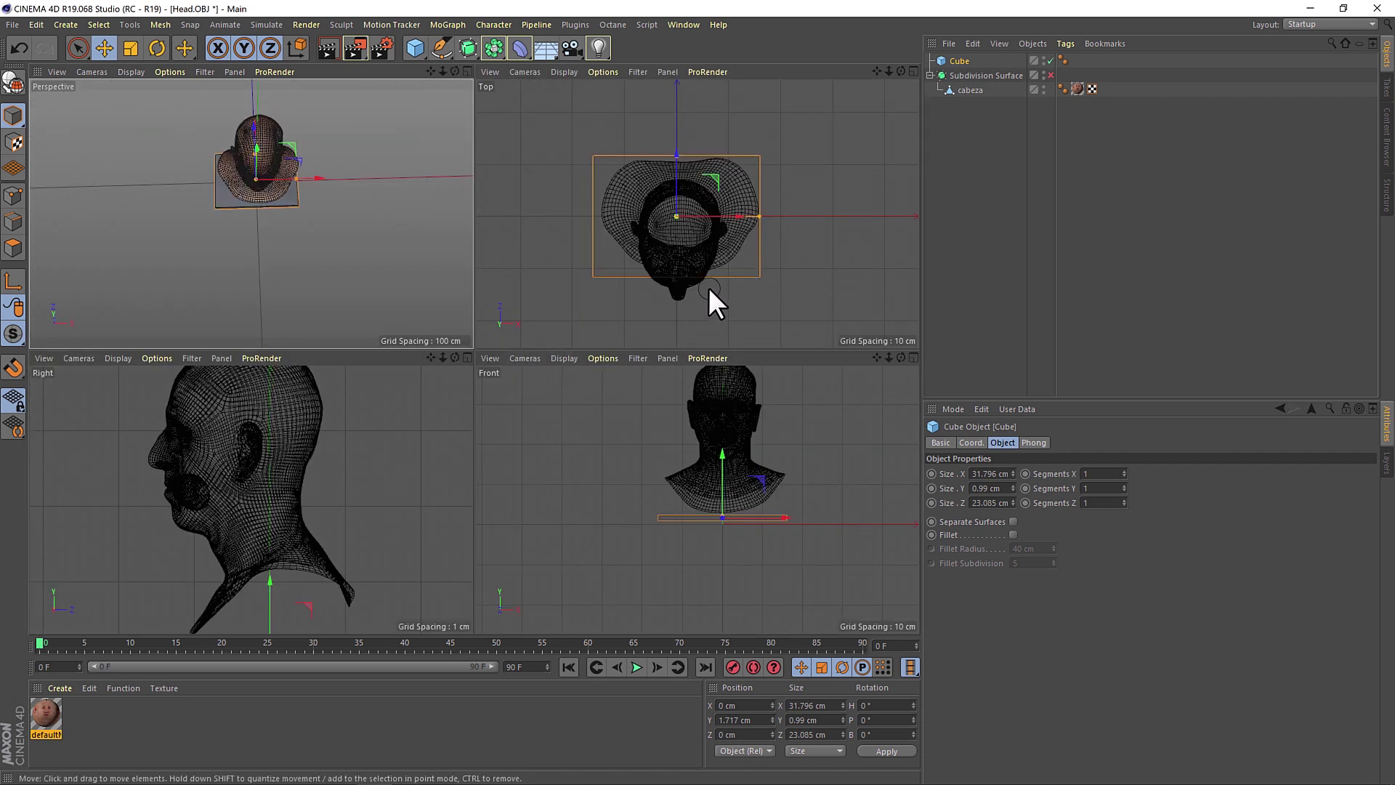
middle_click(709, 290)
scroll(524, 389, up, 2)
alt+middle_drag(530, 405, 698, 385)
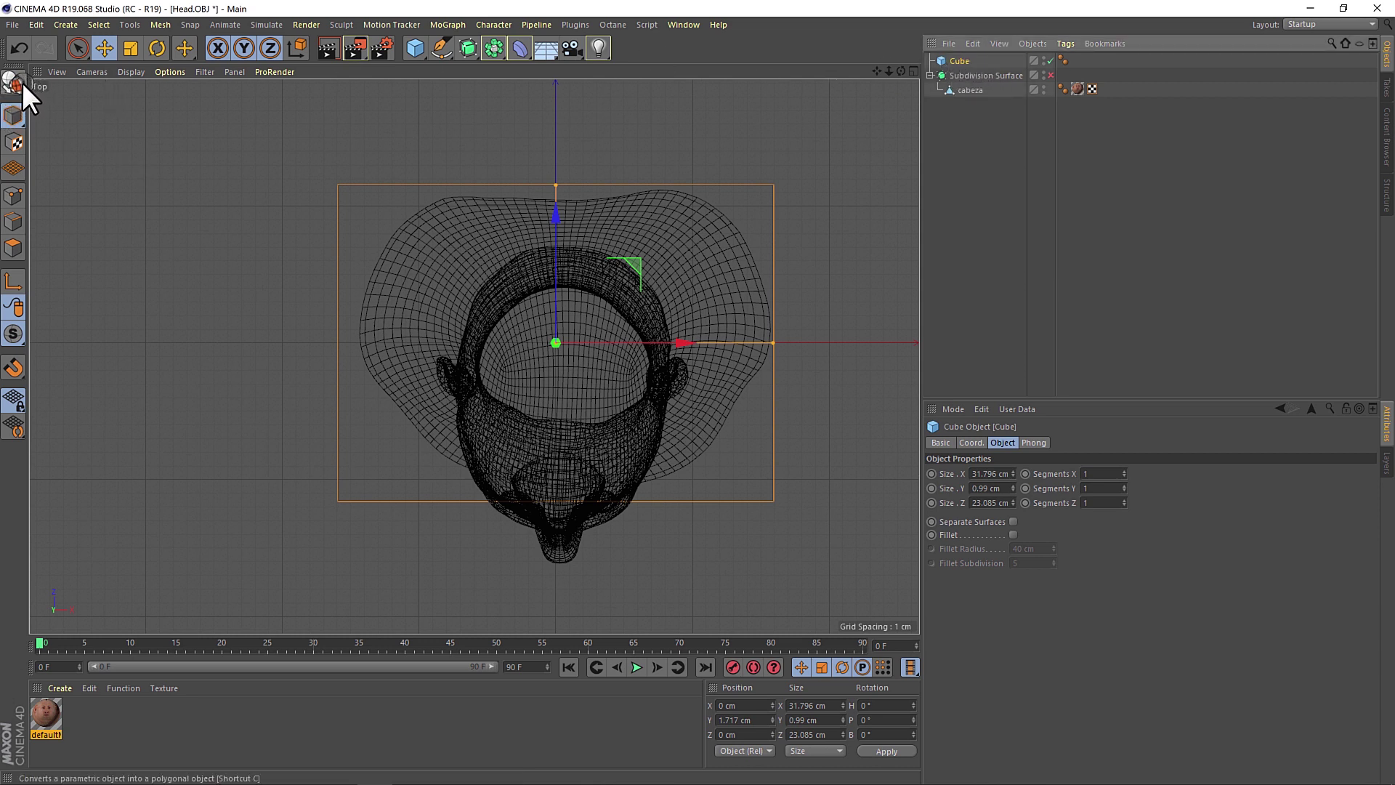
- Convert the Cube slab to editable polygons and slice two loop cuts across it in Edge mode
click(13, 86)
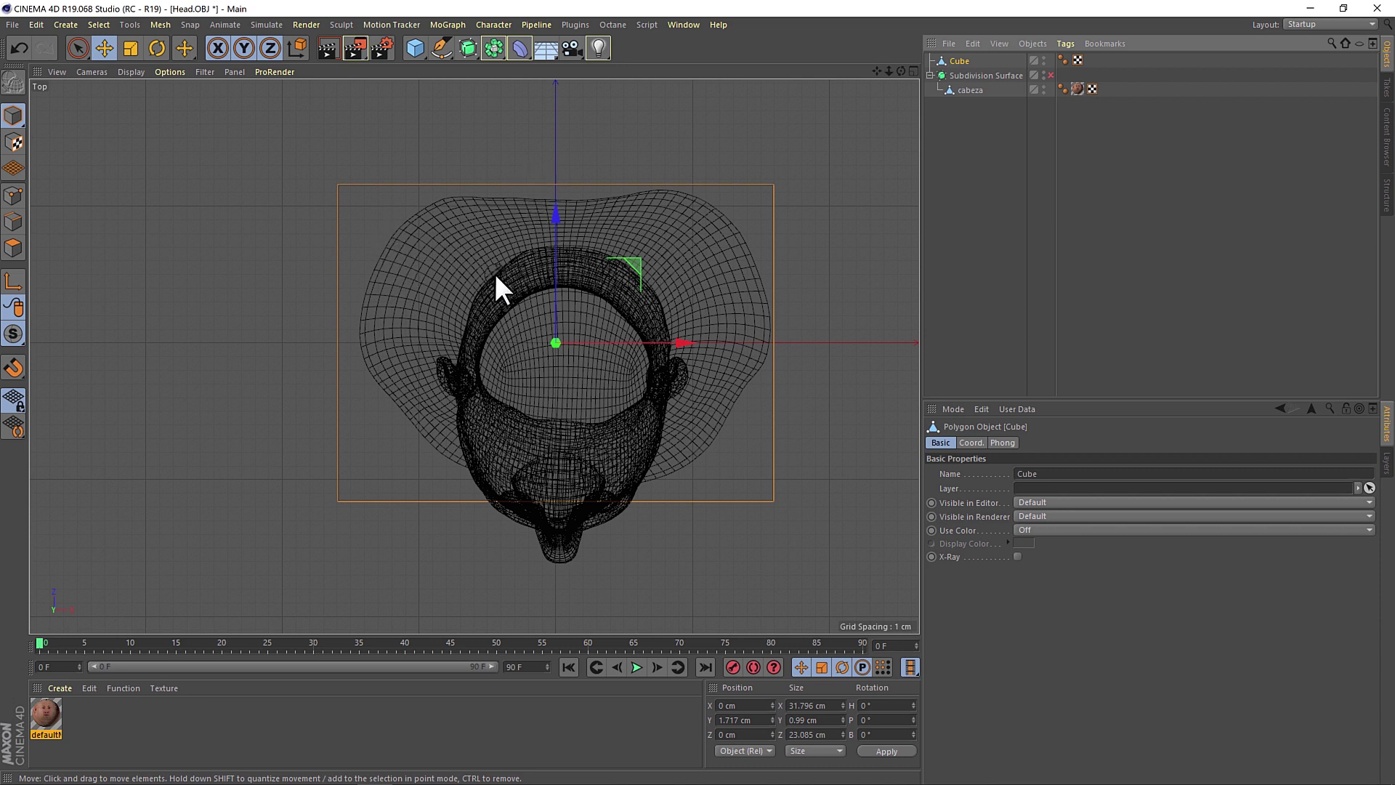
key(k)
key(l)
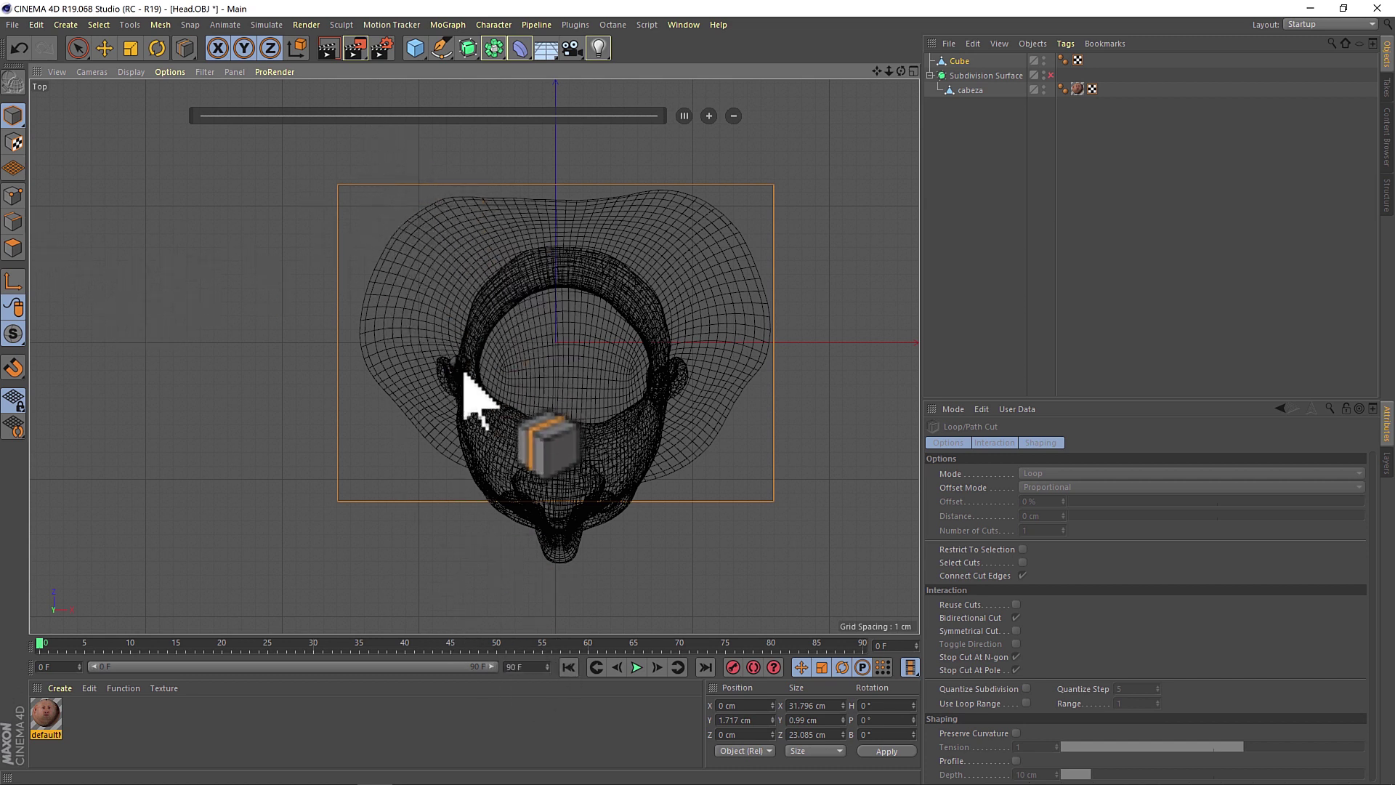
click(14, 221)
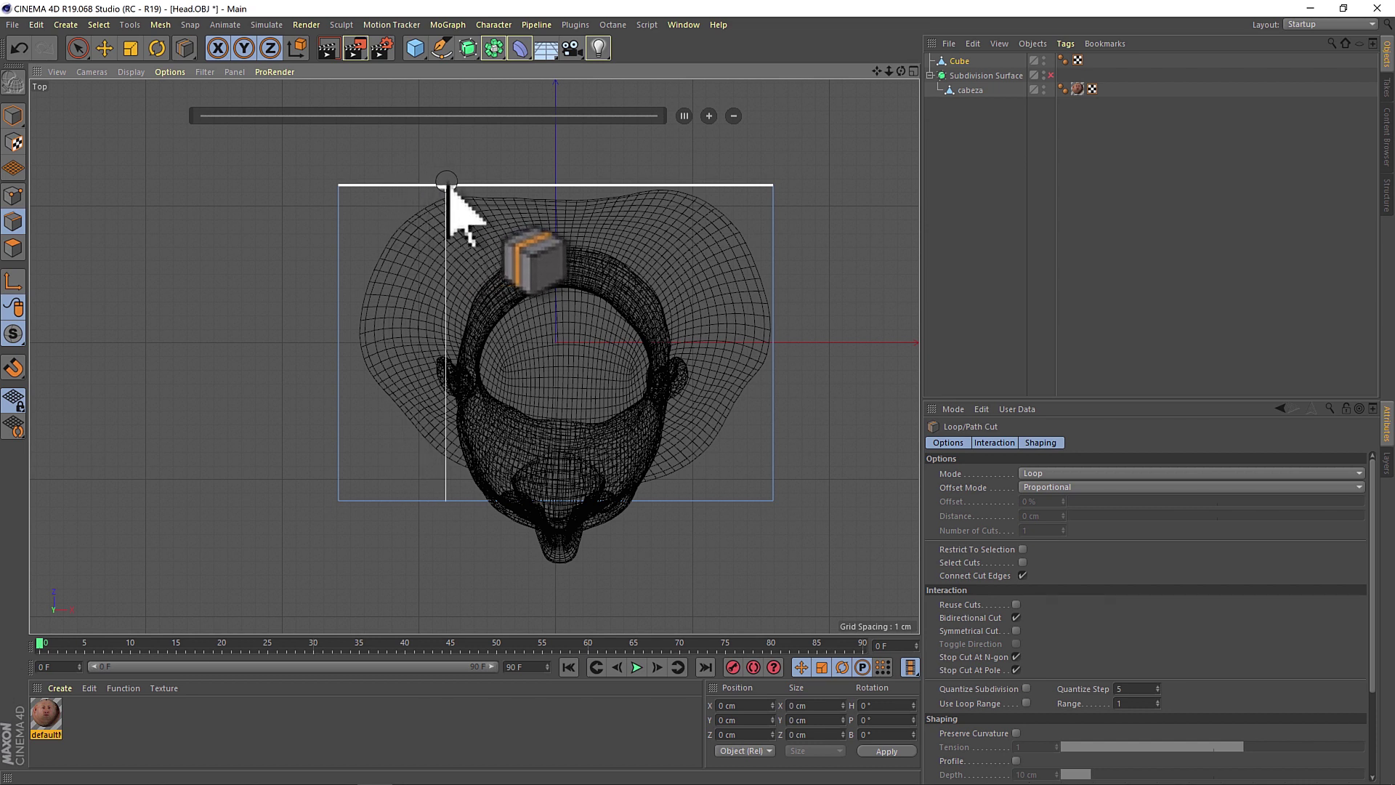
drag(448, 185, 673, 216)
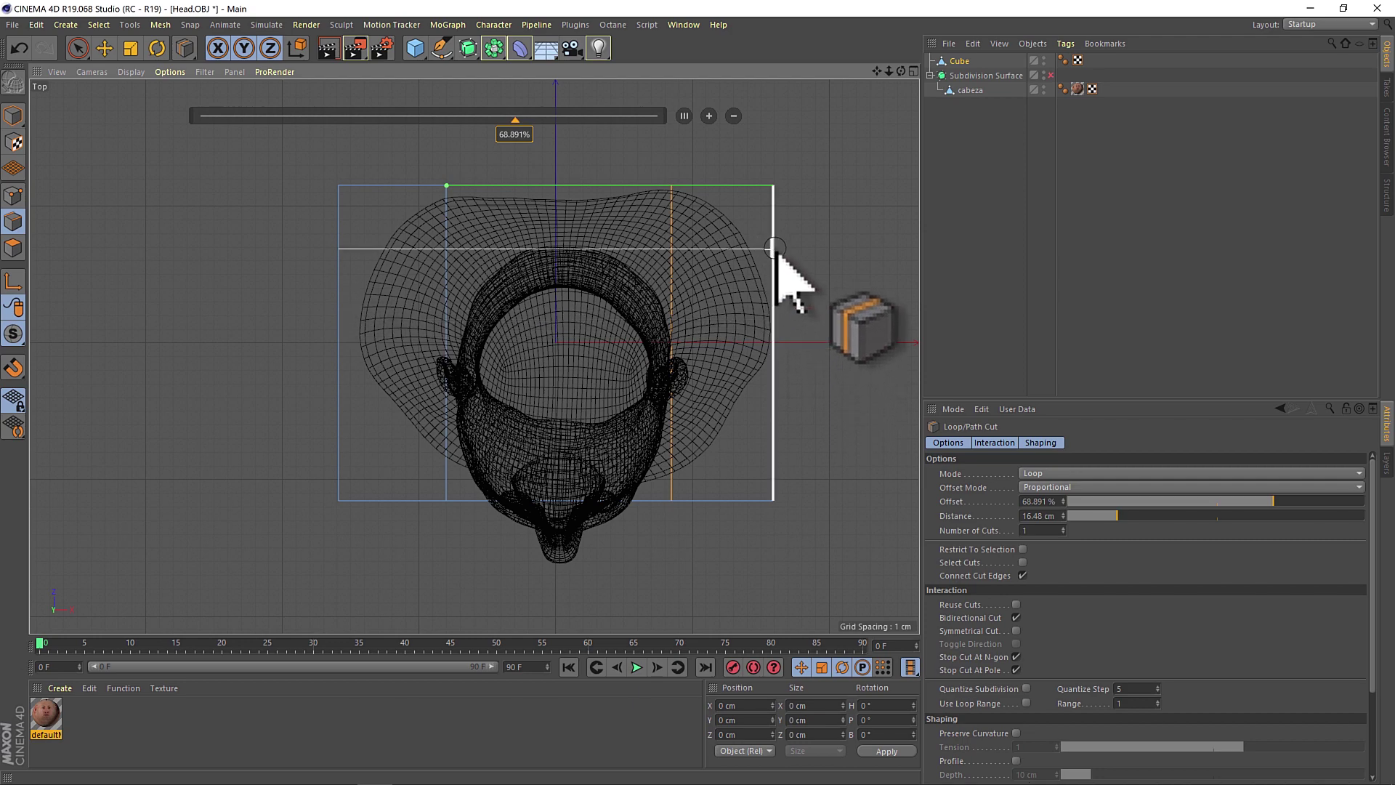
drag(776, 282, 776, 251)
click(774, 404)
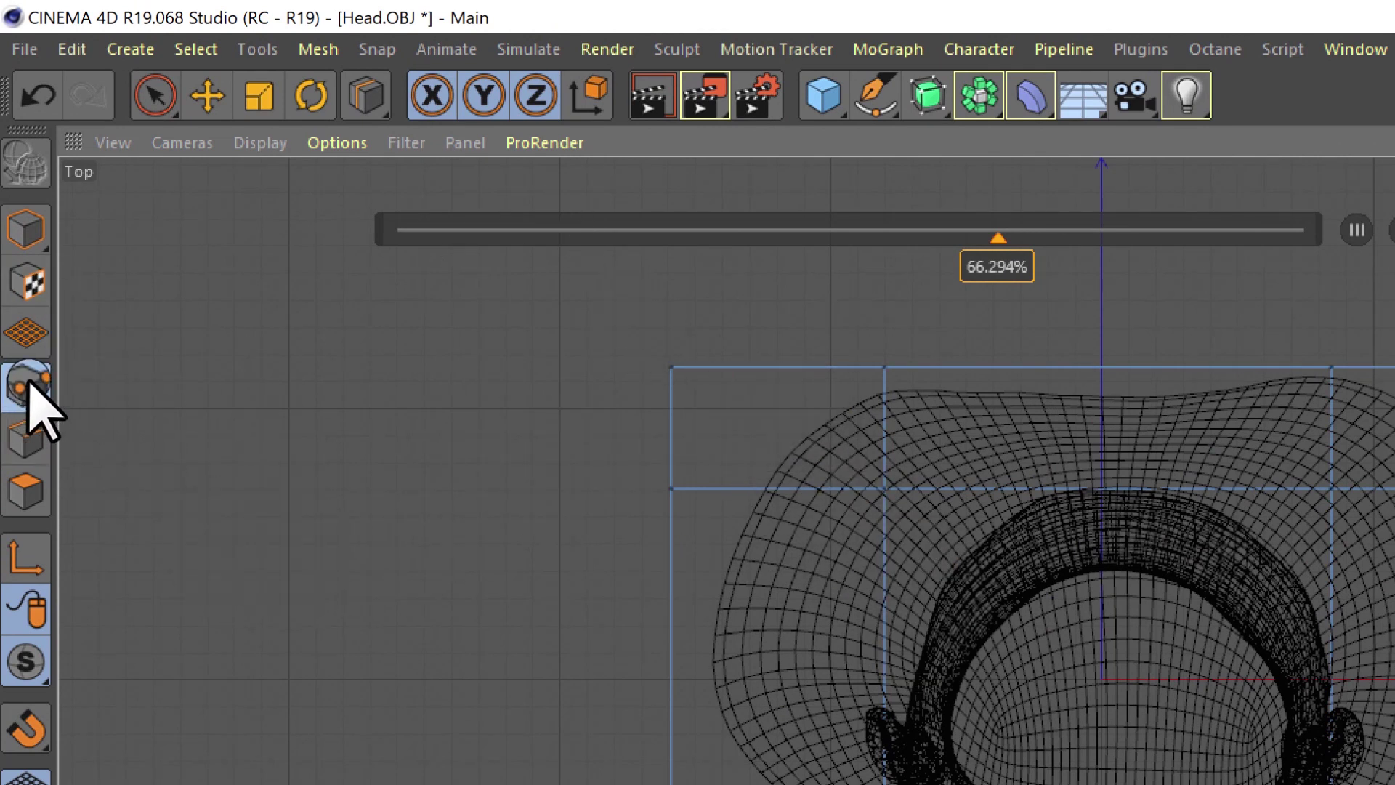
- Select a point on the slab's far edge with Rectangle Selection
drag(156, 98, 265, 178)
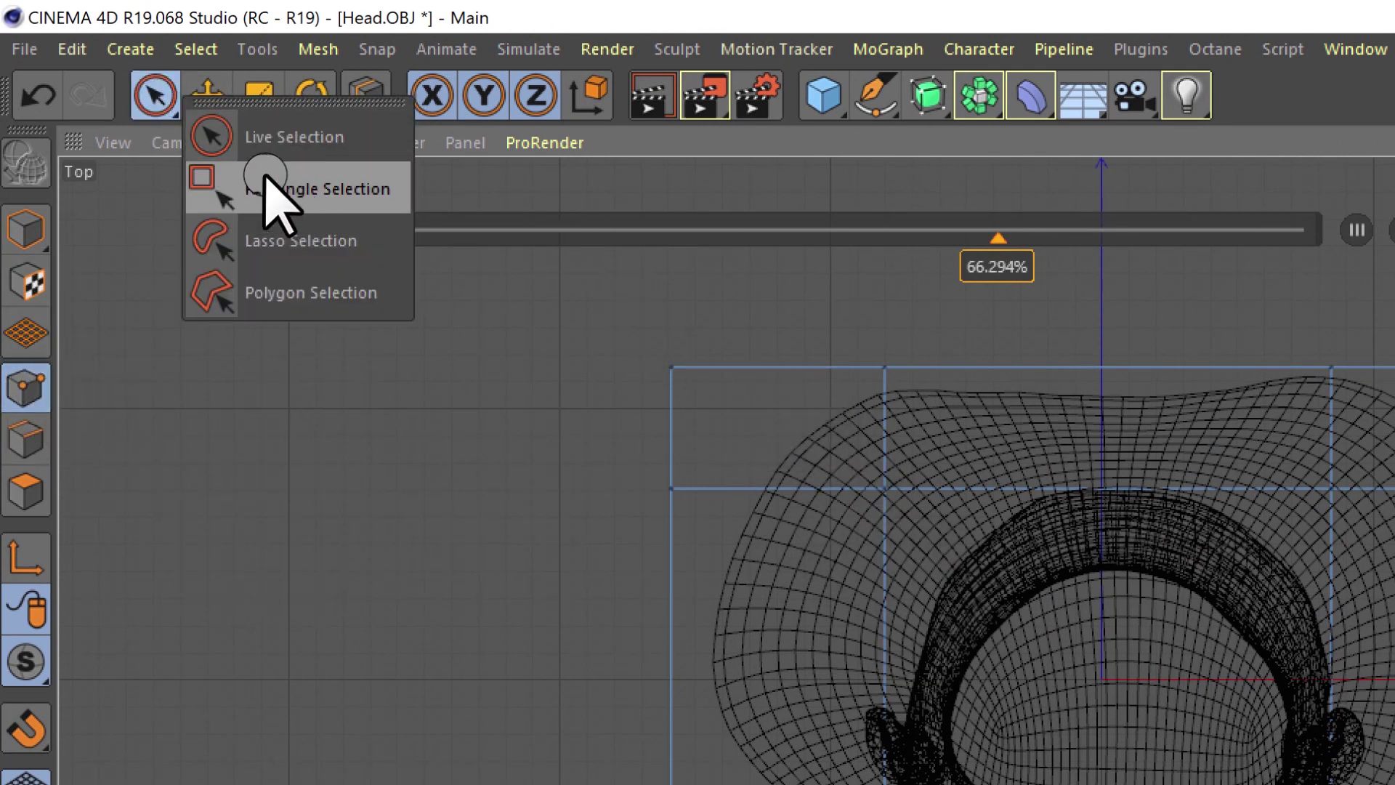
click(284, 191)
drag(836, 303, 894, 383)
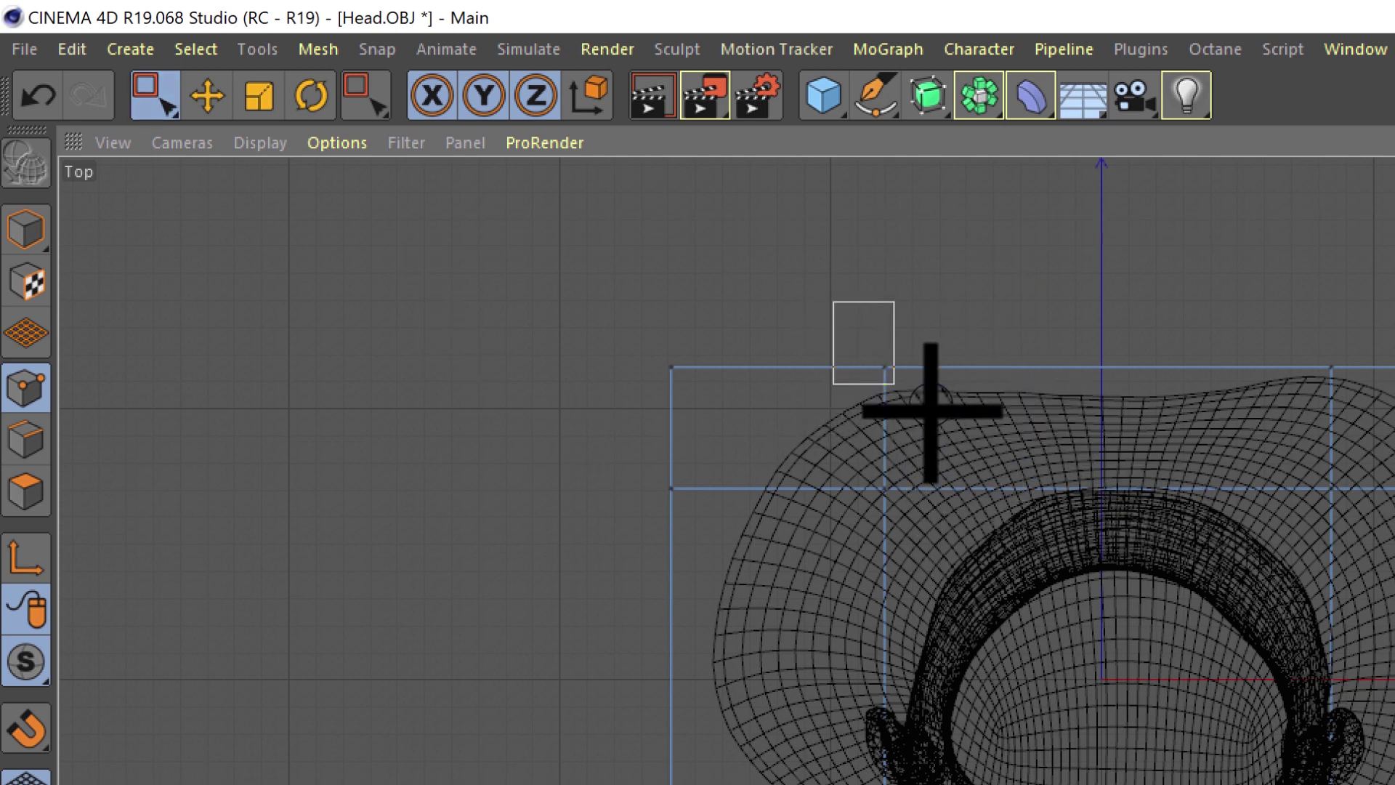
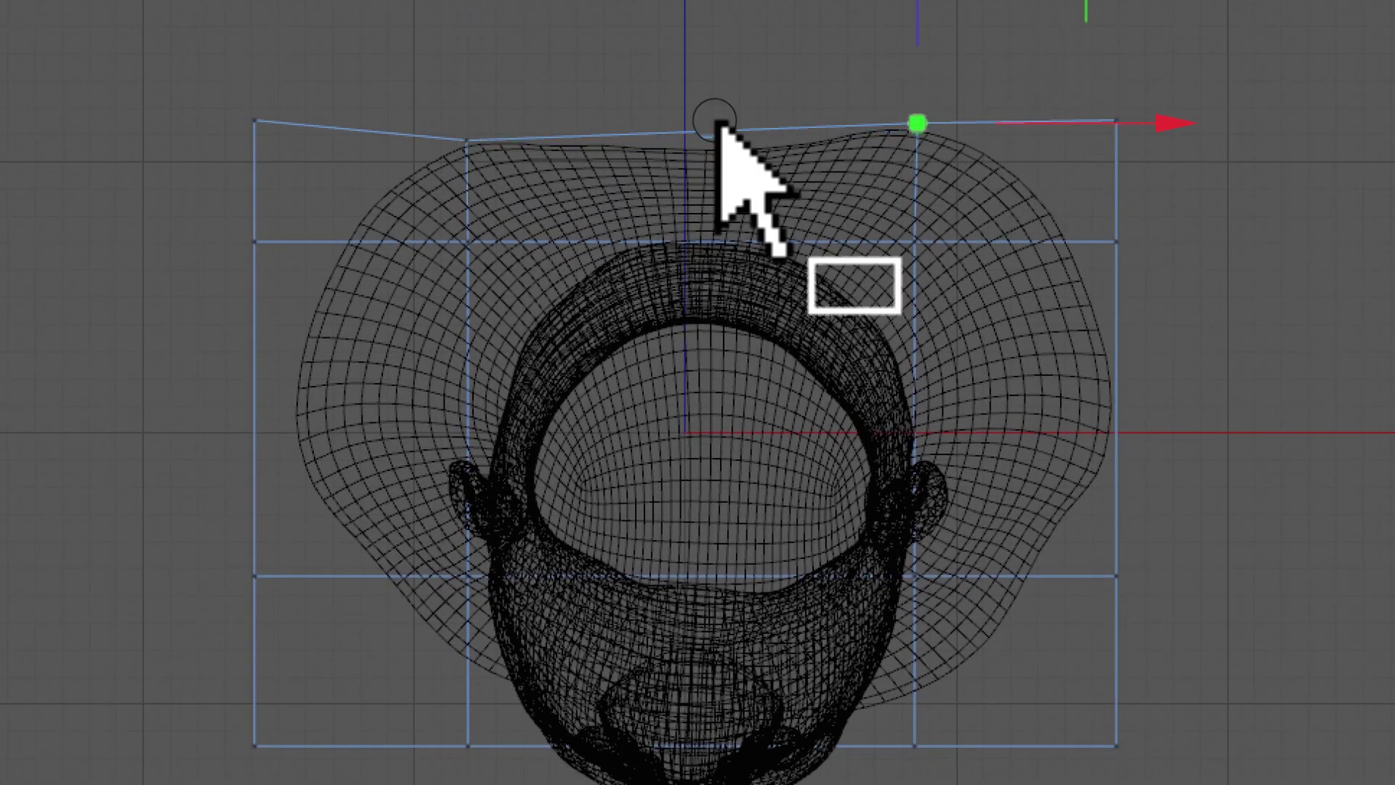
- In the Top view, pull the base outline's left-side points in toward the head and jaw
drag(443, 180, 633, 31)
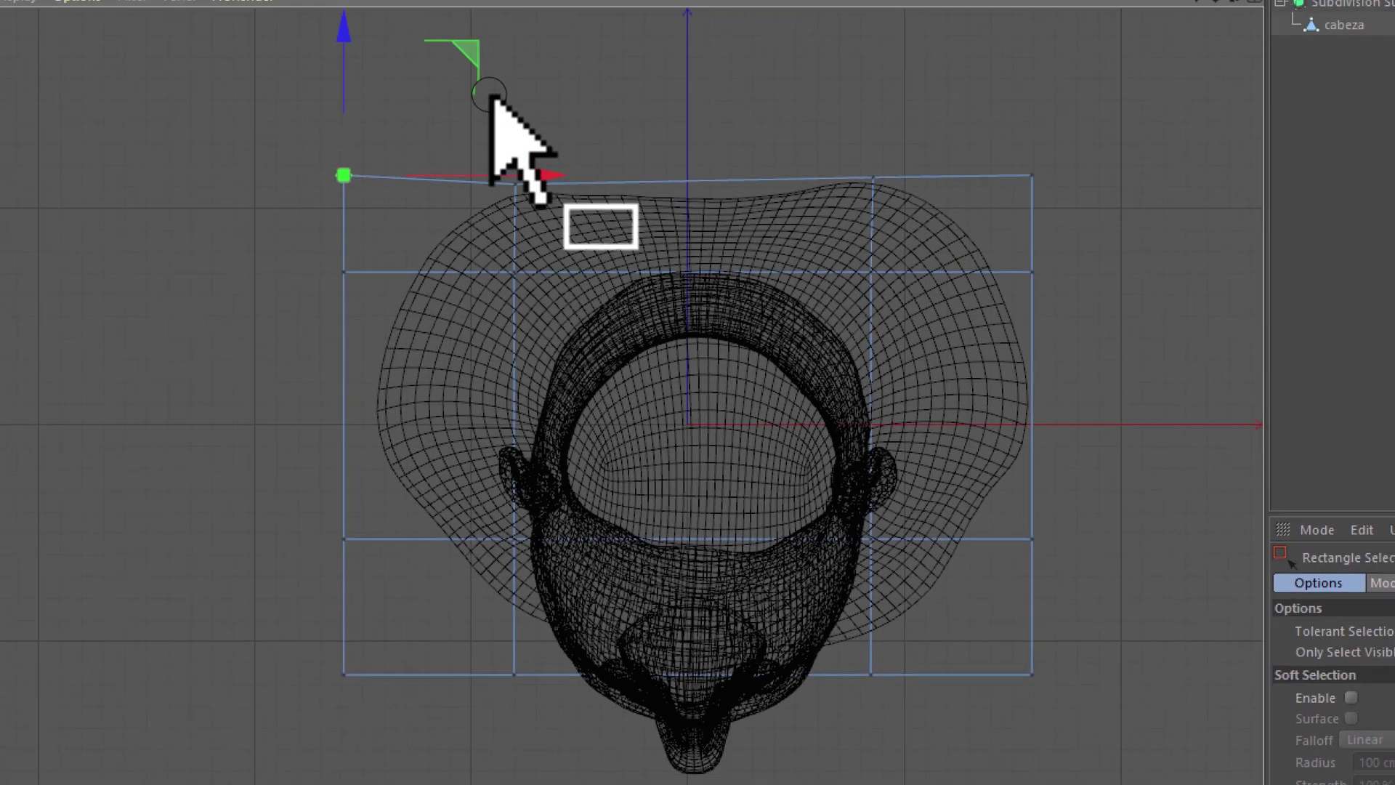
mouse_move(491, 97)
mouse_down()
mouse_move(577, 141)
mouse_move(477, 160)
mouse_move(508, 233)
mouse_up()
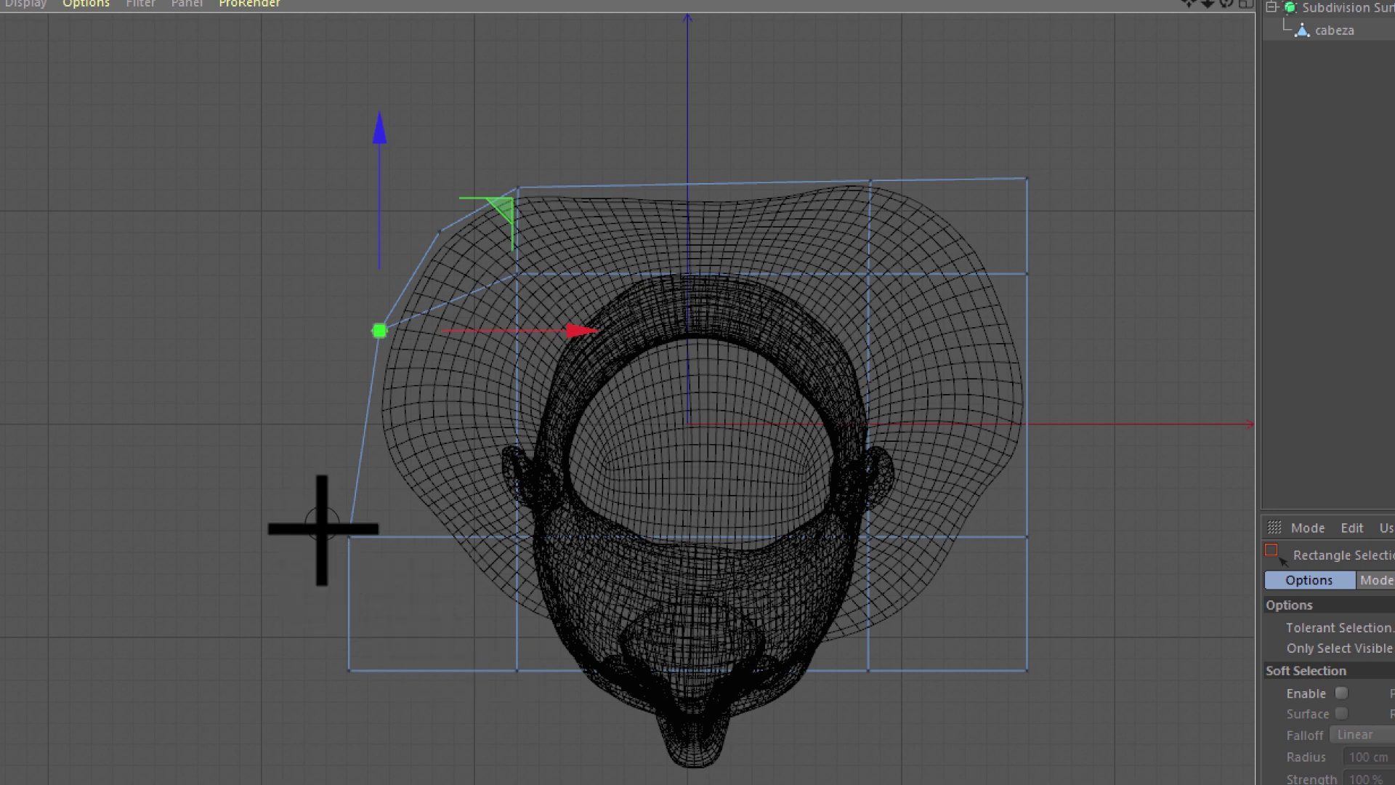
drag(321, 530, 378, 560)
mouse_move(473, 440)
mouse_down()
mouse_move(508, 390)
mouse_move(498, 359)
mouse_up()
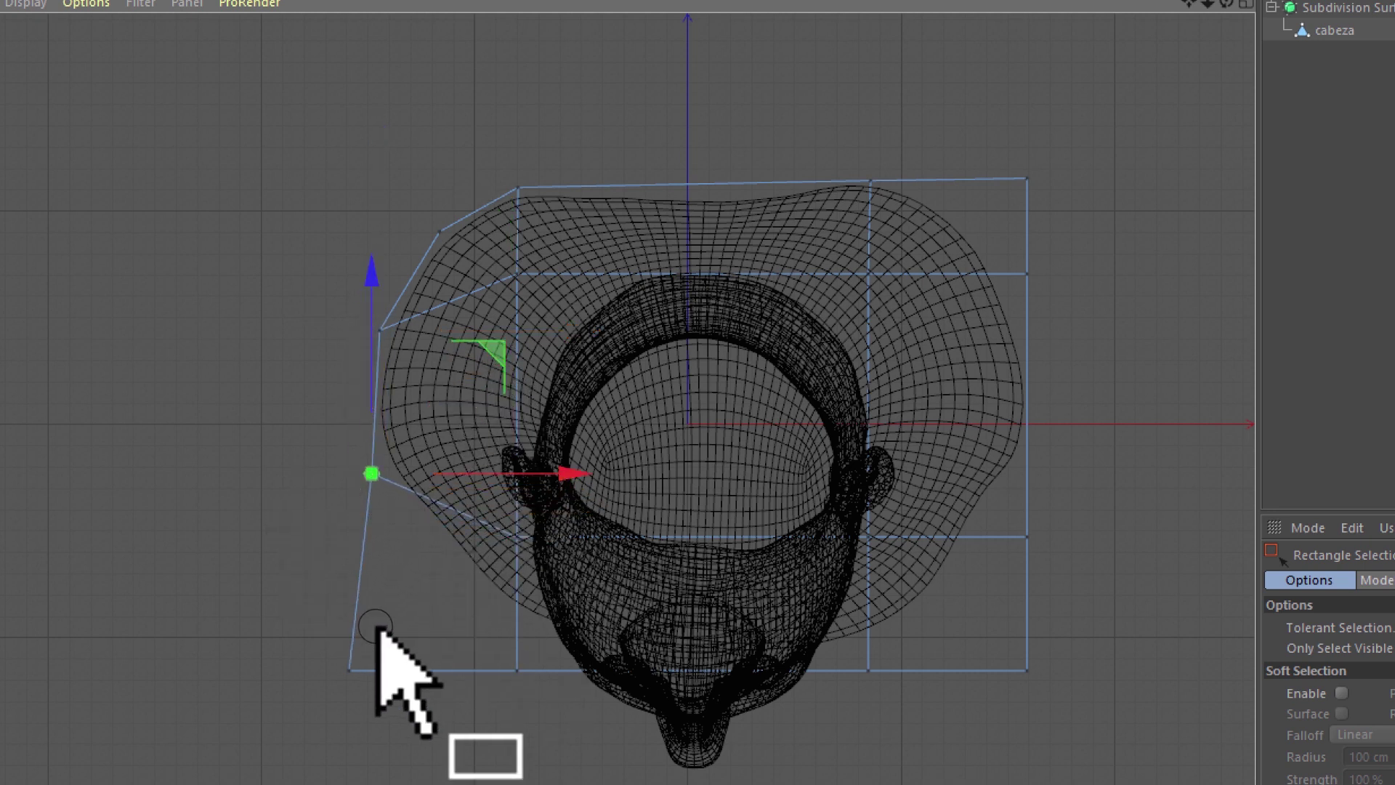
drag(330, 640, 407, 698)
mouse_move(492, 561)
mouse_down()
mouse_move(586, 452)
mouse_move(570, 477)
mouse_up()
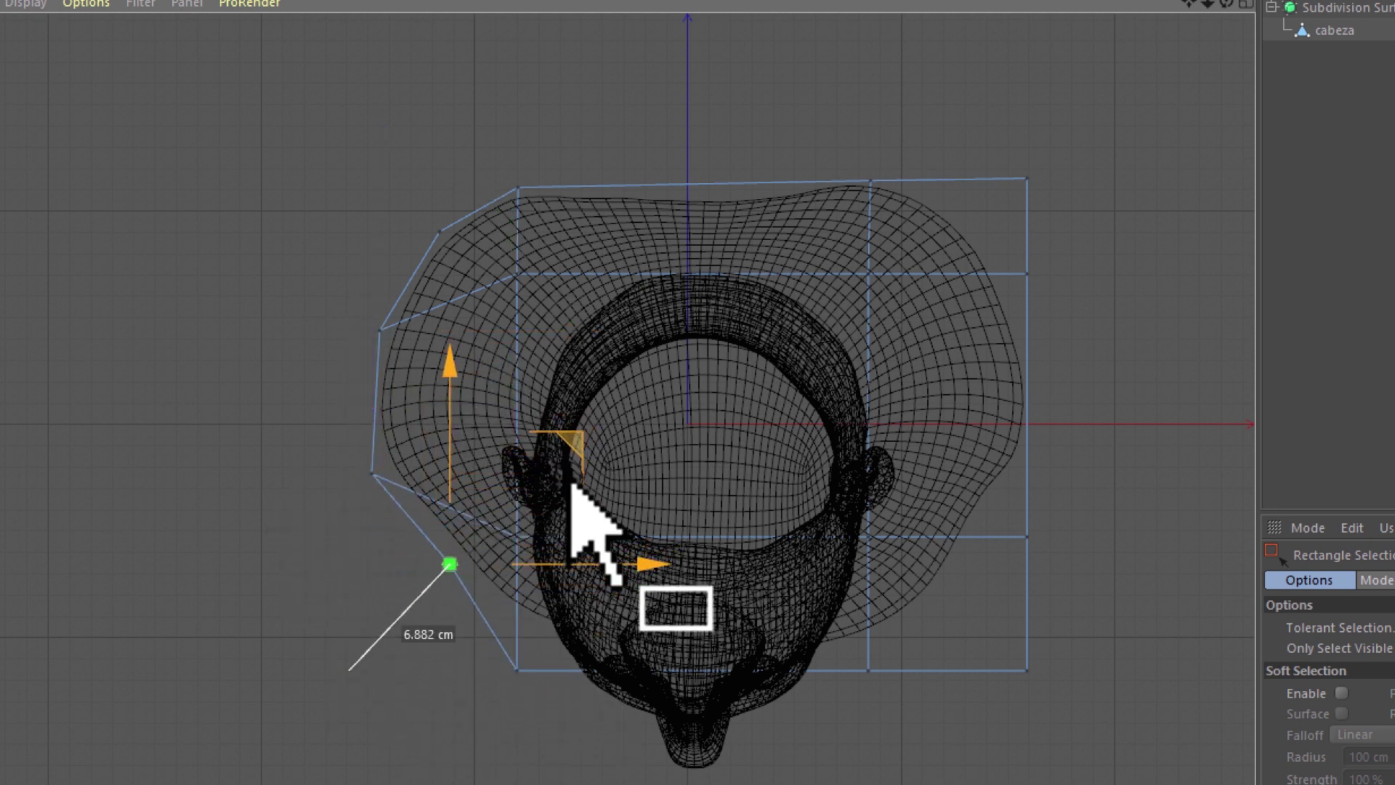
mouse_move(582, 639)
mouse_down()
mouse_move(633, 555)
mouse_move(664, 535)
mouse_up()
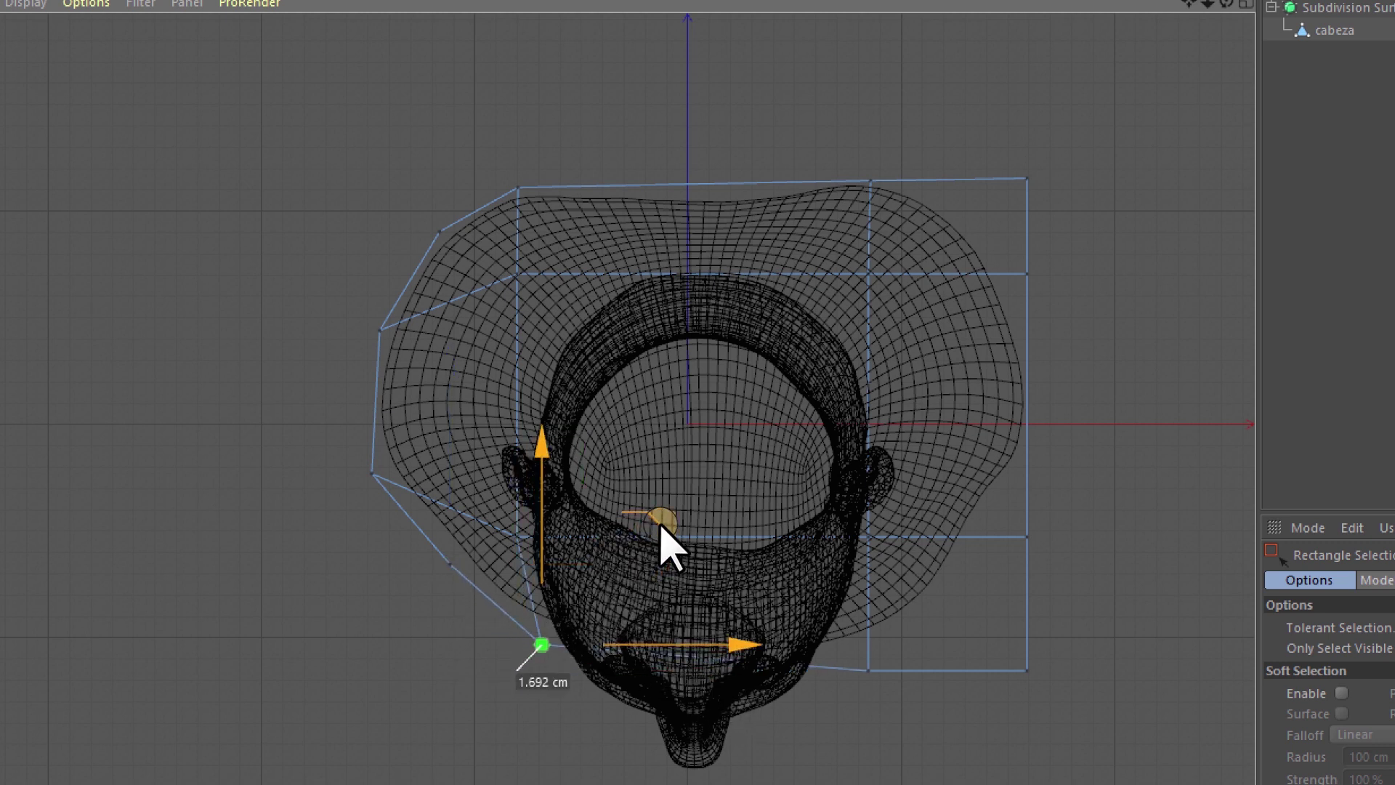
- Fit the right-side outline points to the shoulder contour, then return to the four-view layout
click(869, 669)
mouse_move(991, 561)
mouse_down()
mouse_move(997, 545)
mouse_move(1150, 555)
mouse_move(1071, 473)
mouse_move(1103, 562)
mouse_move(1068, 520)
mouse_up()
mouse_move(1149, 415)
mouse_down()
mouse_move(1122, 386)
mouse_move(1152, 349)
mouse_up()
drag(1091, 250, 1081, 274)
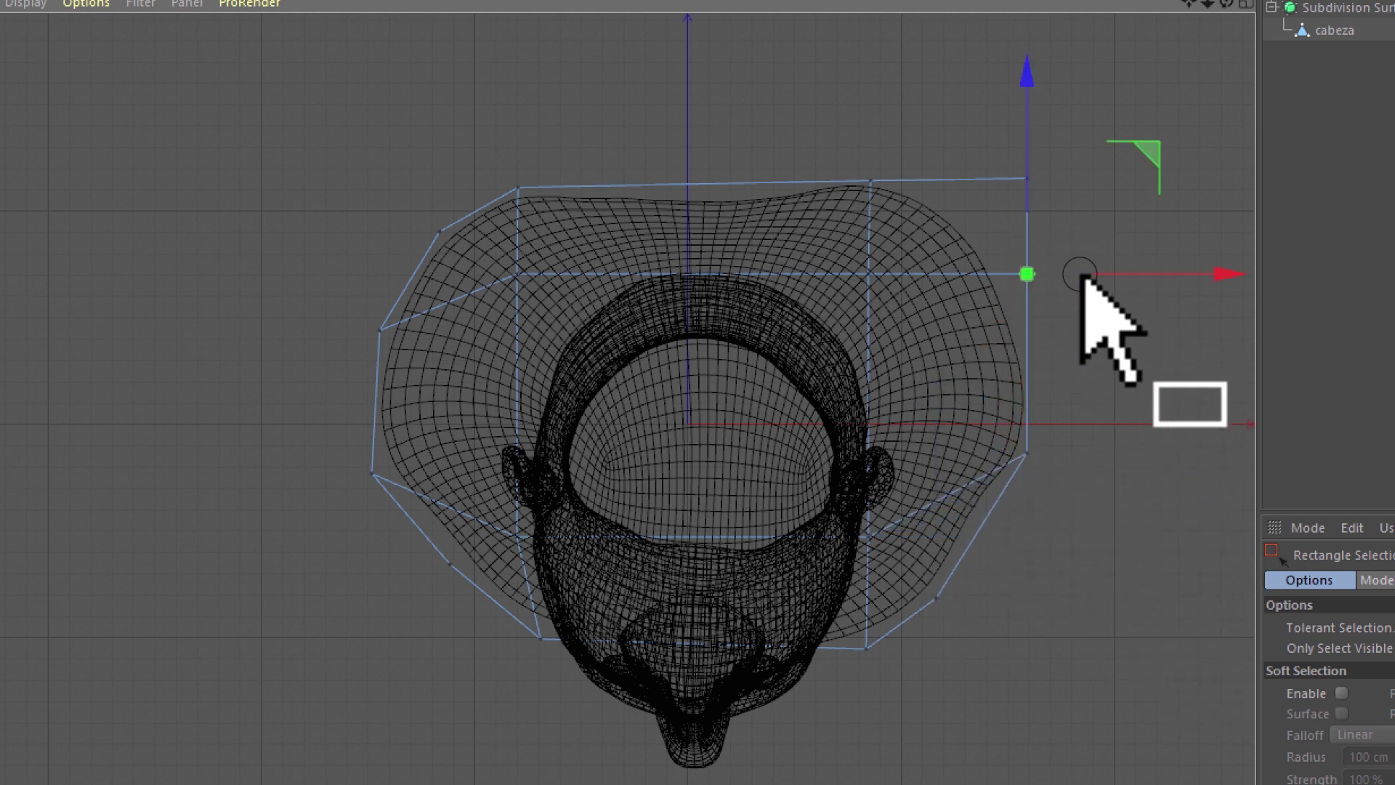
mouse_move(1156, 164)
mouse_down()
mouse_move(1138, 79)
mouse_move(1097, 124)
mouse_up()
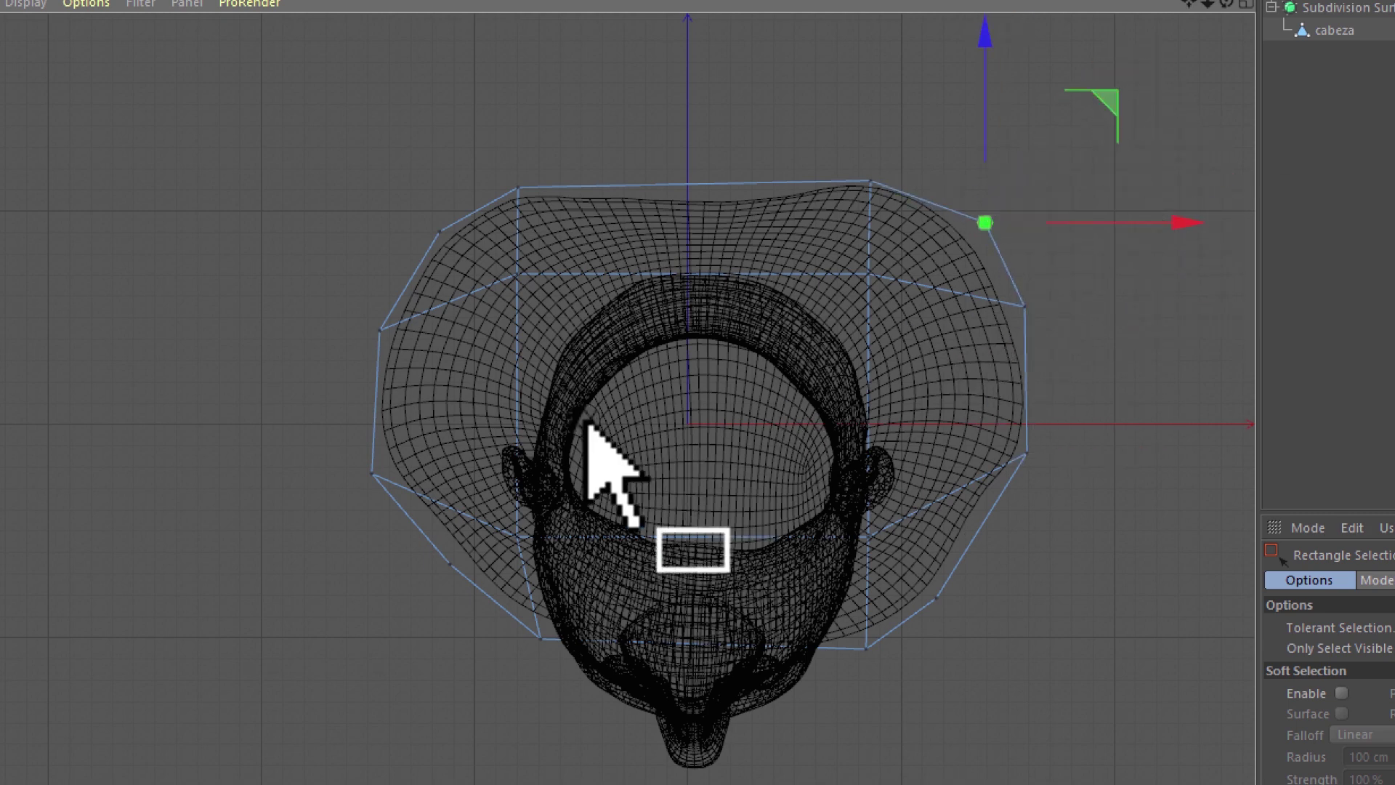
middle_click(857, 385)
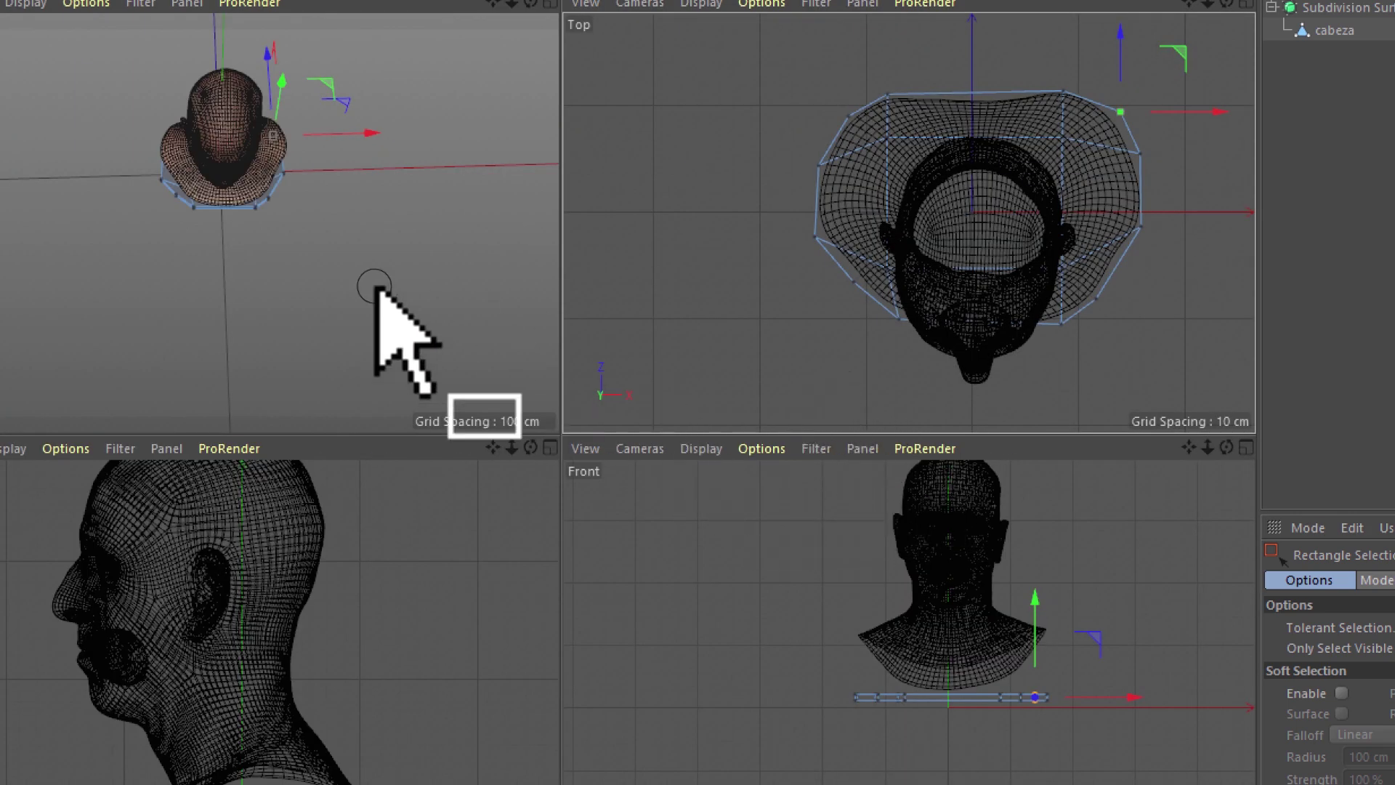
- In a maximized Perspective view, paint-select the base's top polygons with Live Selection
middle_click(250, 218)
mouse_move(489, 364)
alt+mouse_down()
mouse_move(473, 333)
mouse_move(643, 198)
mouse_move(121, 314)
alt+mouse_up()
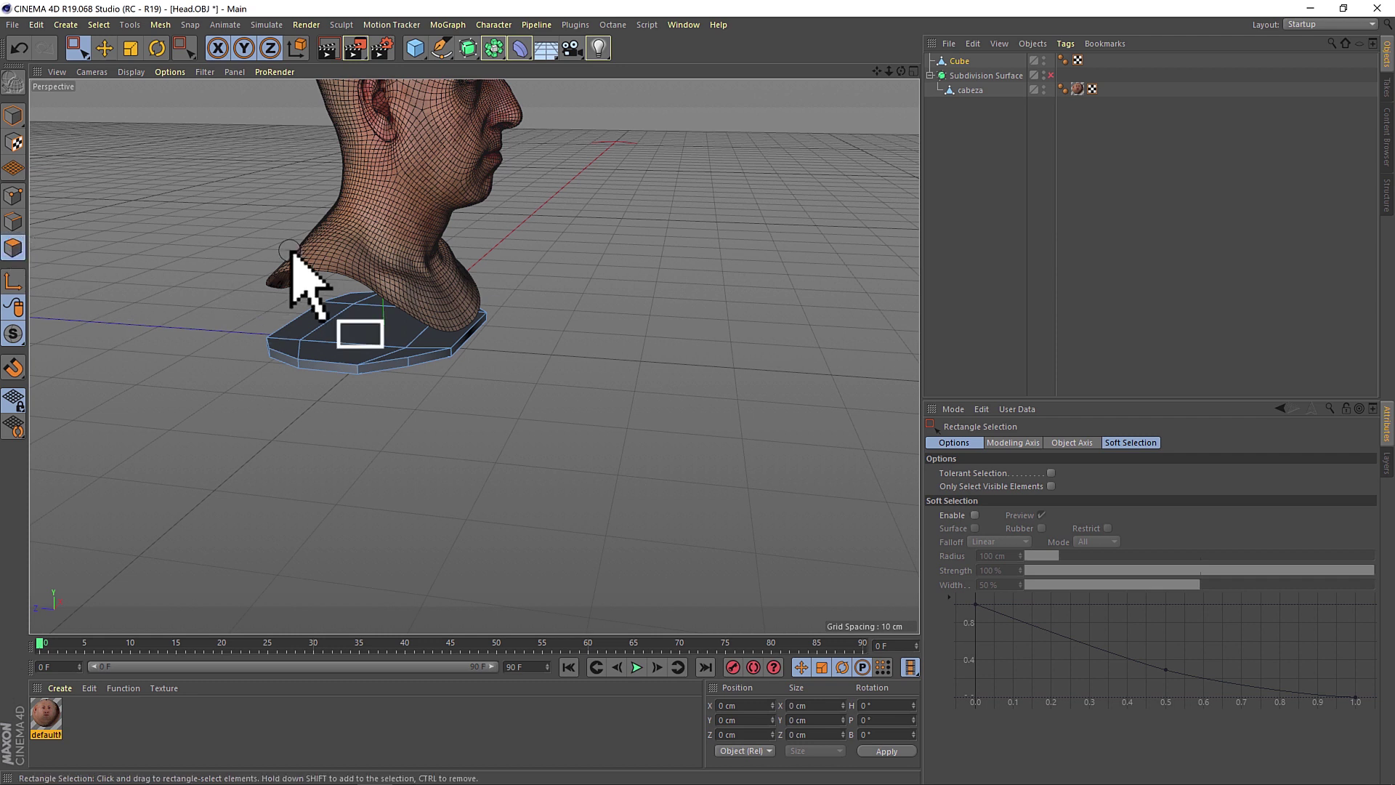
drag(77, 54, 128, 67)
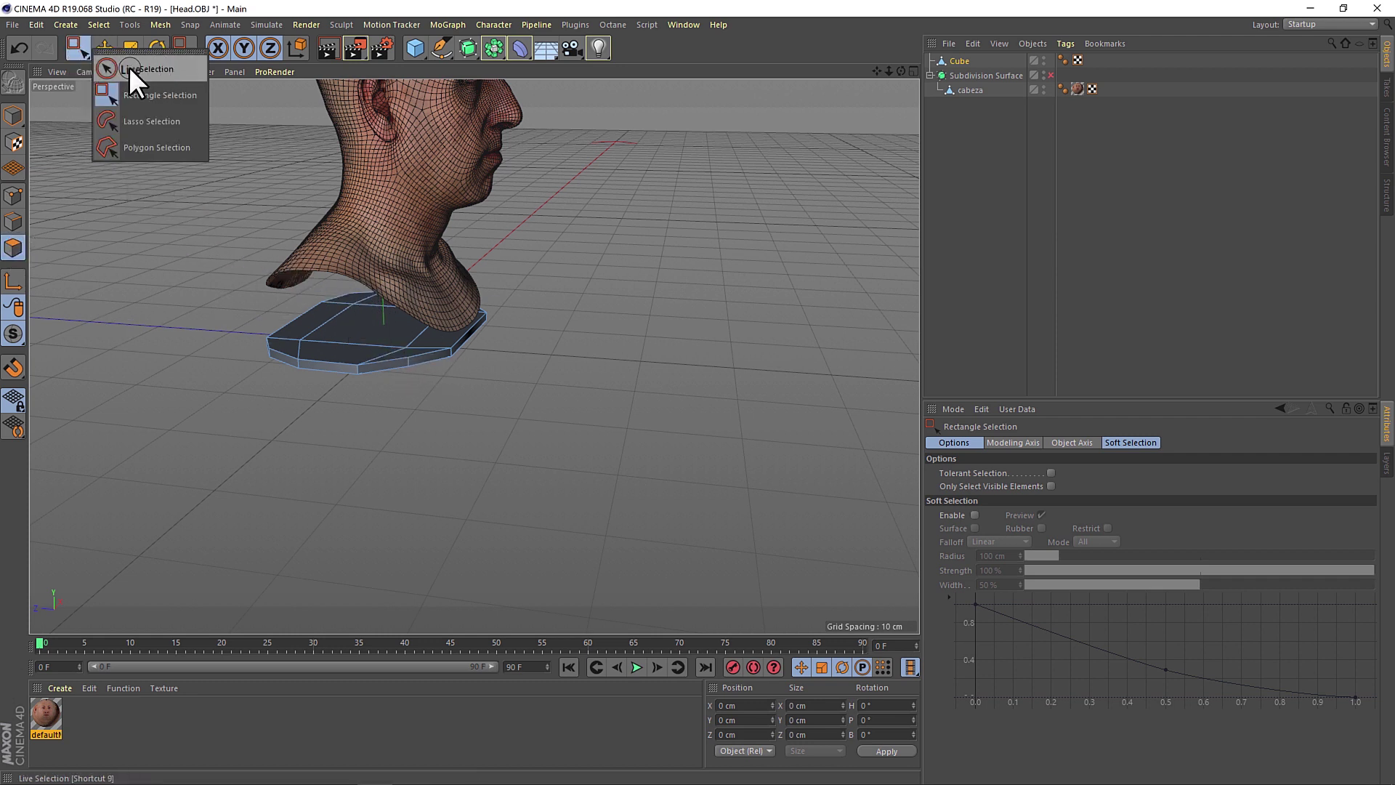
alt+drag(343, 356, 359, 290)
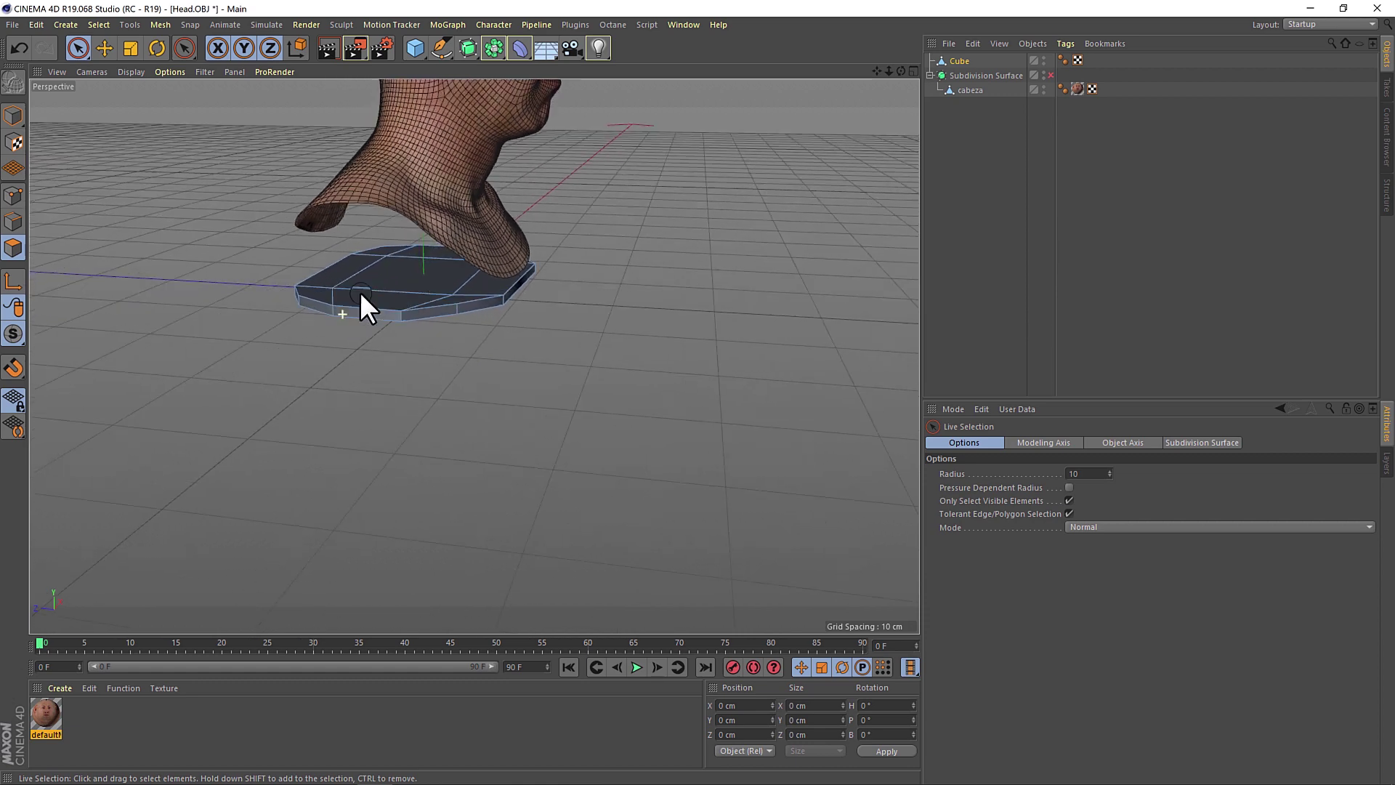
scroll(491, 312, up, 2)
alt+drag(491, 311, 489, 284)
mouse_move(462, 226)
mouse_down()
mouse_move(293, 258)
mouse_move(430, 291)
mouse_move(386, 294)
mouse_move(290, 234)
mouse_up()
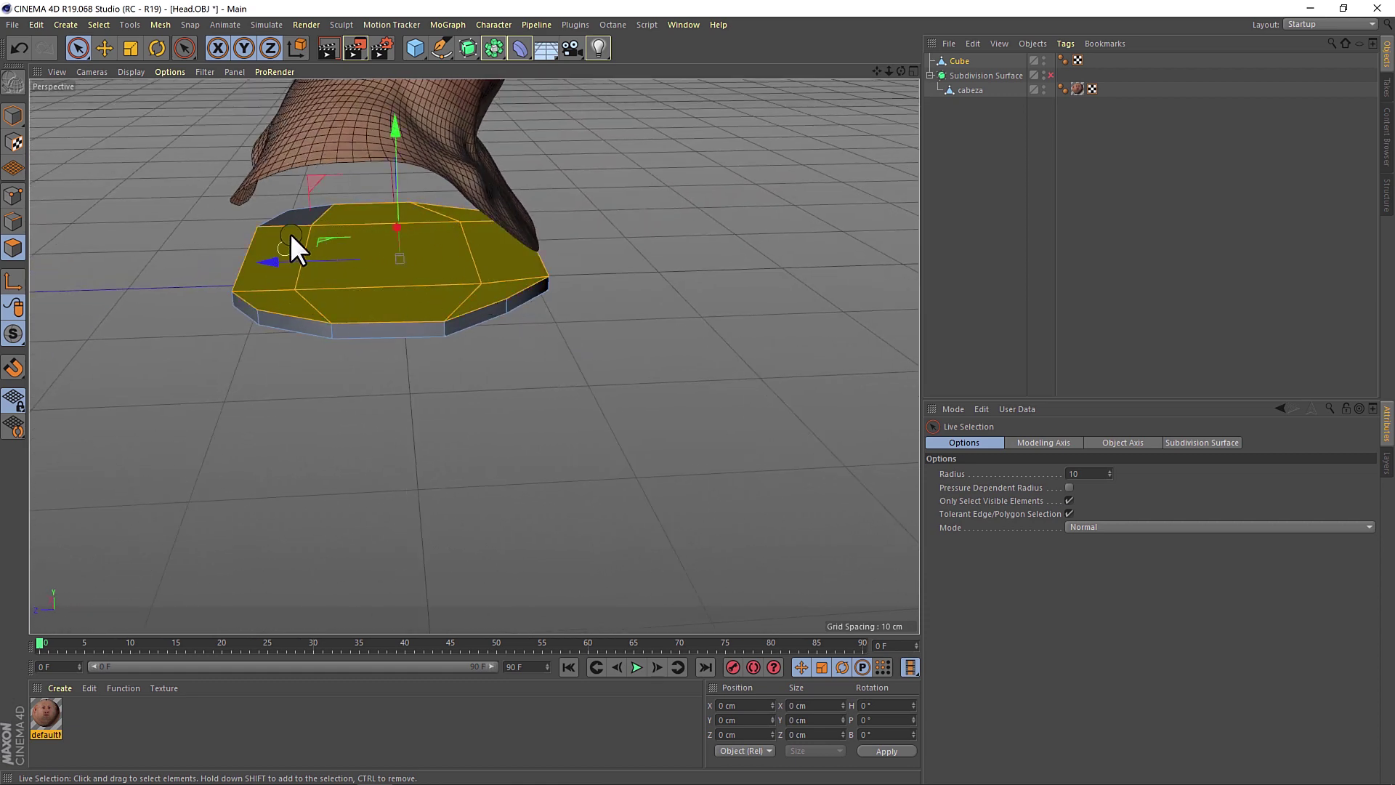
- Frame the head above the base and drag the selected top faces upward along Y
mouse_move(748, 176)
alt+mouse_down()
mouse_move(587, 172)
mouse_move(614, 196)
alt+mouse_up()
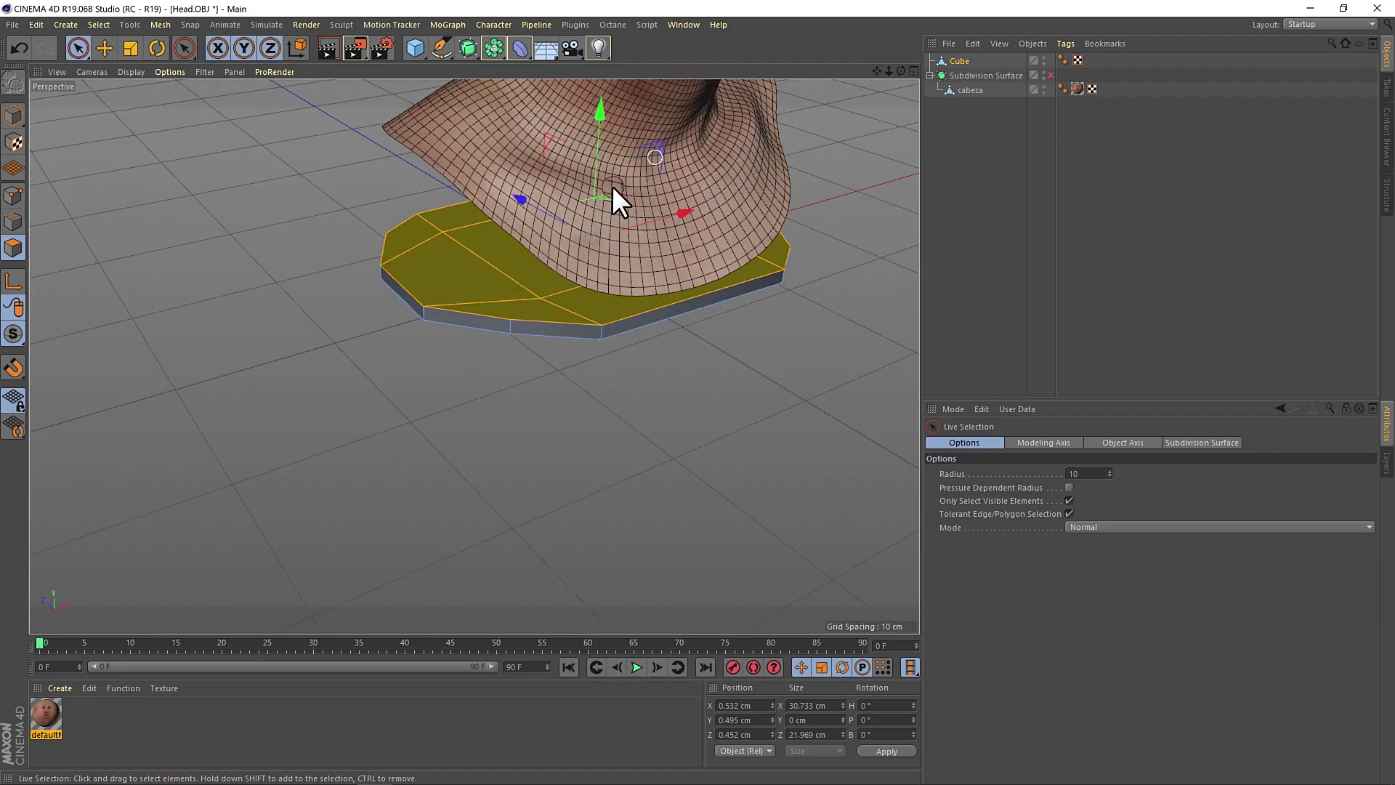
scroll(548, 281, down, 5)
scroll(514, 290, up, 3)
mouse_move(514, 290)
alt+mouse_down()
mouse_move(778, 264)
mouse_move(561, 303)
alt+mouse_up()
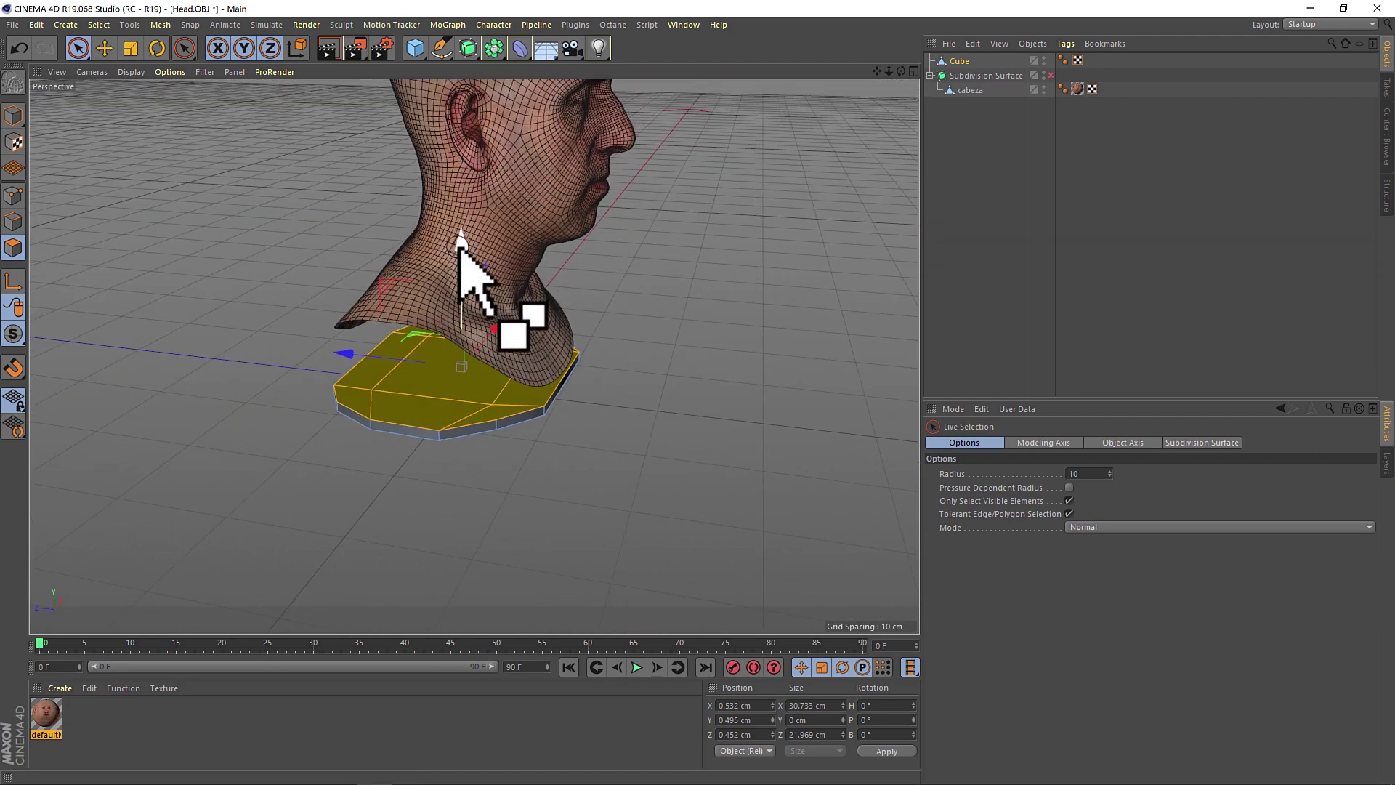
mouse_move(462, 246)
mouse_down()
mouse_move(455, 199)
mouse_move(451, 224)
mouse_move(654, 343)
mouse_move(665, 299)
mouse_move(652, 307)
mouse_up()
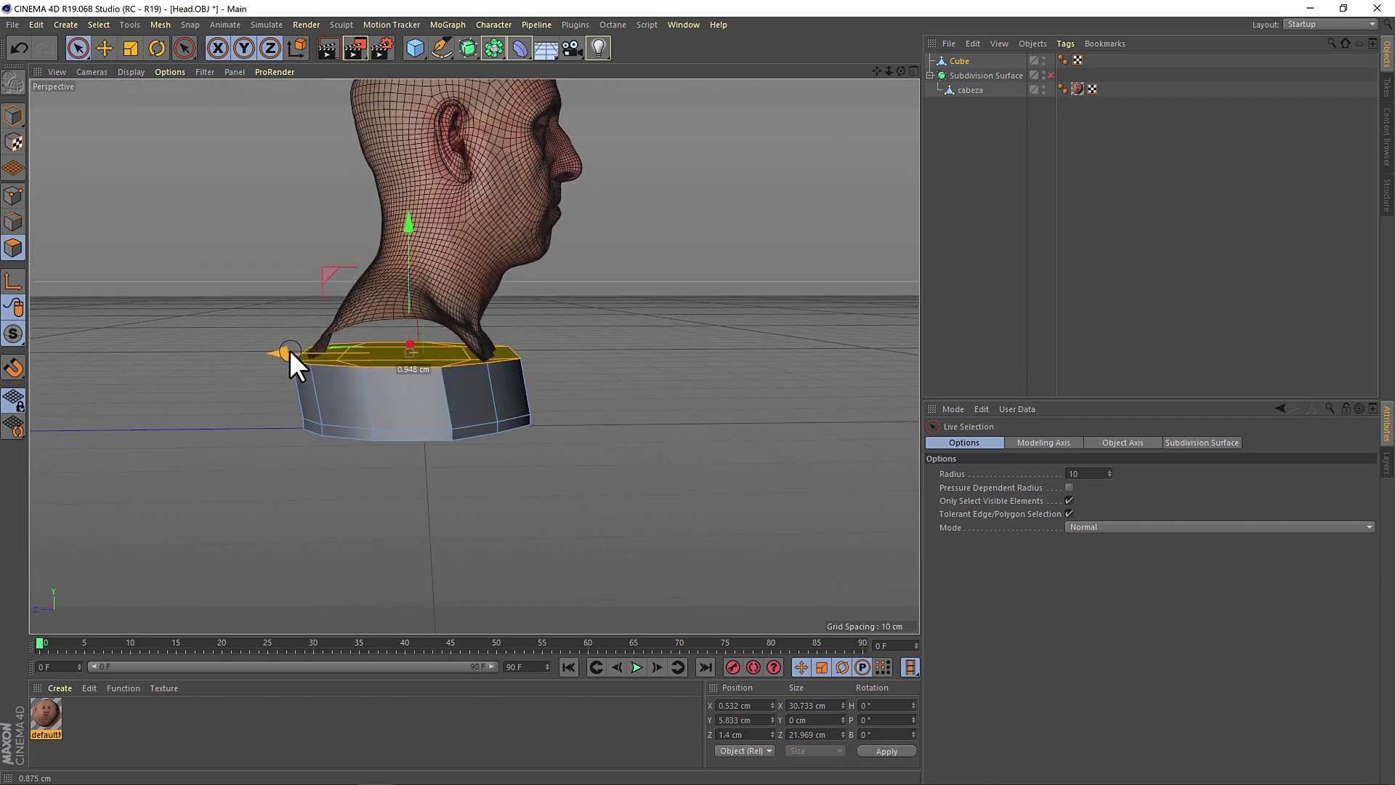
- Raise the top faces further, shrink them slightly and shift them sideways
mouse_move(294, 347)
mouse_down()
mouse_move(420, 312)
mouse_move(421, 264)
mouse_up()
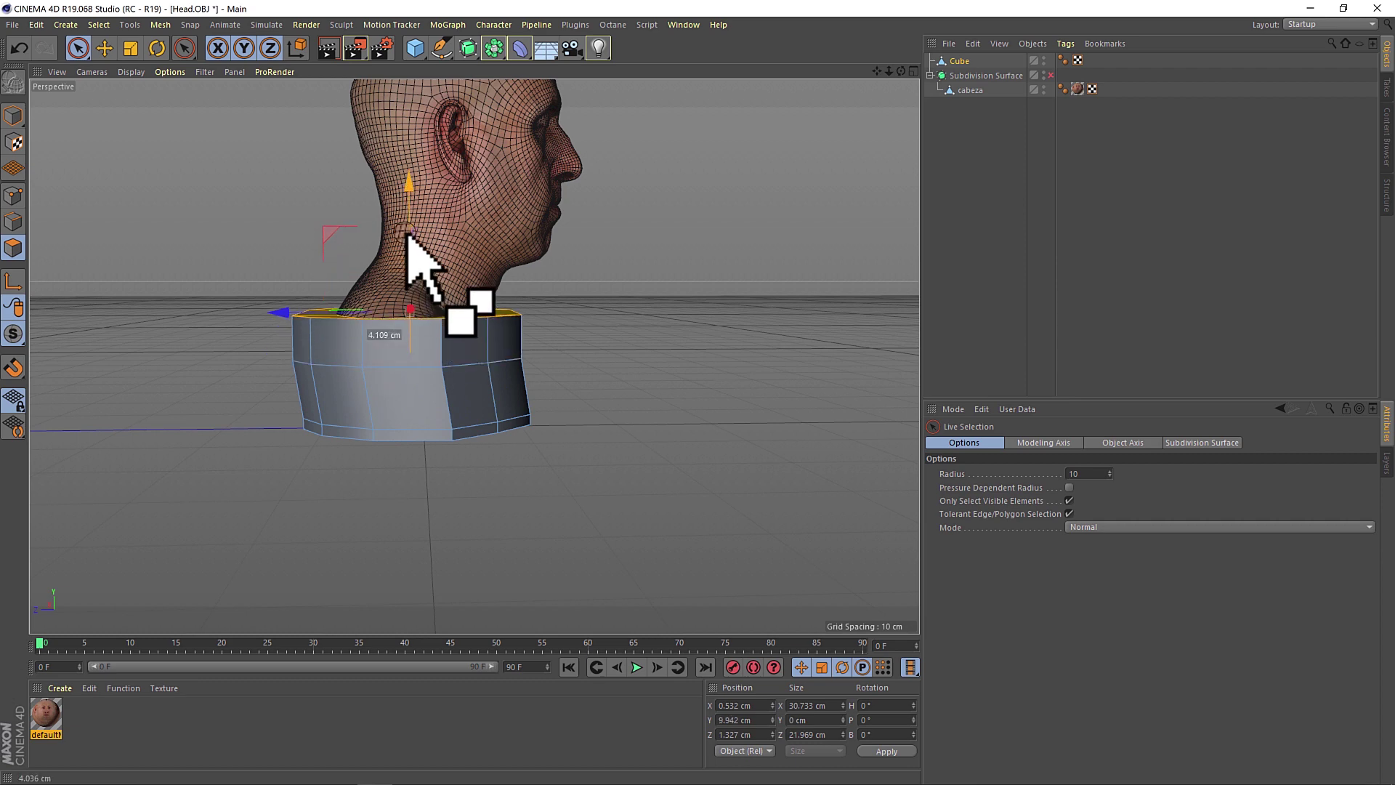
mouse_move(307, 311)
mouse_down()
mouse_move(293, 316)
mouse_move(304, 299)
mouse_up()
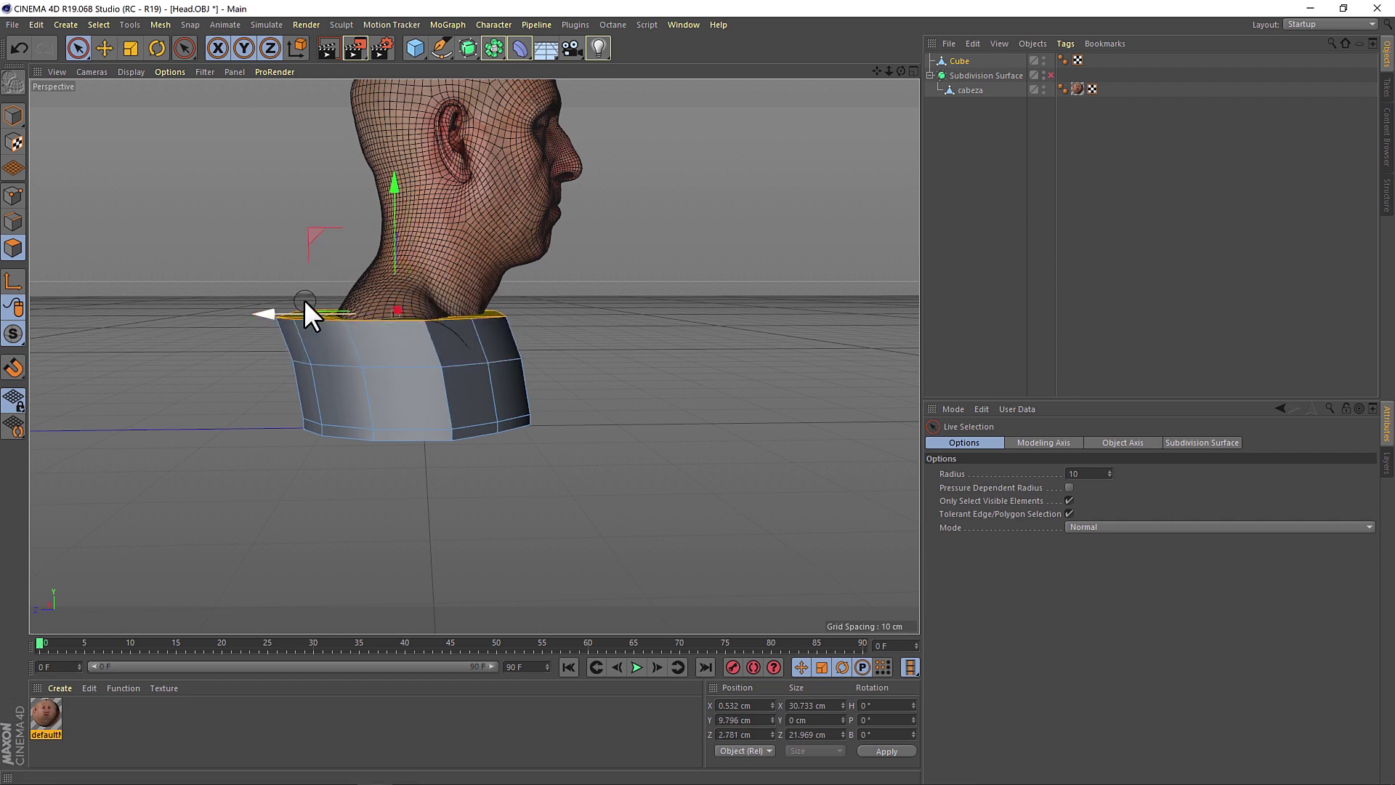
click(131, 48)
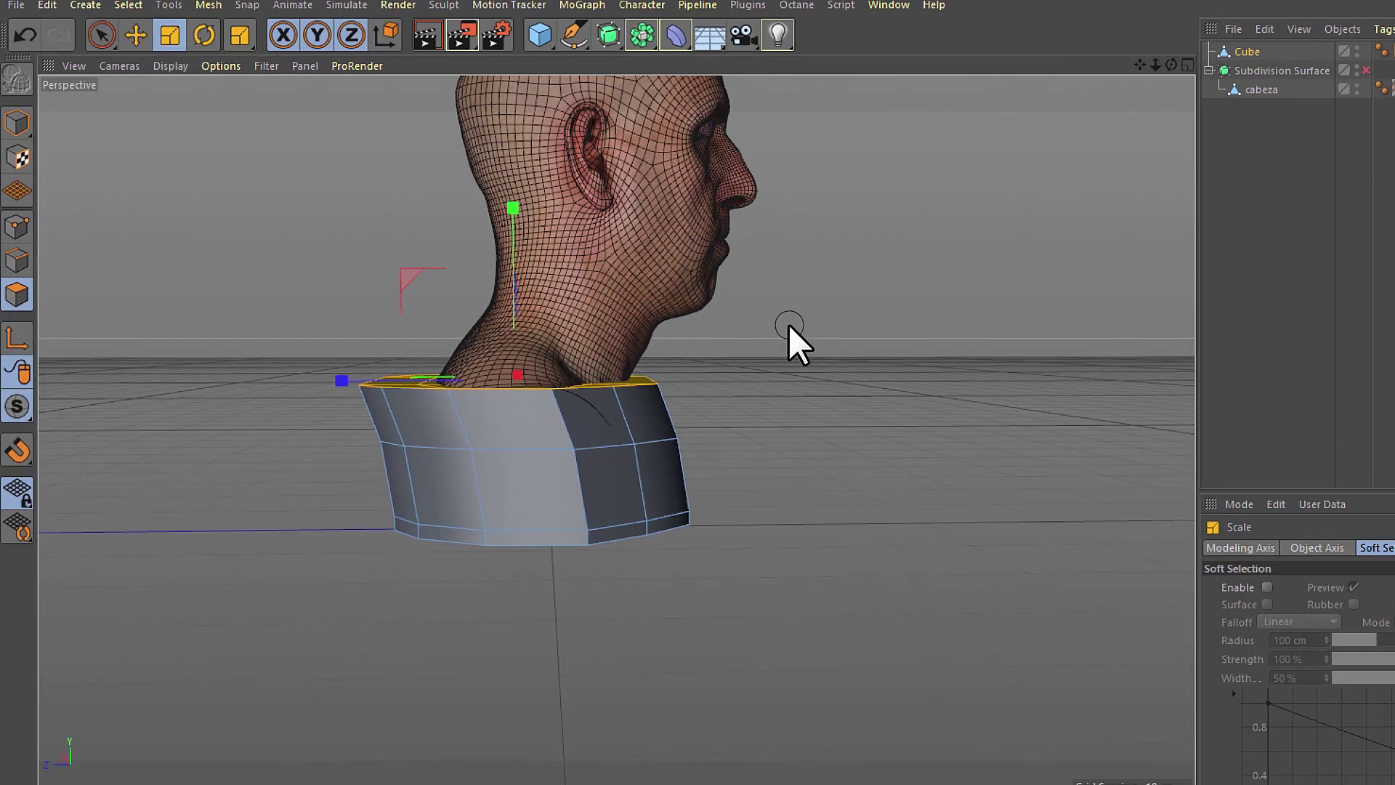
mouse_move(788, 324)
mouse_down()
mouse_move(791, 376)
mouse_move(759, 436)
mouse_up()
click(128, 40)
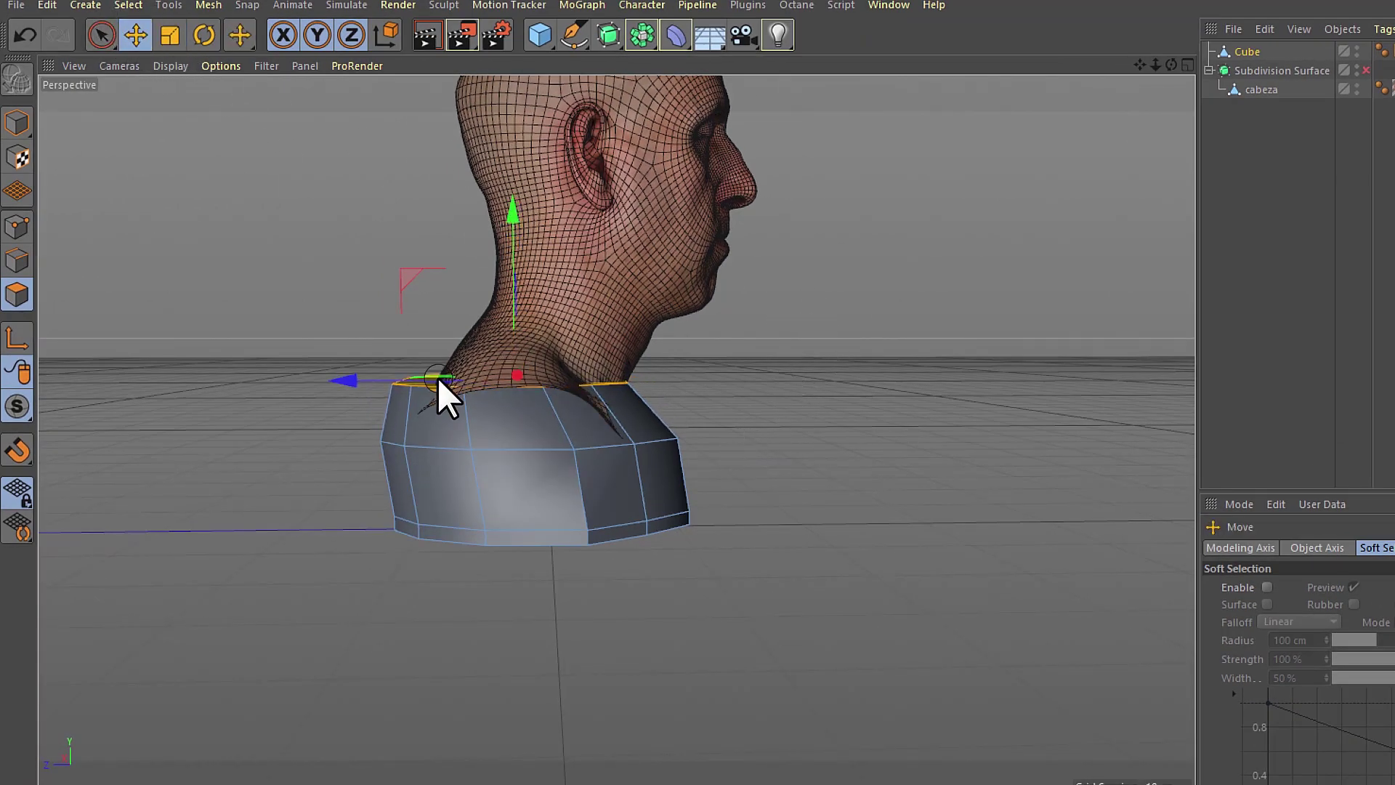
mouse_move(365, 381)
mouse_down()
mouse_move(389, 393)
mouse_move(417, 460)
mouse_move(436, 452)
mouse_up()
- Widen the top ring along X across the shoulders and extrude it upward around the neck
click(170, 35)
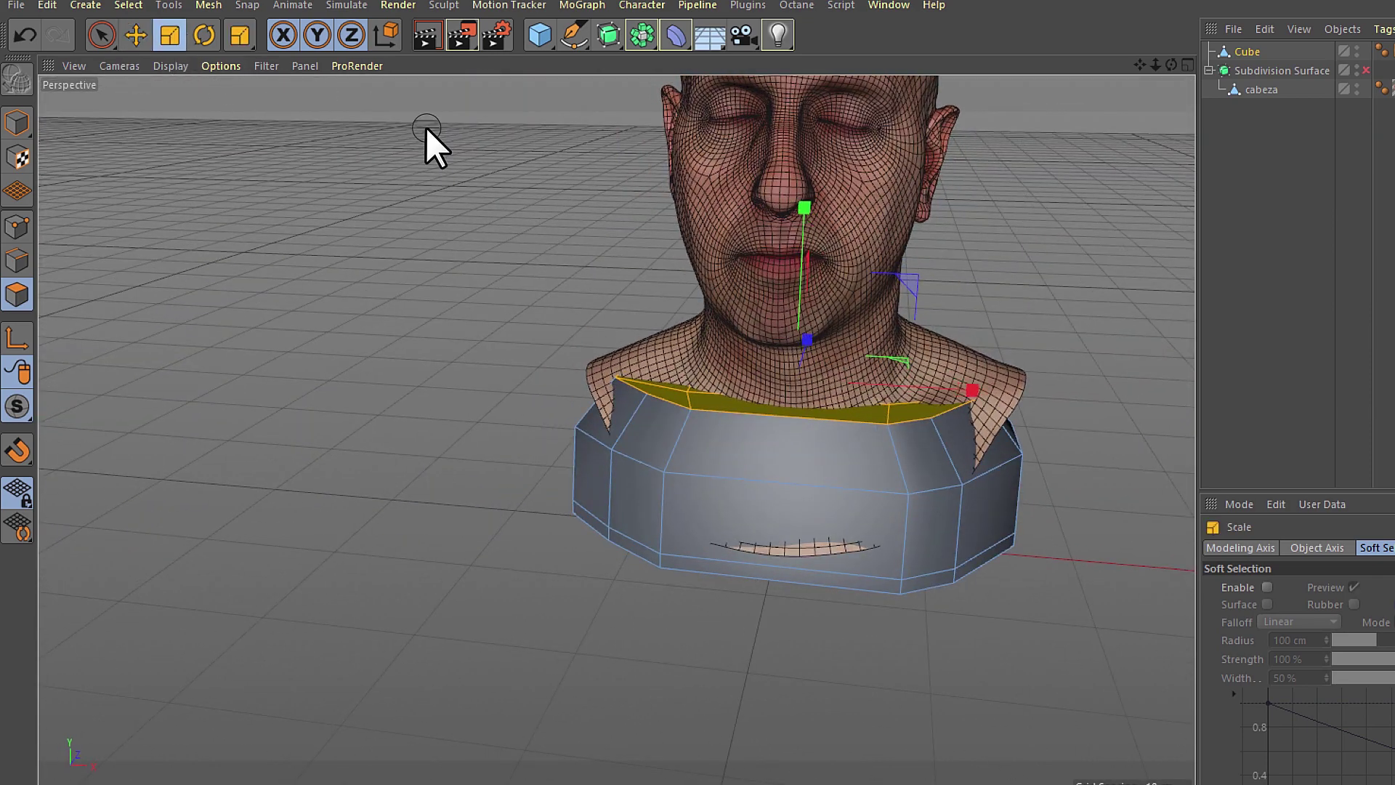
drag(968, 384, 1037, 394)
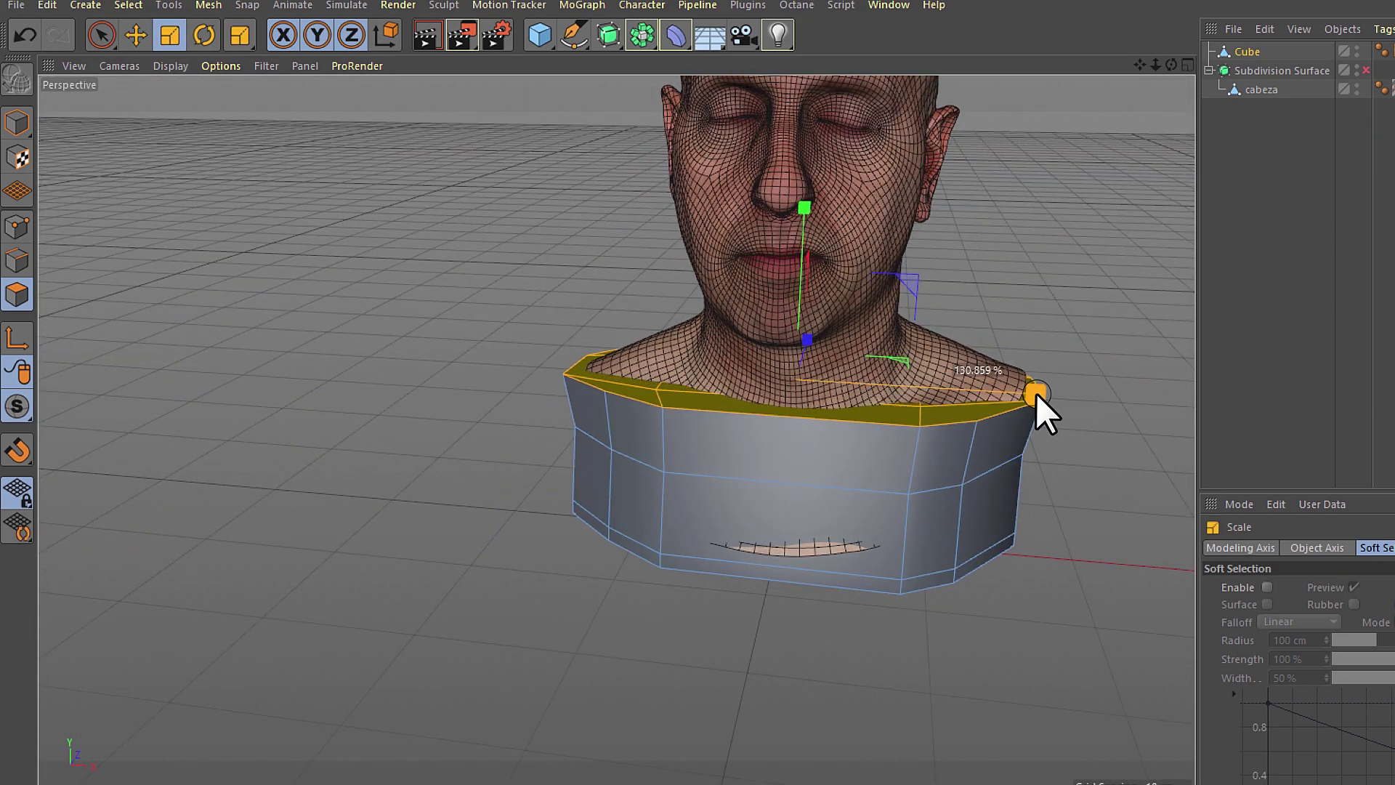
mouse_move(709, 480)
alt+mouse_down()
mouse_move(986, 516)
mouse_move(989, 481)
mouse_move(922, 460)
alt+mouse_up()
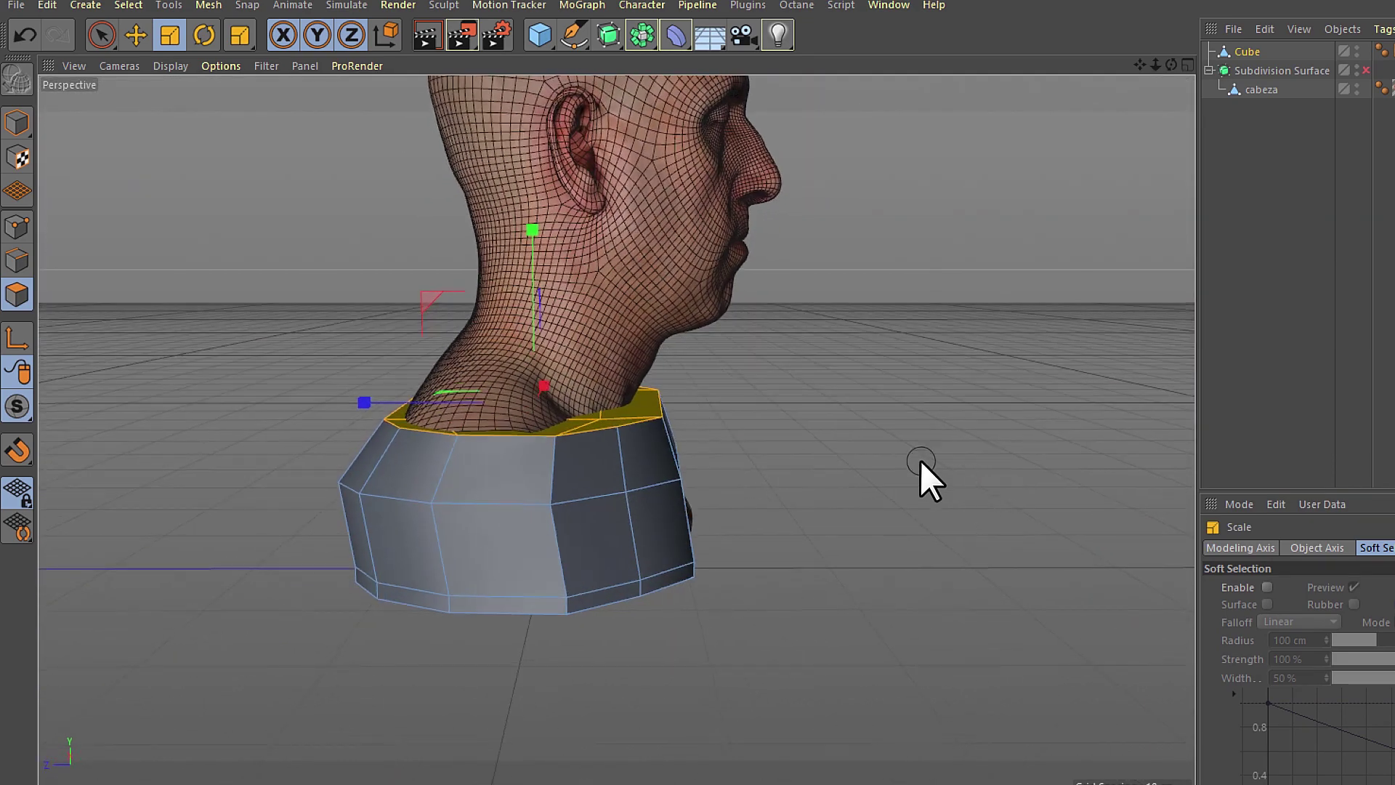
click(140, 44)
ctrl+drag(535, 274, 544, 211)
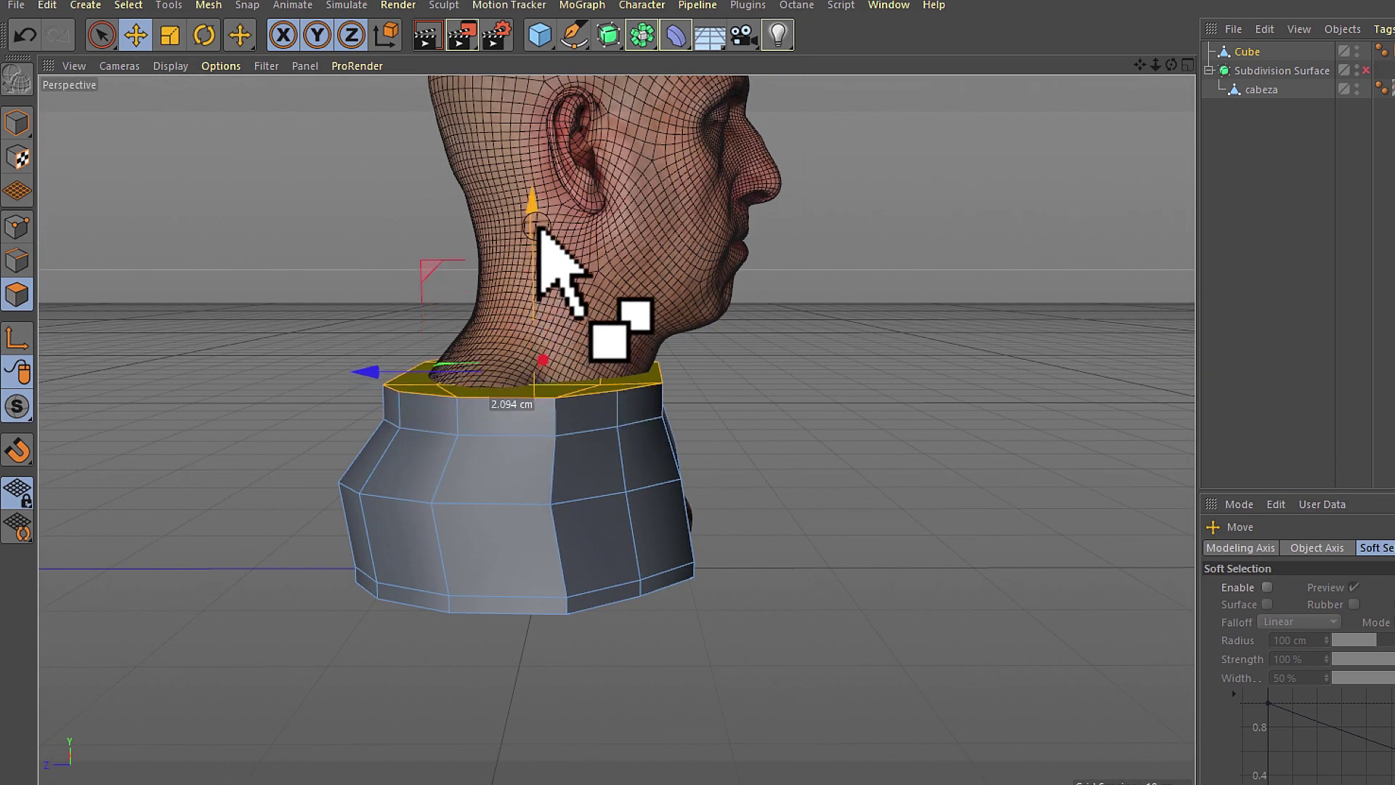
mouse_move(663, 271)
alt+mouse_down()
mouse_move(538, 343)
mouse_move(539, 253)
mouse_move(644, 349)
mouse_move(379, 304)
mouse_move(389, 286)
mouse_move(744, 308)
mouse_move(600, 304)
mouse_move(447, 378)
mouse_move(317, 81)
alt+mouse_up()
- Scale the top ring to about 86% and shift it back along Z toward the neck
click(169, 44)
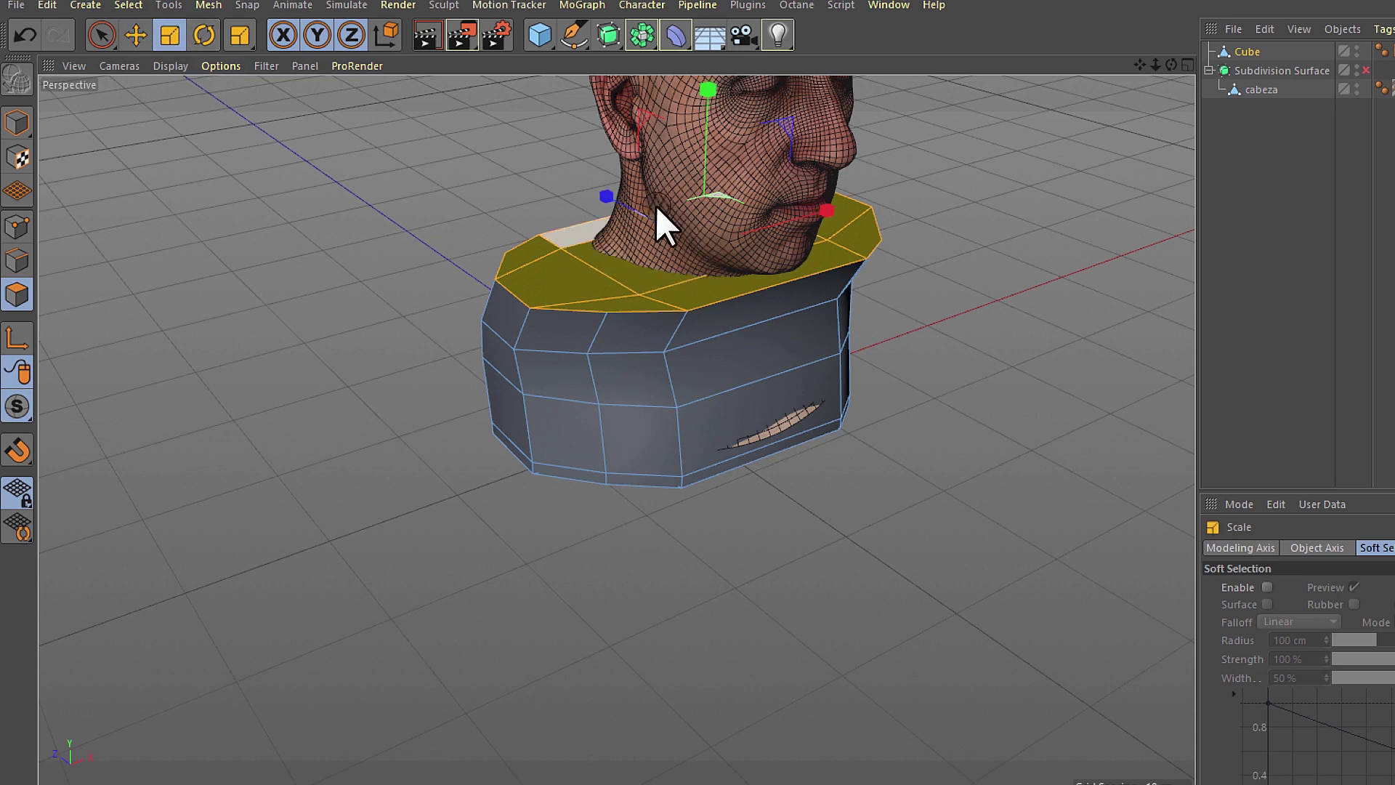
drag(615, 199, 623, 211)
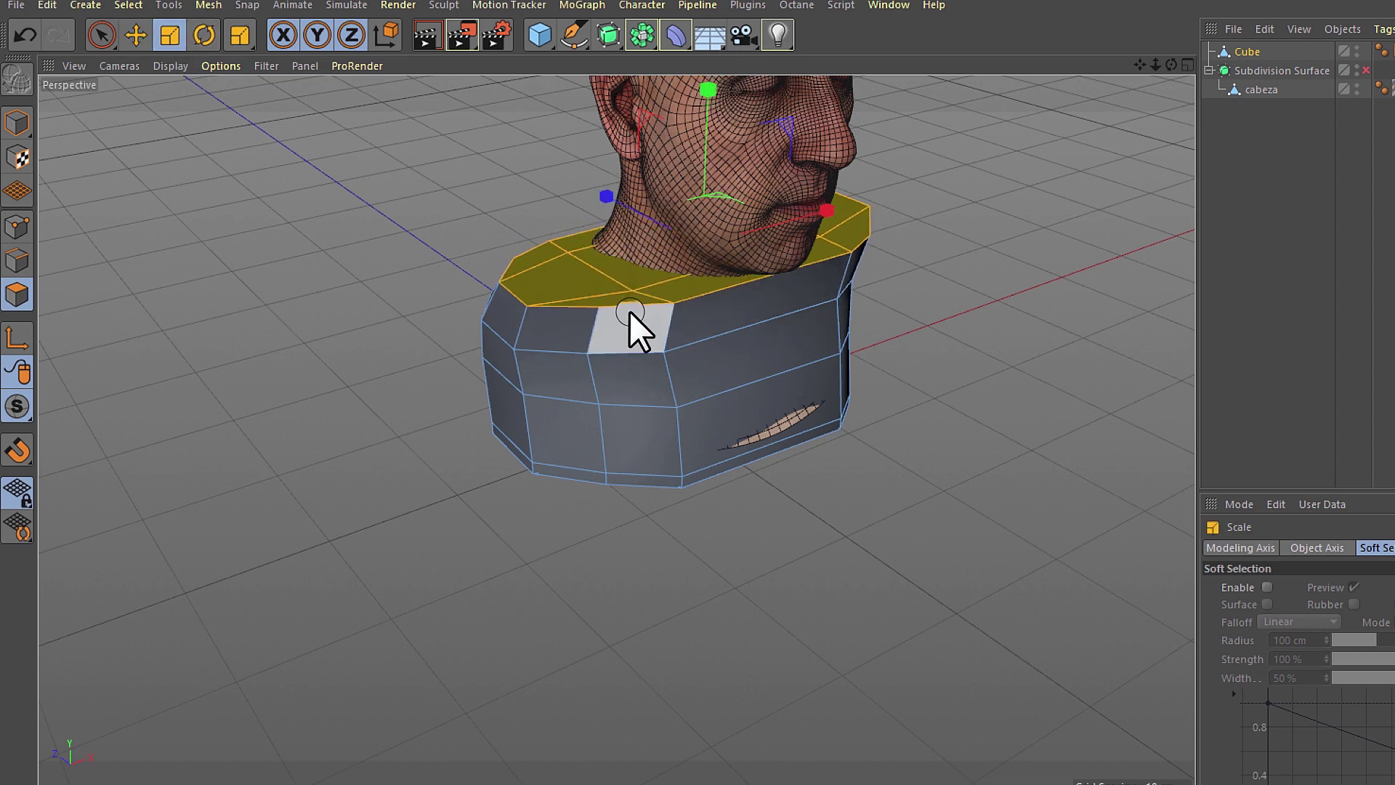
alt+drag(629, 311, 807, 290)
click(134, 35)
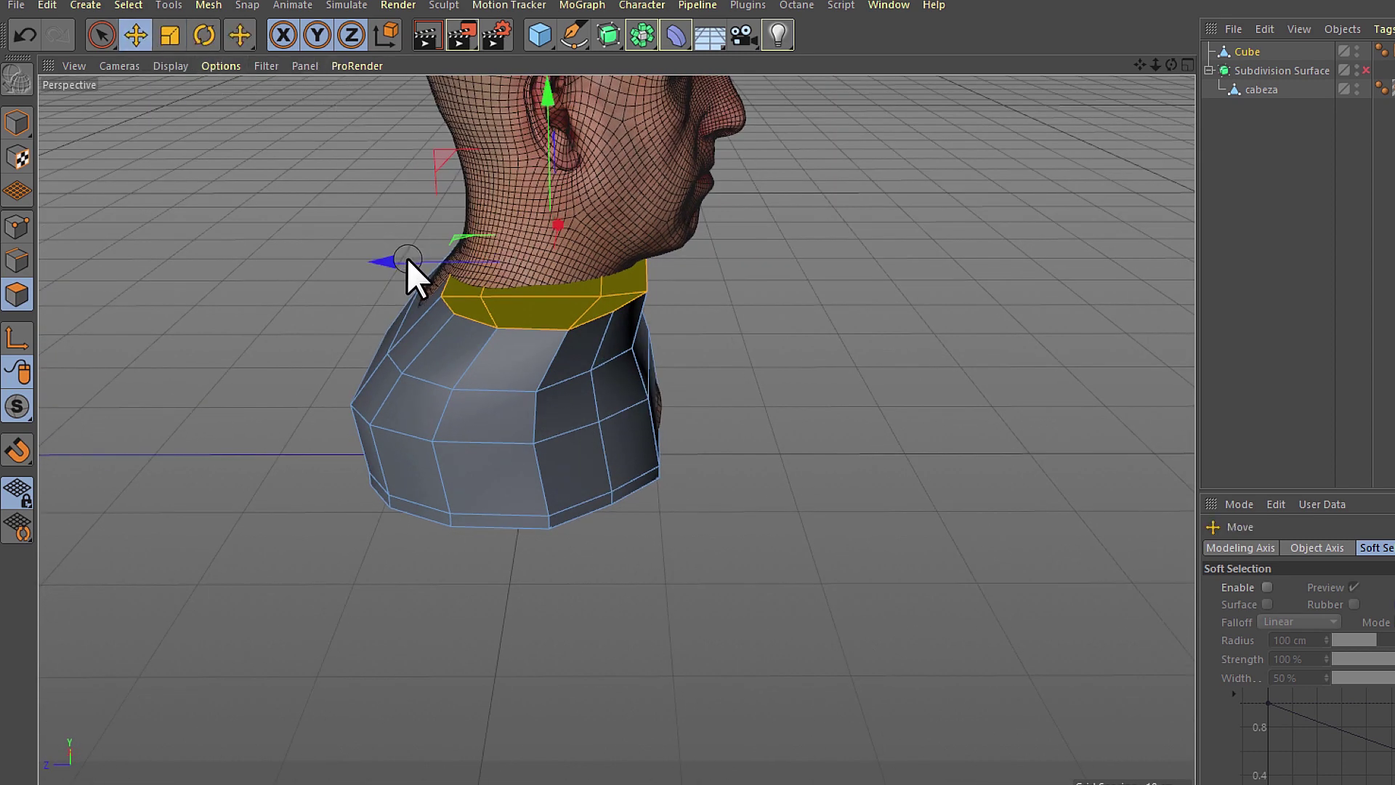
drag(407, 260, 394, 265)
- From an elevated front view, shrink the top ring to about 50% around the neck
mouse_move(621, 302)
alt+mouse_down()
mouse_move(412, 302)
mouse_move(667, 477)
alt+mouse_up()
scroll(627, 346, up, 3)
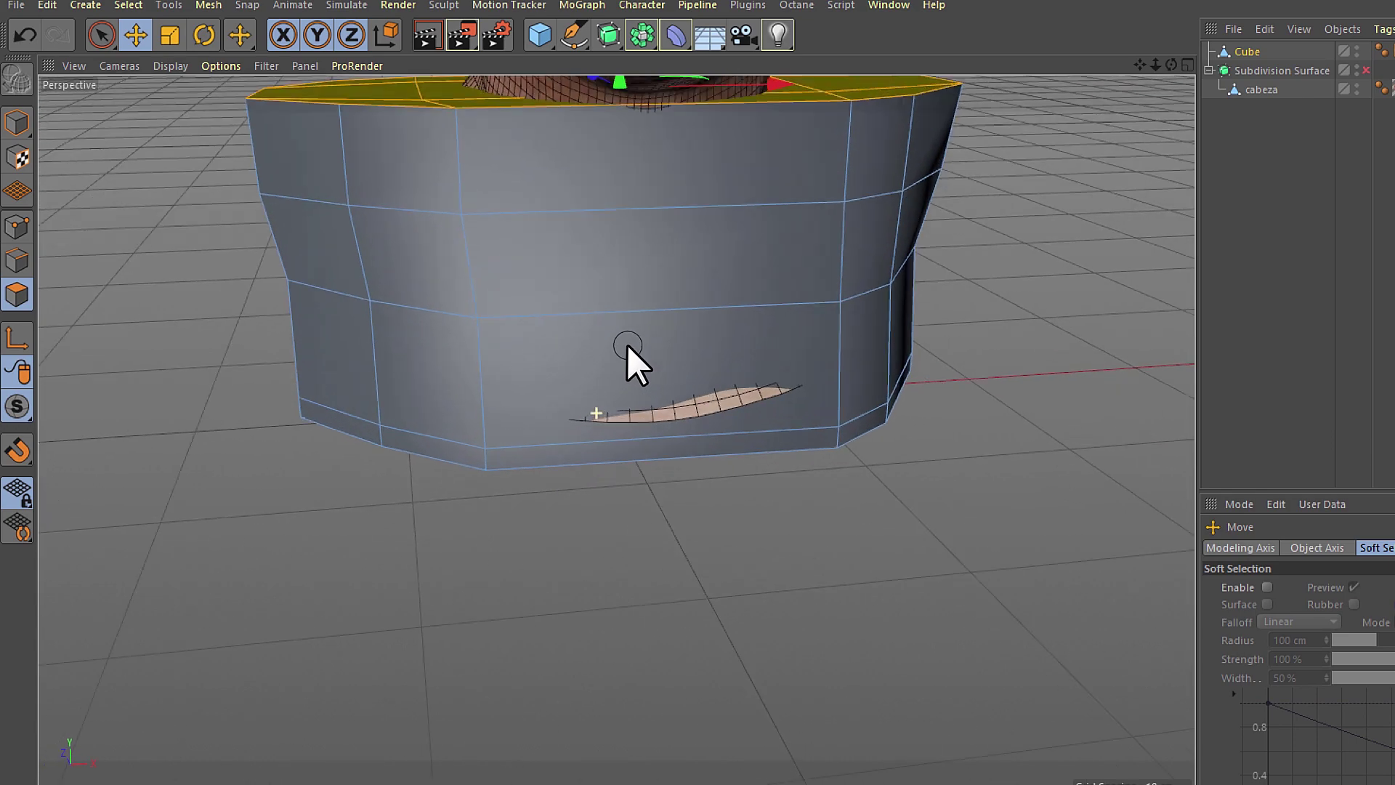
scroll(730, 410, up, 1)
scroll(682, 388, down, 5)
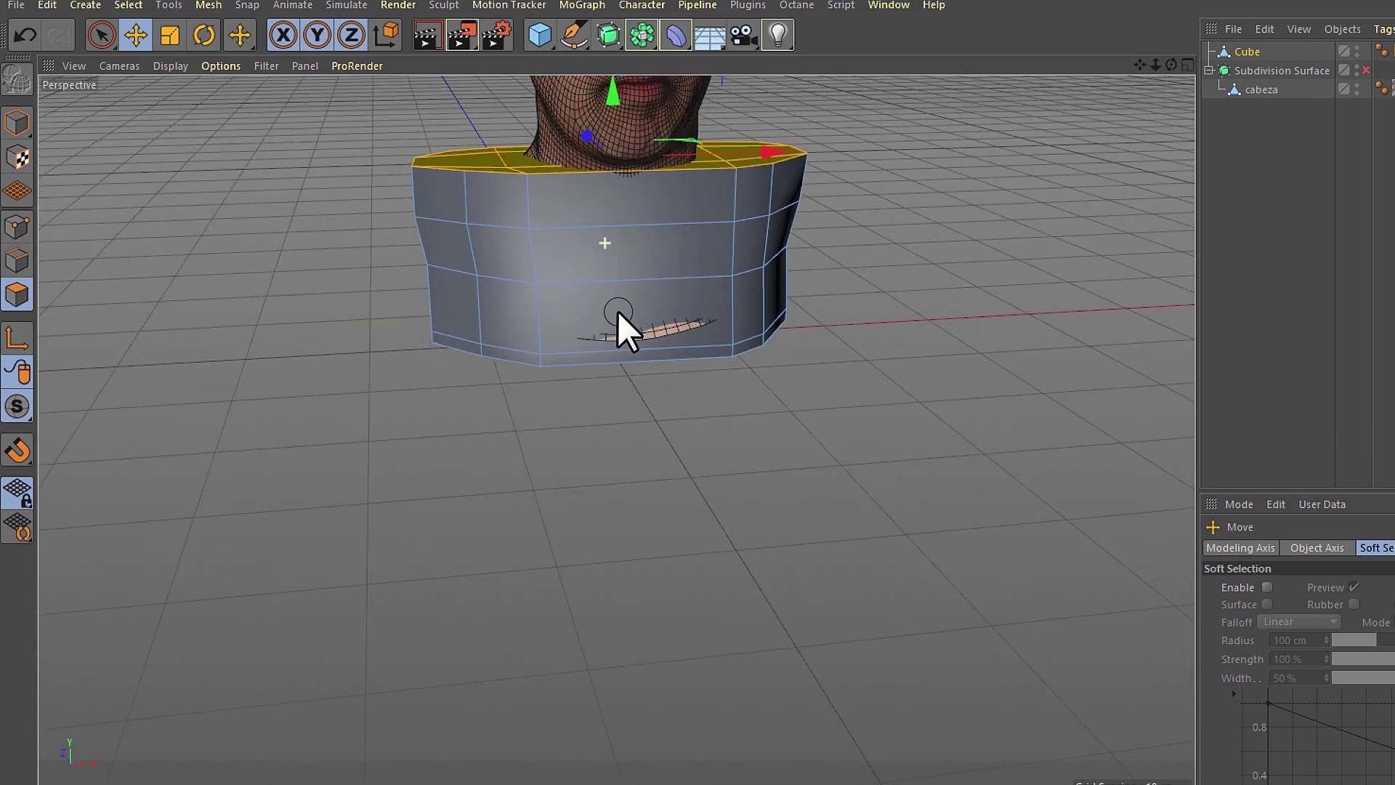
alt+drag(618, 311, 586, 386)
scroll(801, 276, up, 2)
scroll(848, 190, up, 2)
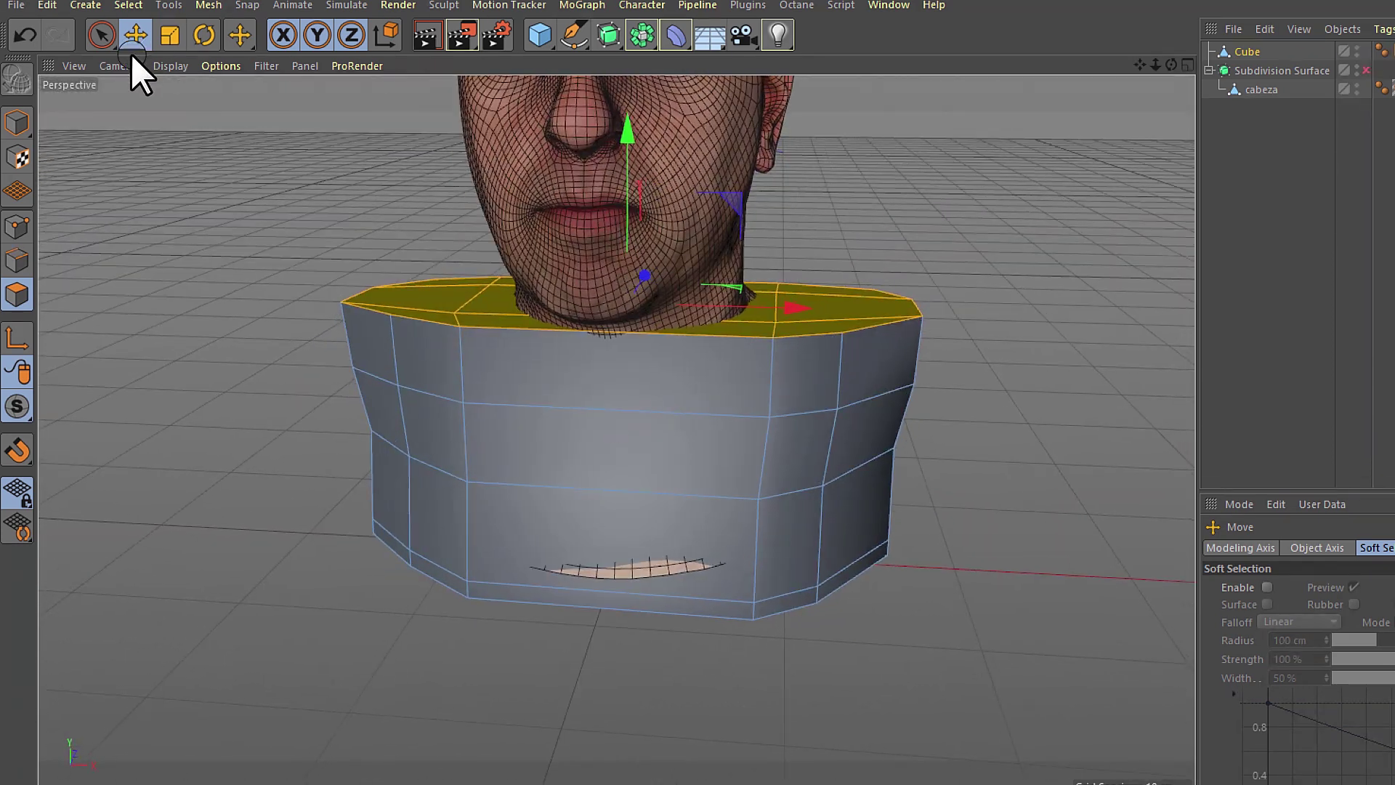
click(170, 35)
mouse_move(800, 313)
mouse_down()
mouse_move(692, 321)
mouse_move(730, 329)
mouse_move(712, 330)
mouse_move(828, 287)
mouse_move(997, 333)
mouse_move(883, 330)
mouse_up()
- Raise the neck edge ring up the neck and slide it sideways into place
mouse_move(641, 221)
alt+mouse_down()
mouse_move(592, 260)
mouse_move(564, 333)
alt+mouse_up()
click(136, 34)
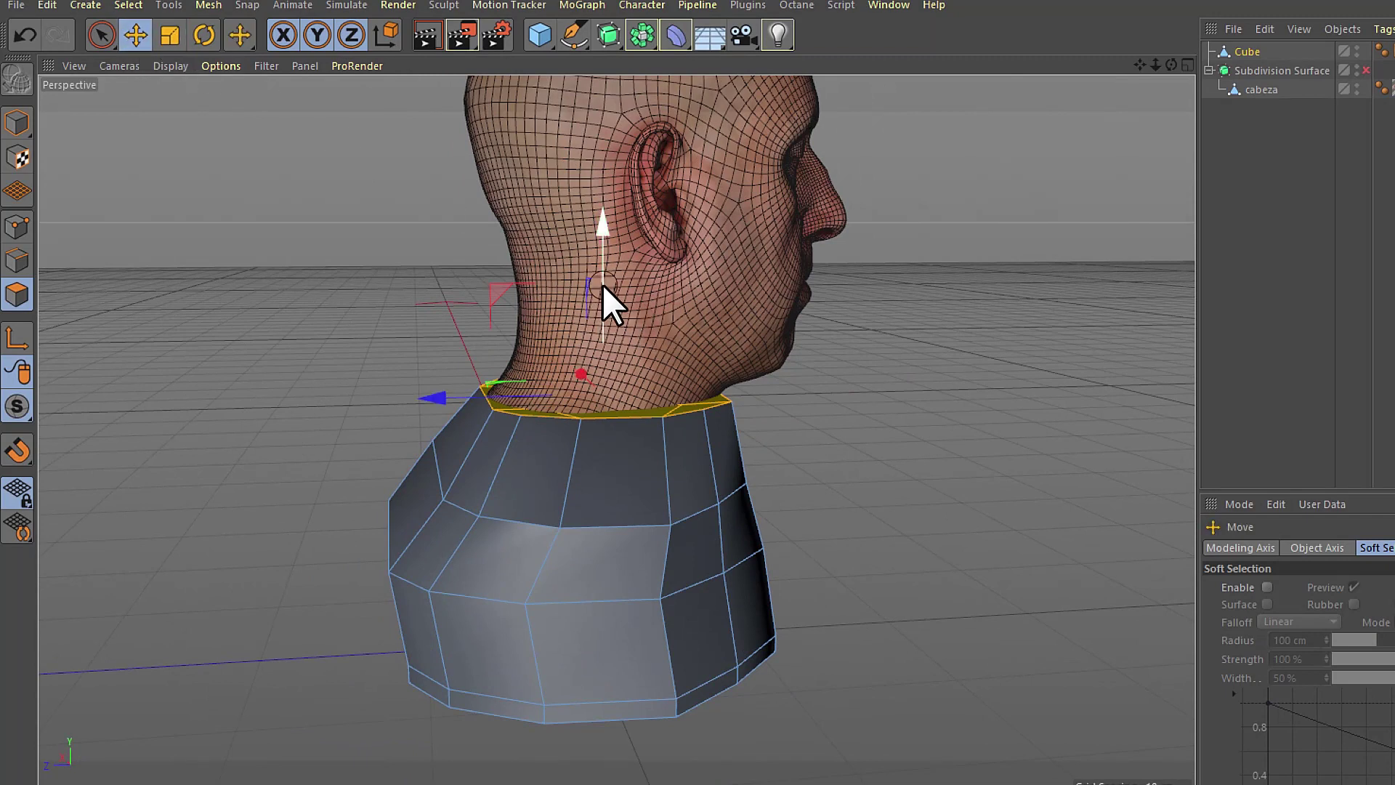
drag(603, 287, 602, 246)
mouse_move(462, 364)
mouse_down()
mouse_move(483, 362)
mouse_move(379, 378)
mouse_up()
click(169, 34)
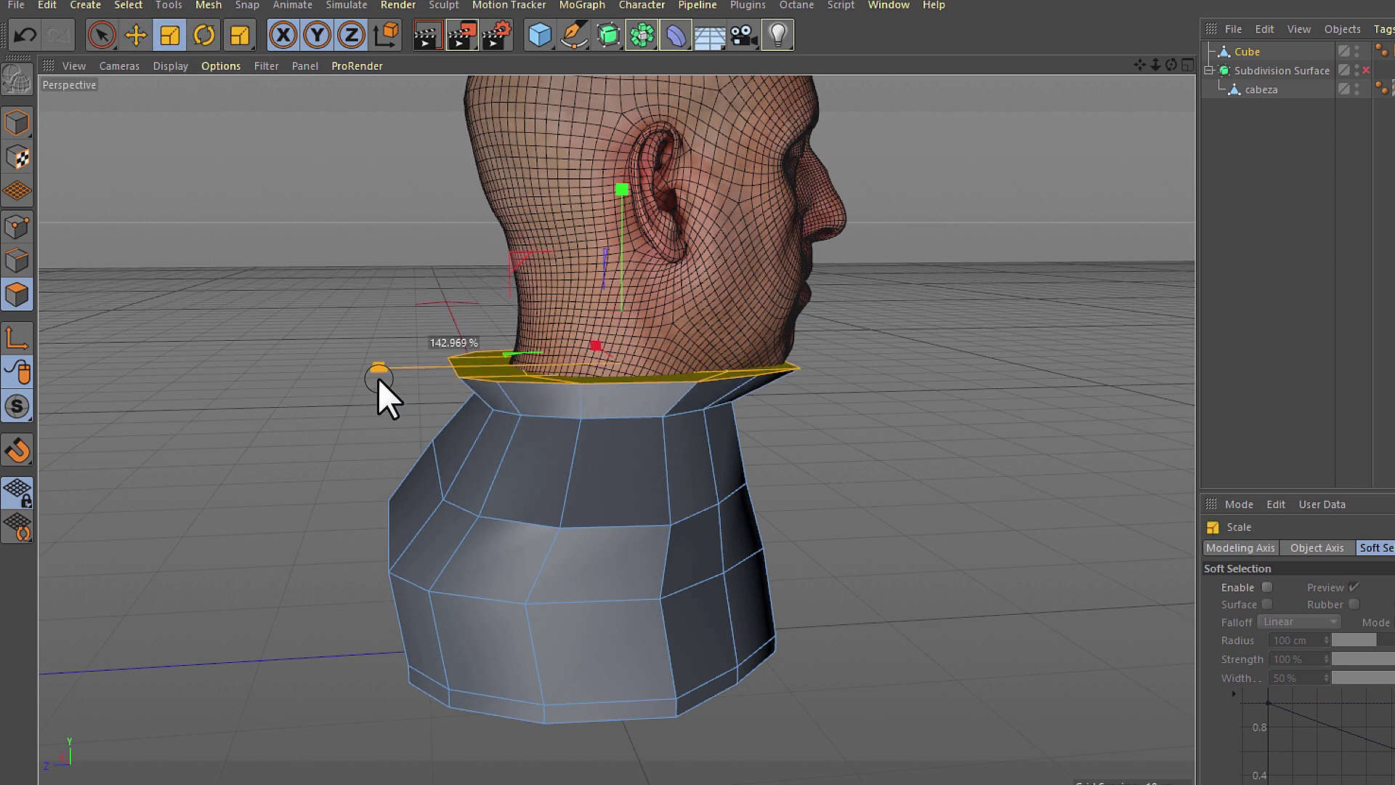
click(138, 33)
mouse_move(482, 380)
mouse_down()
mouse_move(496, 365)
mouse_move(768, 362)
mouse_move(530, 421)
mouse_move(783, 321)
mouse_move(429, 204)
mouse_up()
click(205, 36)
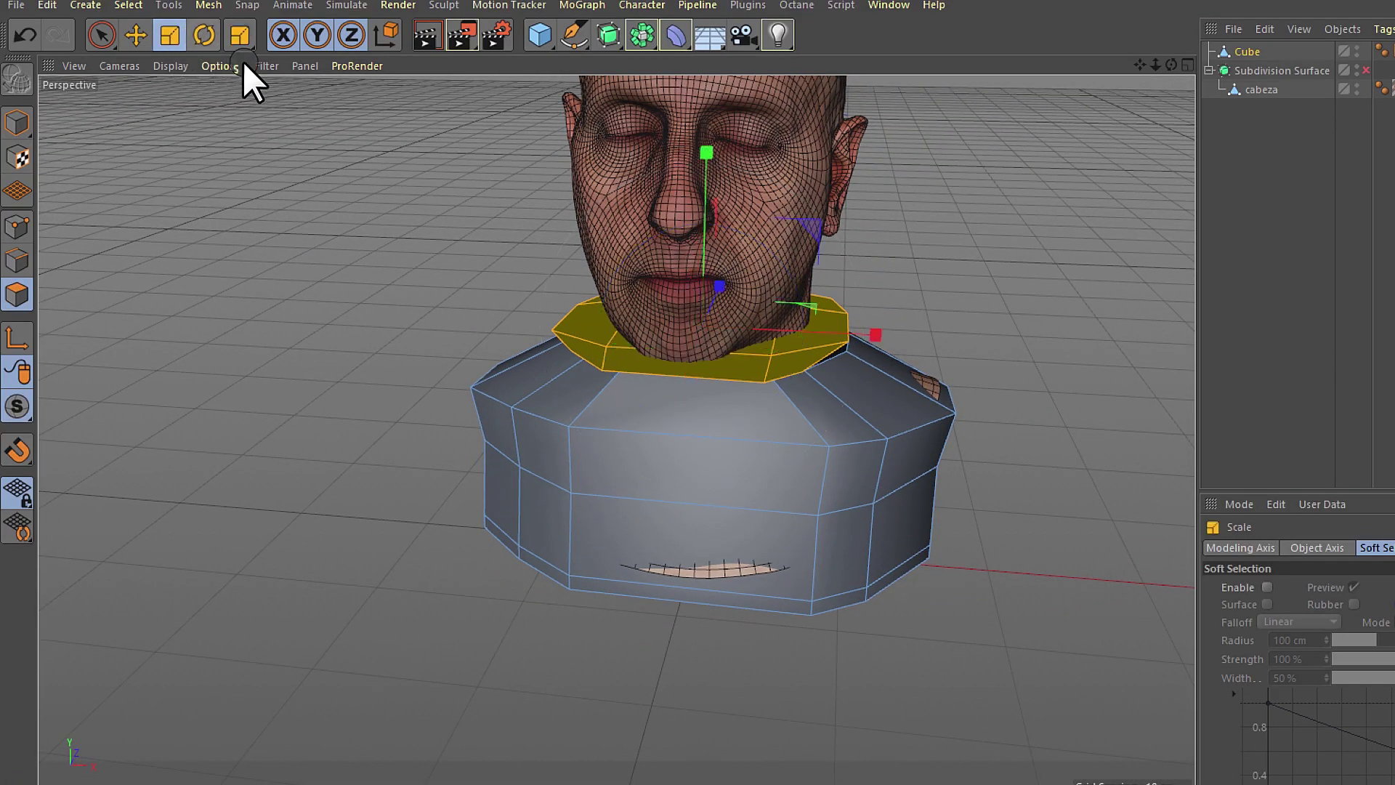
- Scale the neck ring to fit the neck and extrude it upward into a new band
key(t)
mouse_move(867, 336)
mouse_down()
mouse_move(844, 337)
mouse_move(867, 354)
mouse_move(1010, 364)
mouse_move(1038, 346)
mouse_move(881, 412)
mouse_move(1068, 363)
mouse_up()
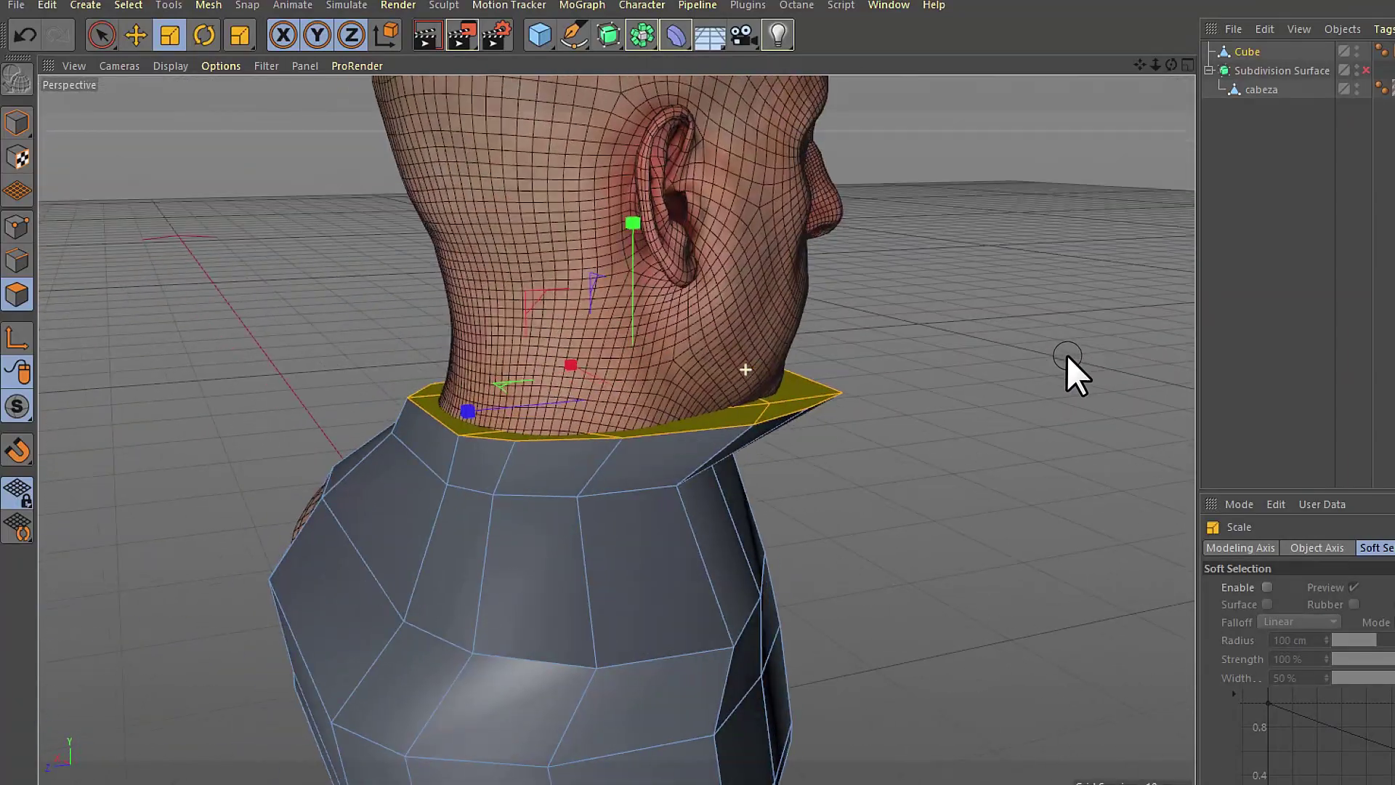
mouse_move(456, 401)
mouse_down()
mouse_move(695, 322)
mouse_move(695, 308)
mouse_up()
click(135, 35)
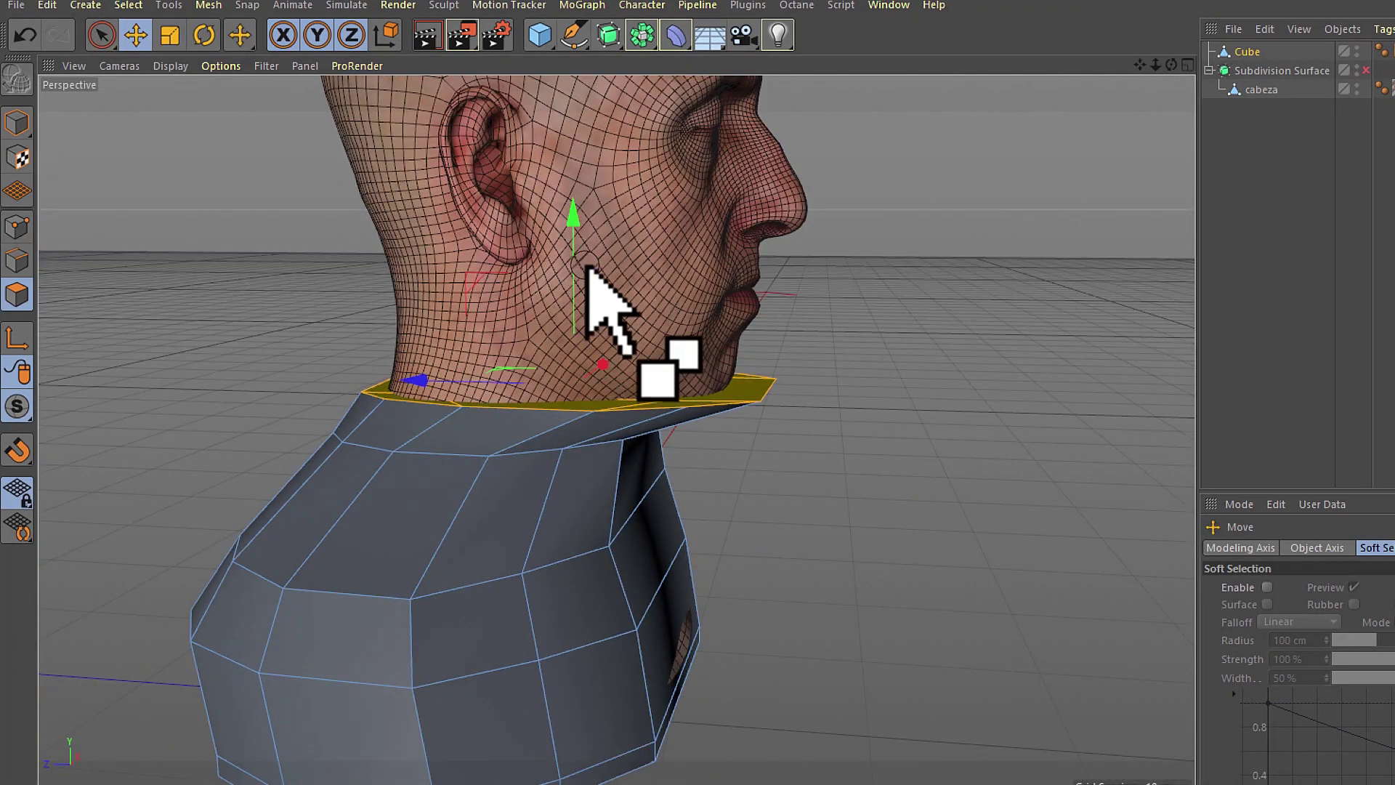
mouse_move(578, 269)
ctrl+mouse_down()
mouse_move(586, 146)
mouse_move(543, 411)
mouse_move(517, 362)
mouse_move(427, 352)
mouse_move(408, 321)
mouse_move(747, 296)
ctrl+mouse_up()
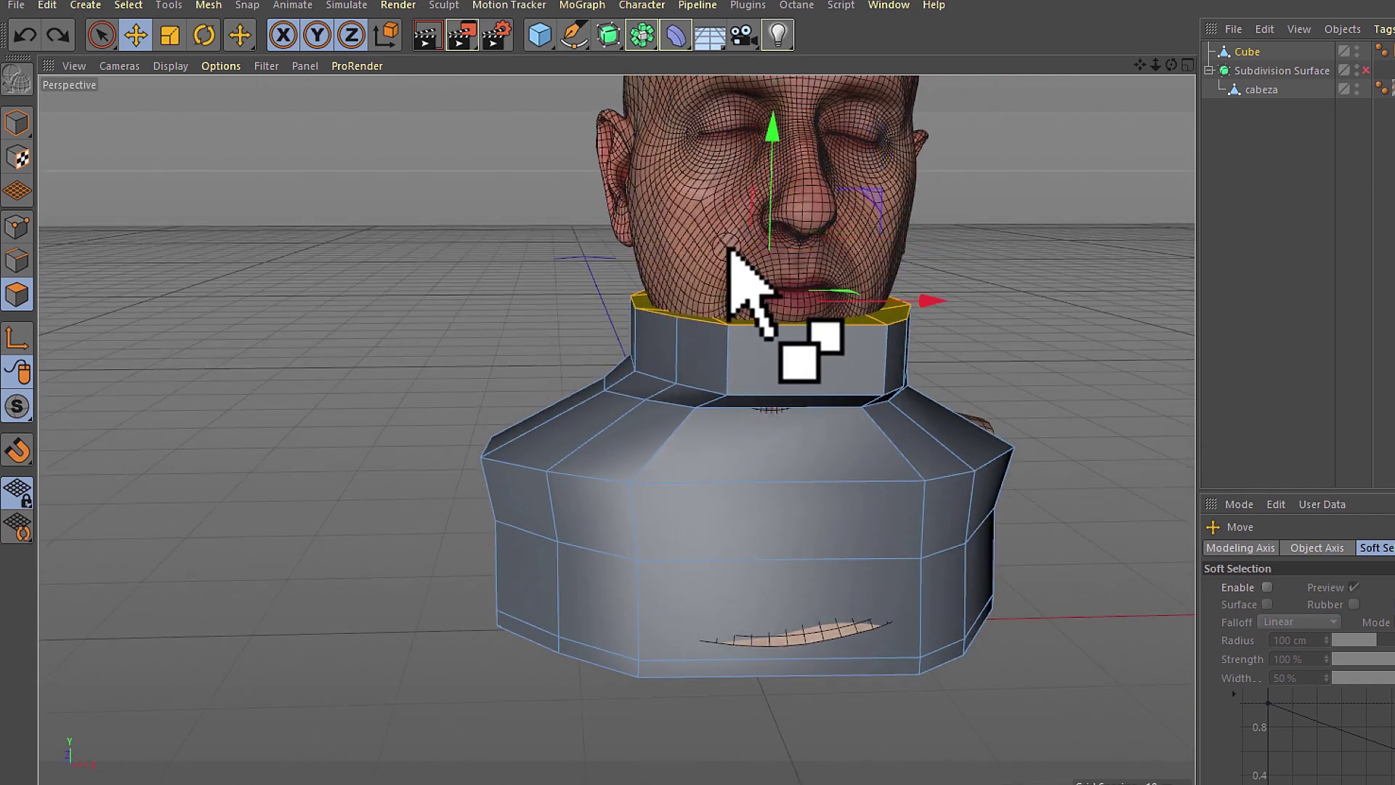
- Undo the last neck change, widen the cap ring slightly and raise it up the face
key(ctrl+z)
click(171, 36)
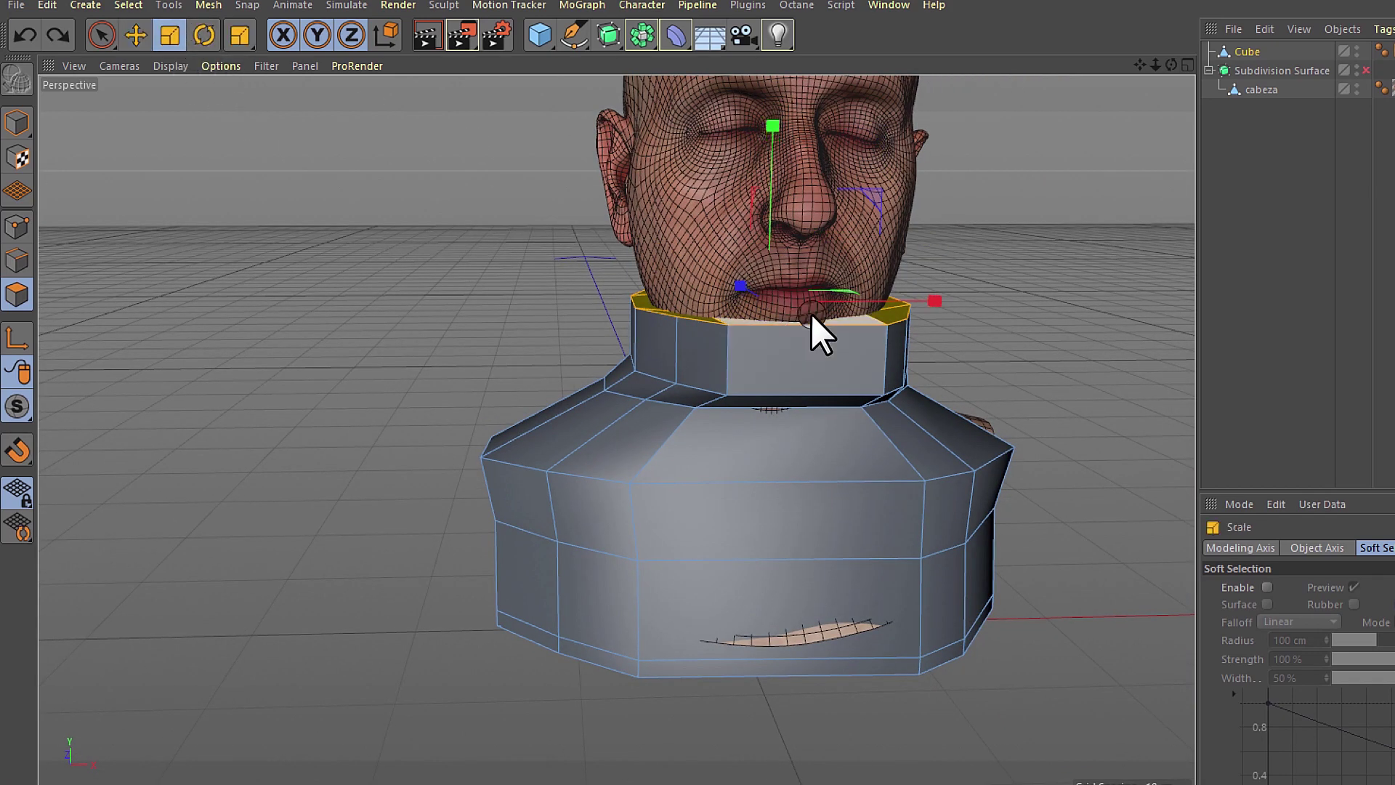
drag(1053, 233, 1066, 221)
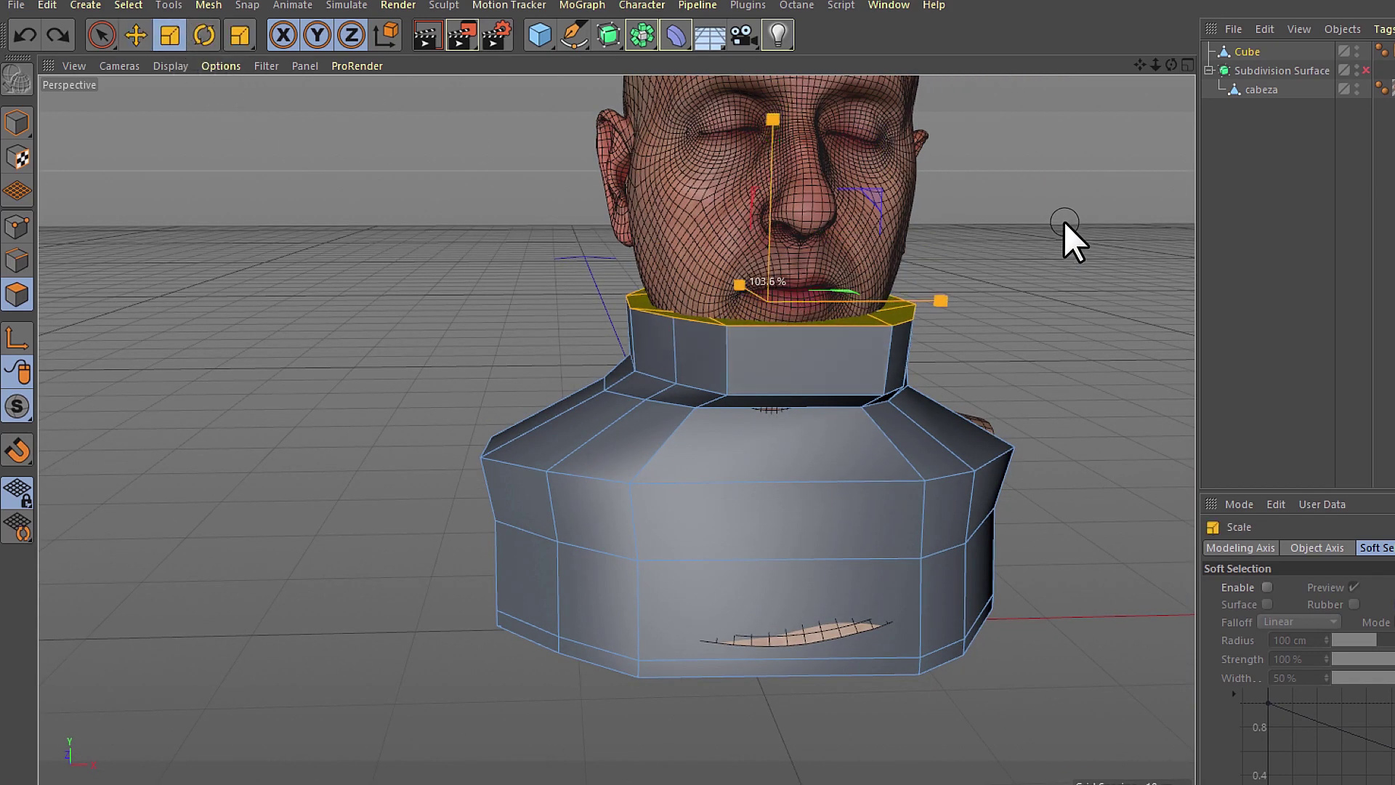
click(143, 36)
drag(770, 191, 771, 129)
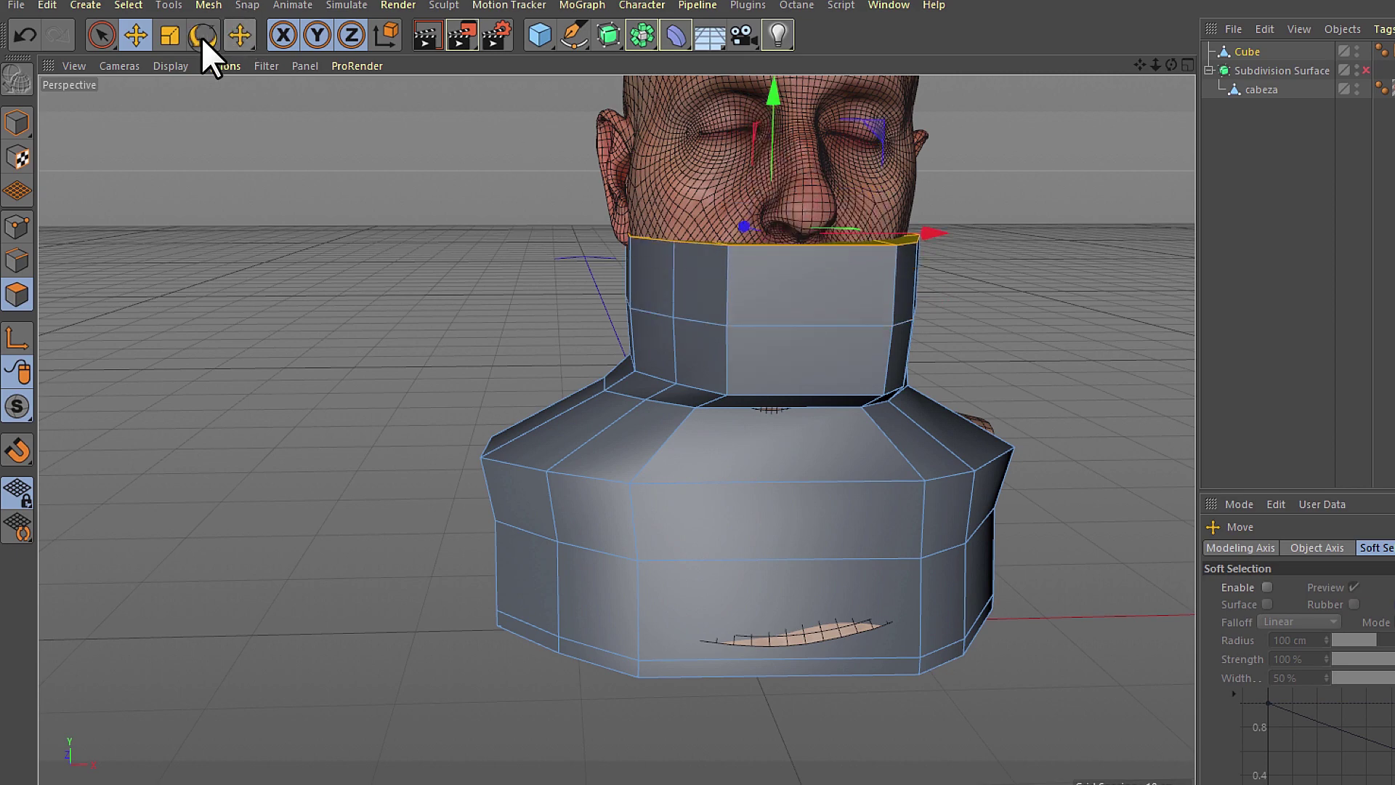
- Widen the cap ring around the face, then raise it and shift it toward the back of the head
click(169, 35)
mouse_move(1071, 230)
mouse_down()
mouse_move(1080, 130)
mouse_move(923, 399)
mouse_move(1258, 393)
mouse_move(826, 303)
mouse_move(741, 302)
mouse_move(509, 218)
mouse_up()
click(139, 38)
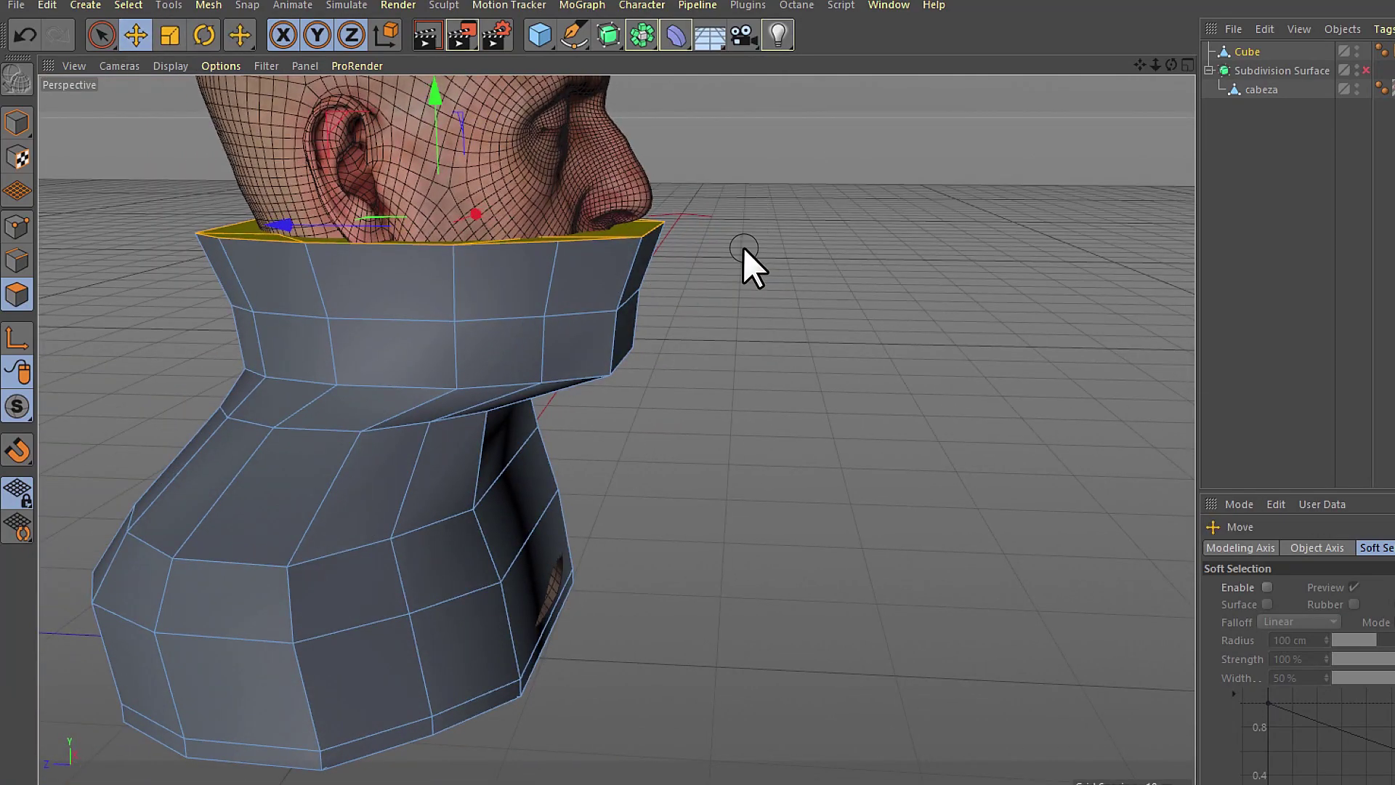
alt+drag(743, 247, 748, 360)
mouse_move(531, 275)
alt+mouse_down()
mouse_move(536, 196)
mouse_move(990, 308)
mouse_move(960, 304)
alt+mouse_up()
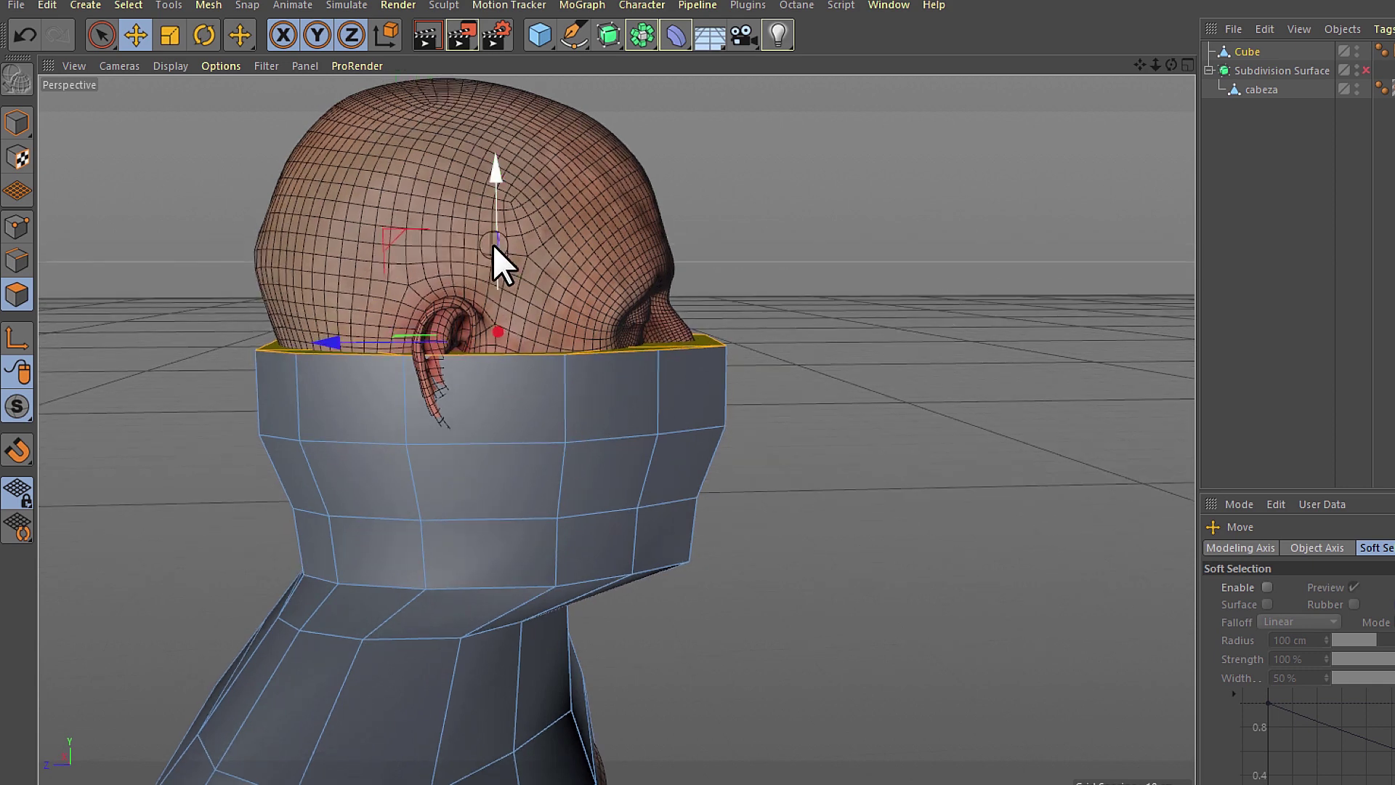
drag(498, 237, 495, 175)
mouse_move(400, 276)
mouse_down()
mouse_move(299, 275)
mouse_move(316, 280)
mouse_up()
click(187, 41)
- Raise the top cap further up the skull and narrow it slightly to fit
key(e)
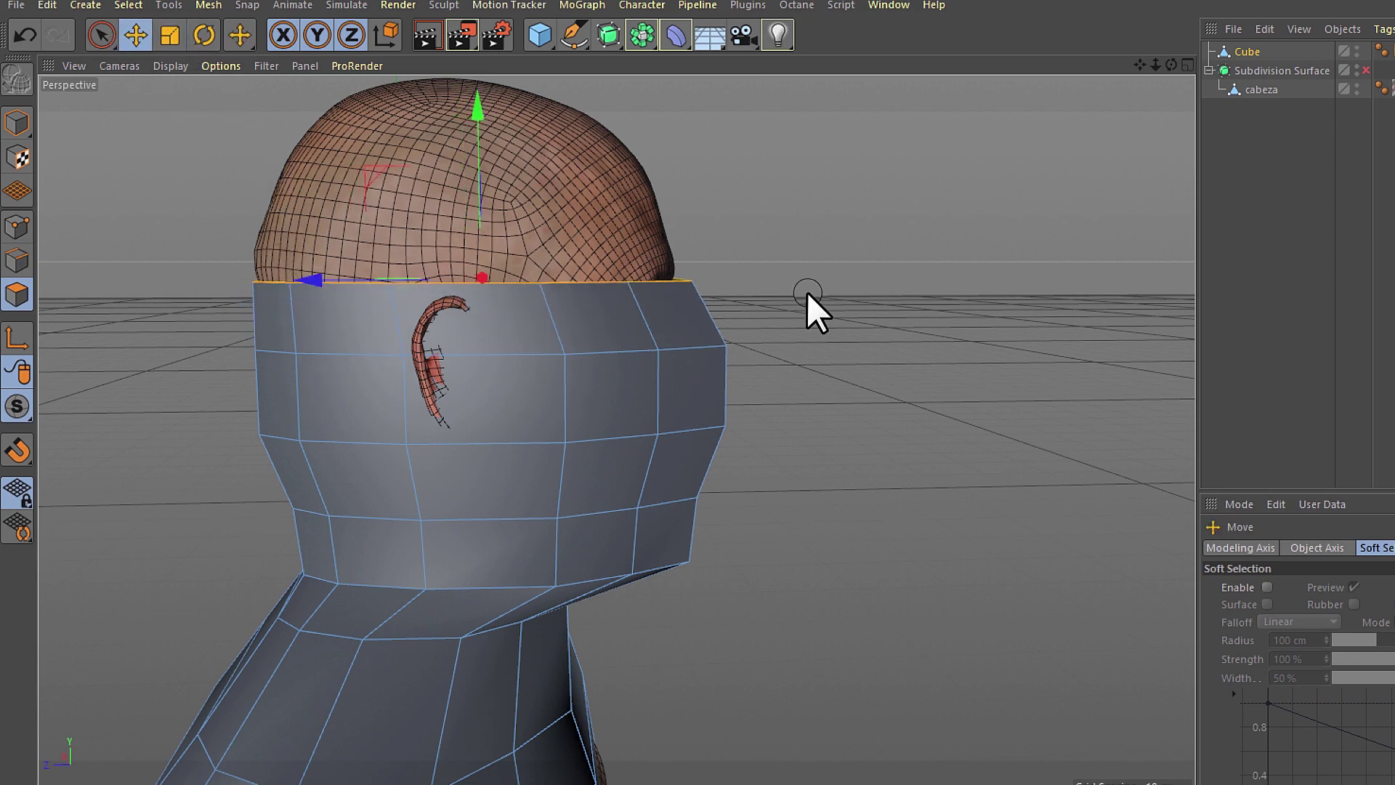
mouse_move(808, 294)
alt+mouse_down()
mouse_move(551, 359)
mouse_move(538, 312)
alt+mouse_up()
mouse_move(763, 203)
mouse_down()
mouse_move(760, 76)
mouse_move(975, 262)
mouse_move(489, 137)
mouse_up()
click(169, 36)
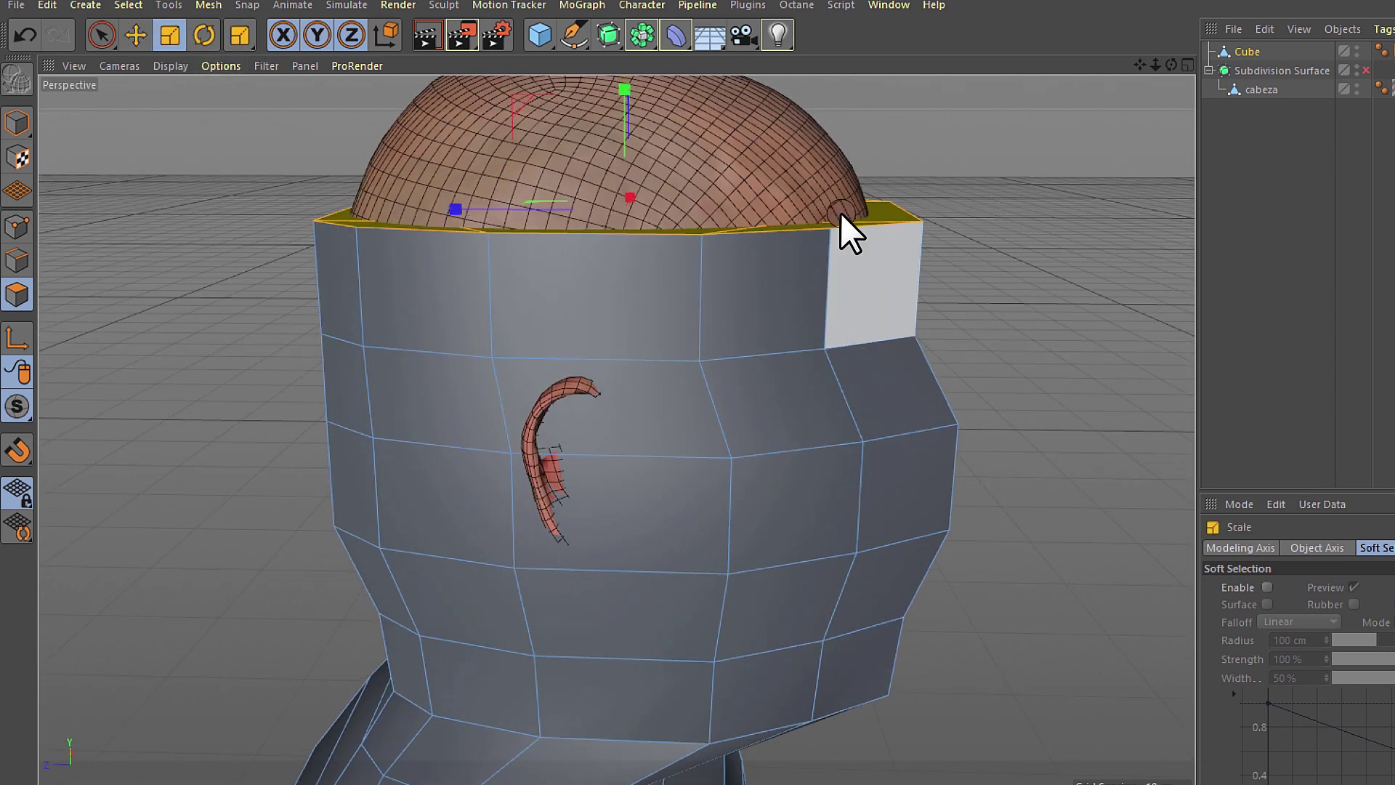
alt+drag(840, 212, 586, 203)
drag(942, 147, 936, 162)
click(135, 36)
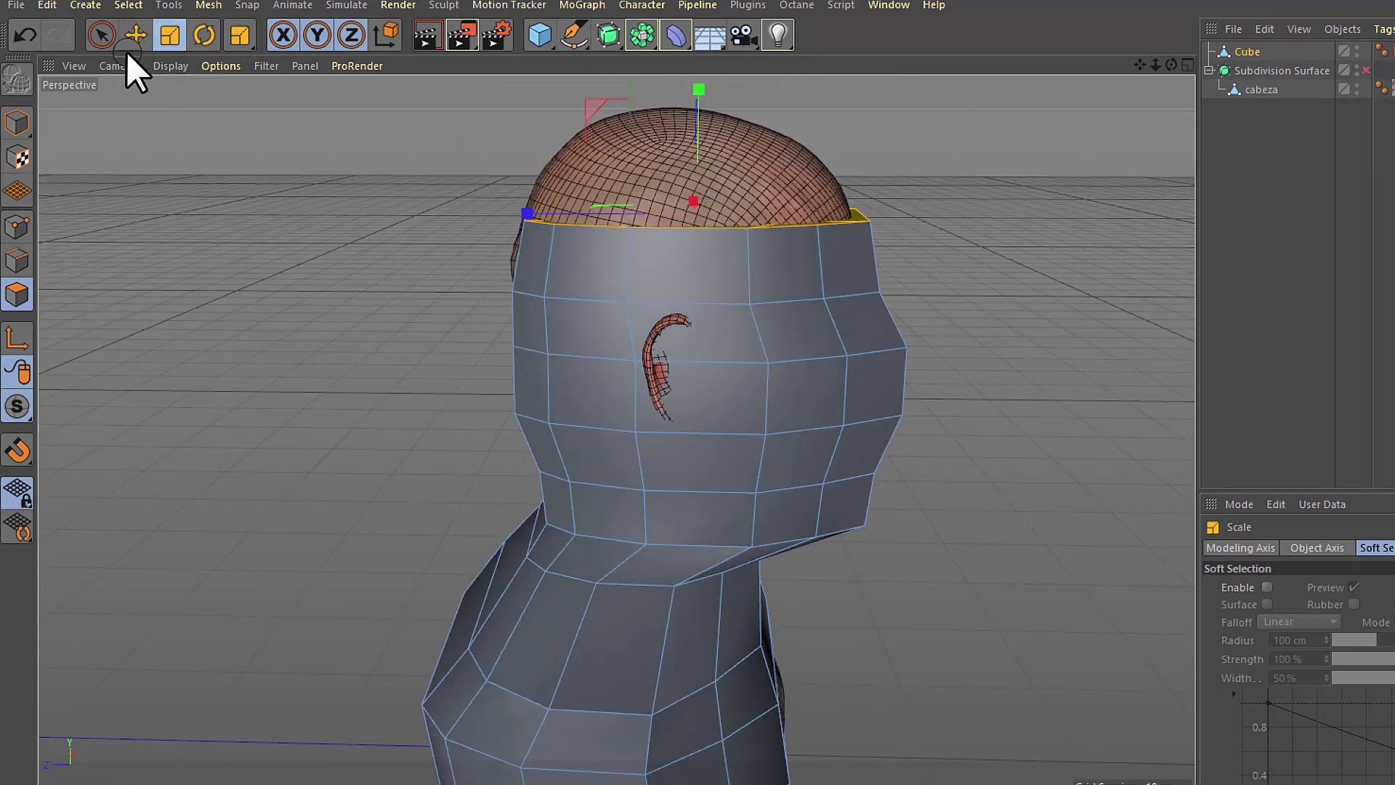
drag(556, 216, 545, 220)
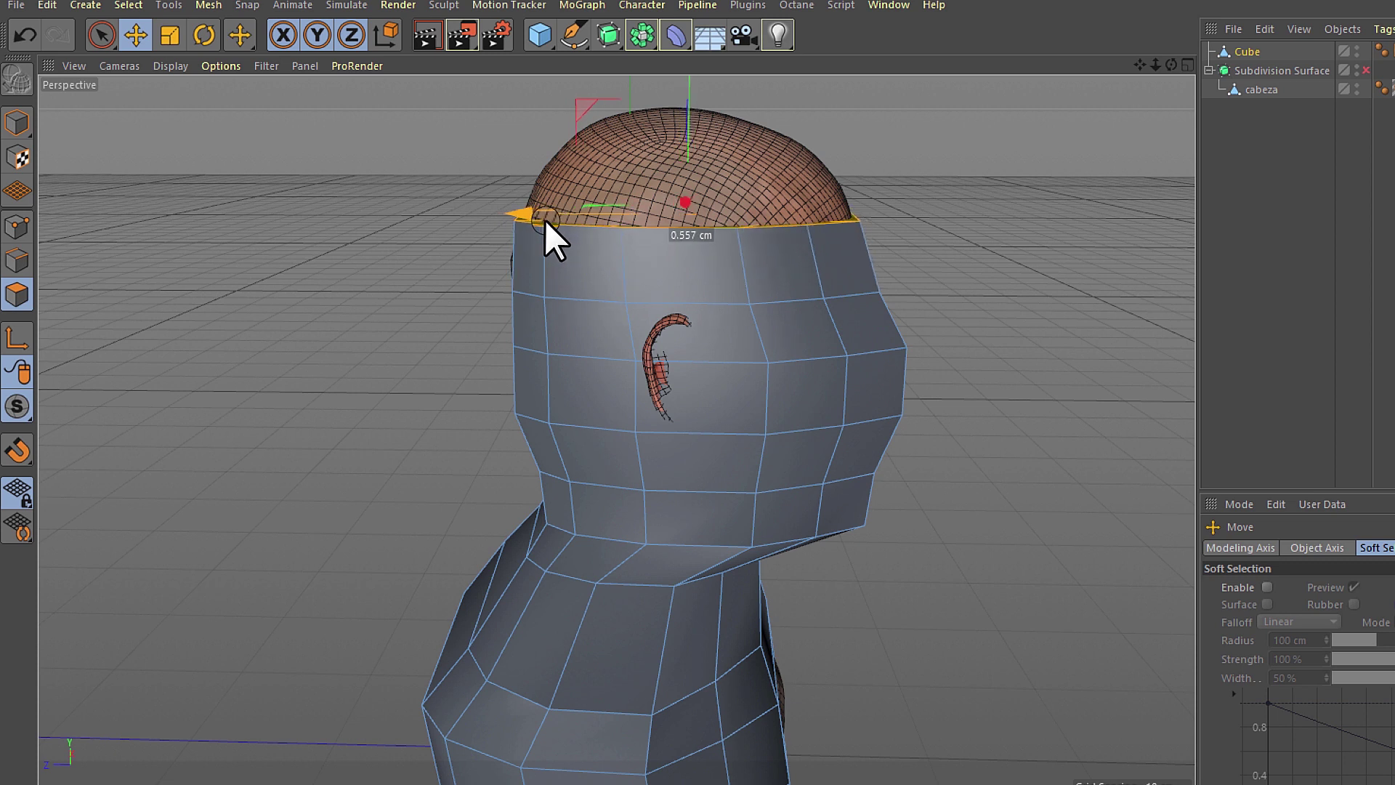
- Undo two stray cap adjustments, raise the cap again and narrow it over the skull
key(ctrl+z)
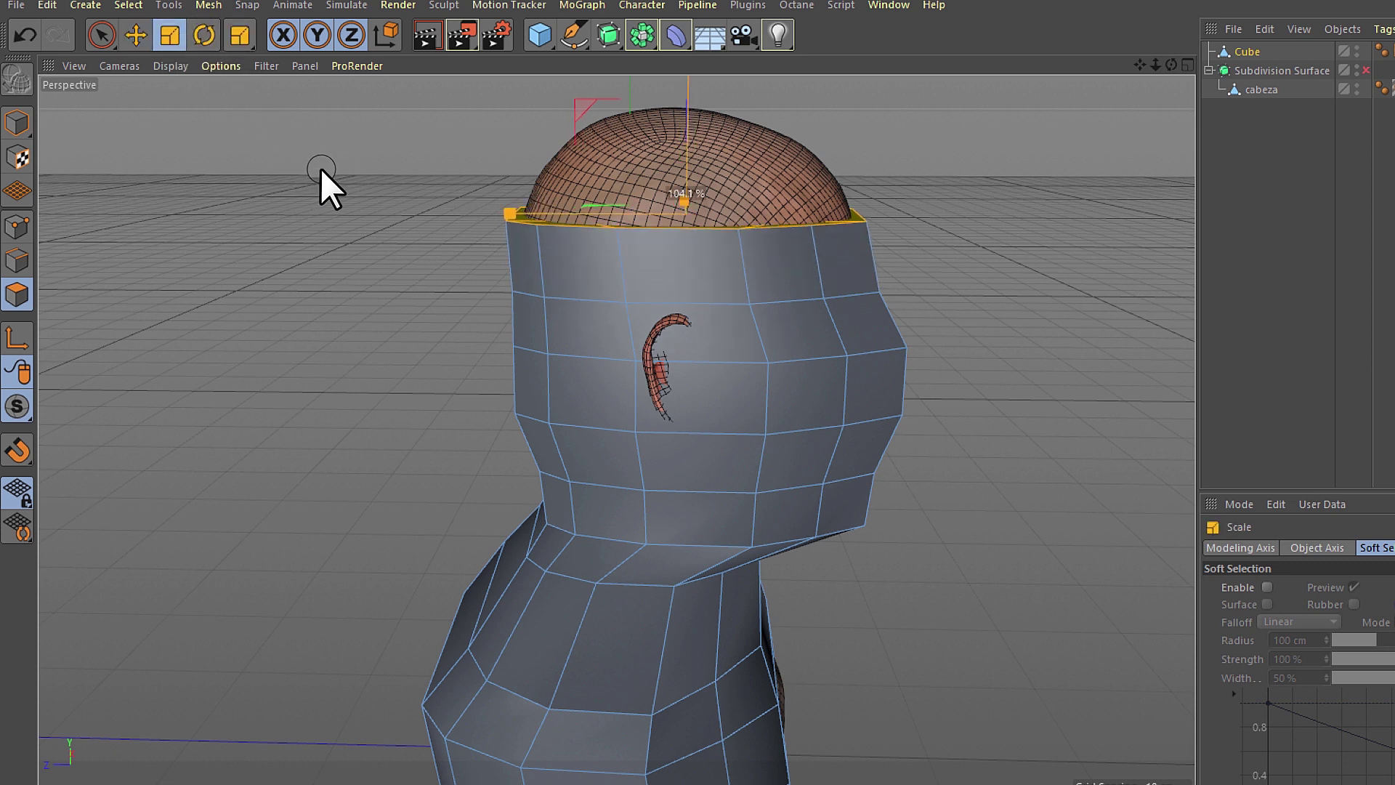
key(ctrl+z)
drag(679, 124, 701, 37)
key(t)
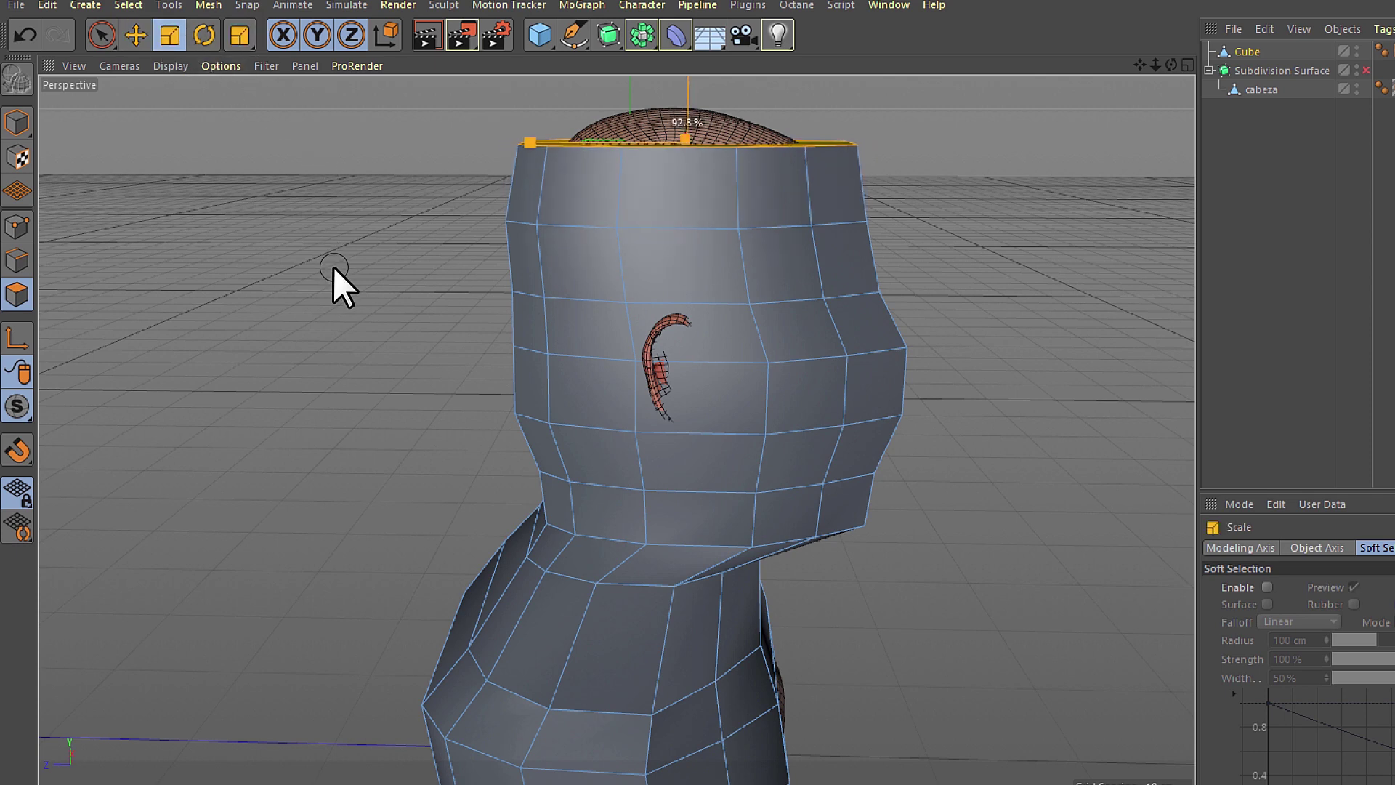
mouse_move(339, 320)
alt+mouse_down()
mouse_move(498, 391)
mouse_move(730, 256)
mouse_move(421, 359)
alt+mouse_up()
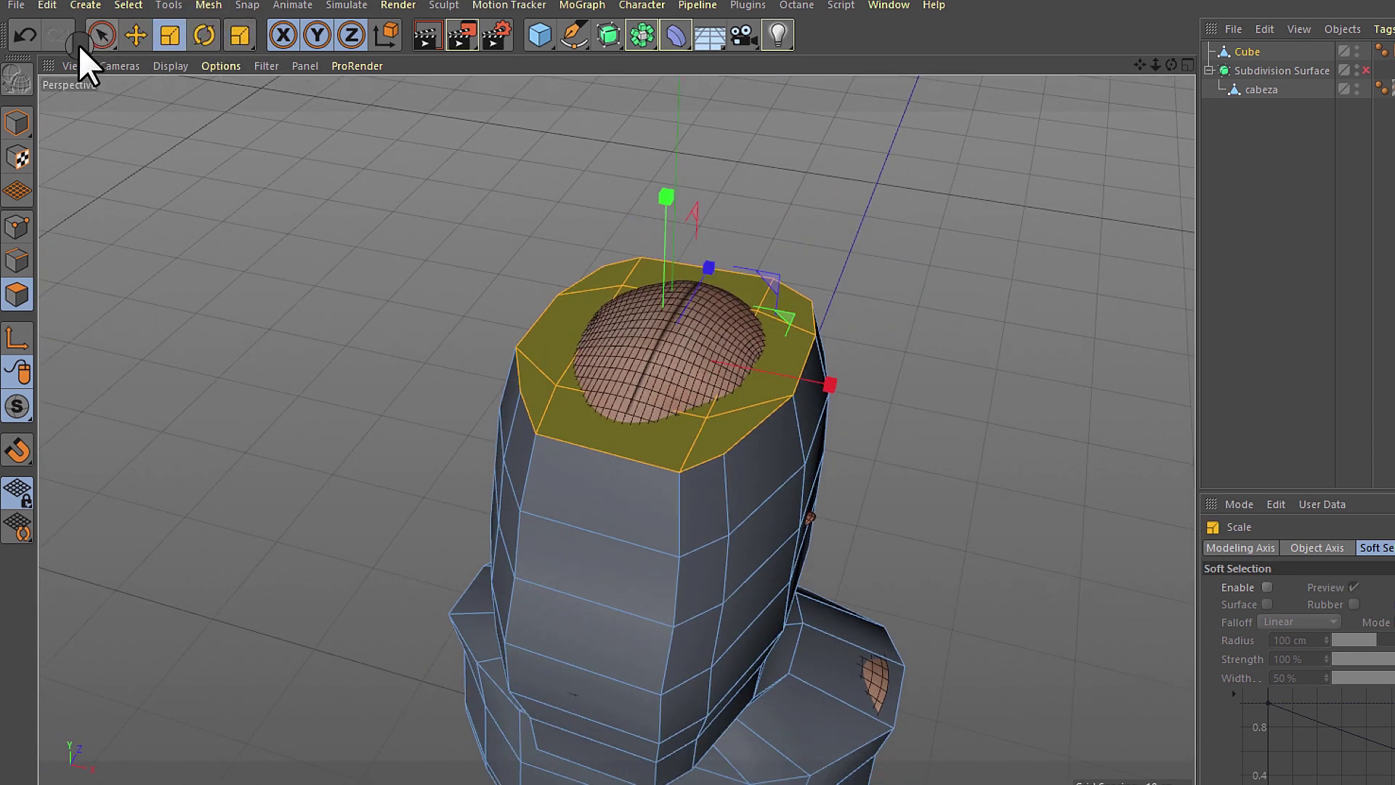
- Lift the top cap above the skull and shrink it into a rounded crown dome
click(137, 36)
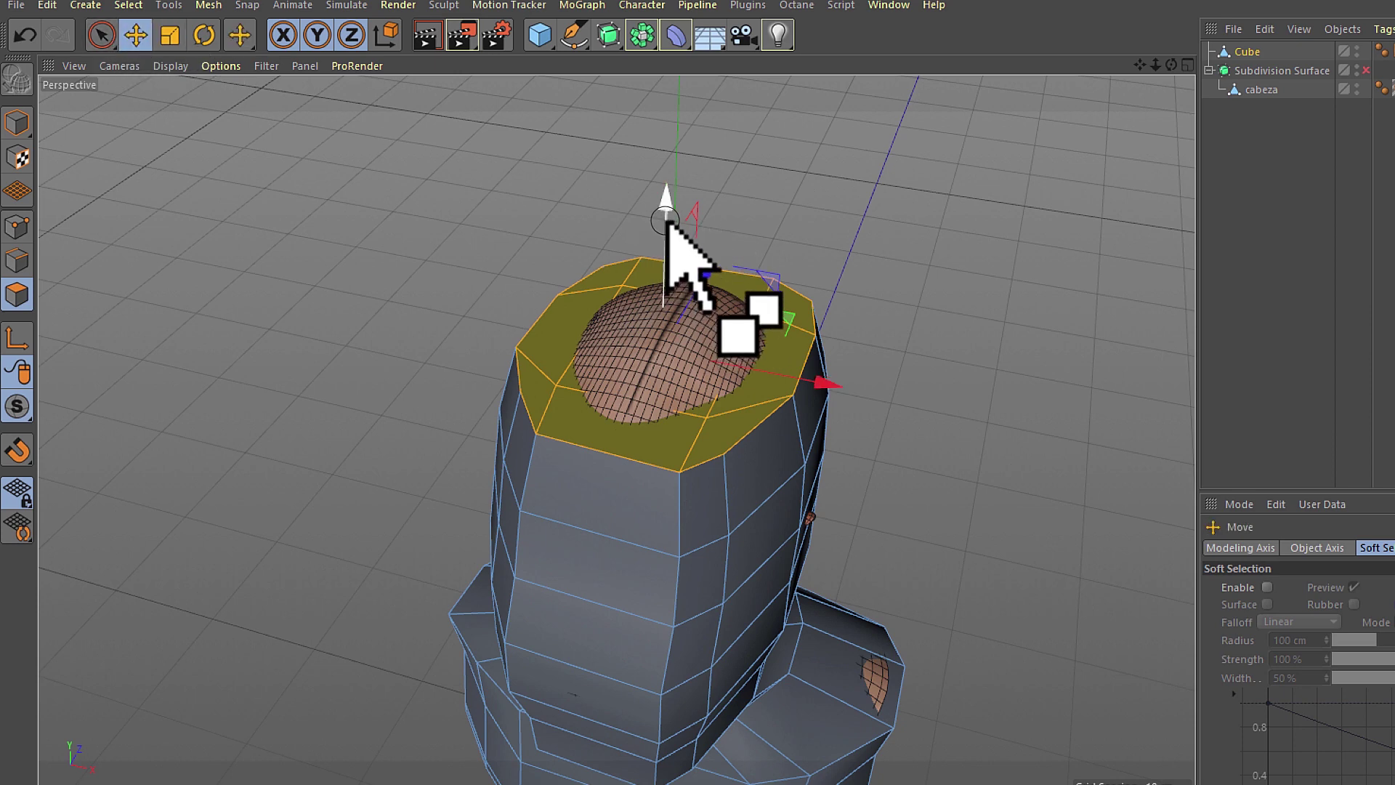
drag(666, 207, 656, 170)
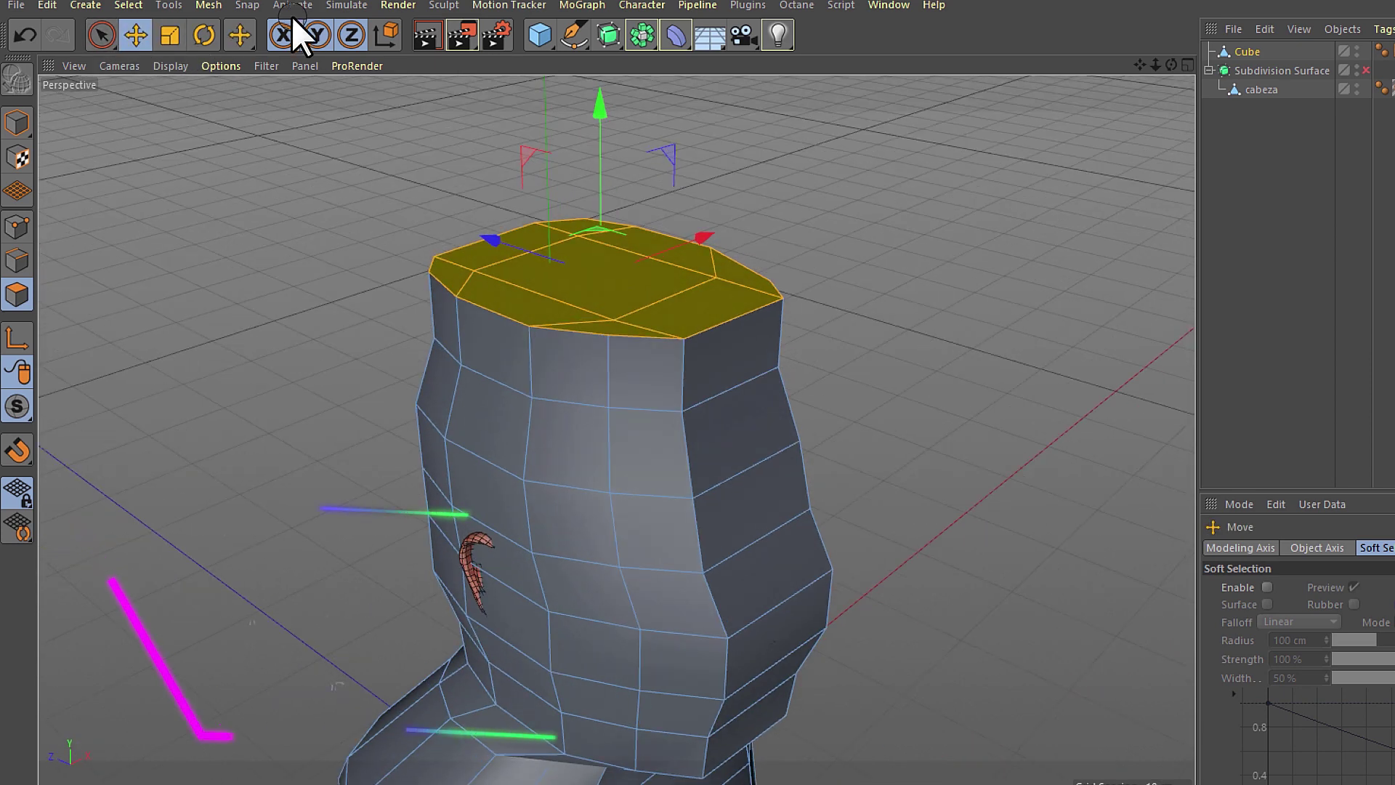
click(168, 38)
drag(844, 198, 710, 472)
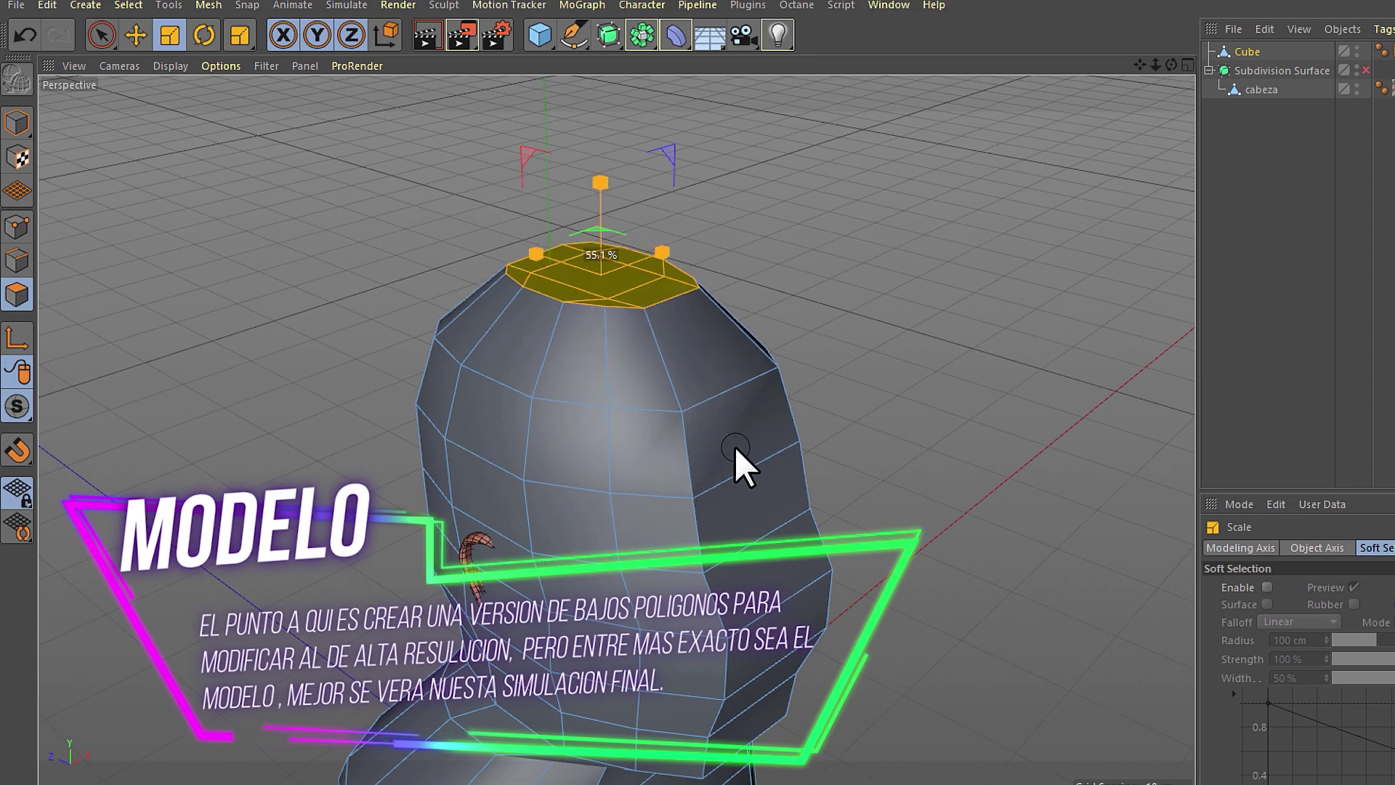
mouse_move(922, 402)
alt+mouse_down()
mouse_move(785, 427)
mouse_move(794, 290)
mouse_move(576, 327)
mouse_move(641, 399)
mouse_move(669, 358)
mouse_move(965, 367)
mouse_move(984, 327)
mouse_move(645, 133)
alt+mouse_up()
mouse_move(718, 275)
alt+mouse_down()
mouse_move(924, 151)
mouse_move(674, 347)
alt+mouse_up()
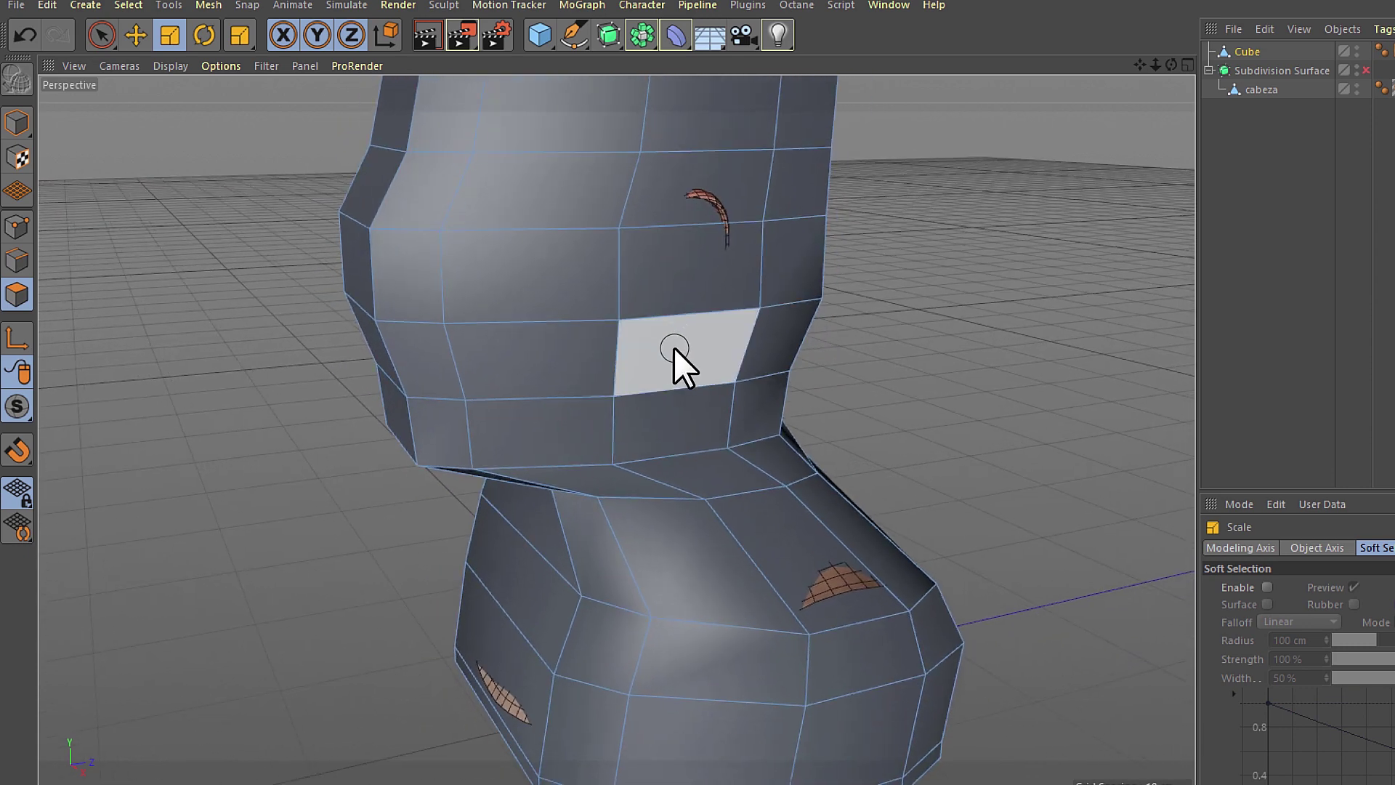
- In Points mode, select a point on the head and shift it sideways
click(16, 226)
mouse_move(112, 238)
alt+mouse_down()
mouse_move(950, 233)
mouse_move(523, 242)
mouse_move(773, 345)
alt+mouse_up()
key(space)
shift+click(773, 335)
key(e)
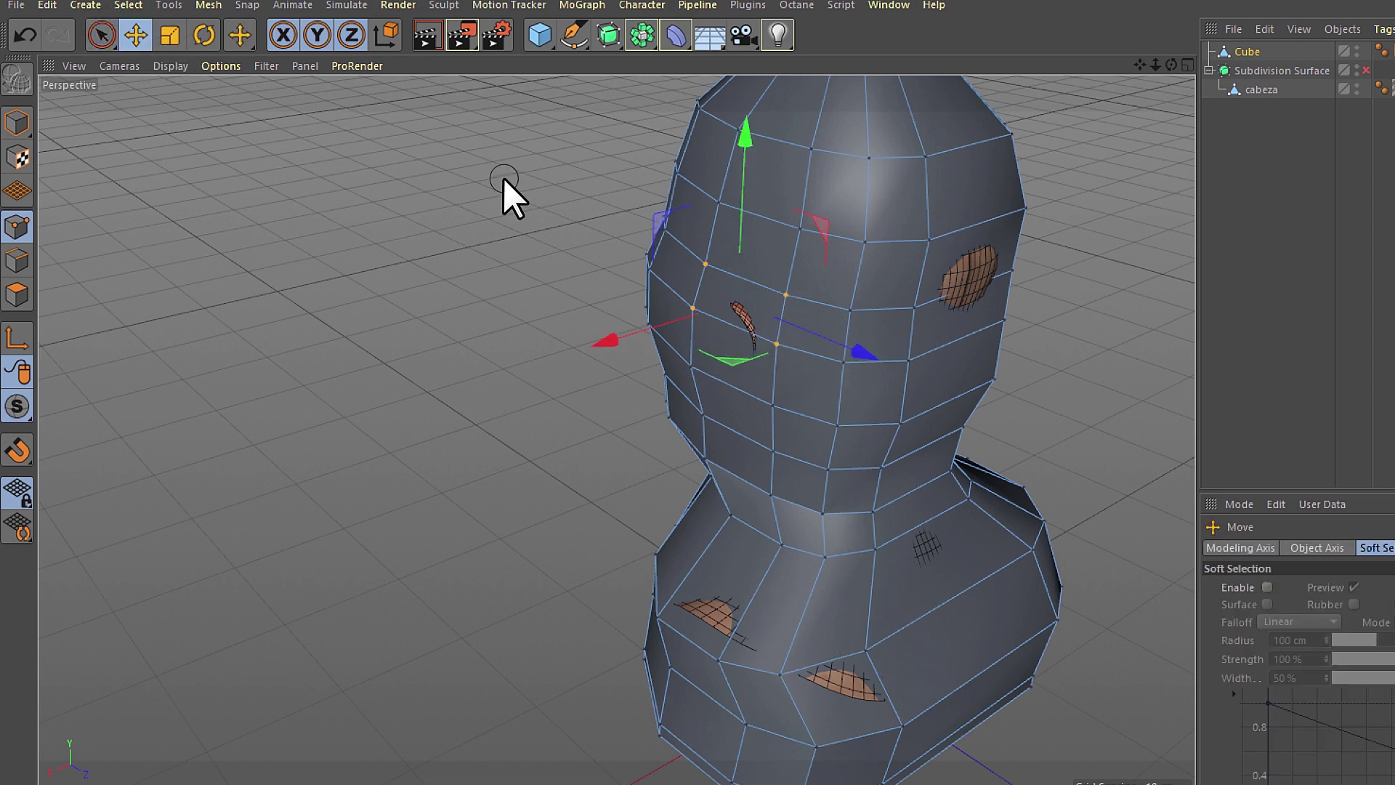
drag(626, 338, 621, 341)
- Select three points beside the face and upper head, and pull them down toward the face
mouse_move(822, 300)
alt+mouse_down()
mouse_move(929, 250)
mouse_move(734, 184)
mouse_move(690, 321)
alt+mouse_up()
click(687, 317)
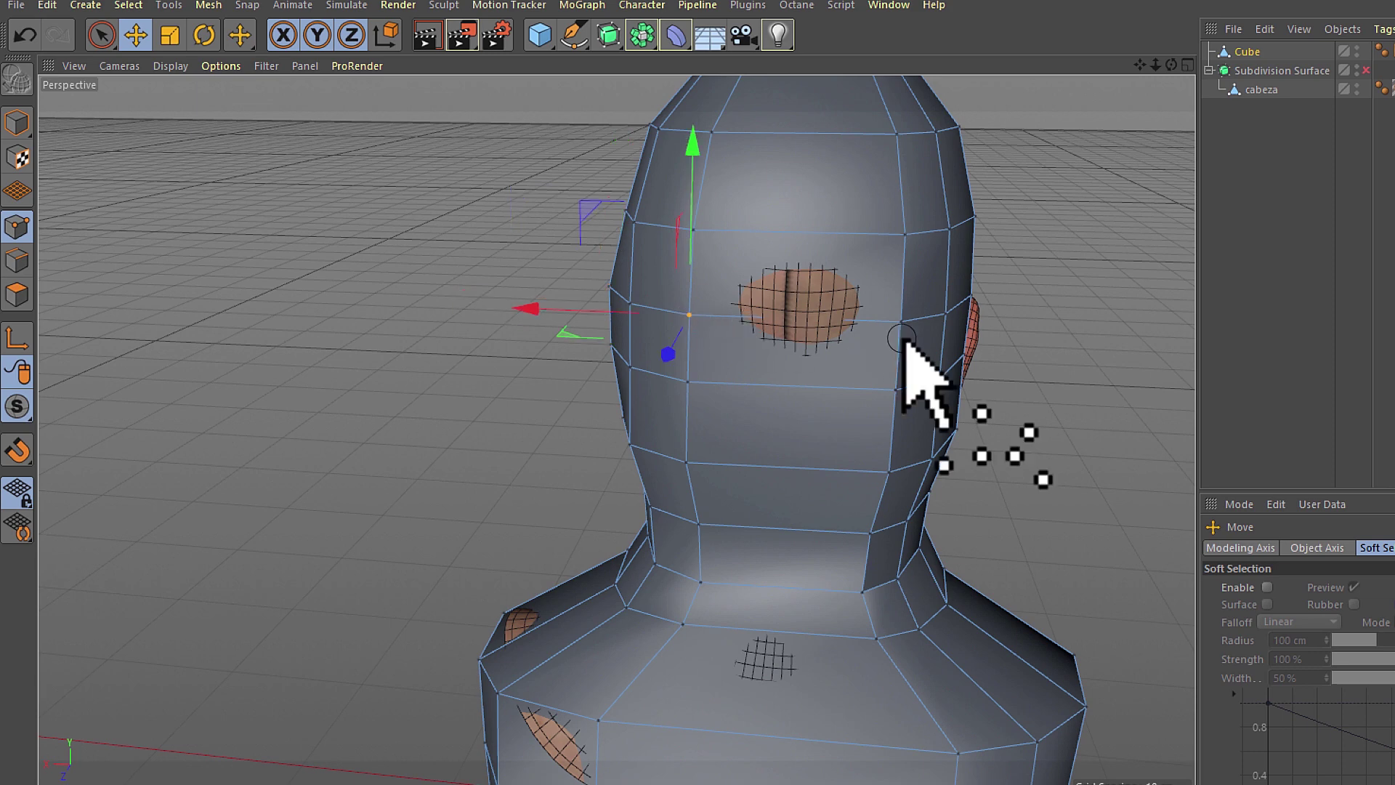
shift+click(905, 235)
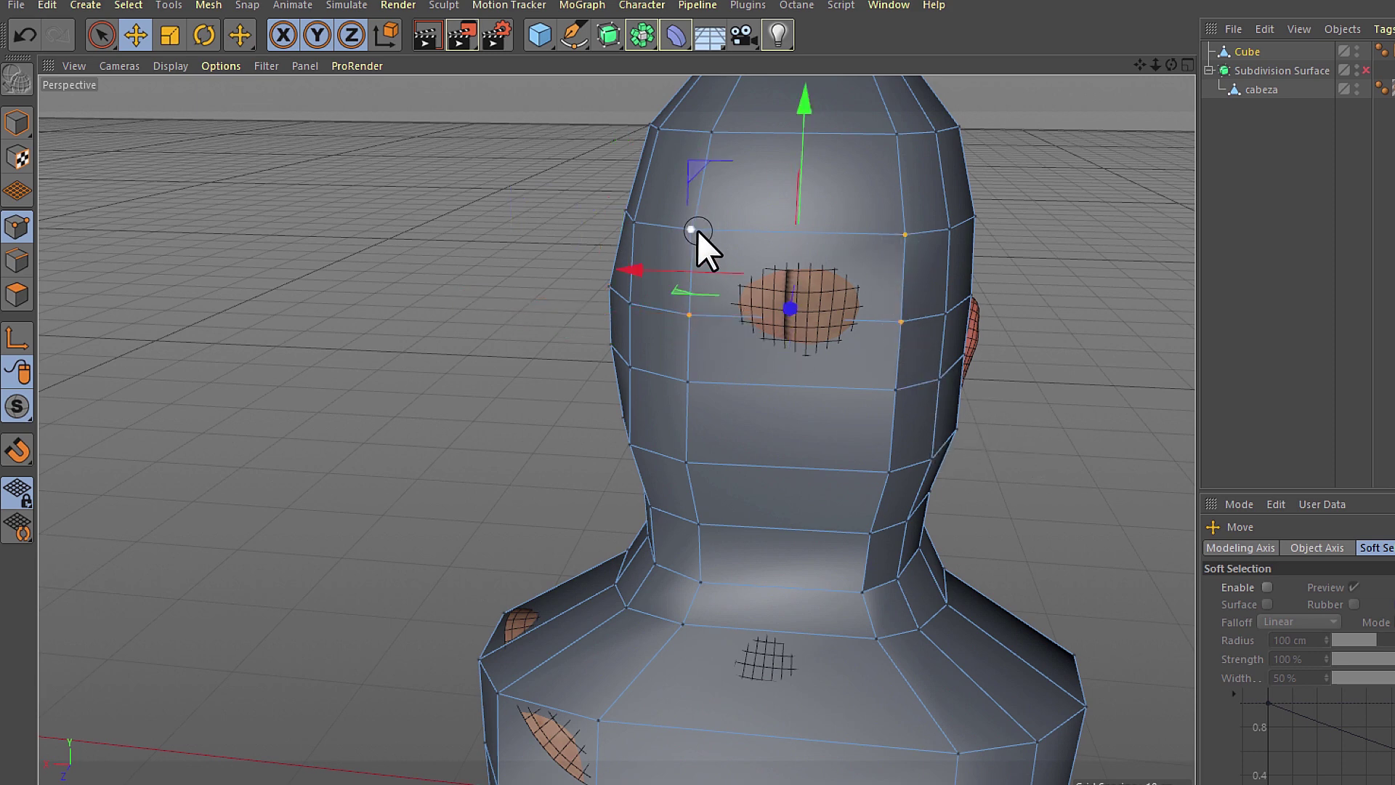
shift+click(695, 229)
mouse_move(795, 311)
mouse_down()
mouse_move(972, 296)
mouse_move(679, 225)
mouse_move(797, 289)
mouse_up()
- Select four points near the ear and move them closer to the ear
click(809, 293)
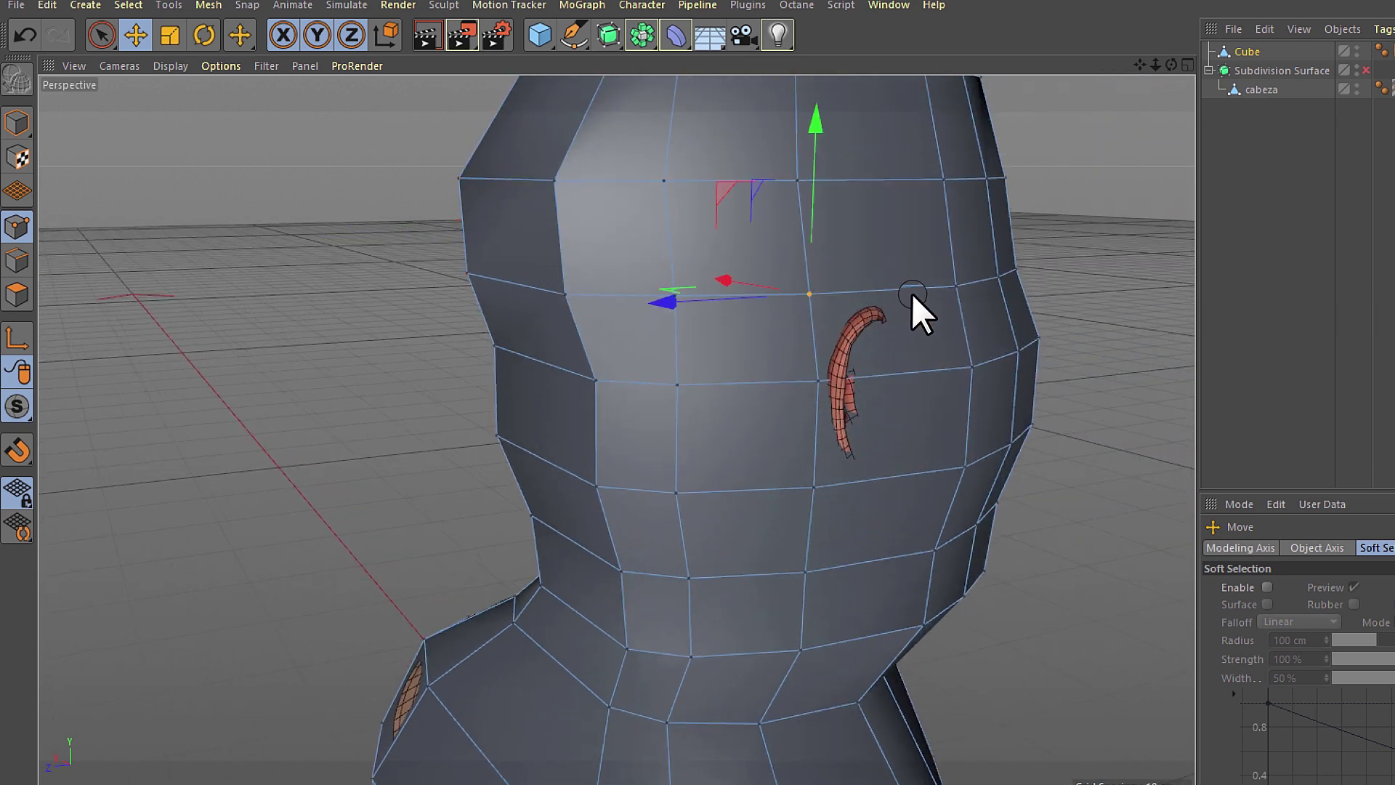
shift+click(957, 286)
shift+click(973, 367)
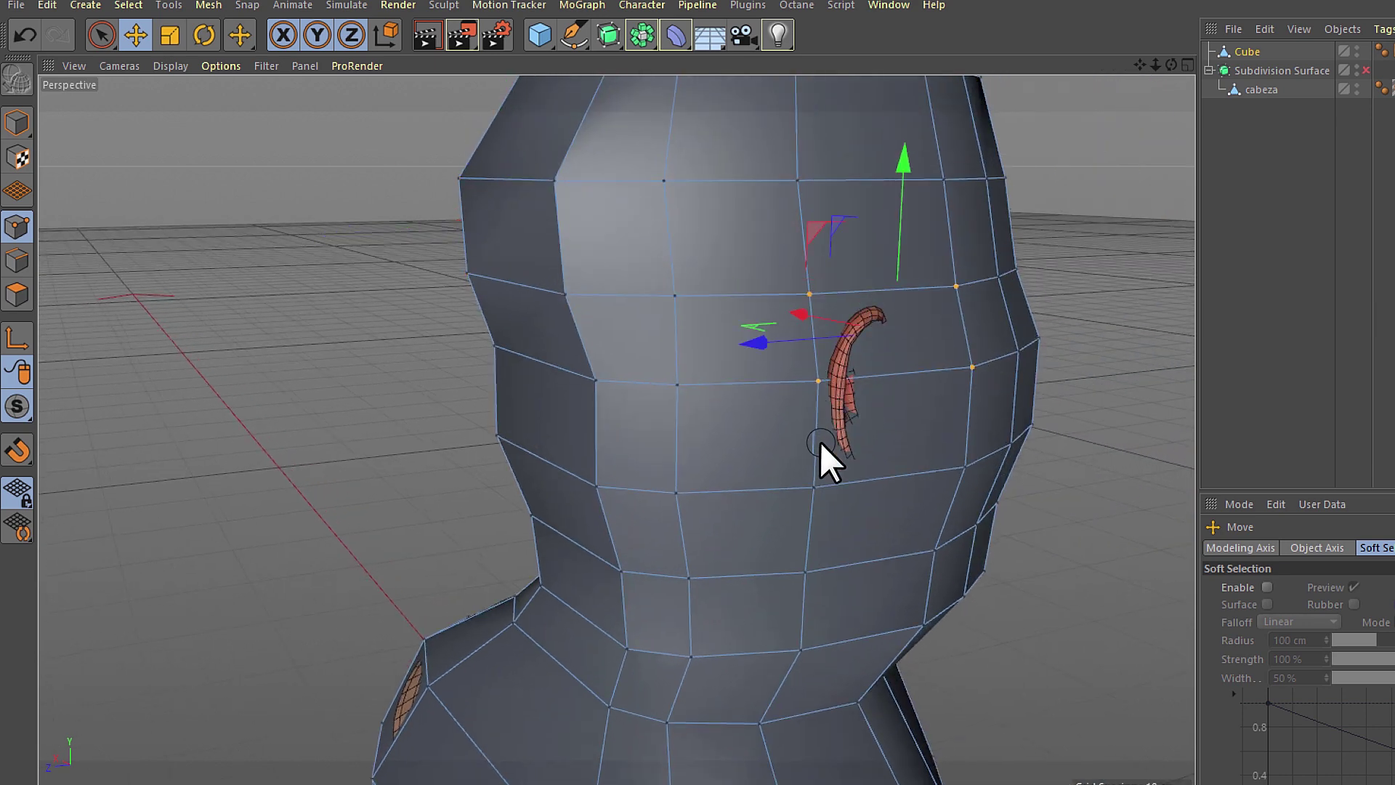
shift+click(787, 359)
mouse_move(813, 313)
mouse_down()
mouse_move(913, 351)
mouse_move(779, 233)
mouse_move(881, 468)
mouse_move(1036, 388)
mouse_move(813, 197)
mouse_move(826, 205)
mouse_up()
- Select the pedestal's shoulder corner points and review the figure from the front
click(856, 368)
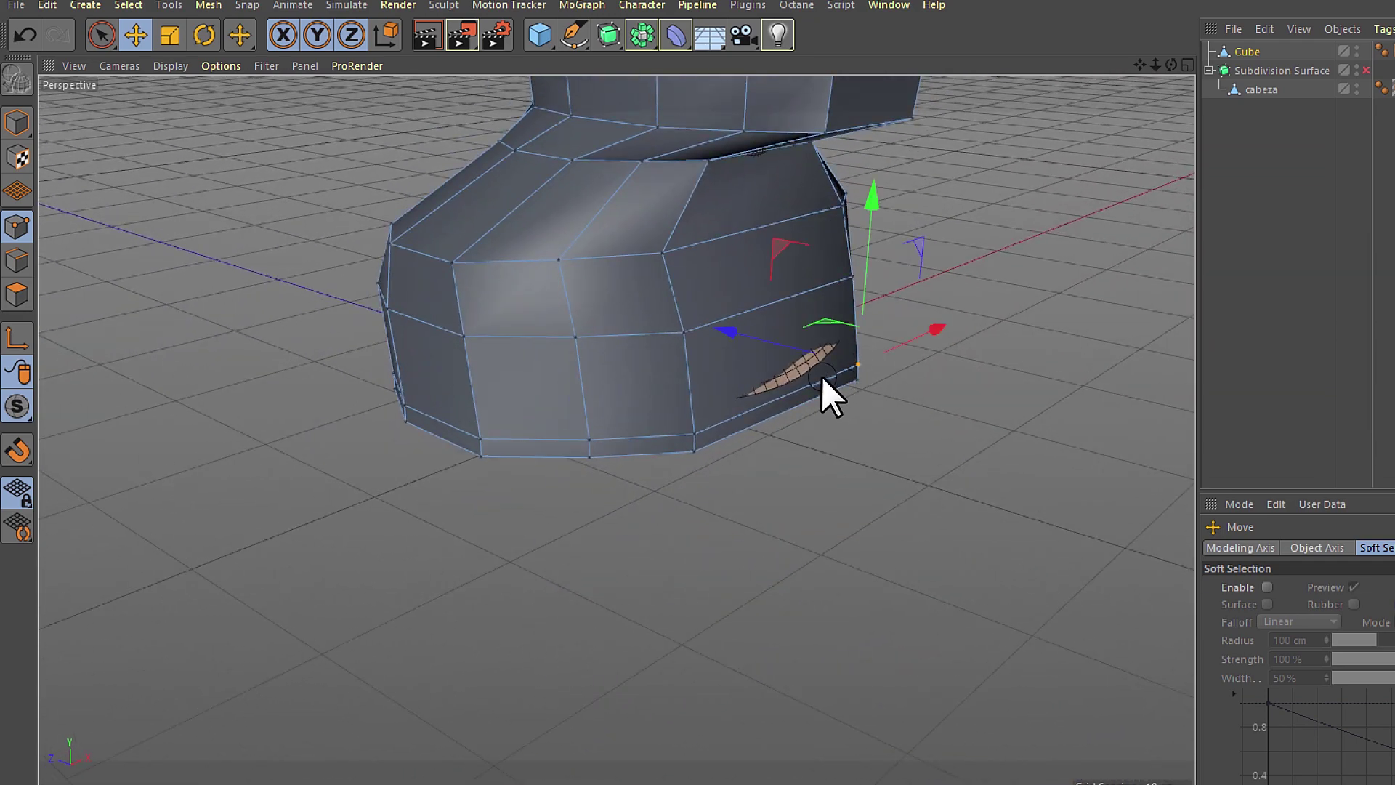
mouse_move(764, 351)
alt+mouse_down()
mouse_move(916, 344)
mouse_move(909, 265)
mouse_move(1028, 199)
mouse_move(944, 264)
alt+mouse_up()
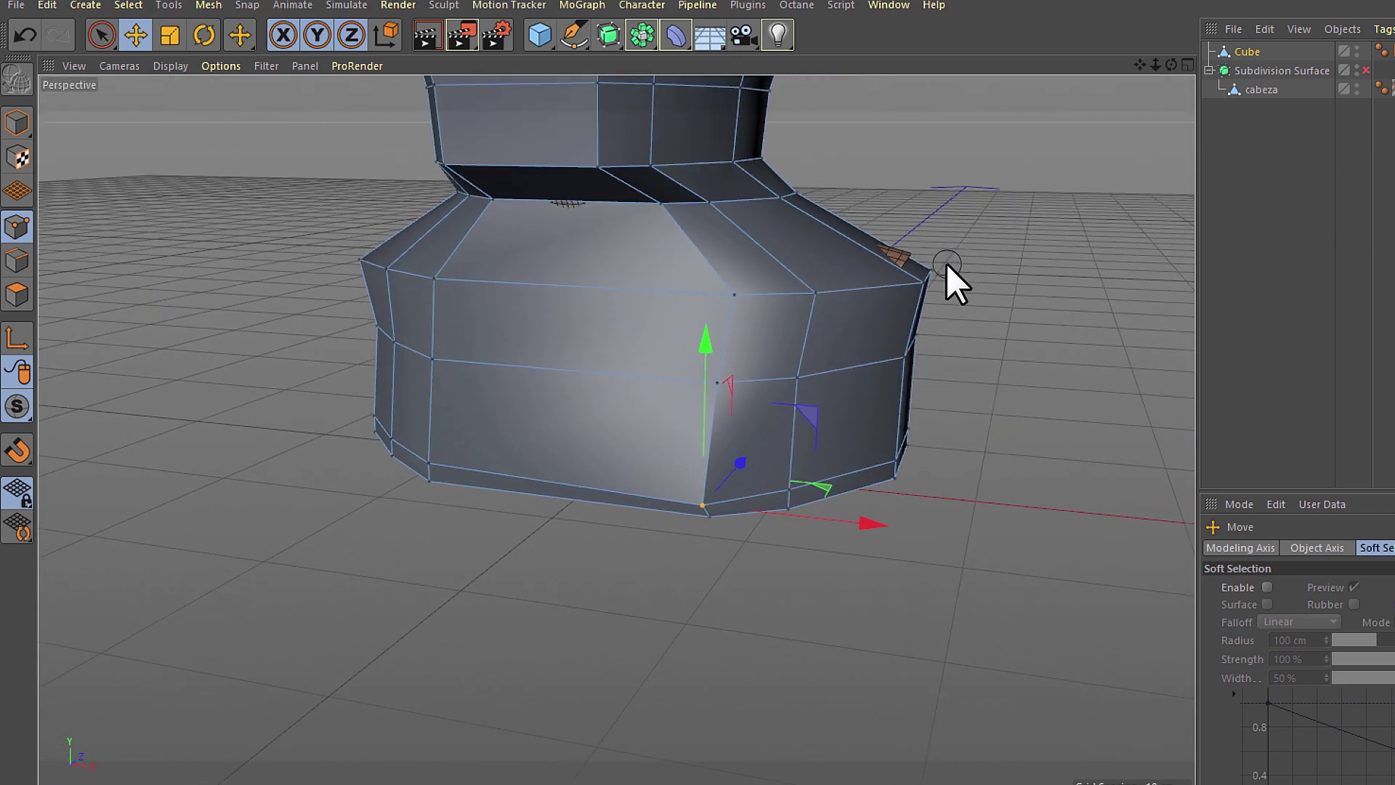
click(928, 267)
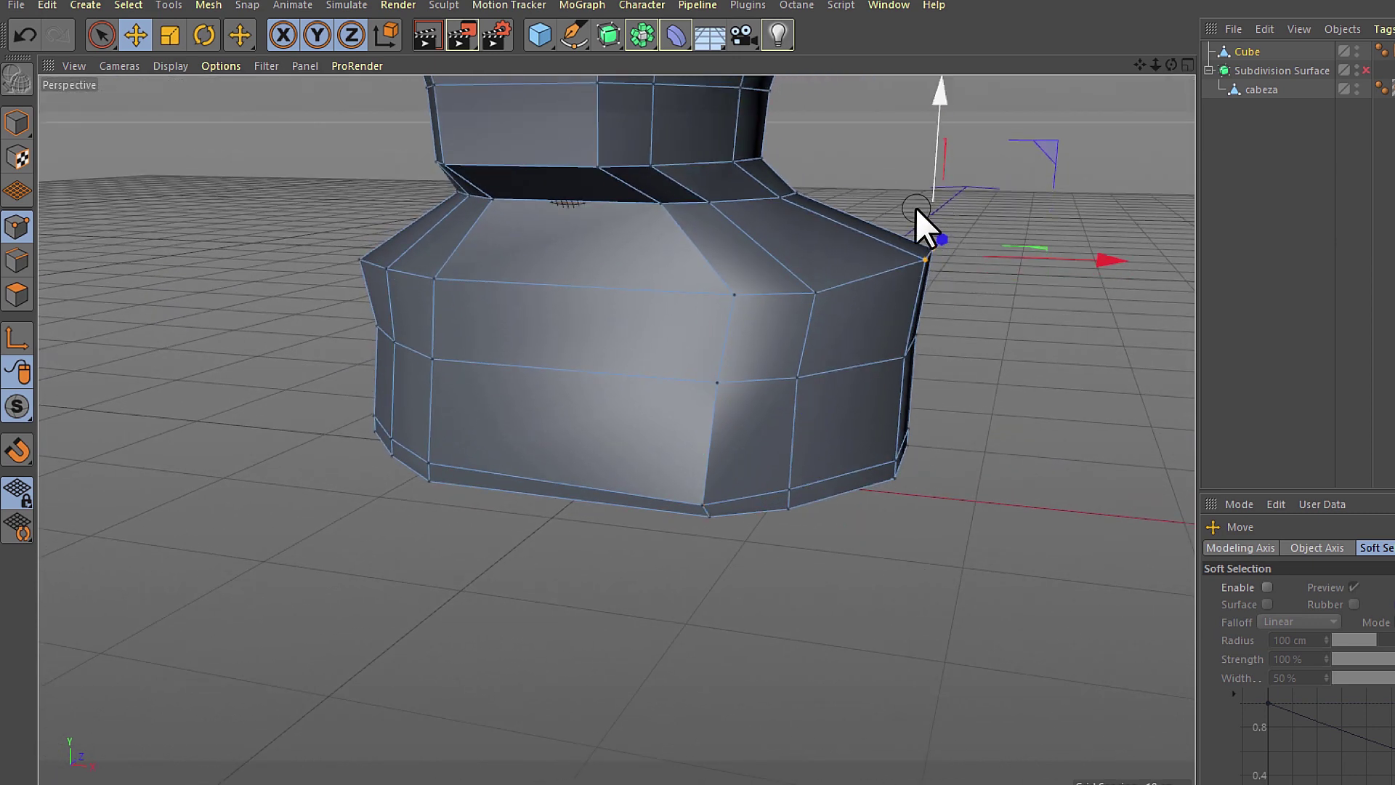
mouse_move(916, 207)
alt+mouse_down()
mouse_move(900, 331)
mouse_move(801, 291)
mouse_move(1109, 293)
mouse_move(1083, 373)
mouse_move(997, 429)
mouse_move(1049, 374)
mouse_move(744, 308)
mouse_move(911, 413)
mouse_move(763, 296)
mouse_move(673, 427)
mouse_move(609, 416)
alt+mouse_up()
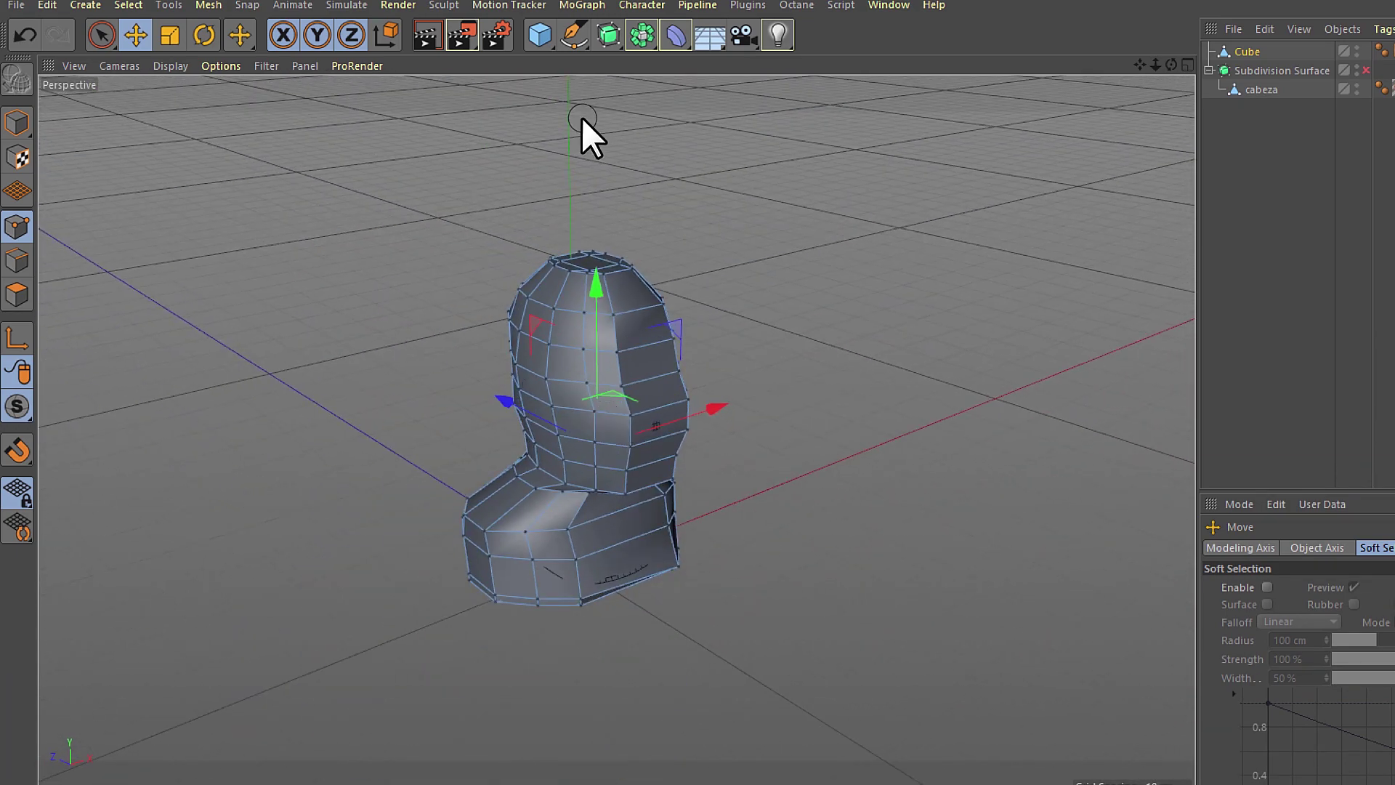
click(562, 36)
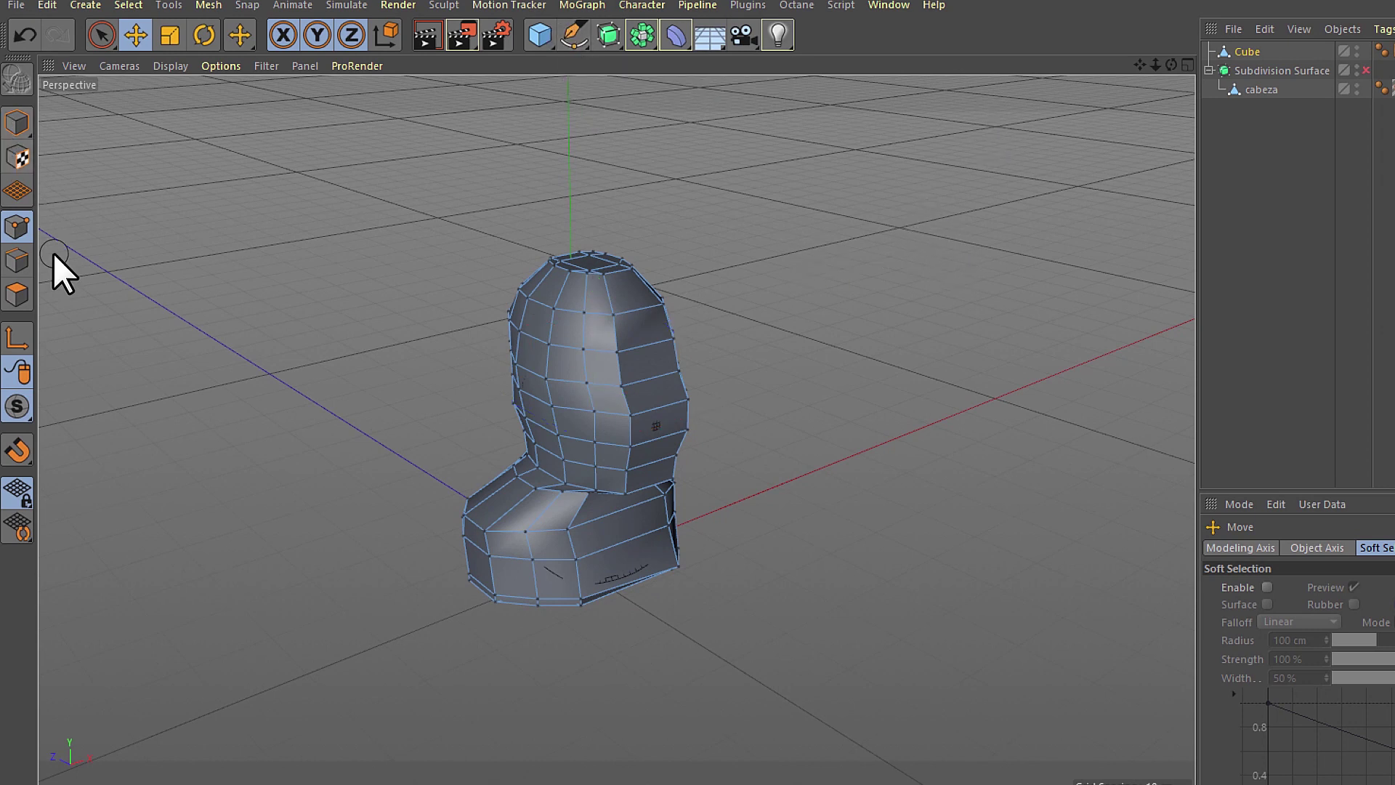
- In Model mode, hide the cabeza mesh, collapse Subdivision Surface and select the Cube
click(18, 125)
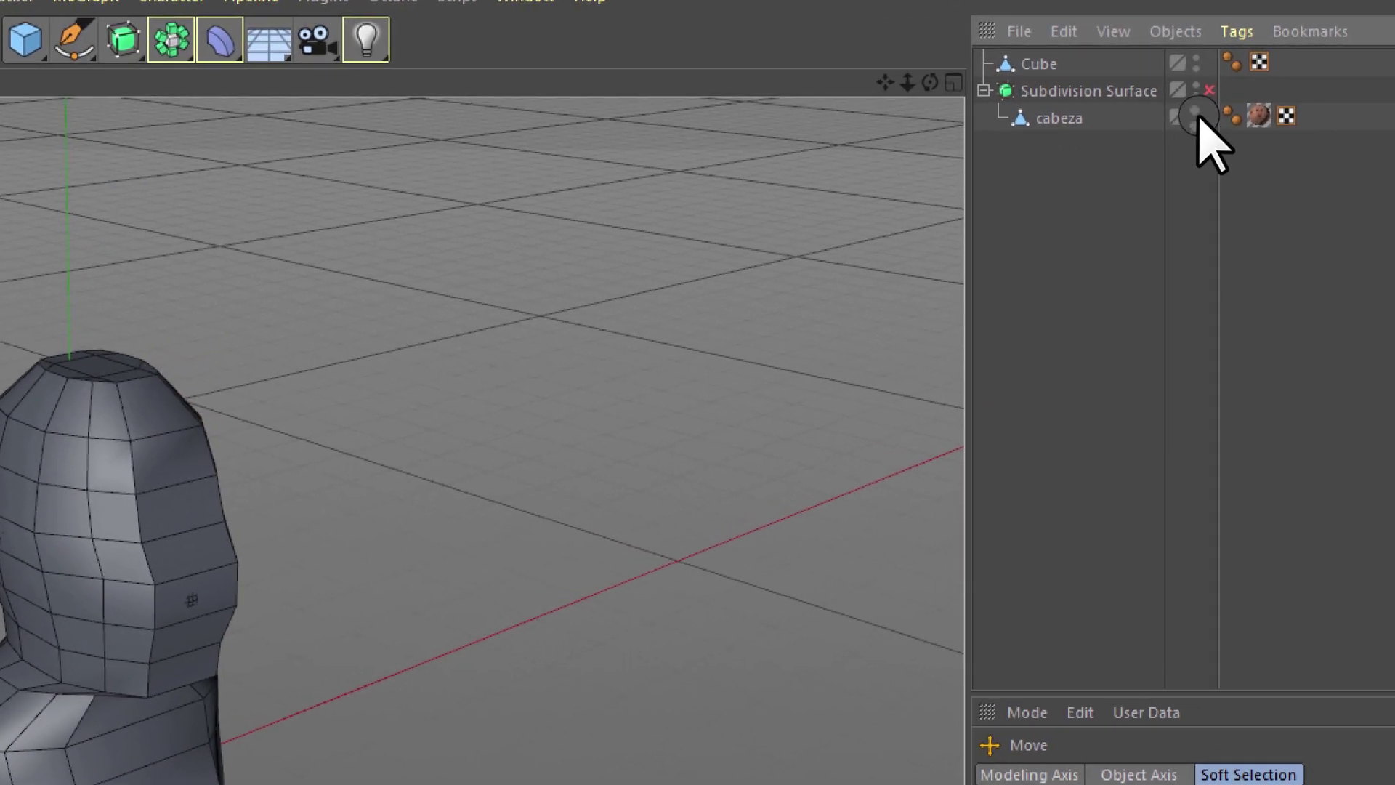
click(1356, 86)
click(984, 90)
click(1060, 72)
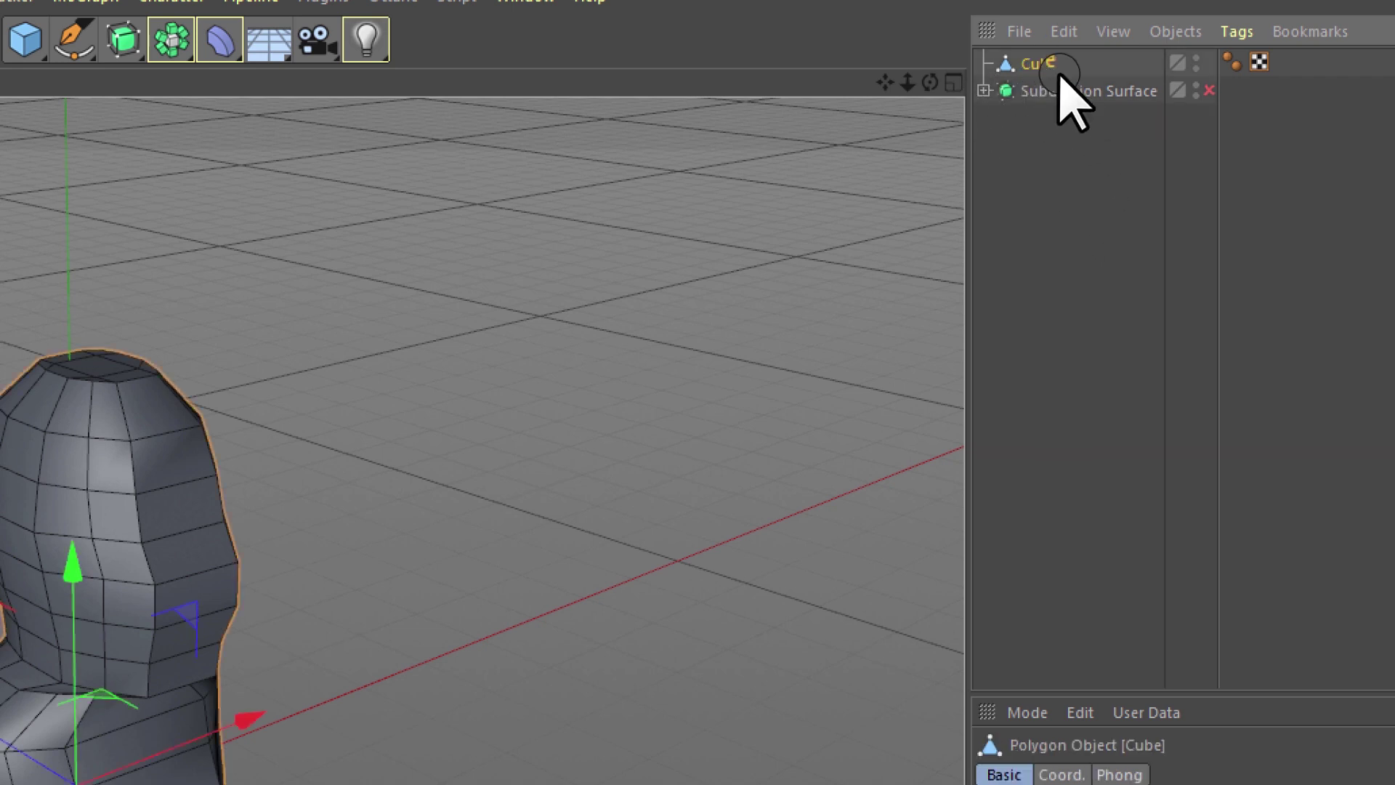
alt+drag(243, 336, 381, 654)
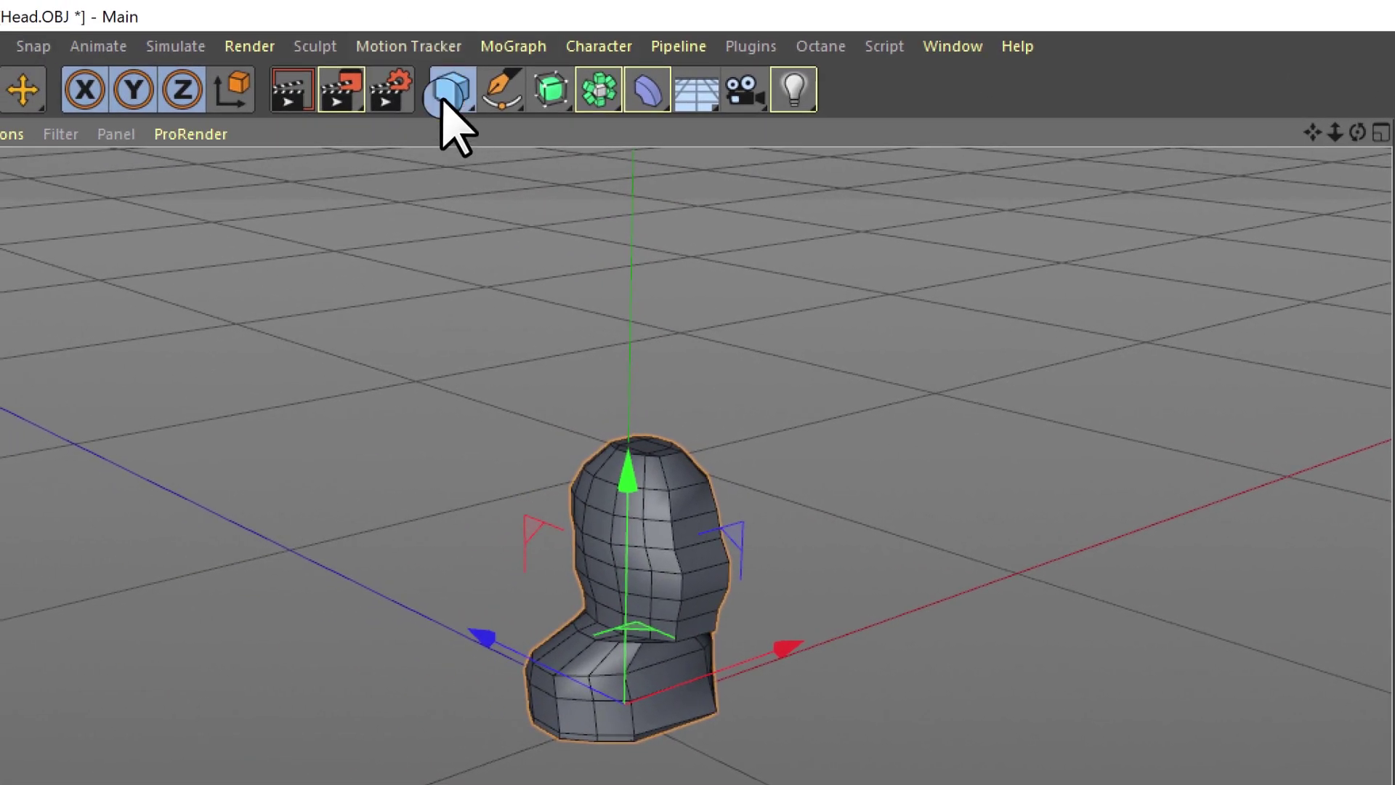
- Add a new Null object and name it 'cabeza'
click(452, 89)
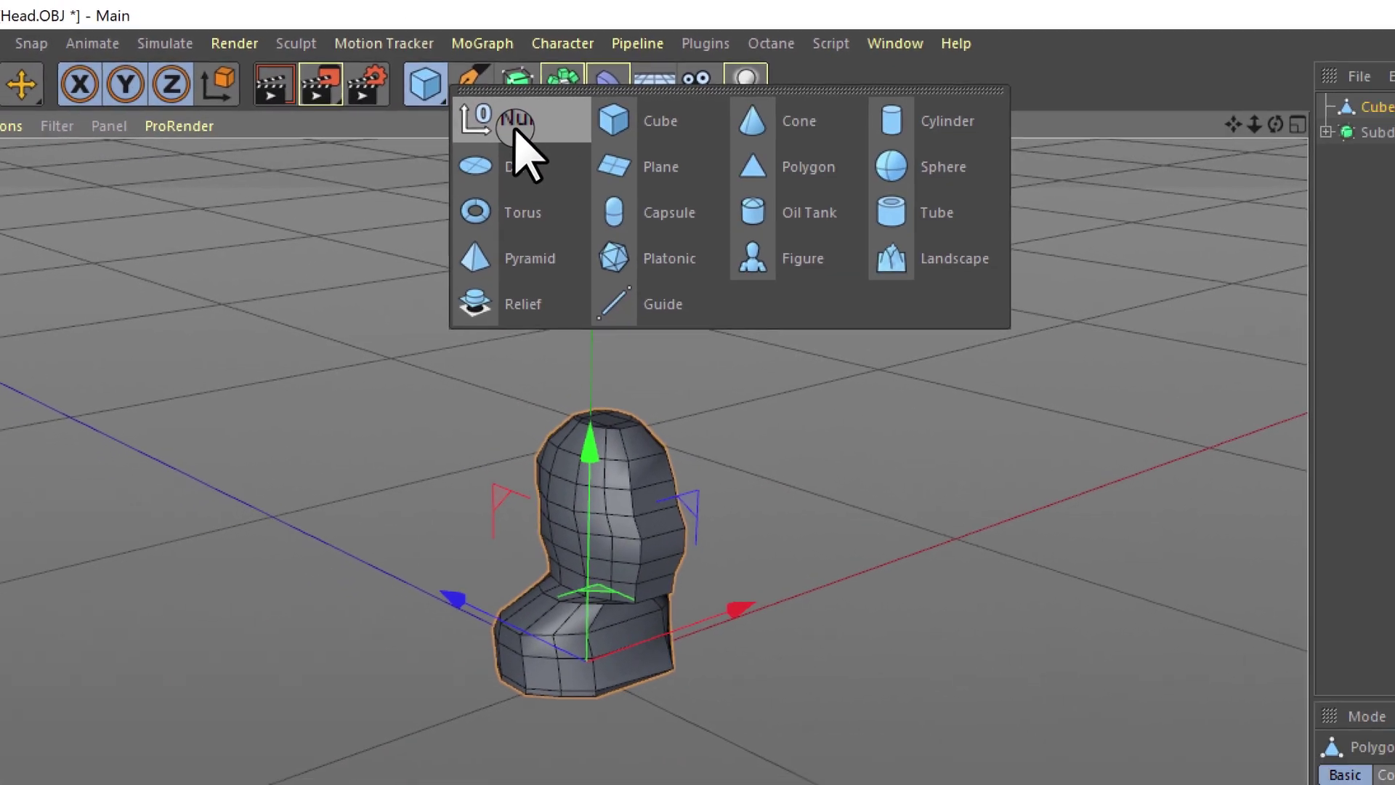
click(550, 138)
double_click(977, 75)
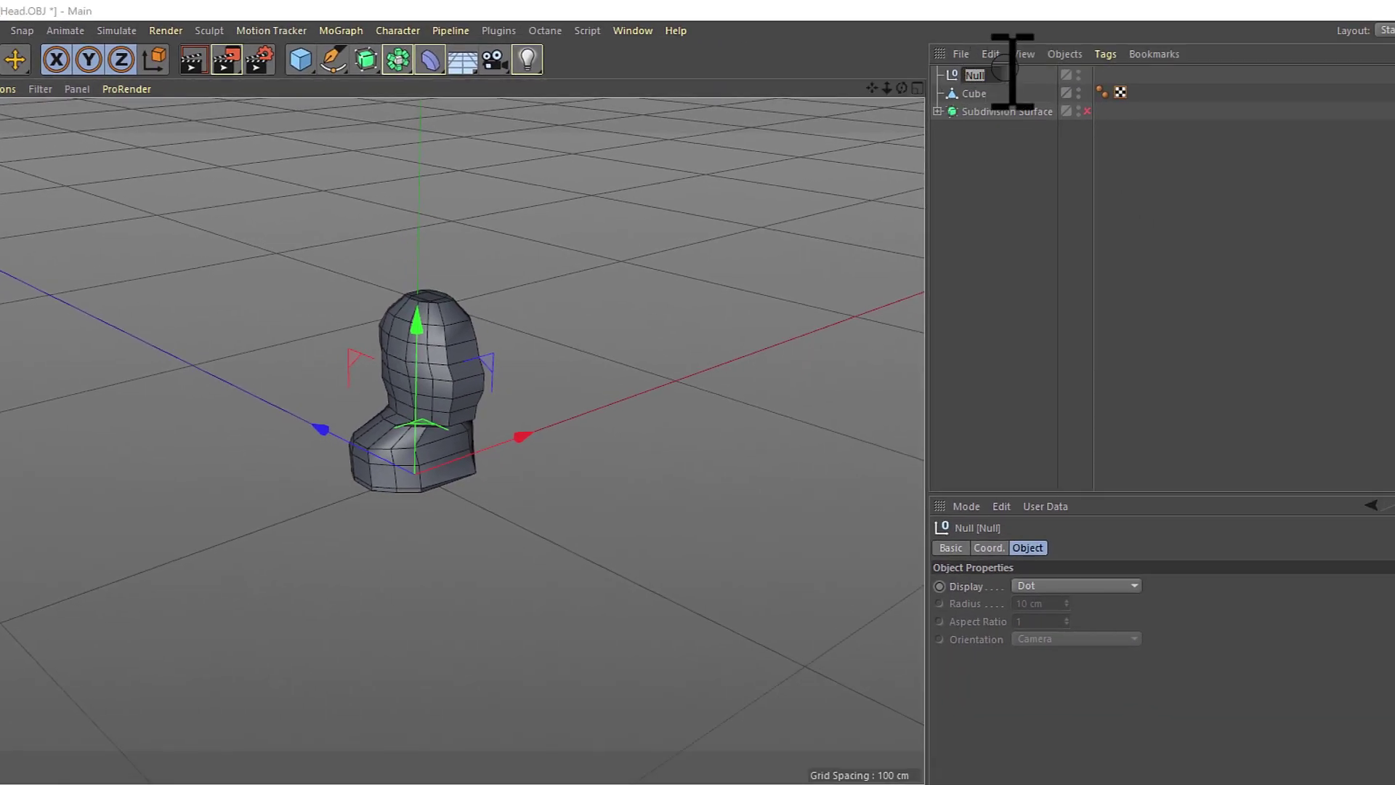
text(cabeza)
key(Return)
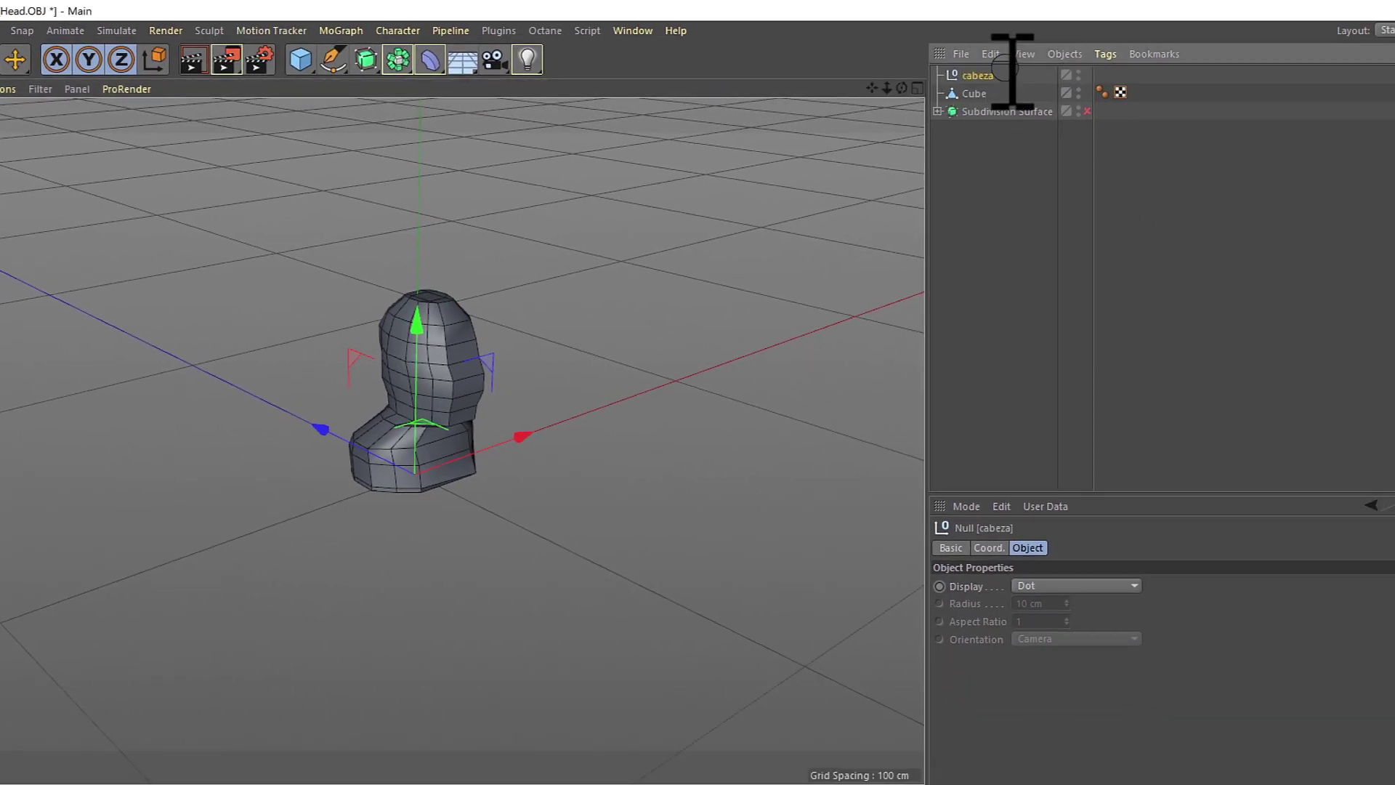
- Parent Cube and Subdivision Surface under cabeza and lift the group slightly upward
click(1018, 95)
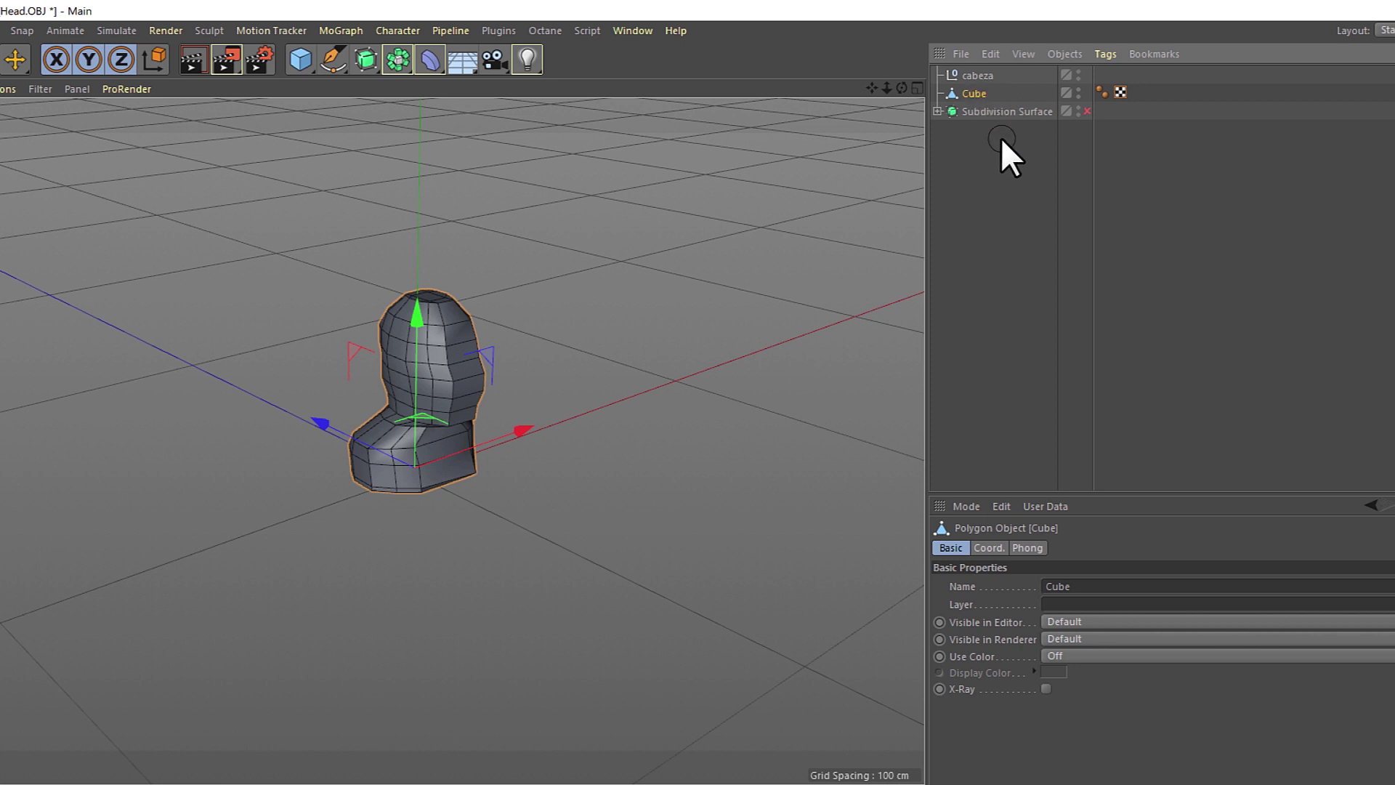
ctrl+click(978, 111)
drag(976, 91, 992, 76)
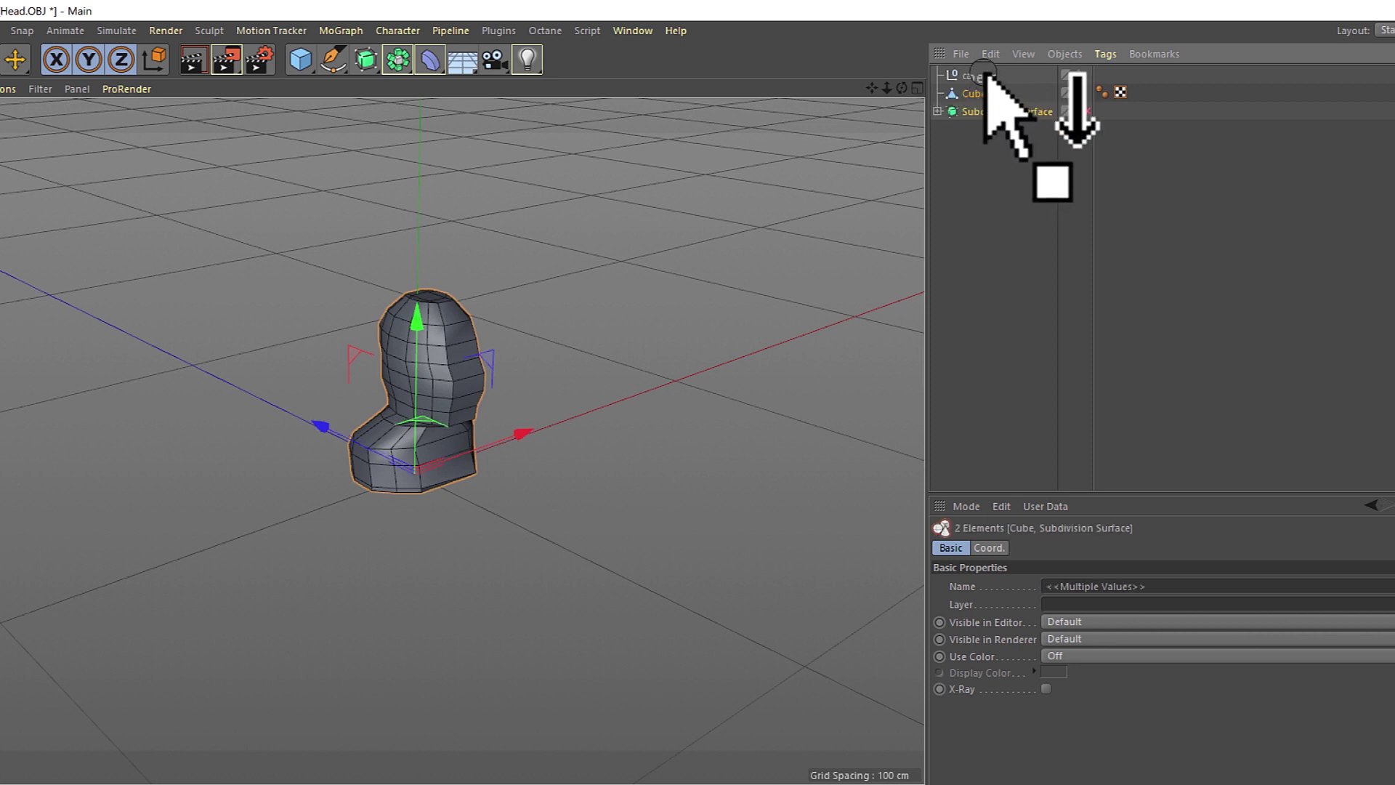
click(996, 129)
click(937, 75)
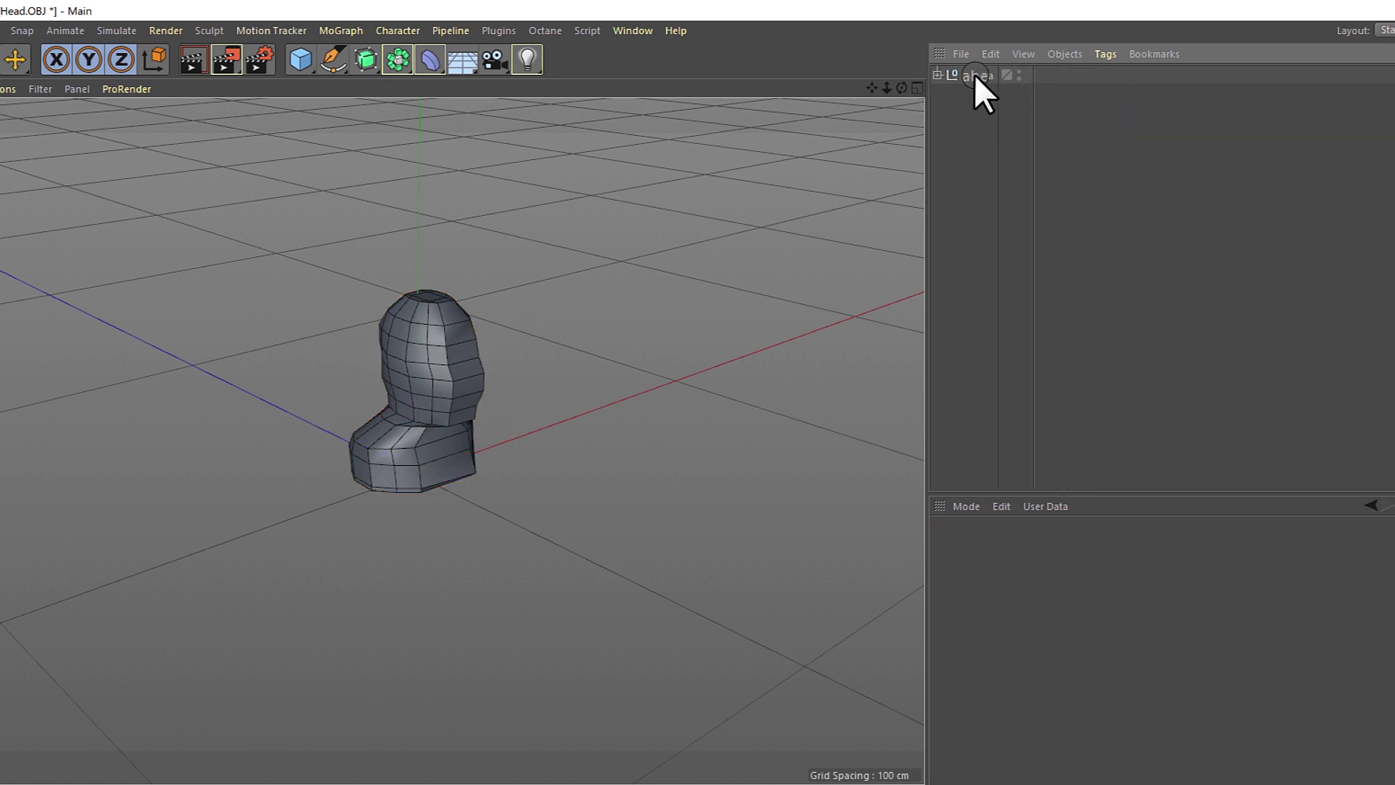
click(975, 74)
mouse_move(469, 278)
mouse_down()
mouse_move(466, 175)
mouse_move(663, 315)
mouse_move(72, 330)
mouse_move(636, 372)
mouse_move(423, 328)
mouse_move(408, 294)
mouse_move(454, 271)
mouse_up()
- Add a Floor object and orbit to frame the head above it
click(457, 65)
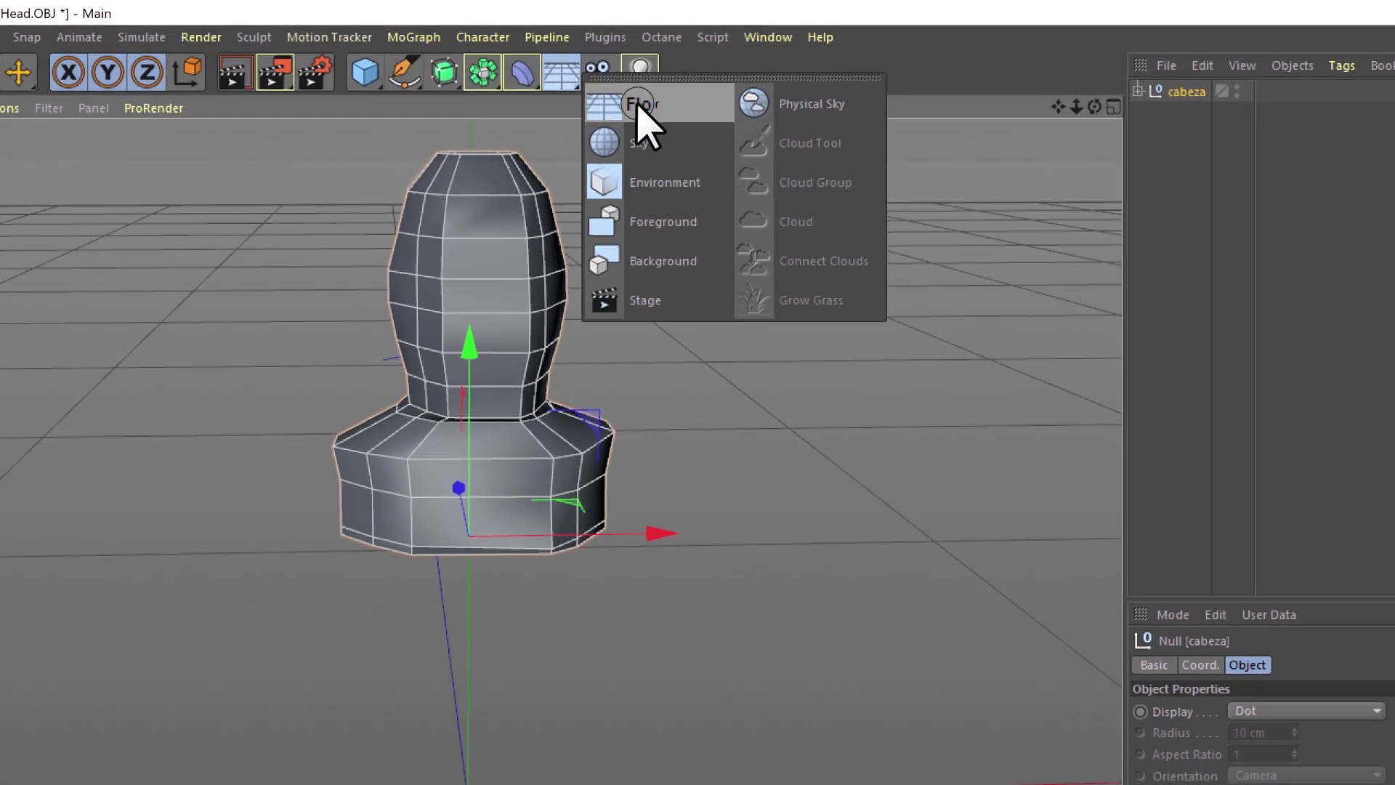
click(641, 109)
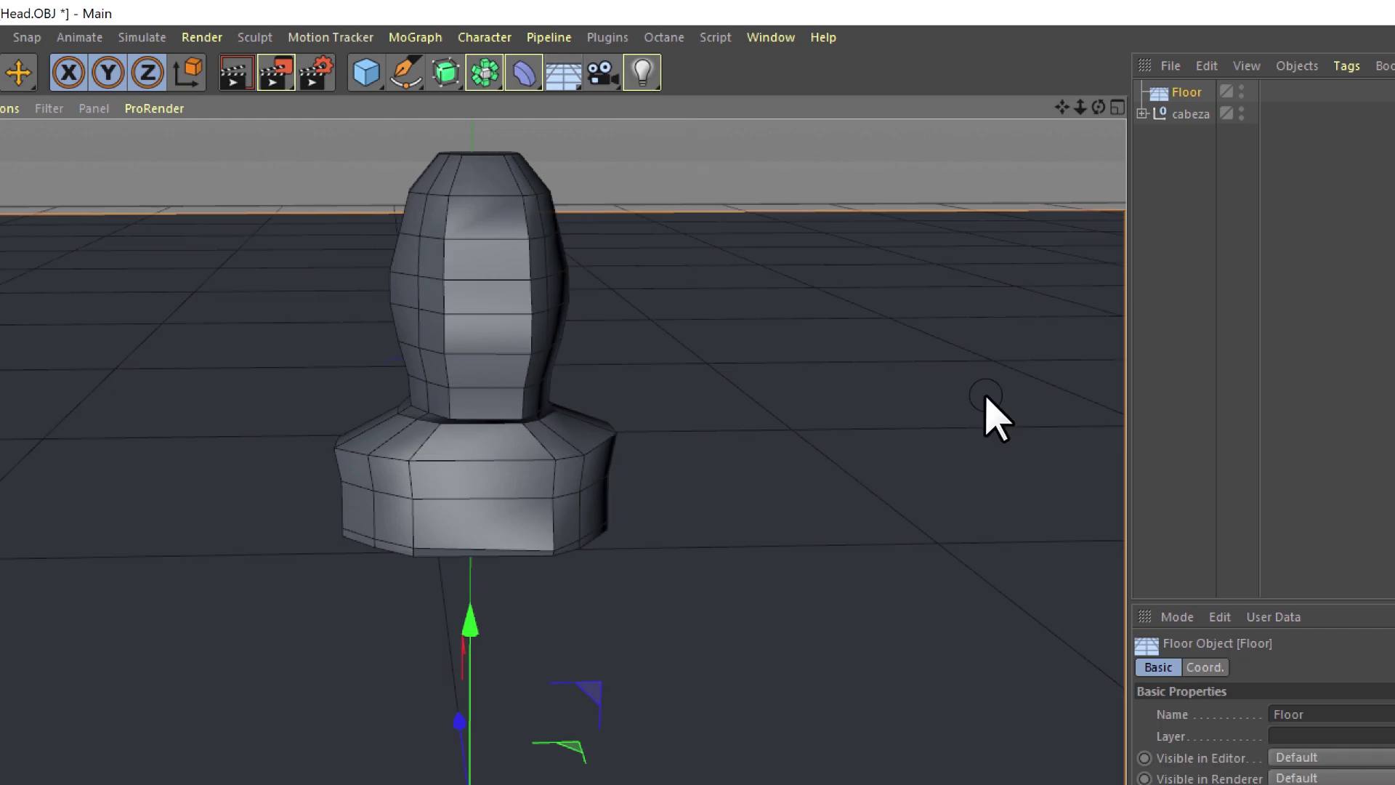
scroll(639, 618, down, 5)
mouse_move(640, 618)
alt+mouse_down()
mouse_move(978, 549)
mouse_move(773, 560)
mouse_move(592, 523)
alt+mouse_up()
scroll(639, 312, up, 5)
mouse_move(640, 313)
alt+mouse_down()
mouse_move(639, 483)
mouse_move(601, 482)
mouse_move(582, 602)
mouse_move(560, 618)
alt+mouse_up()
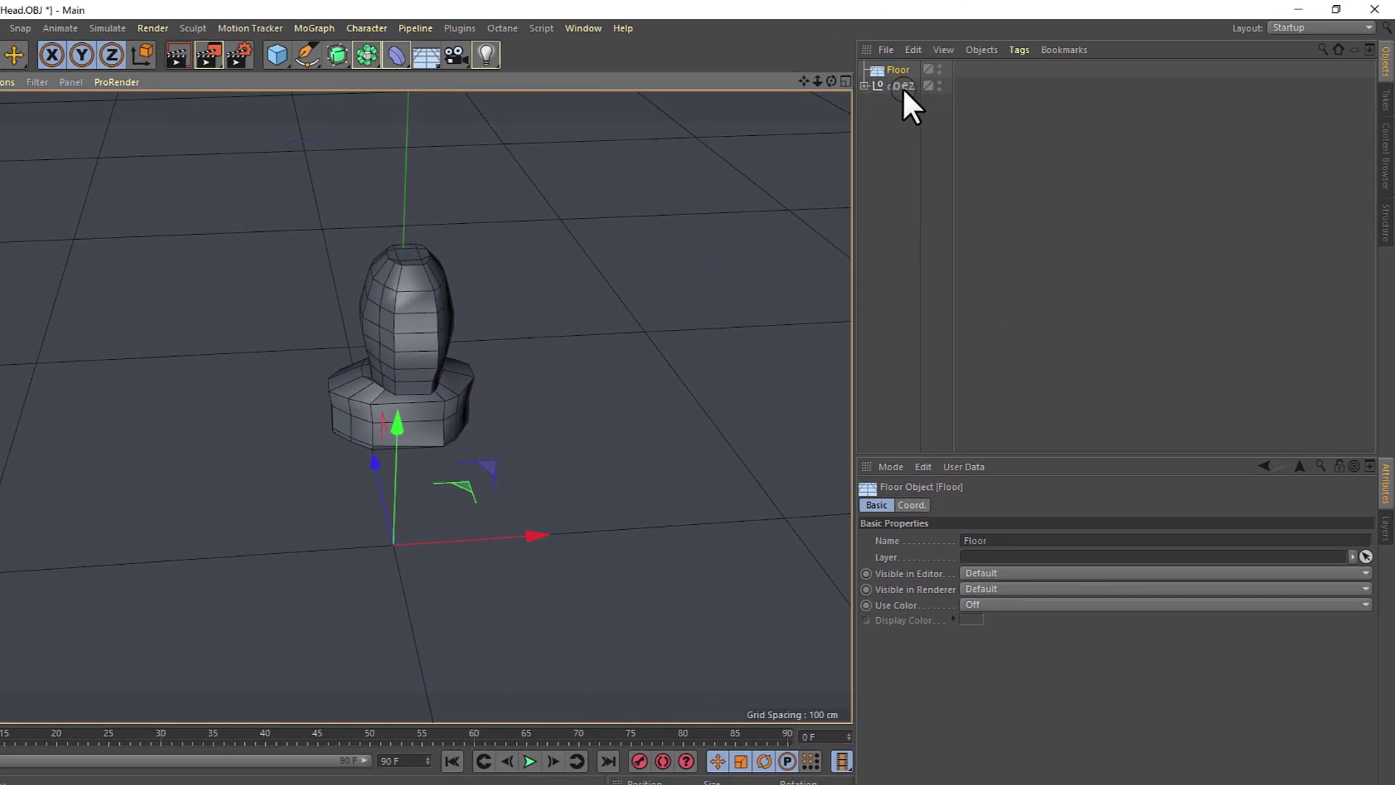
- Give the Floor a Collider Body simulation tag and expand the cabeza group
right_click(894, 70)
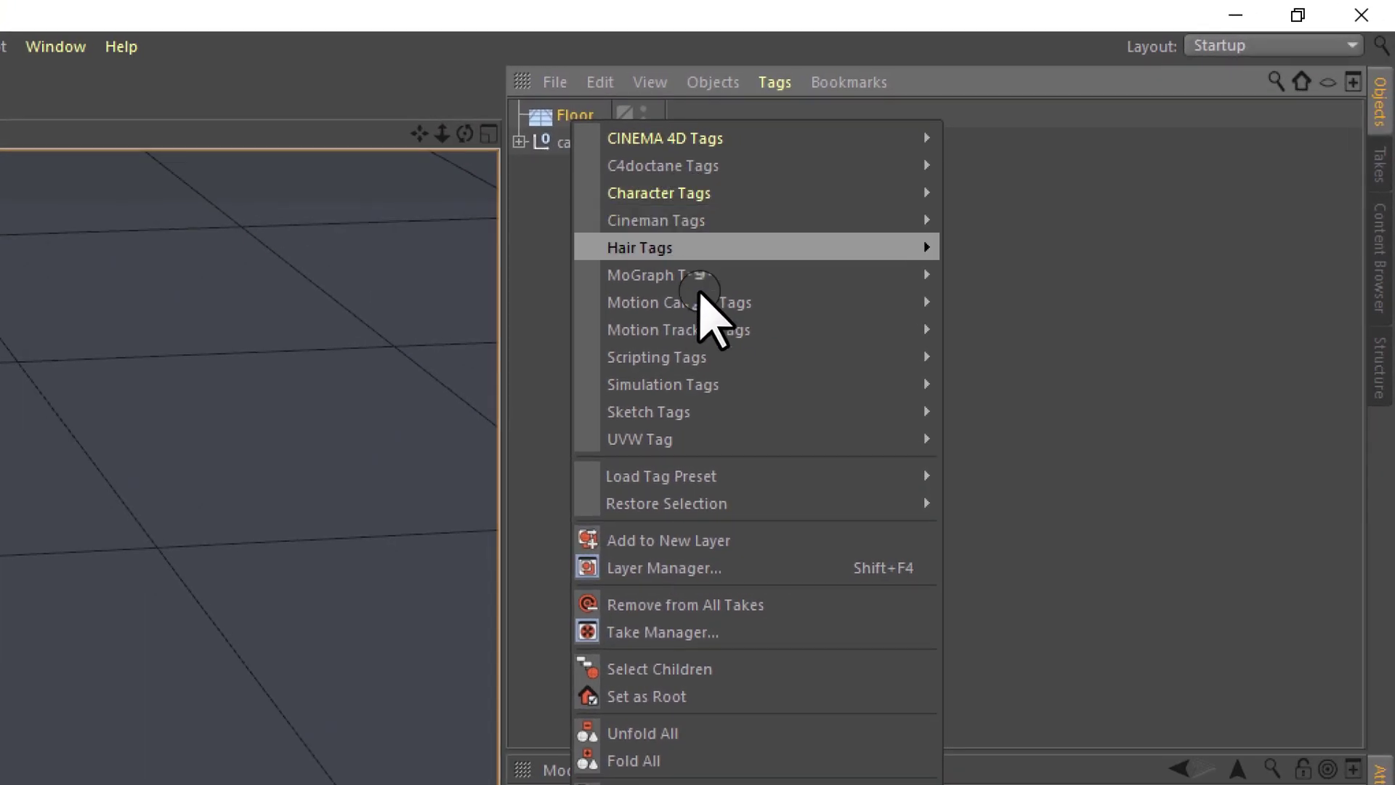
mouse_move(663, 384)
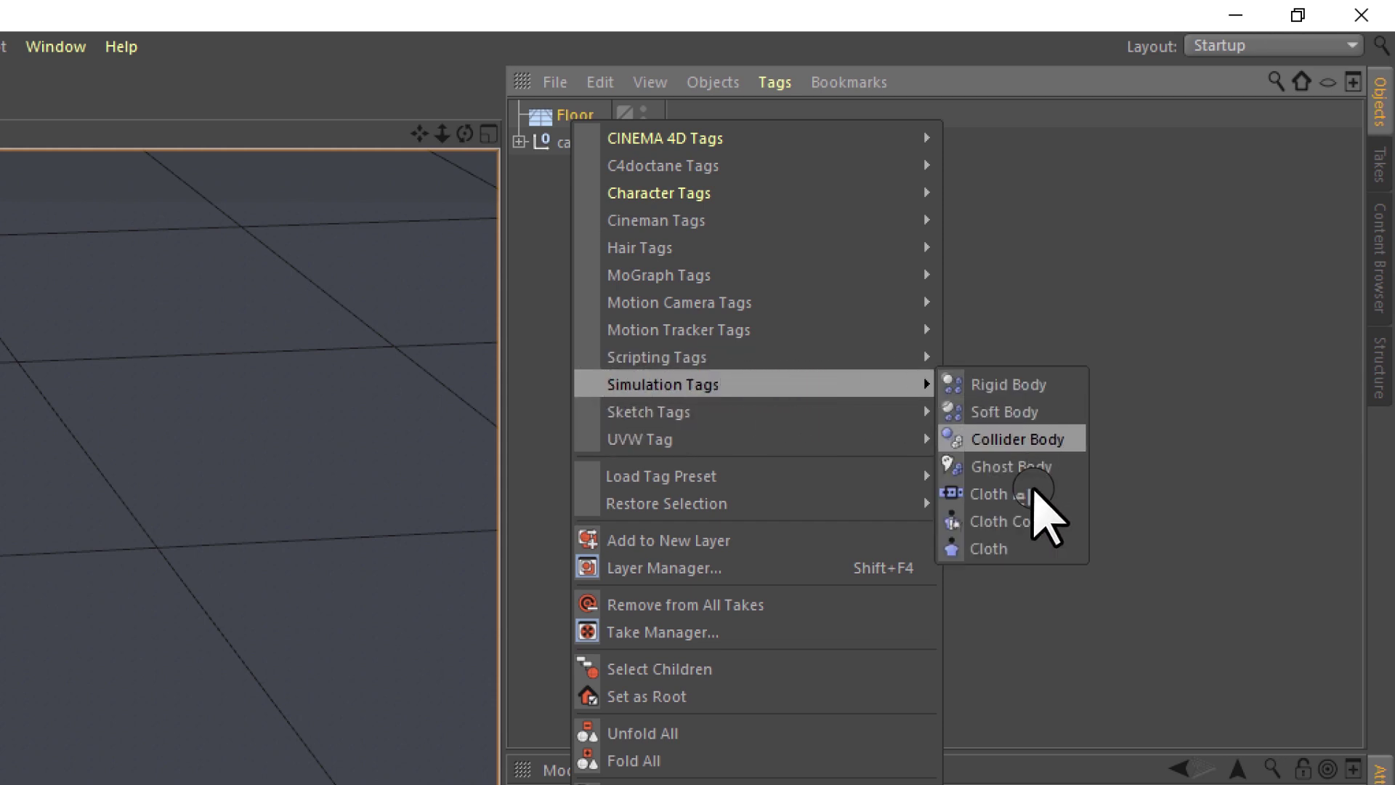
click(967, 442)
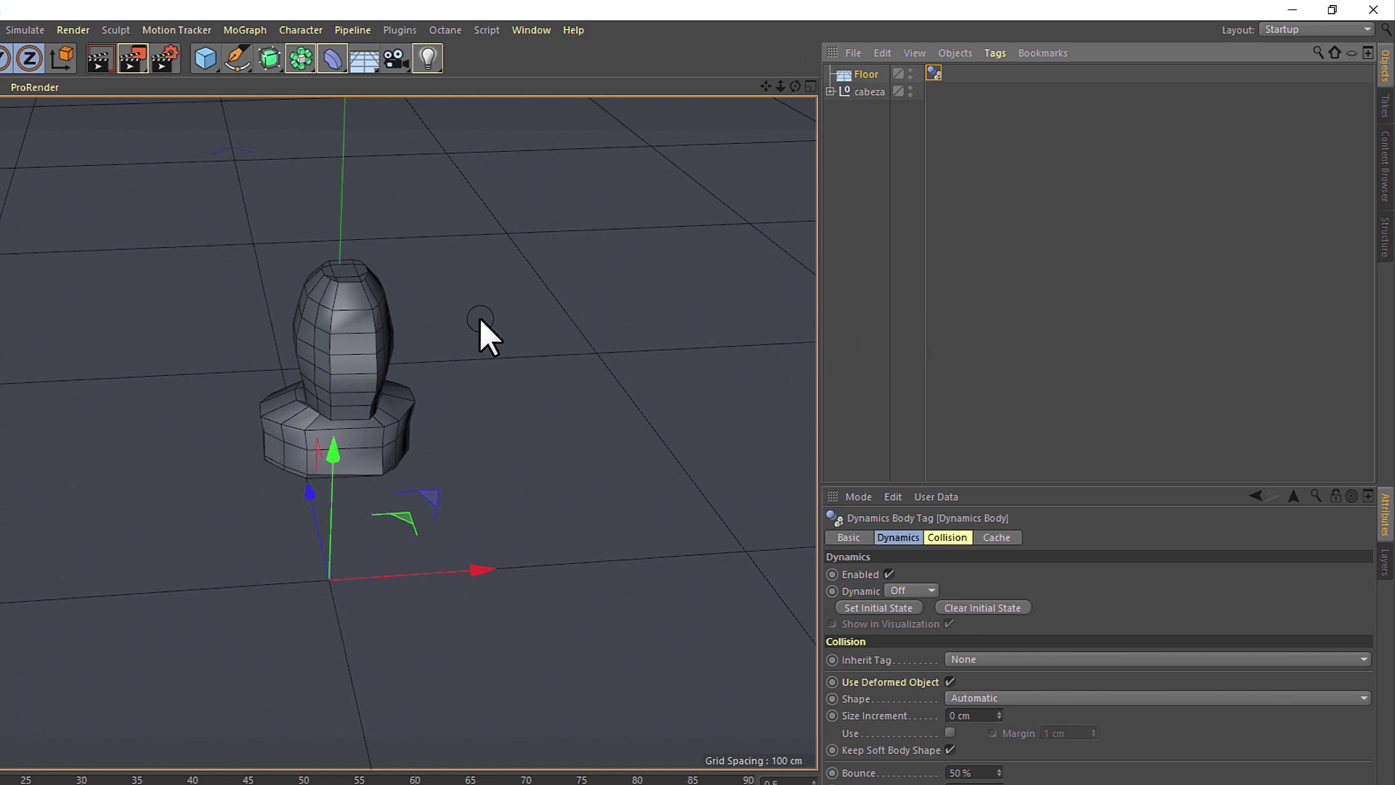
click(837, 94)
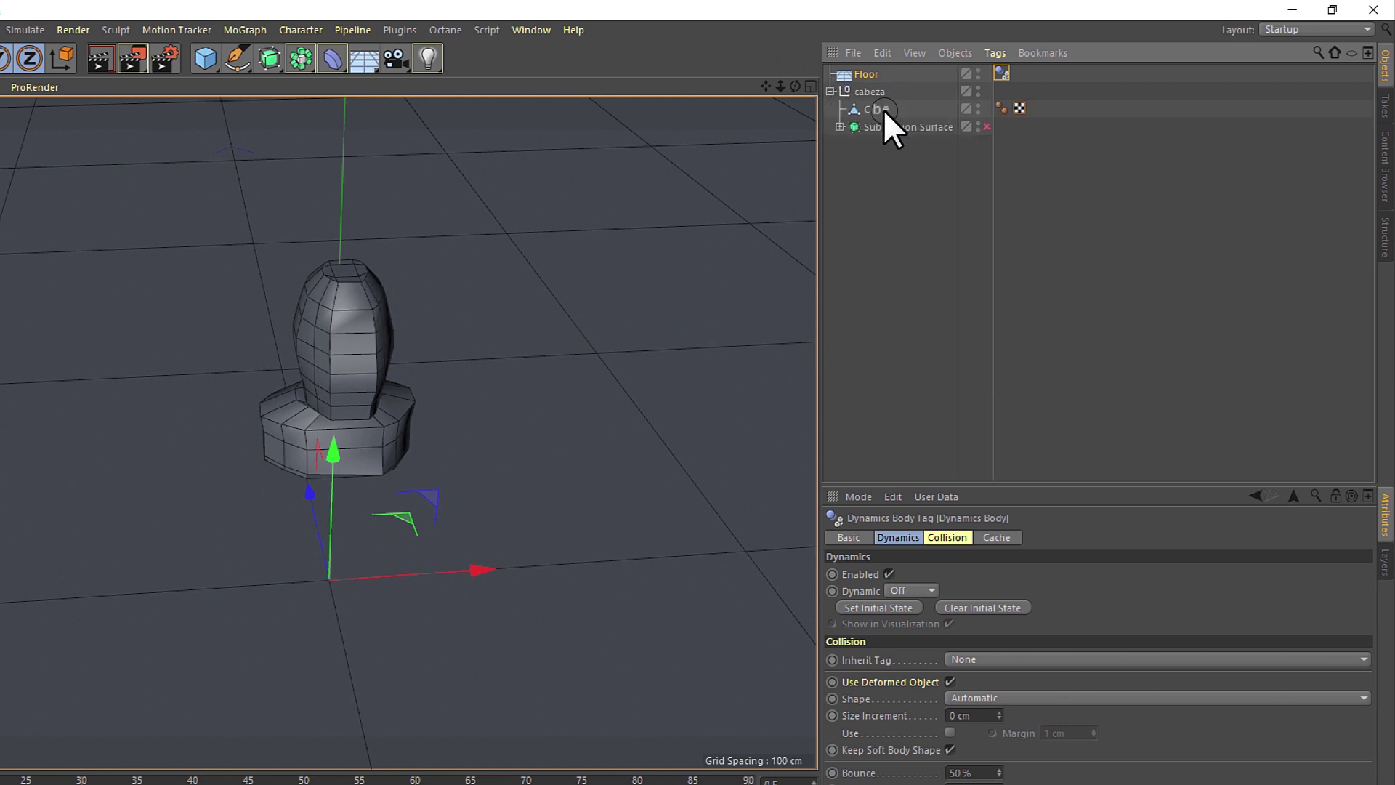
- Tag the Cube head mesh inside cabeza as a Soft Body and frame it with the floor
click(883, 109)
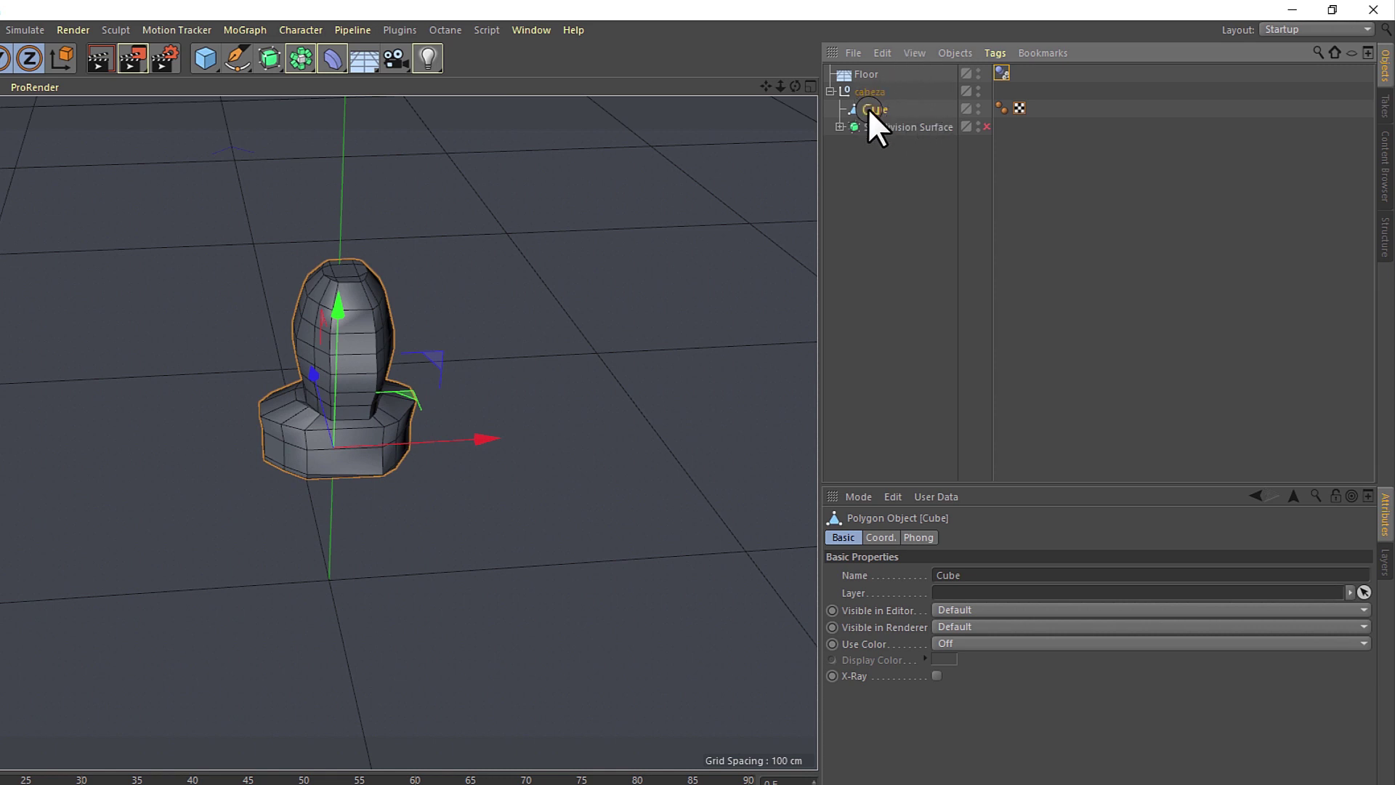
right_click(870, 108)
click(964, 277)
right_click(881, 112)
mouse_move(940, 283)
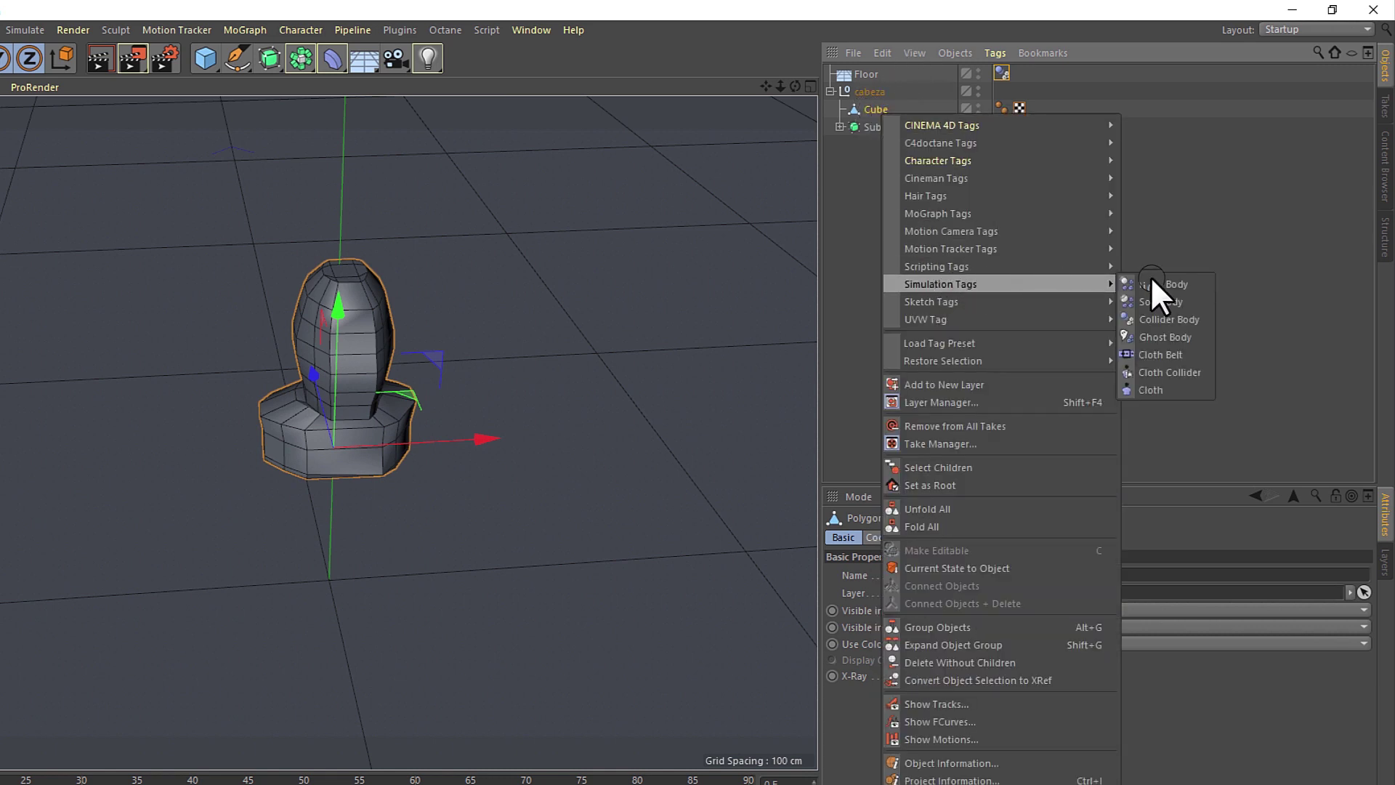
click(1183, 299)
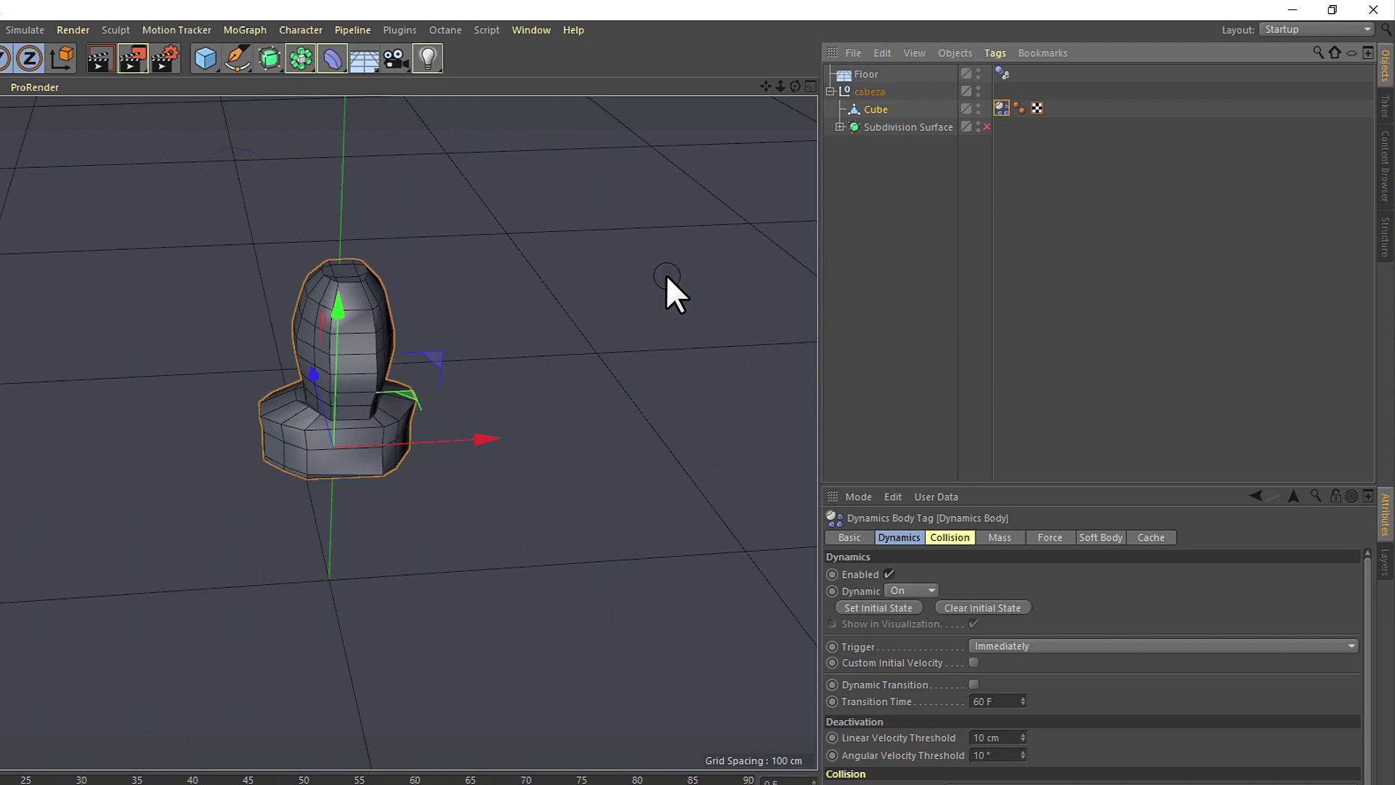
mouse_move(343, 255)
alt+mouse_down()
mouse_move(378, 417)
mouse_move(558, 382)
mouse_move(418, 211)
mouse_move(369, 380)
mouse_move(390, 360)
mouse_move(334, 362)
mouse_move(587, 306)
mouse_move(894, 268)
mouse_move(629, 386)
alt+mouse_up()
- Play the fall from a low side angle, replay it, then rewind to frame 0
click(725, 751)
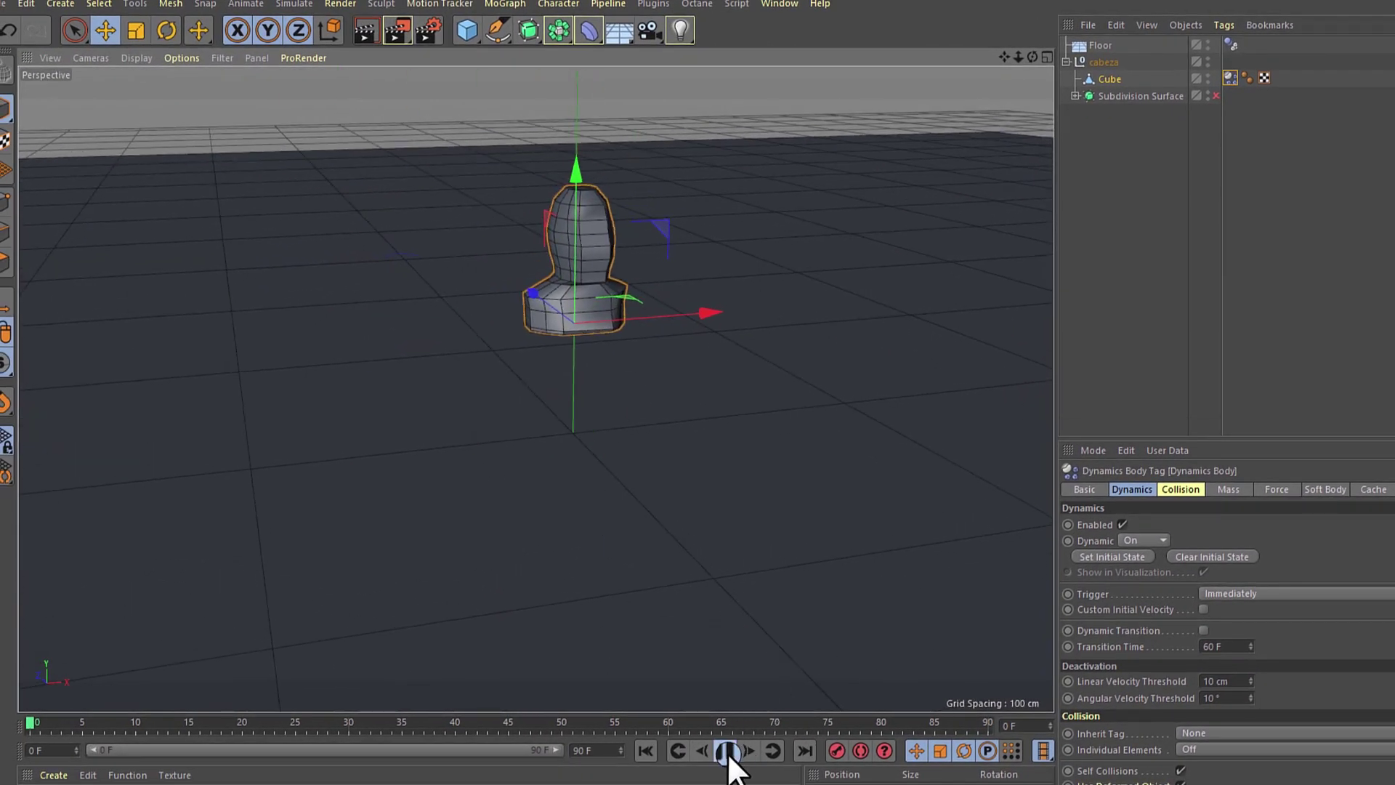
mouse_move(653, 423)
alt+mouse_down()
mouse_move(643, 442)
mouse_move(588, 424)
alt+mouse_up()
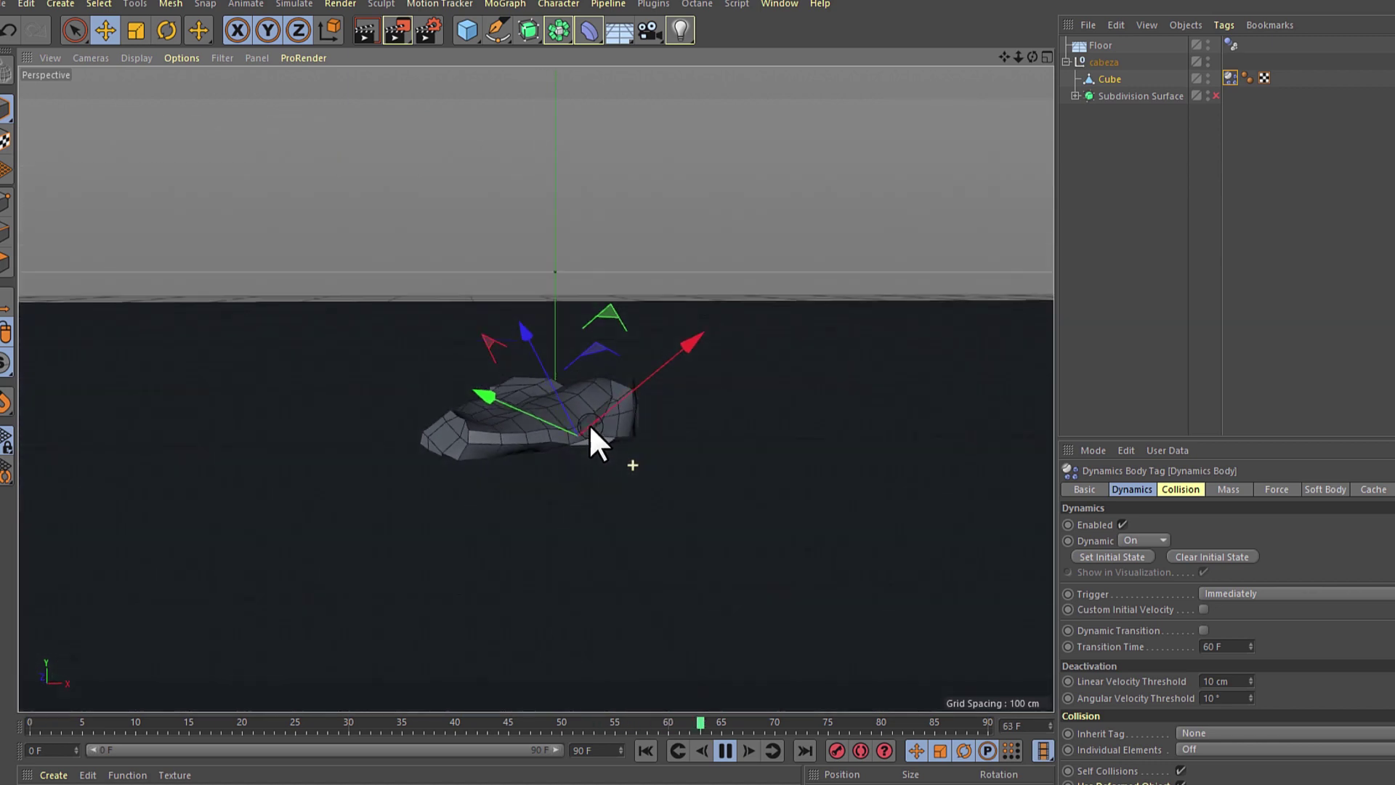
click(646, 751)
click(726, 751)
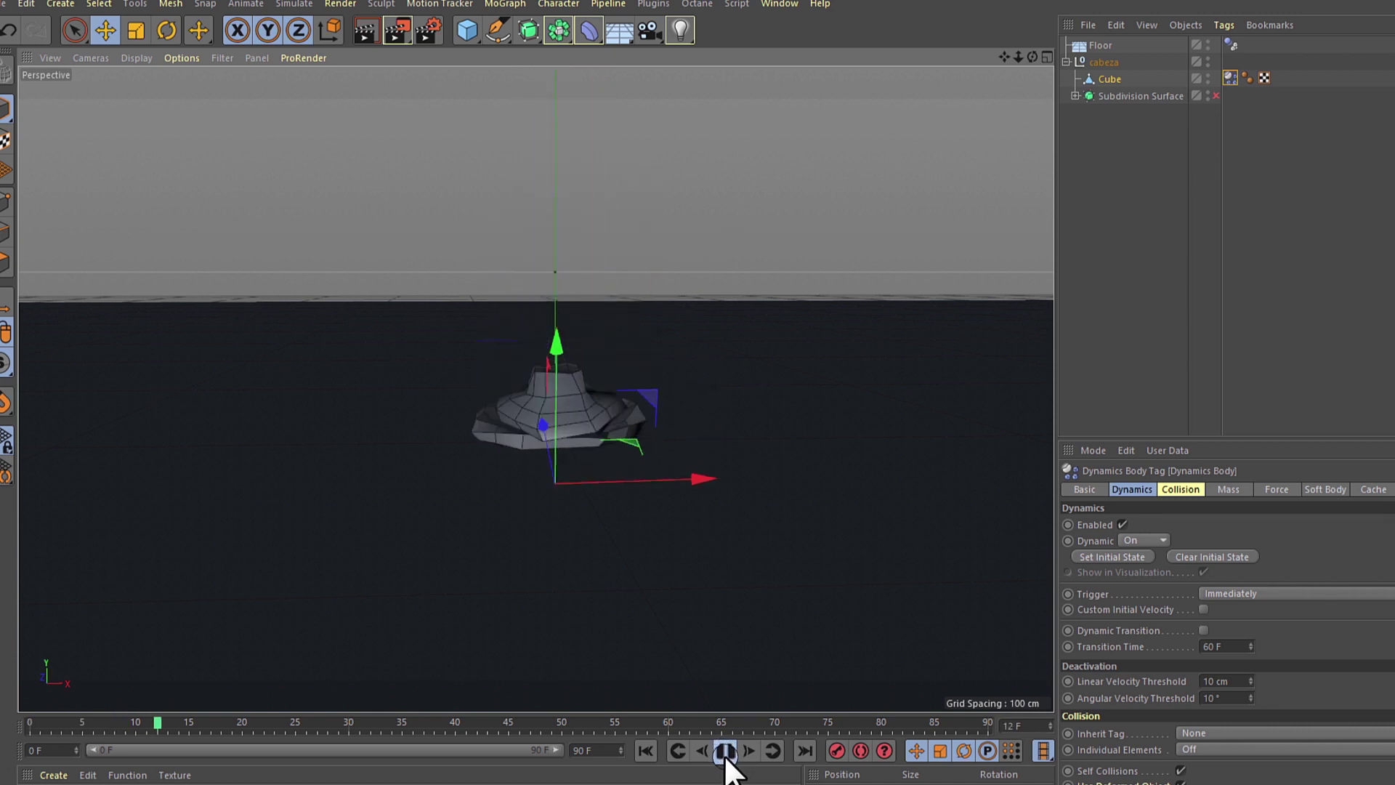
click(645, 751)
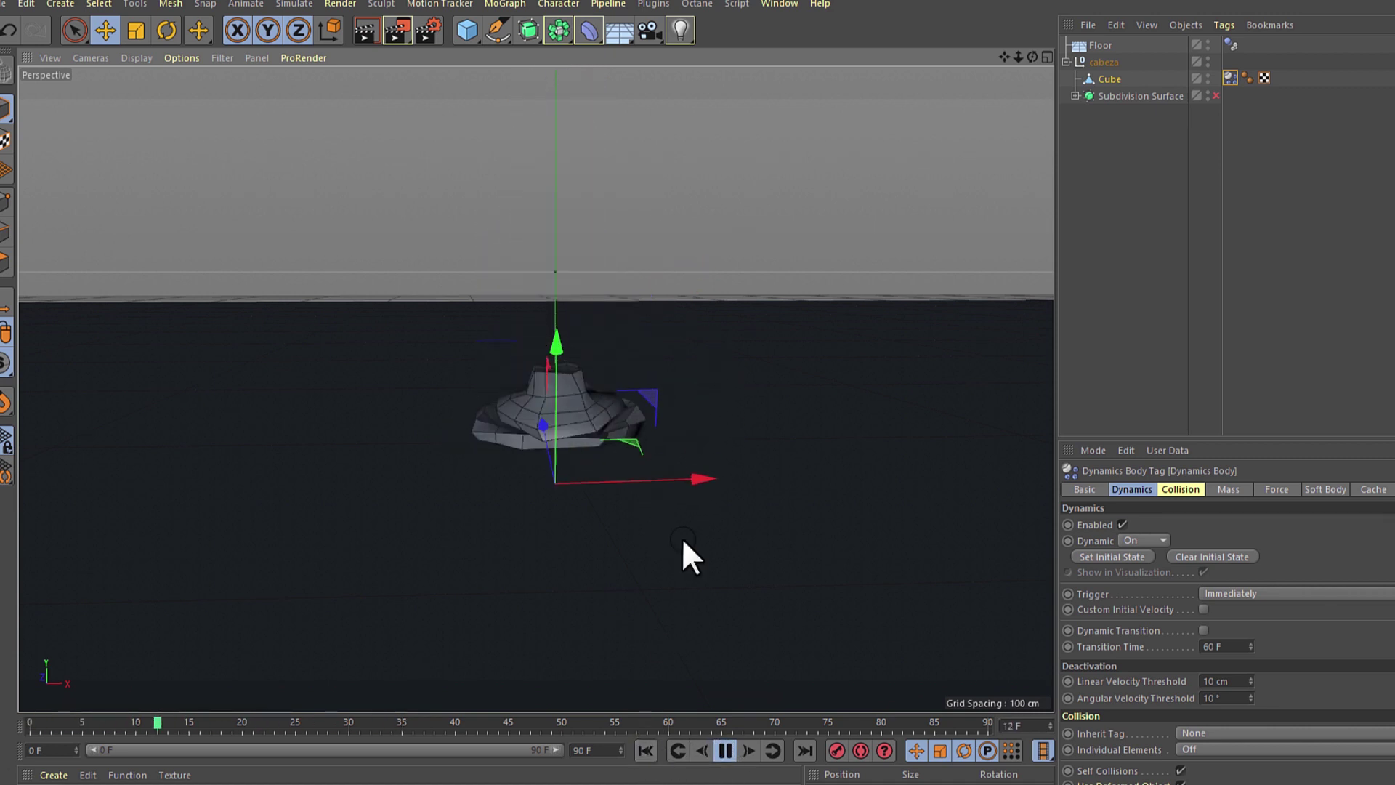
click(725, 751)
click(645, 751)
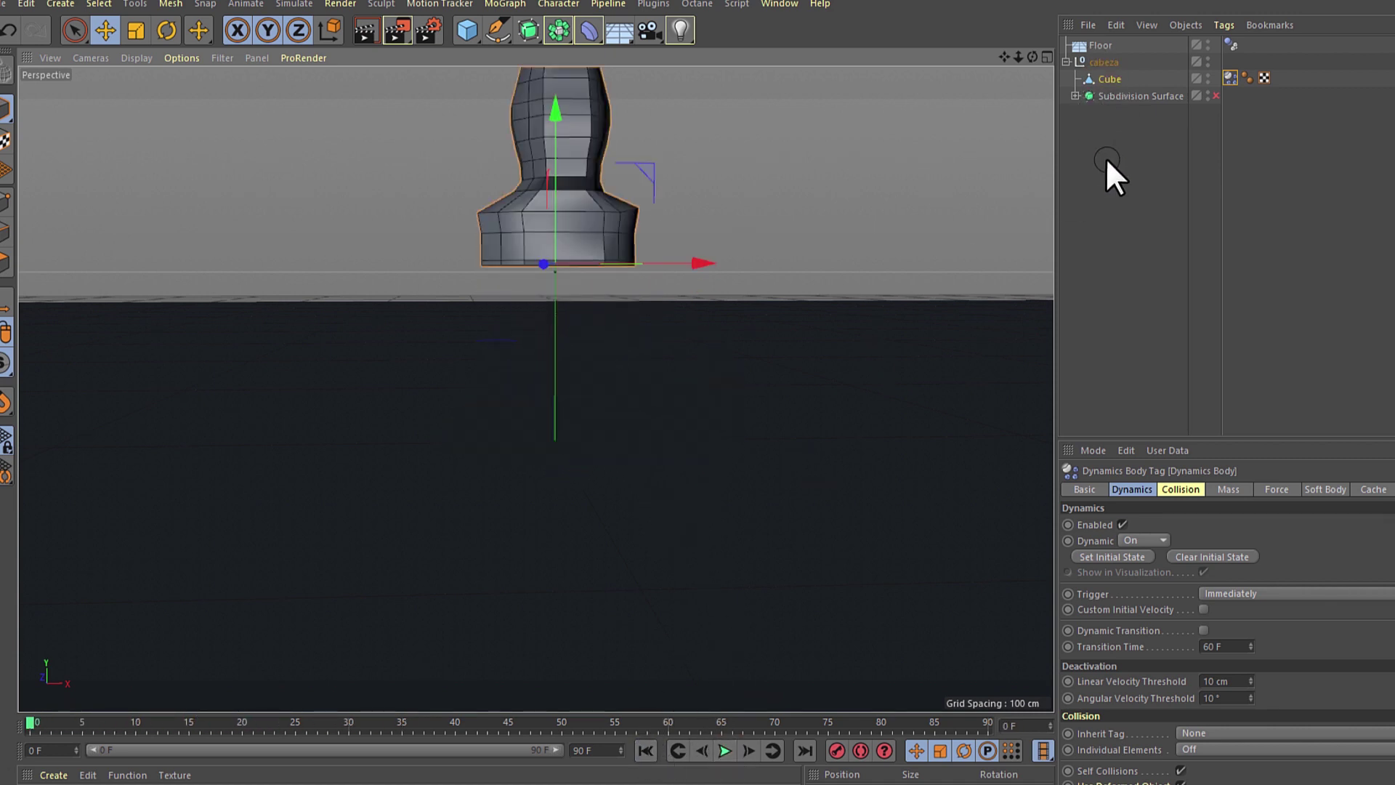
click(1074, 109)
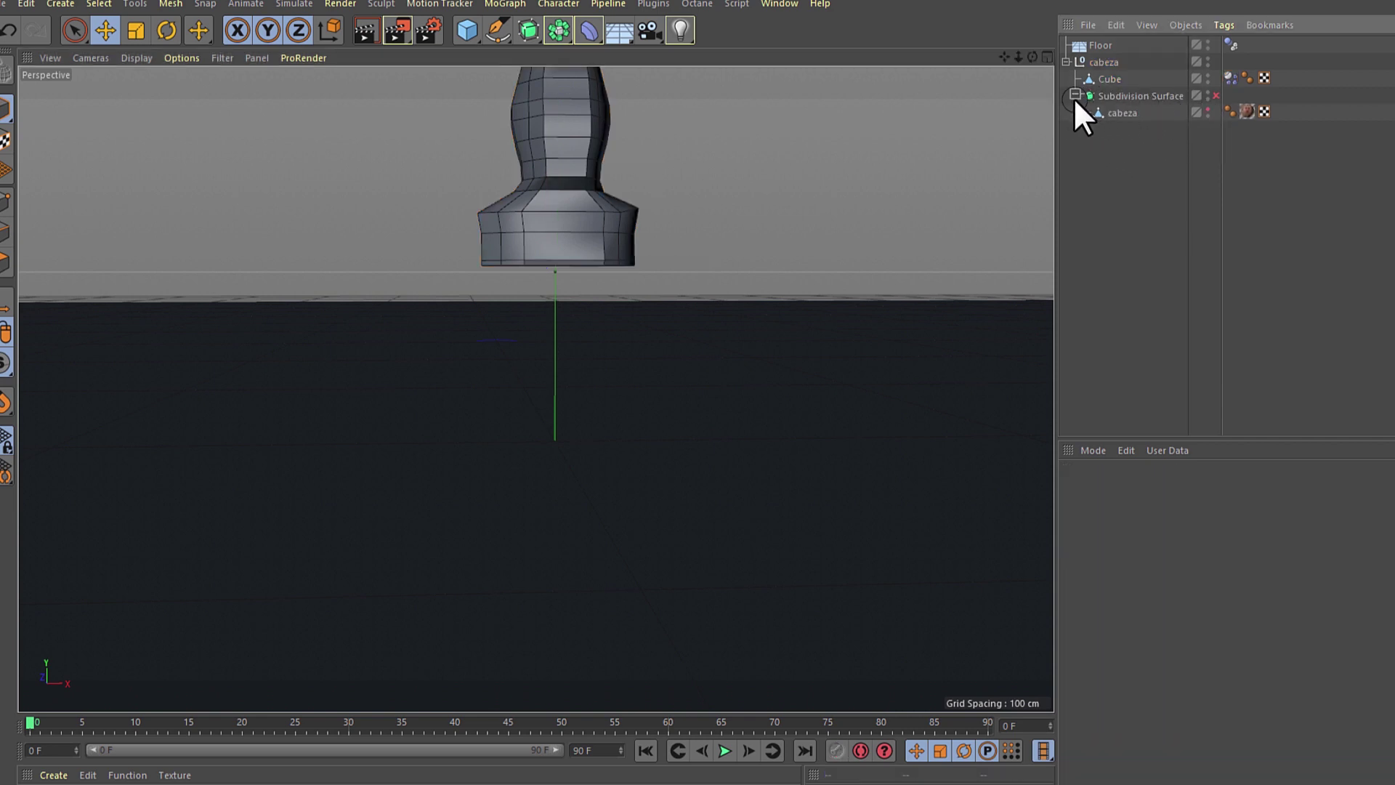
click(1075, 95)
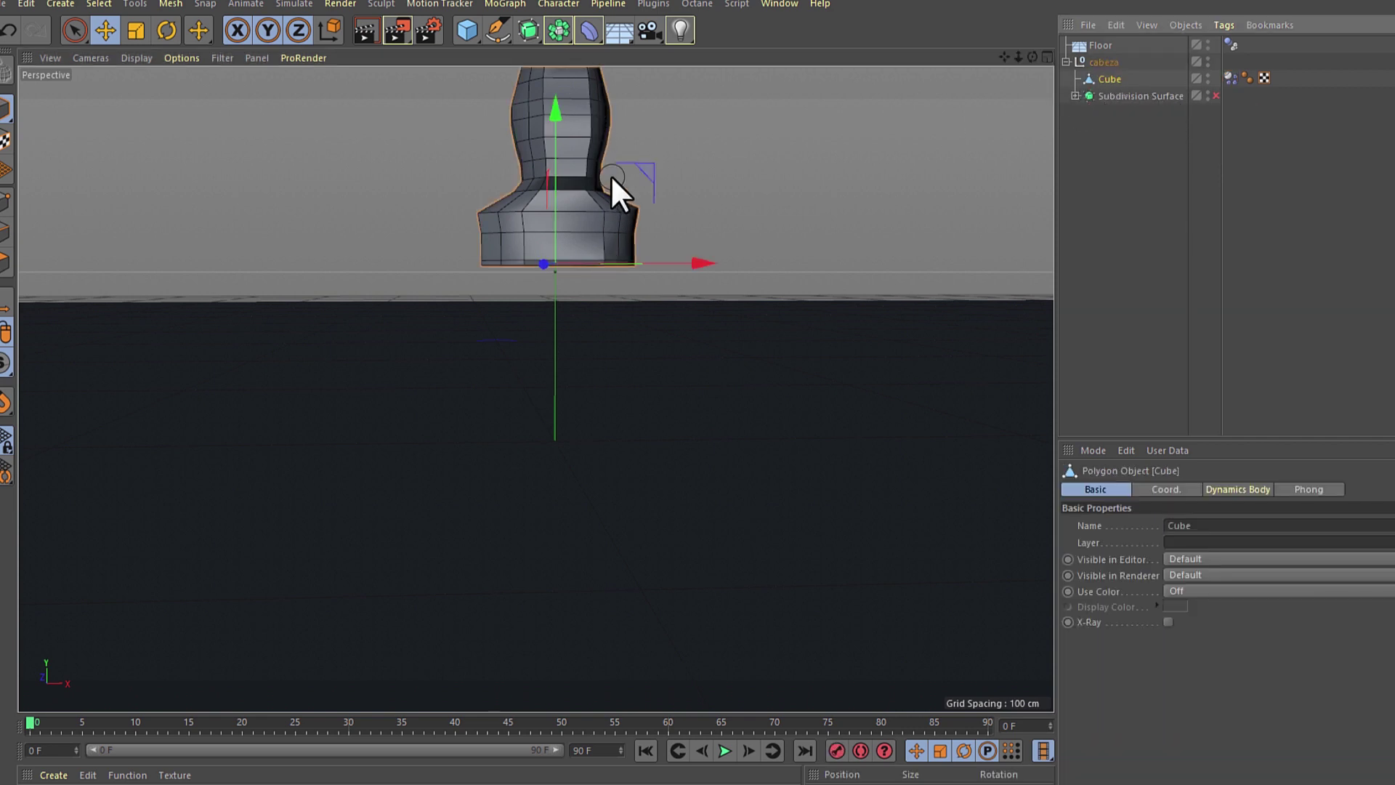
alt+middle_drag(610, 174, 599, 247)
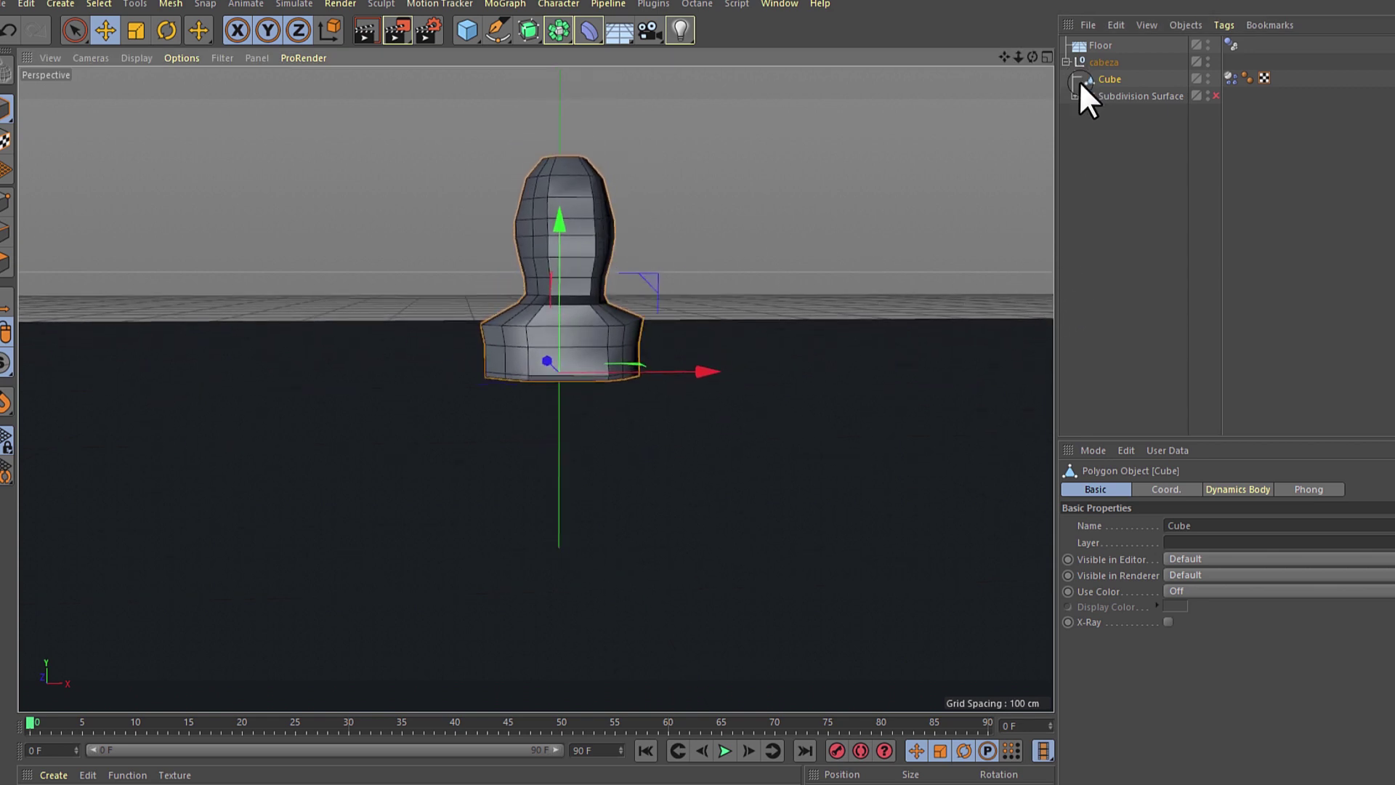
click(1231, 78)
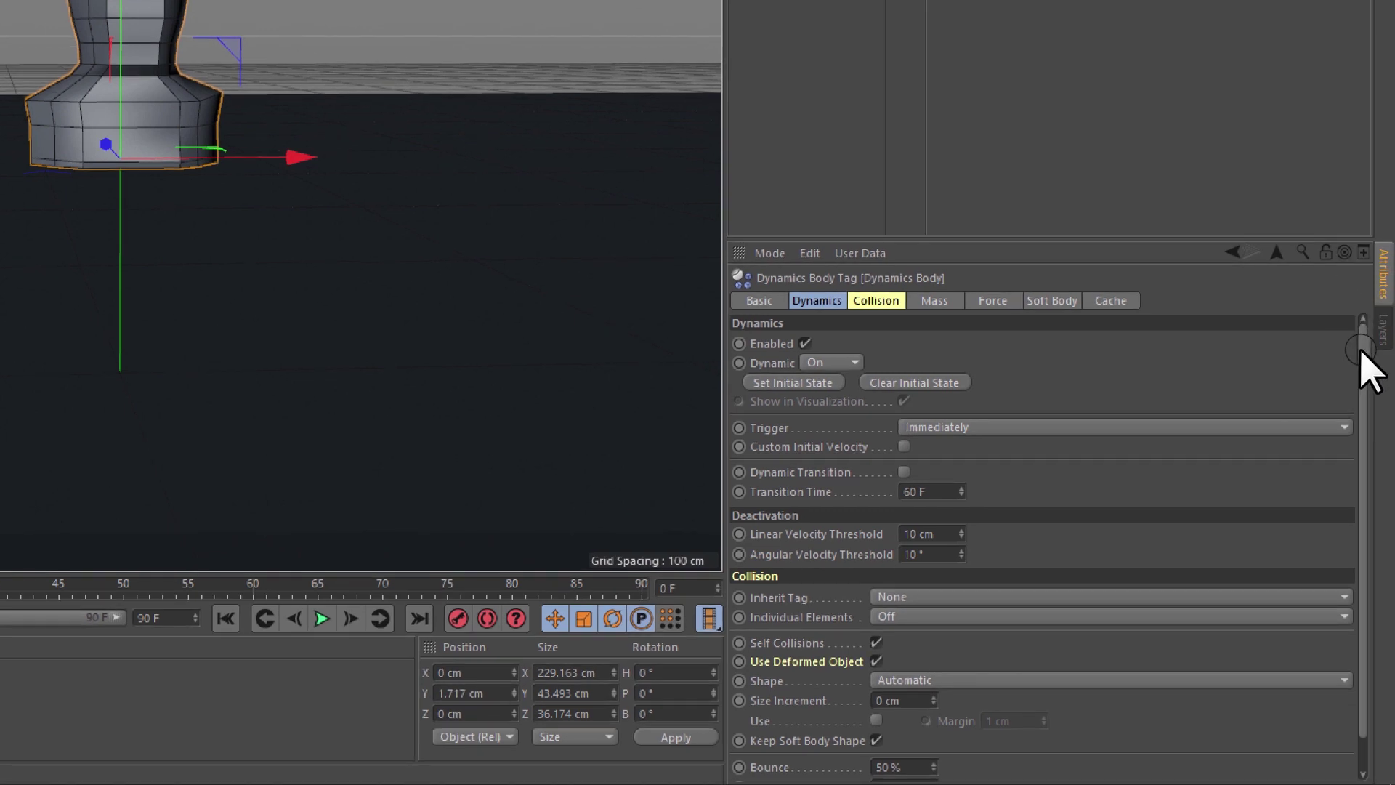
drag(1362, 349, 1370, 467)
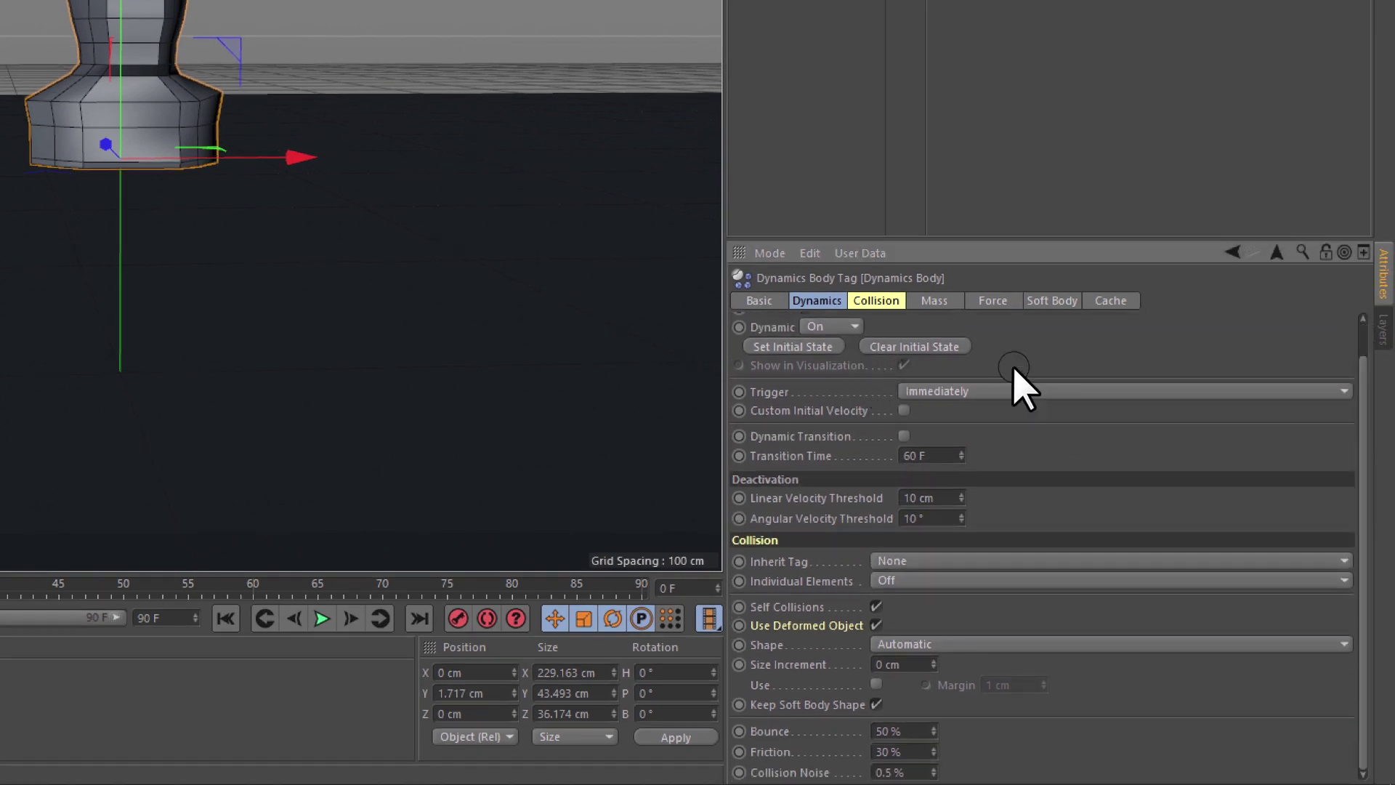
click(948, 392)
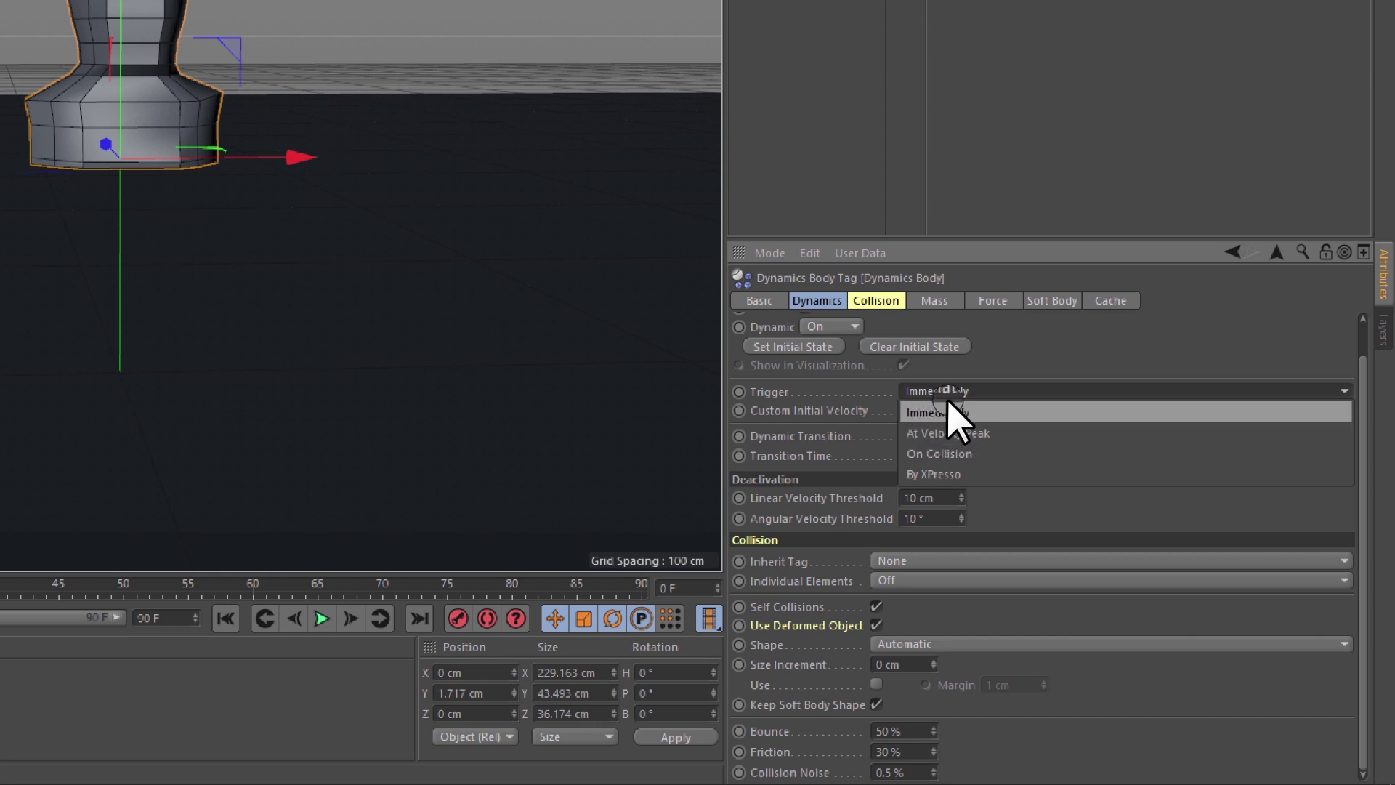
click(961, 454)
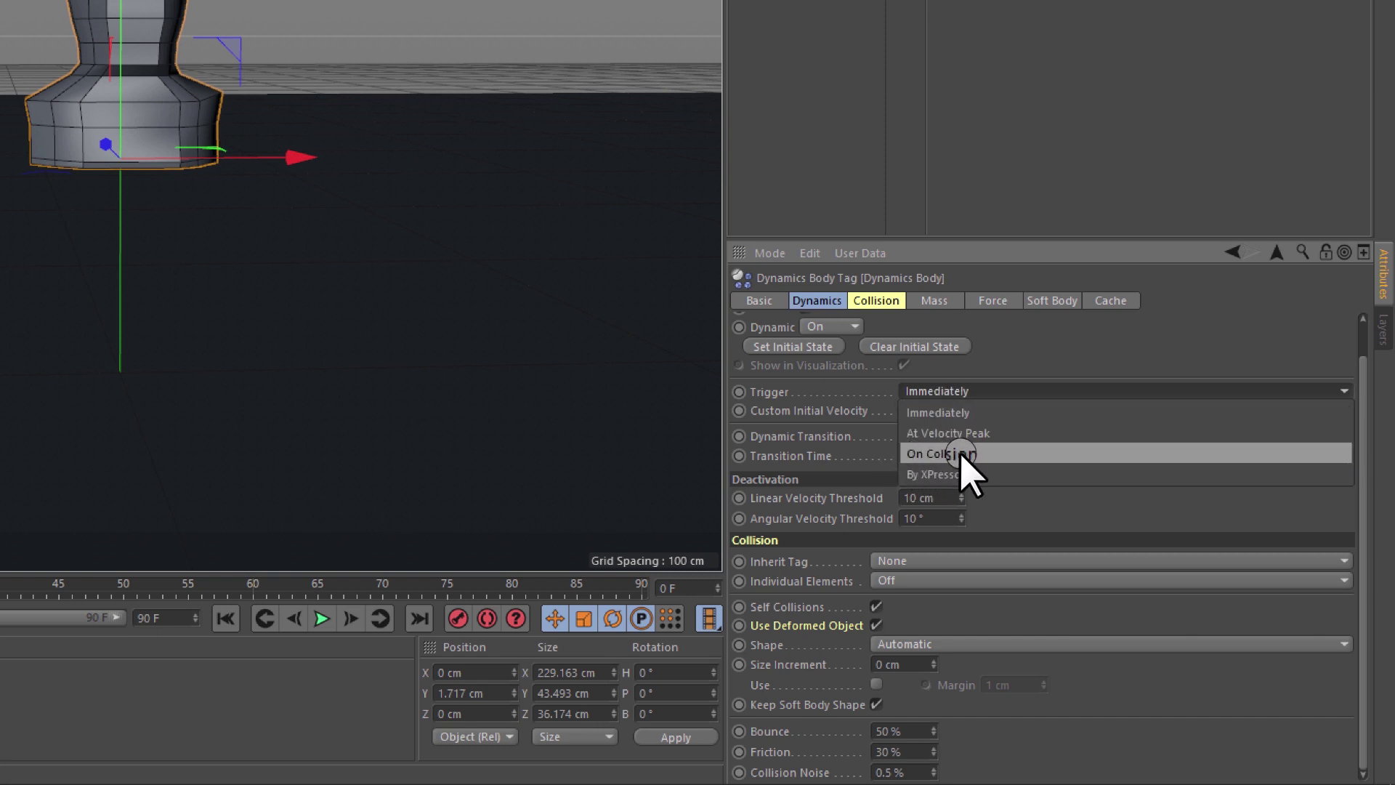
click(950, 480)
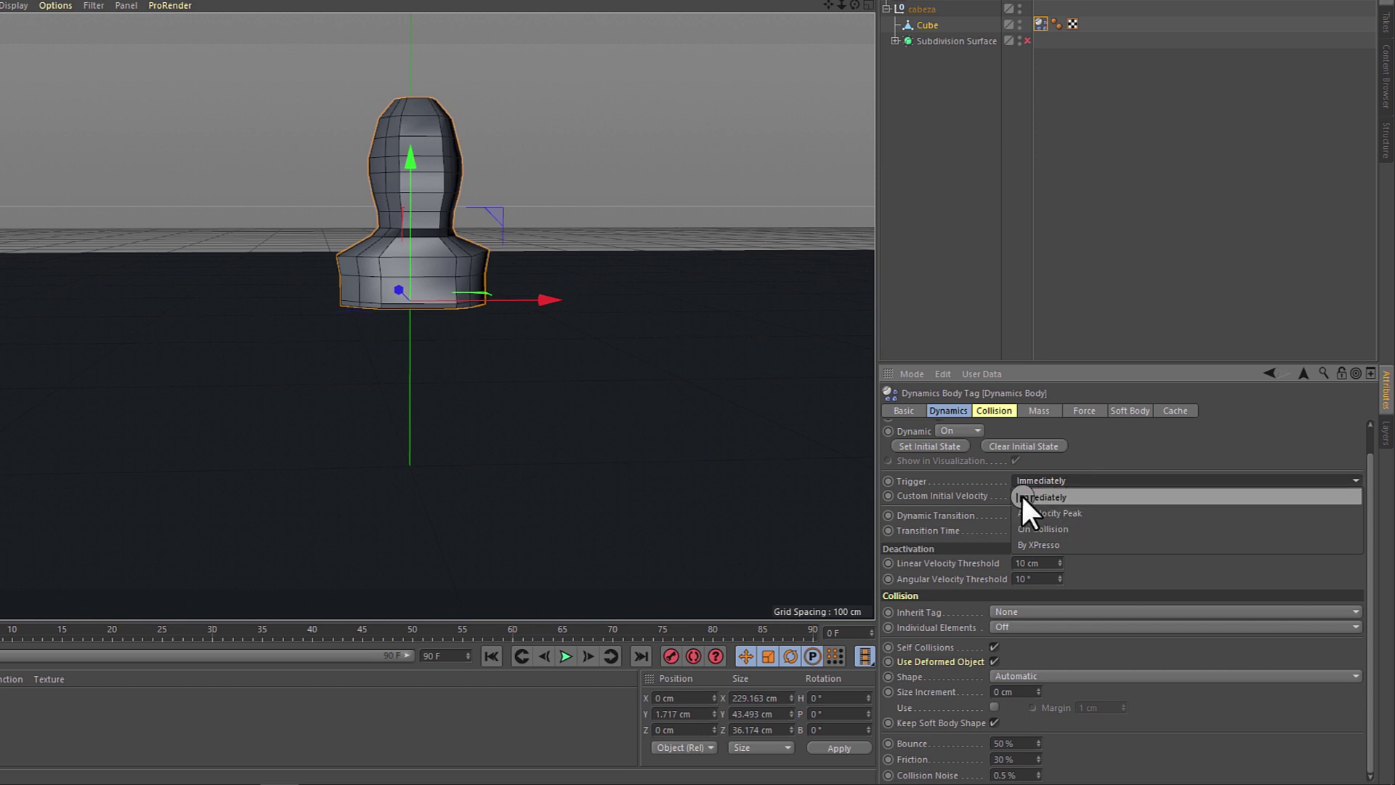
click(1048, 496)
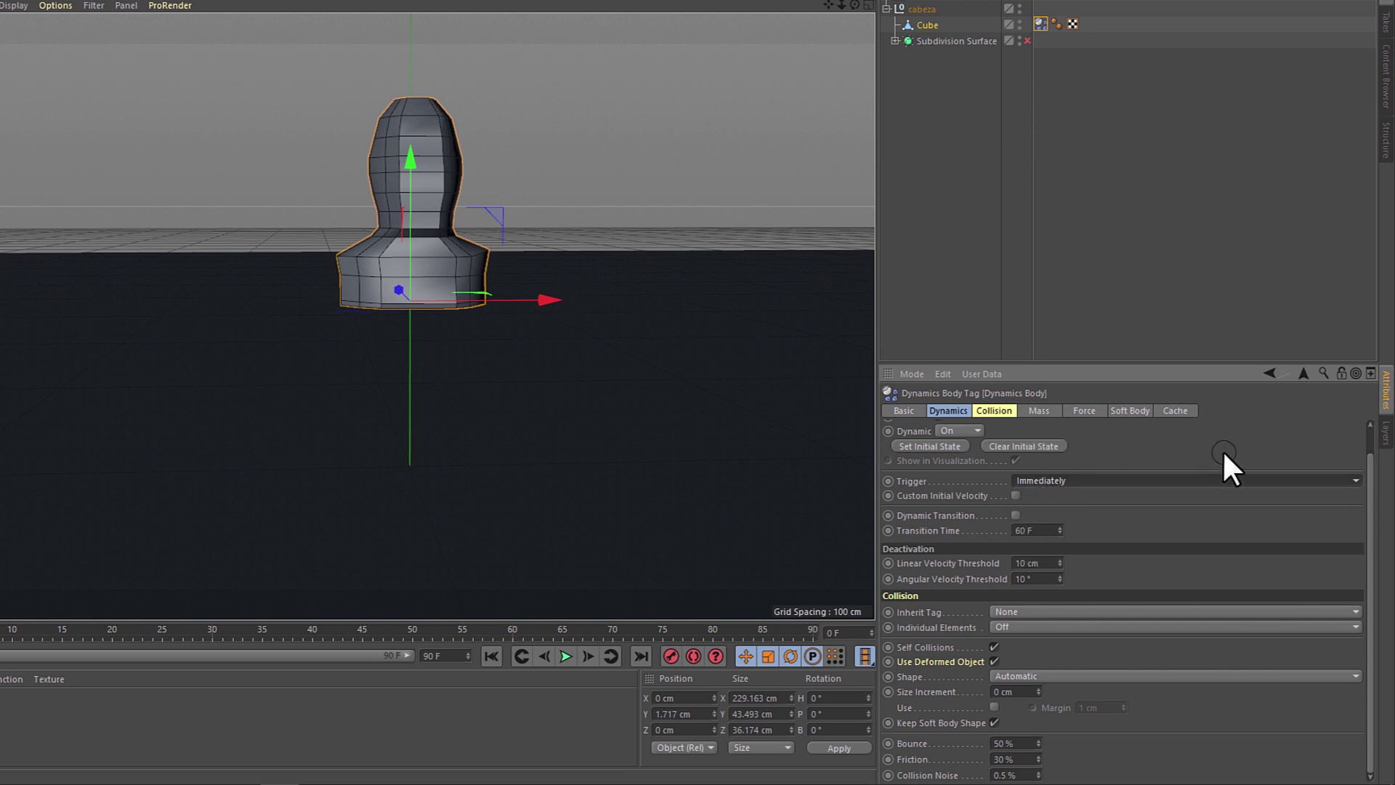
- On the Dynamics Body tag's Soft Body tab, set Shape Conservation Stiffness to 5
click(1128, 412)
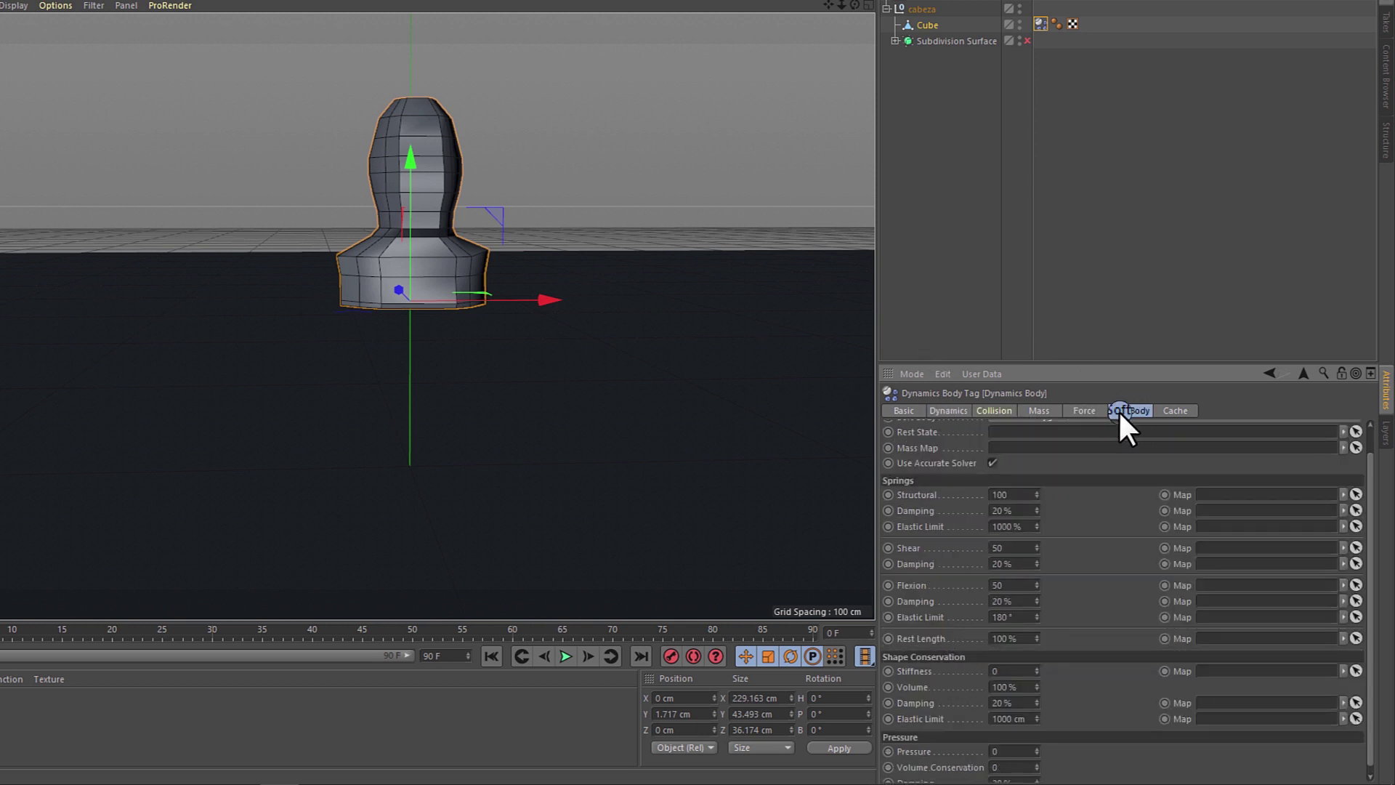
drag(1372, 490, 1272, 521)
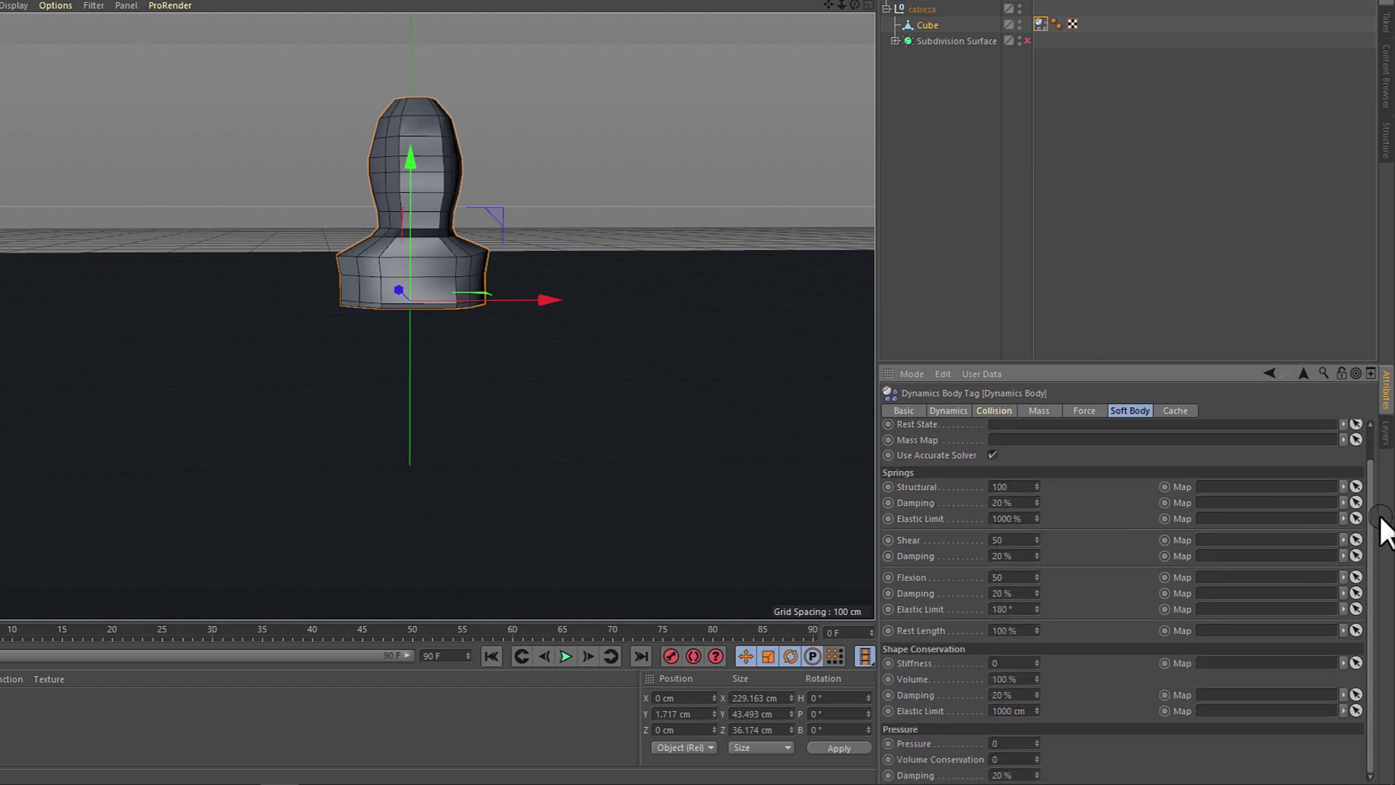
drag(1366, 512, 1359, 455)
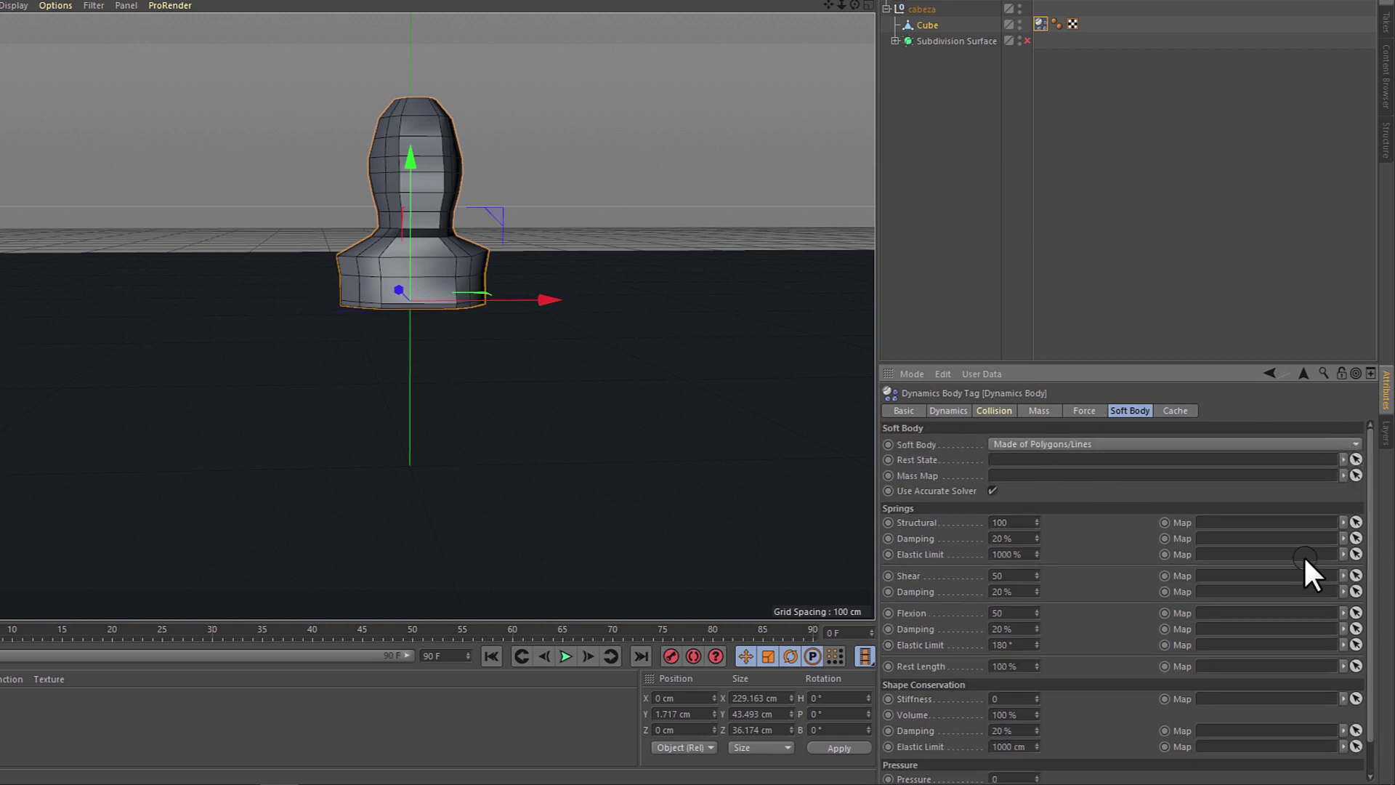
drag(1371, 560, 1367, 652)
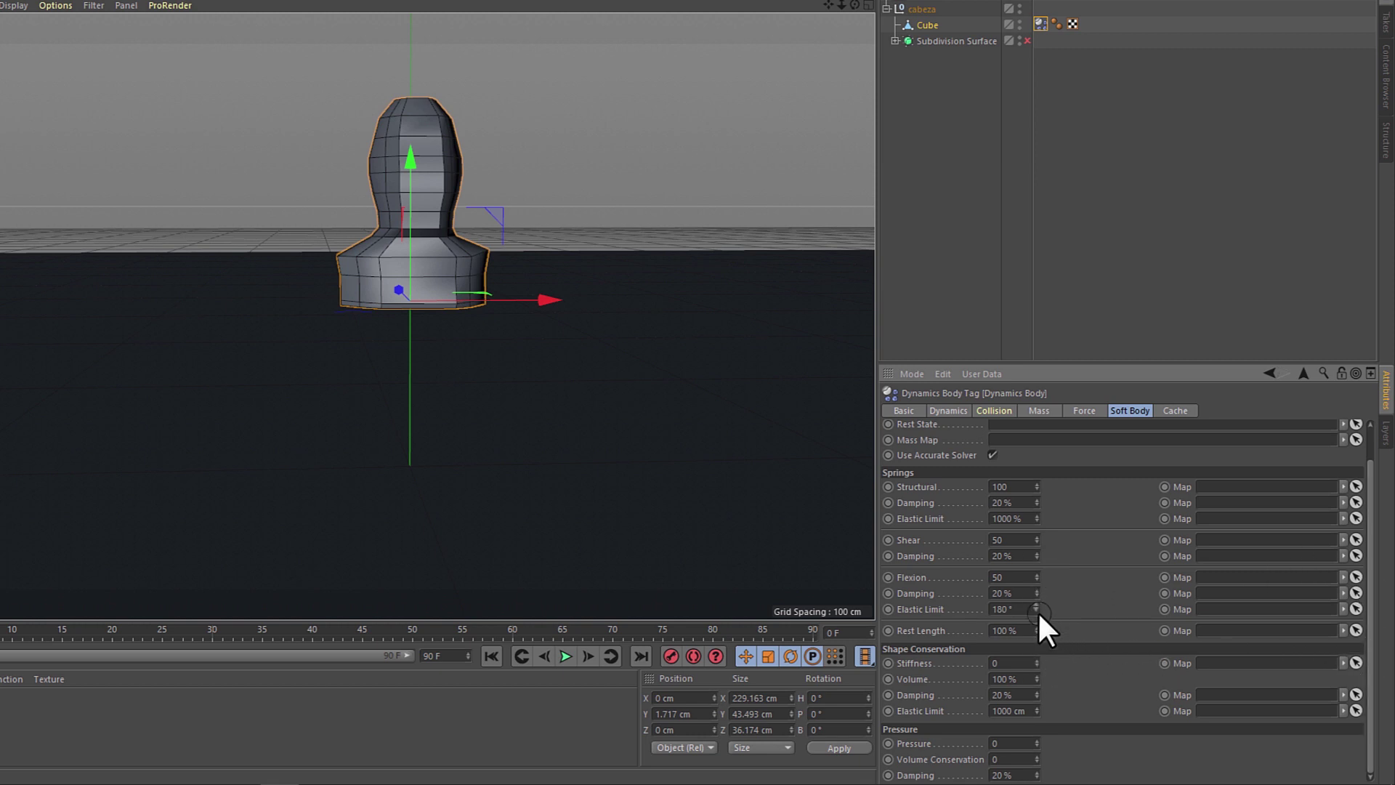
click(1013, 664)
text(5)
key(Return)
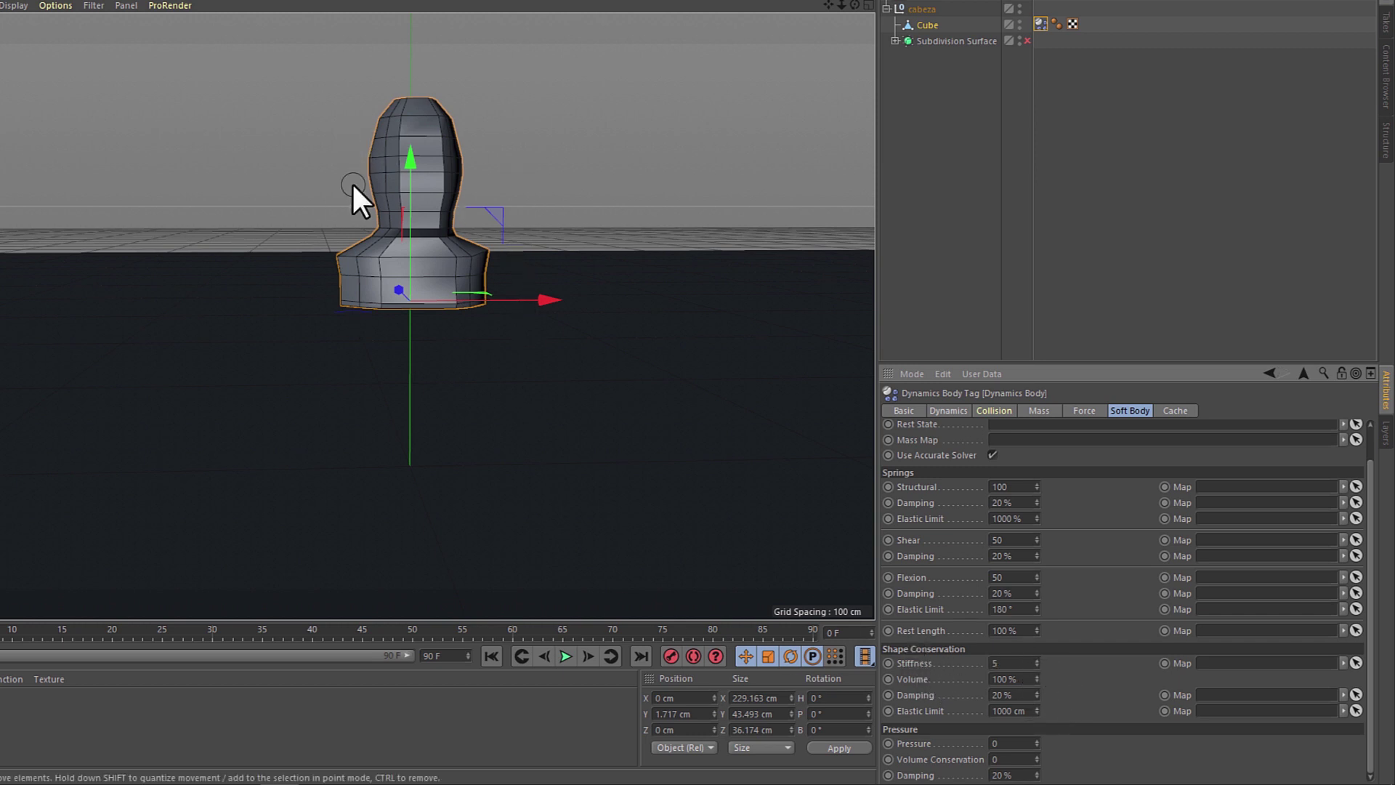
- Play and replay the fall to check how the stiffness-5 head squashes
click(565, 657)
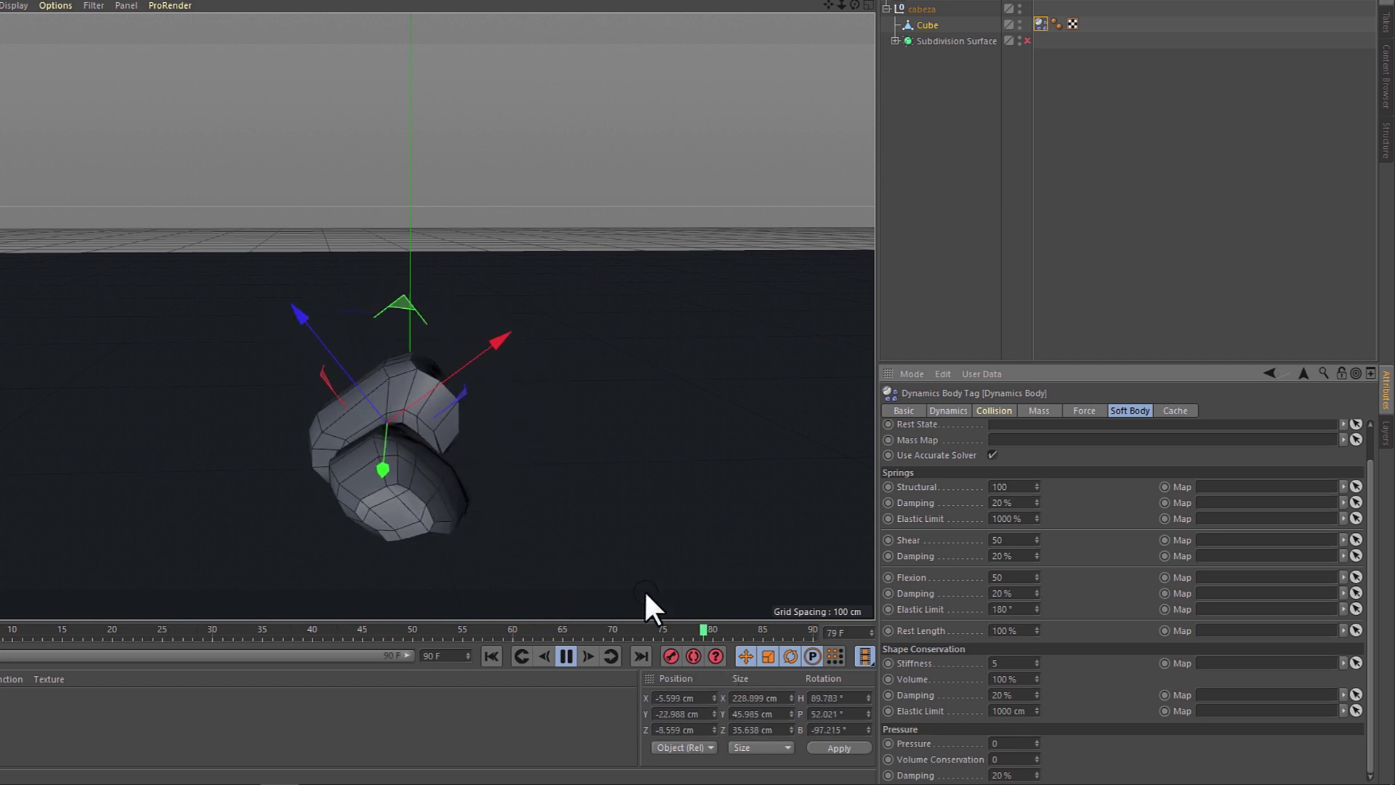
text(0)
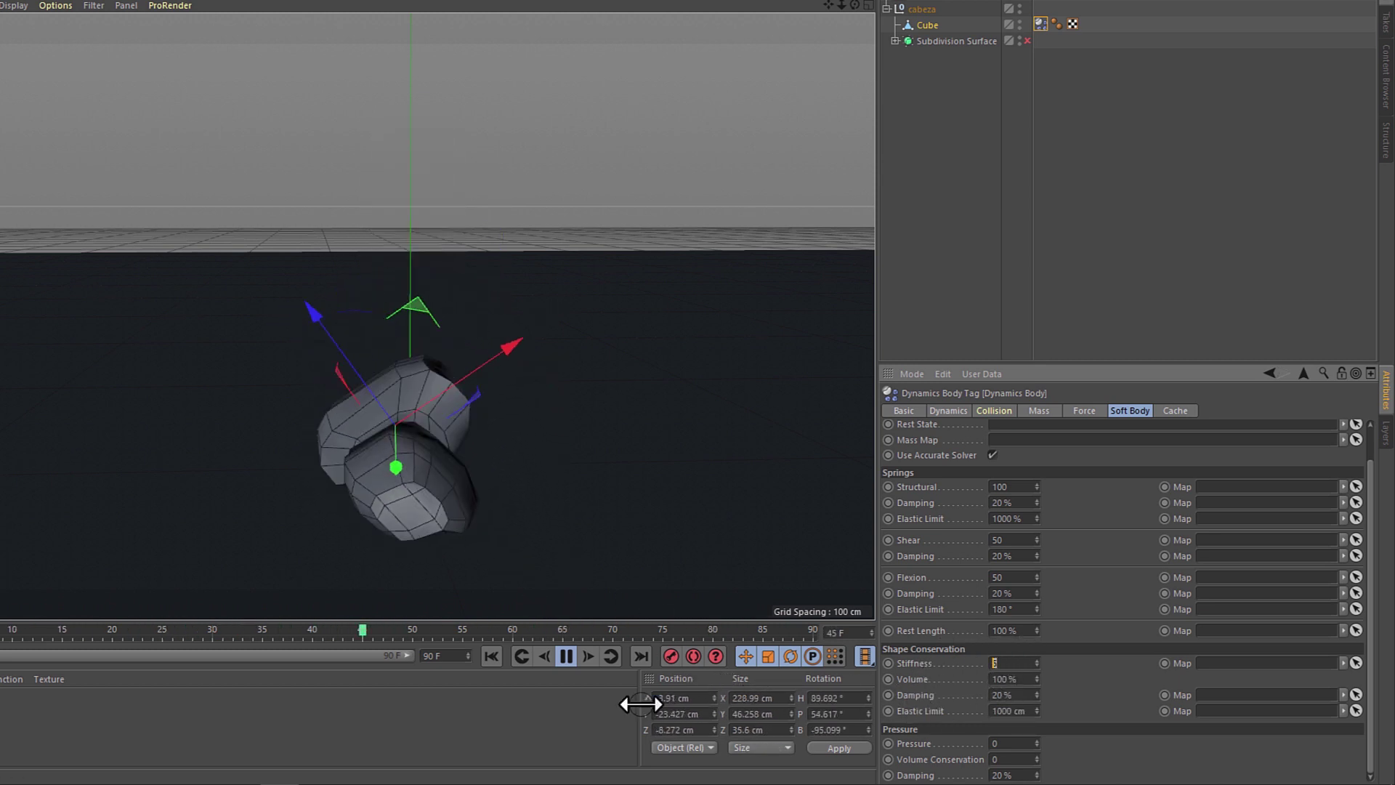
click(565, 656)
click(491, 657)
click(566, 657)
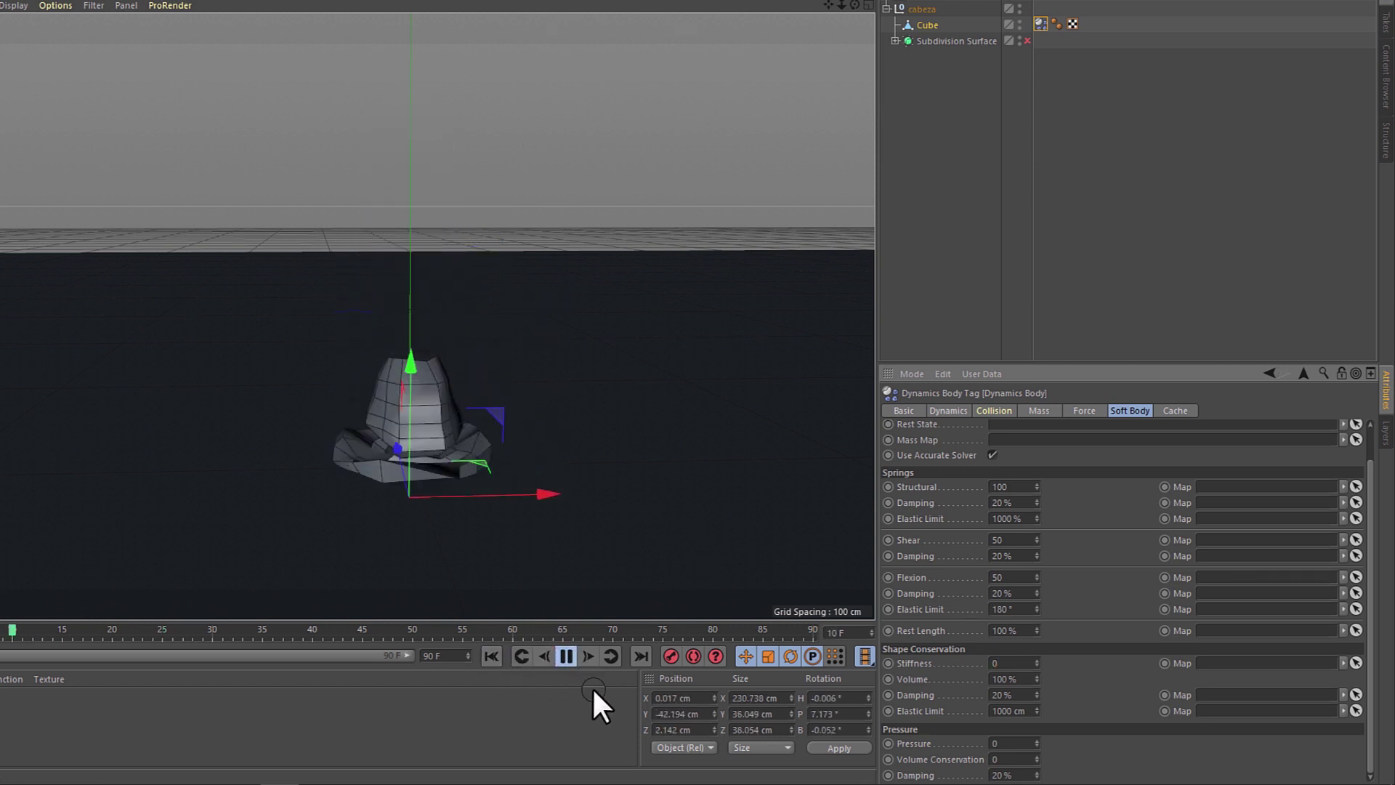
click(491, 657)
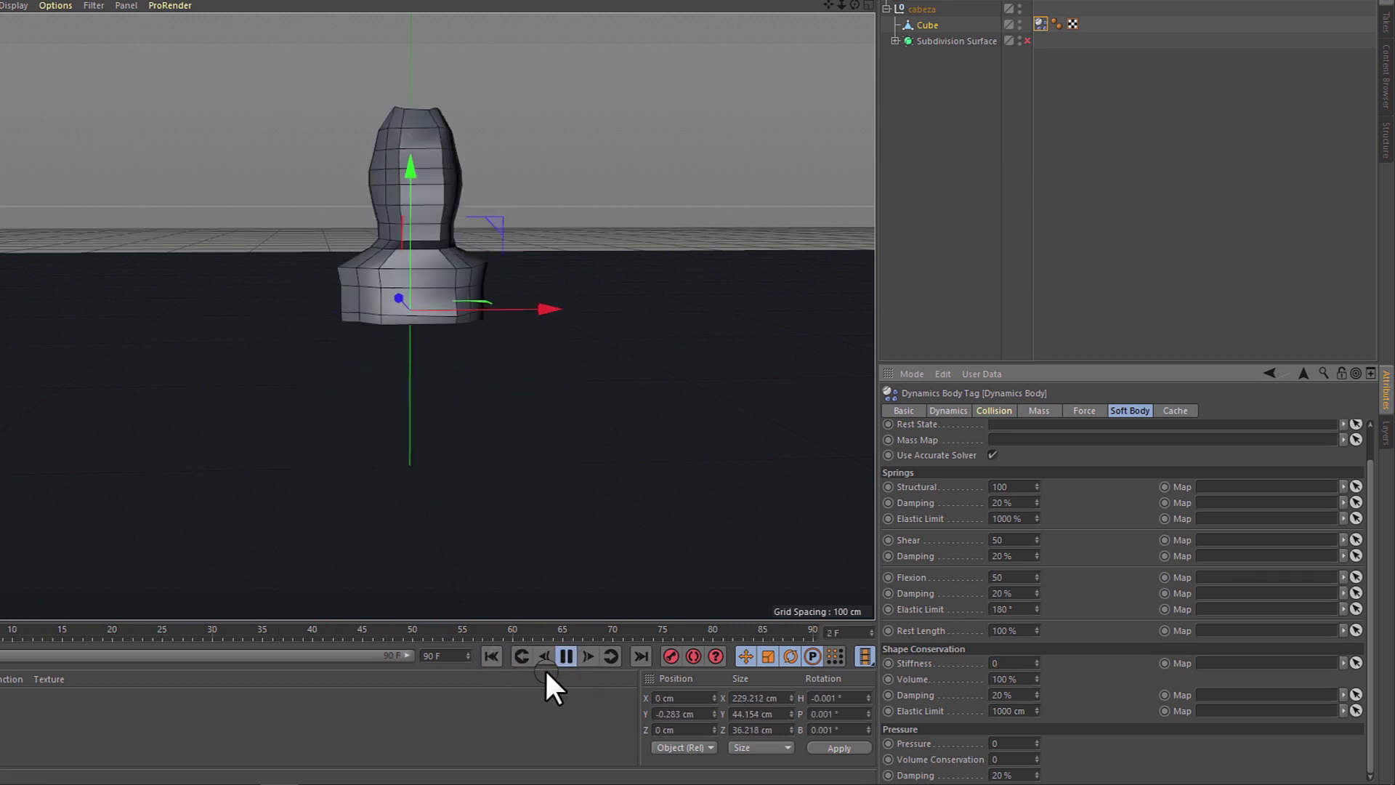
click(565, 656)
- Set the soft body's Stiffness to 1 and Volume to 50%
click(1013, 663)
text(1)
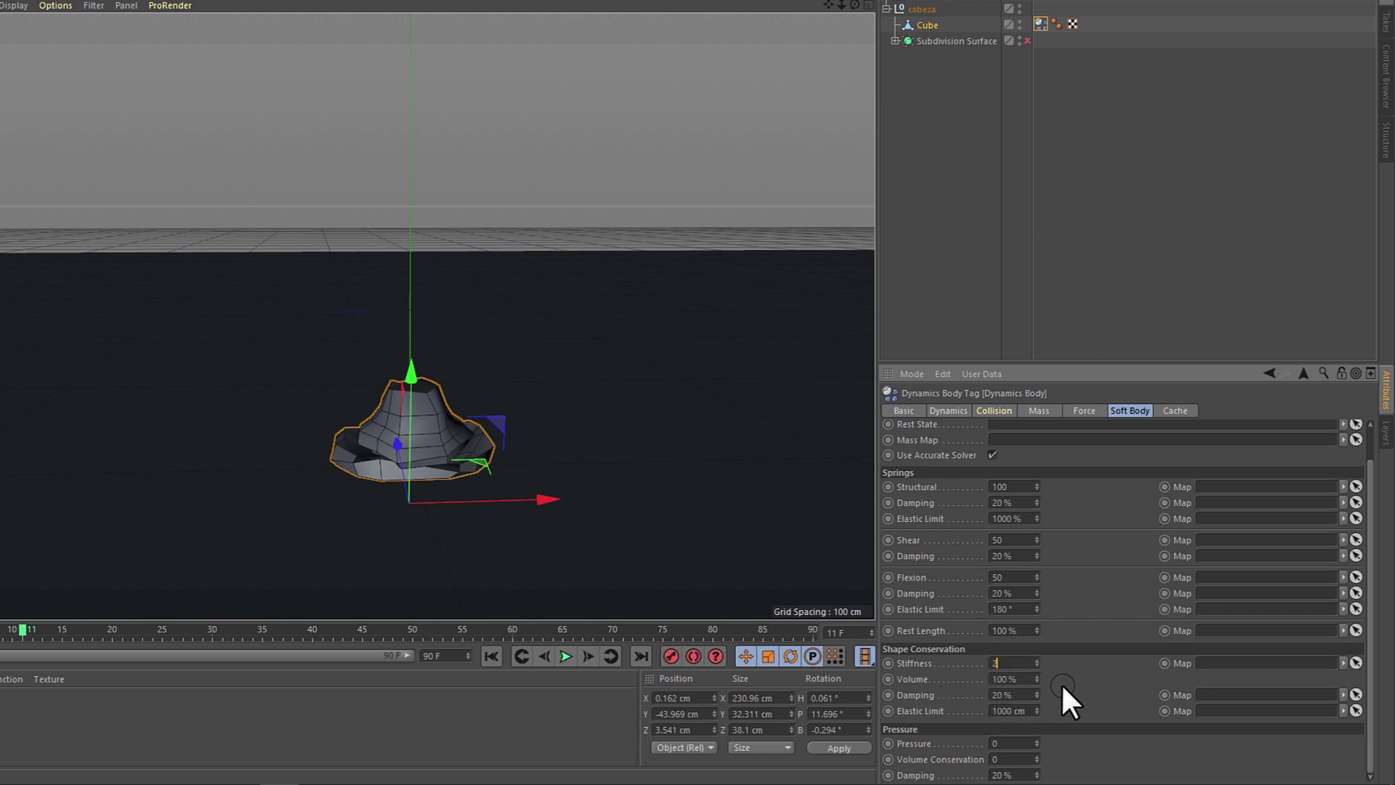
key(Return)
double_click(1006, 679)
text(50)
key(Return)
- Replay the softer fall, then reset the timeline to frame 0
click(505, 656)
click(570, 657)
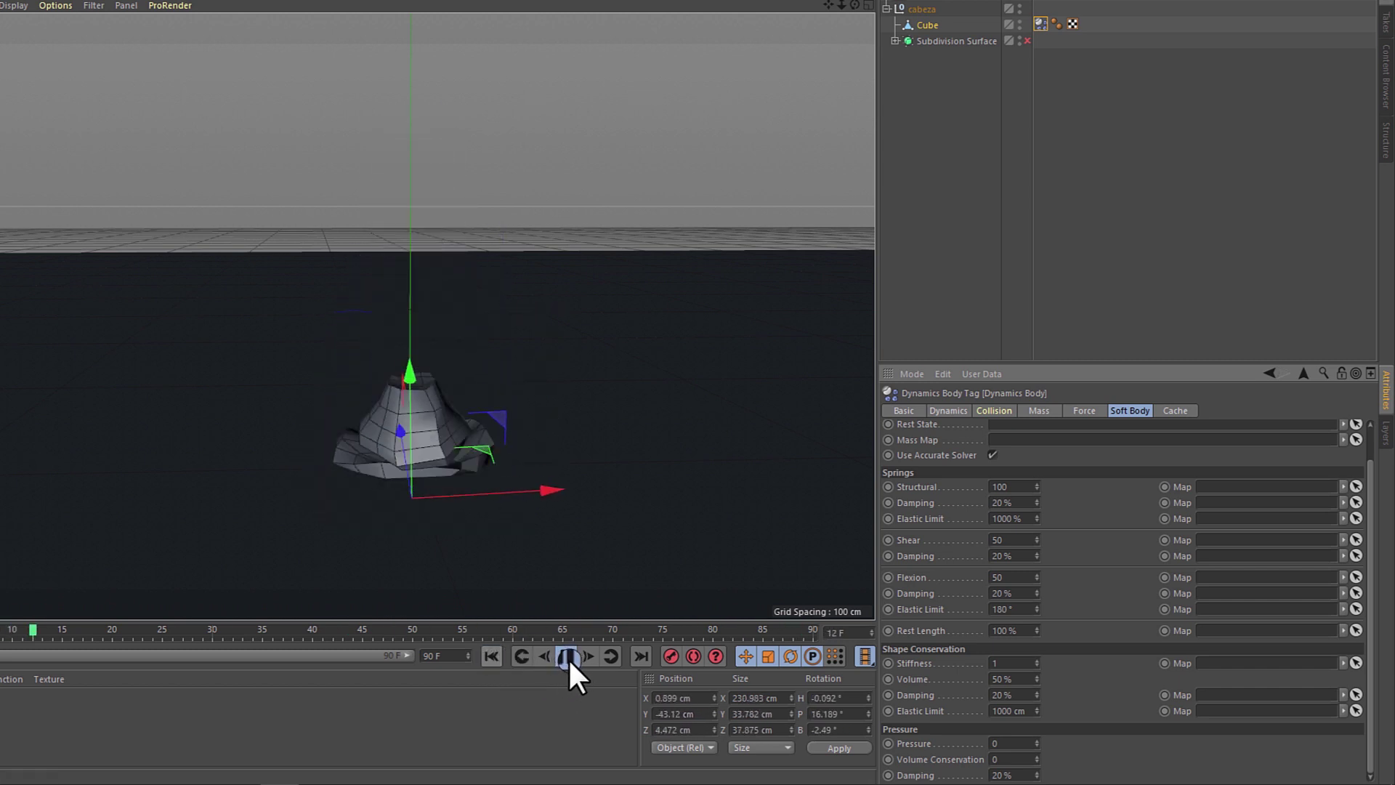
click(568, 656)
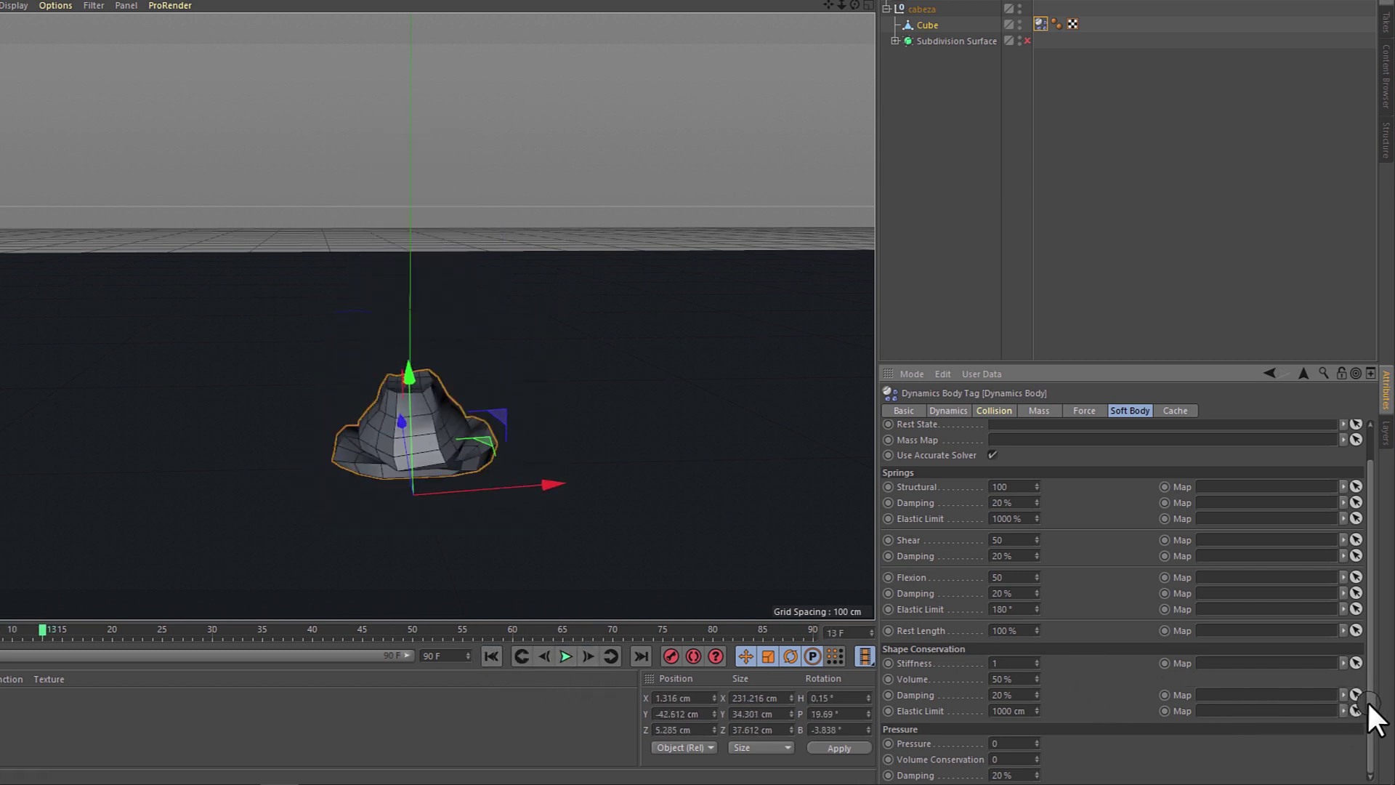
scroll(1367, 700, up, 2)
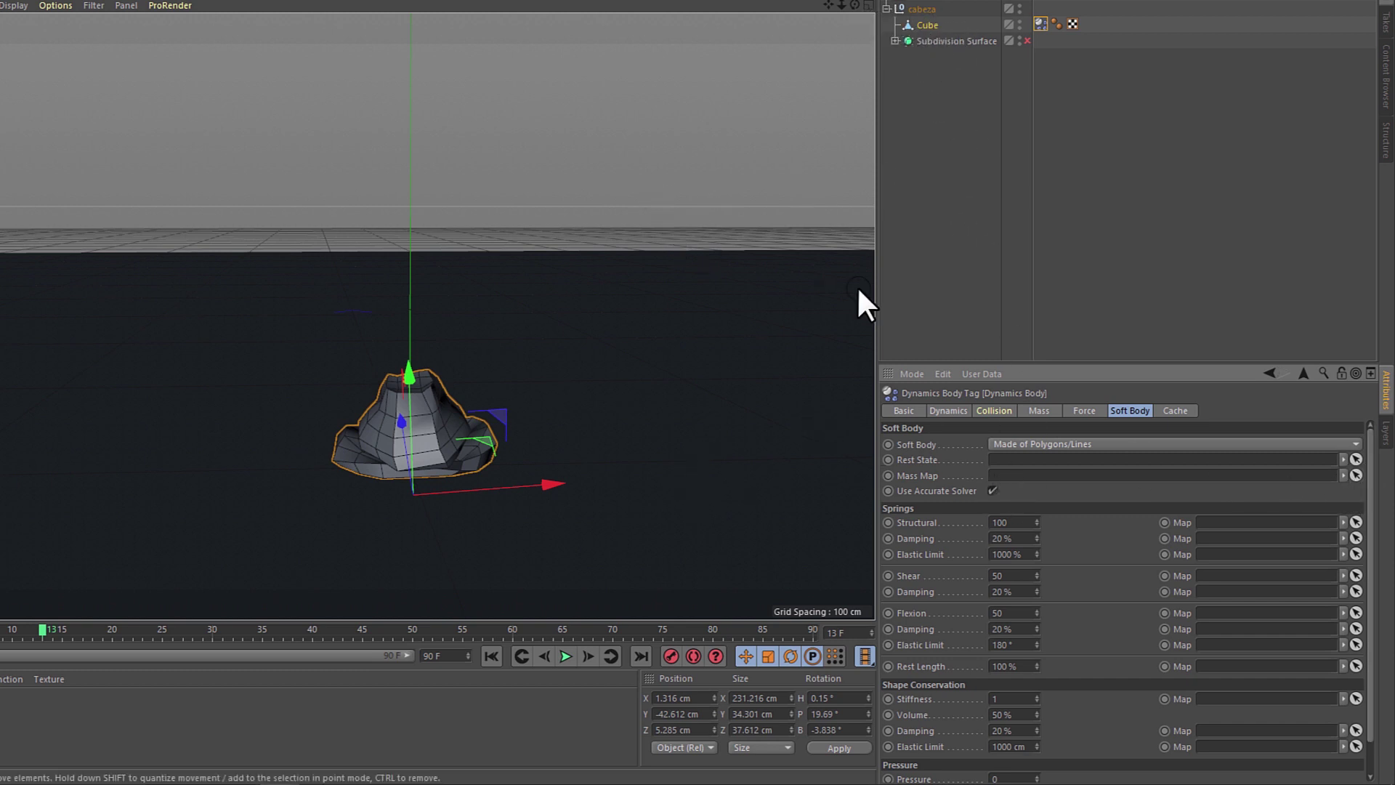
click(491, 656)
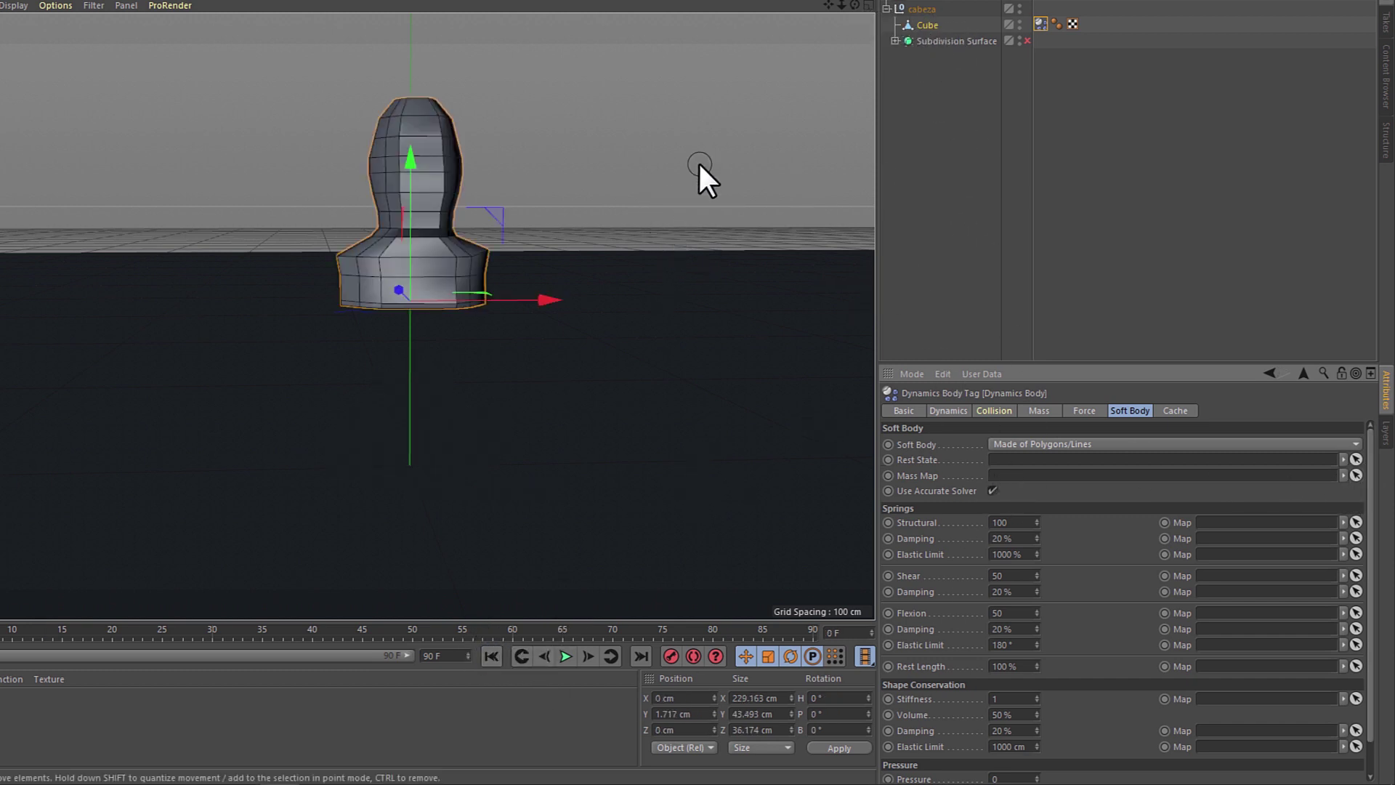
- Add a small Sphere and place it just left of the head
click(415, 48)
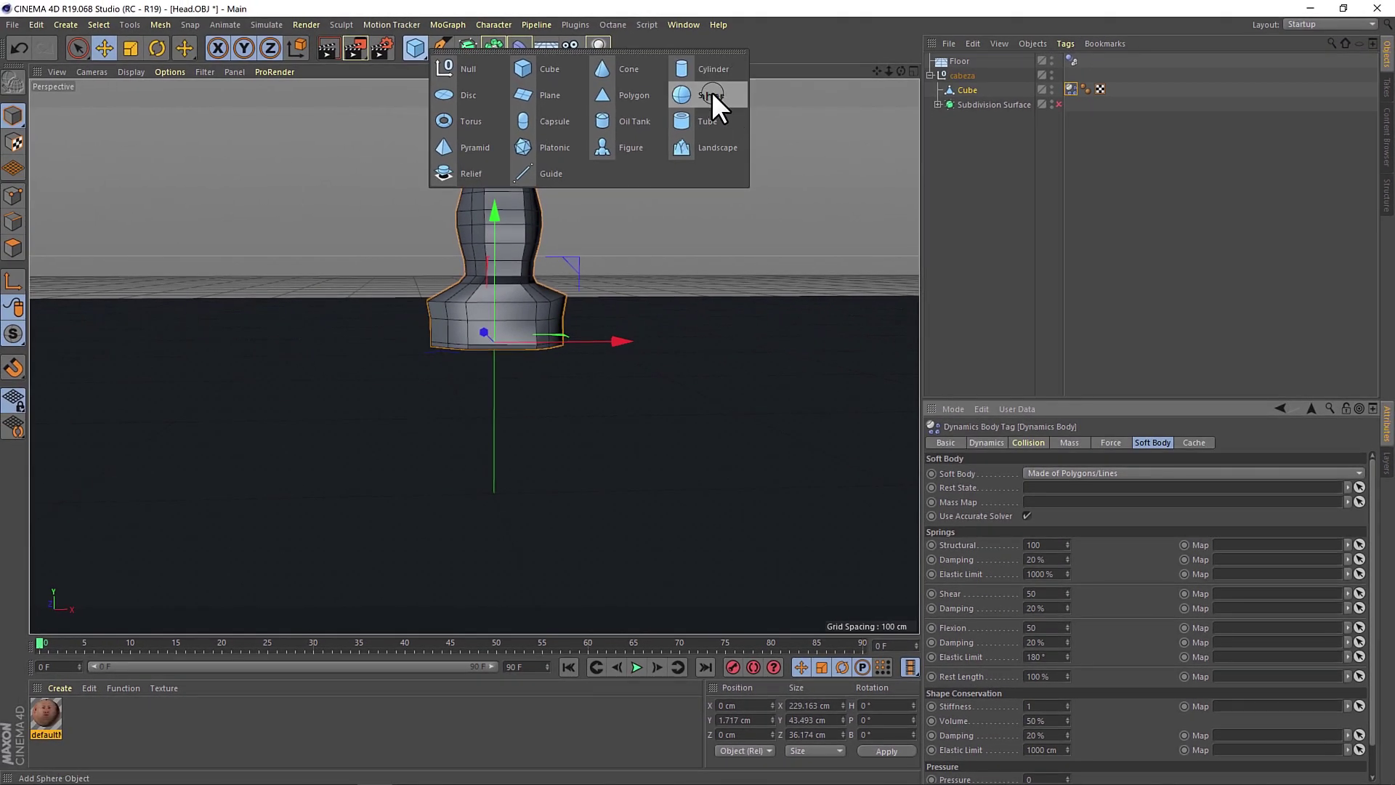
click(712, 95)
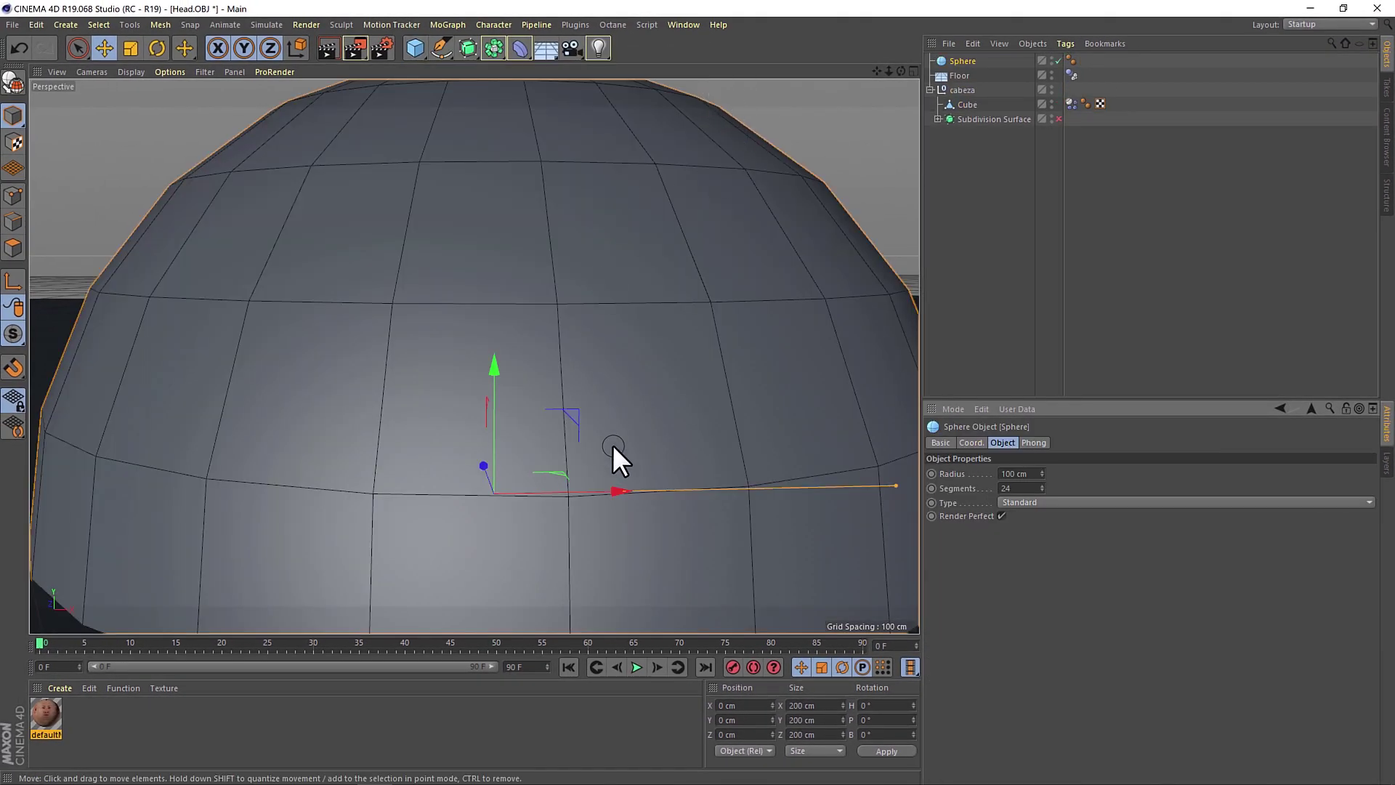
drag(903, 490, 542, 525)
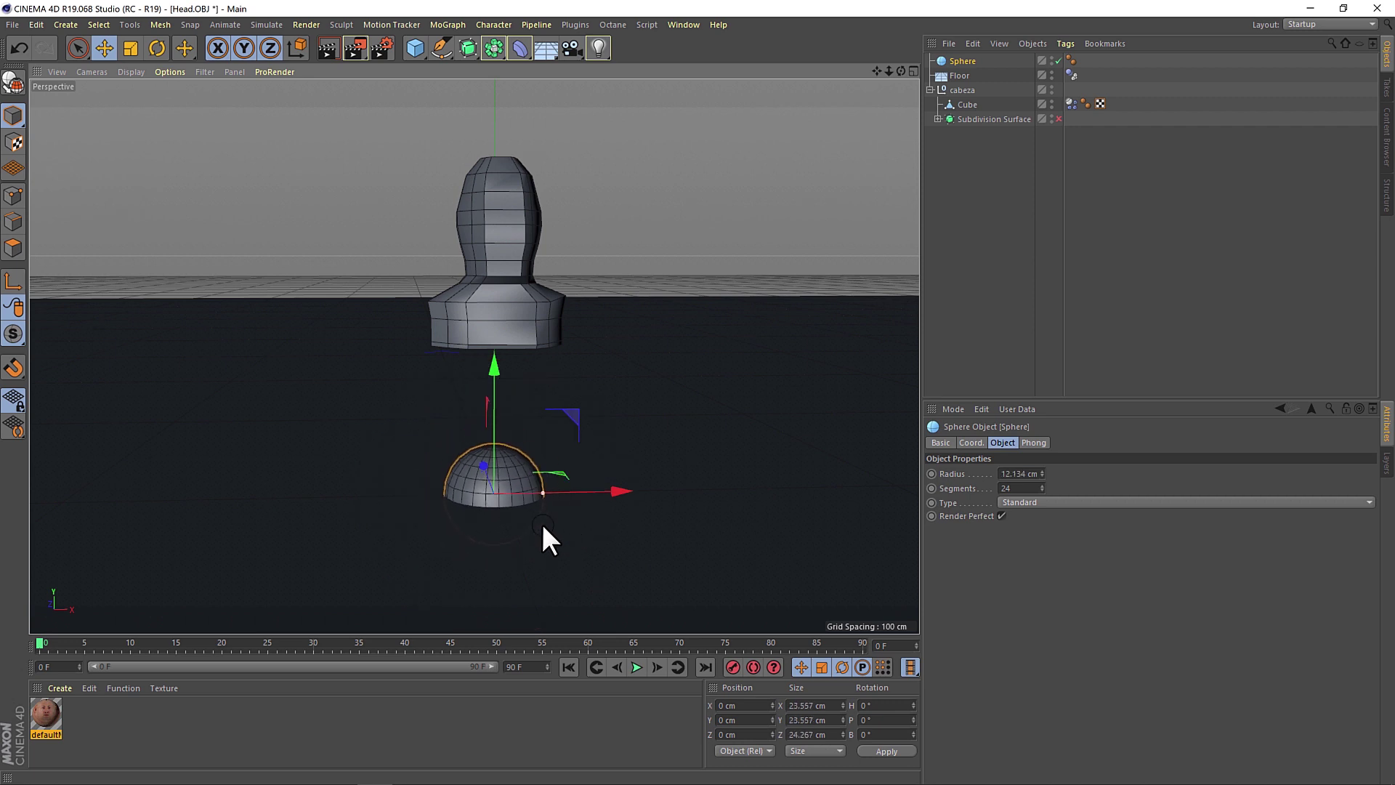
mouse_move(579, 420)
mouse_down()
mouse_move(468, 150)
mouse_move(586, 338)
mouse_move(474, 162)
mouse_move(390, 260)
mouse_move(419, 176)
mouse_move(399, 281)
mouse_up()
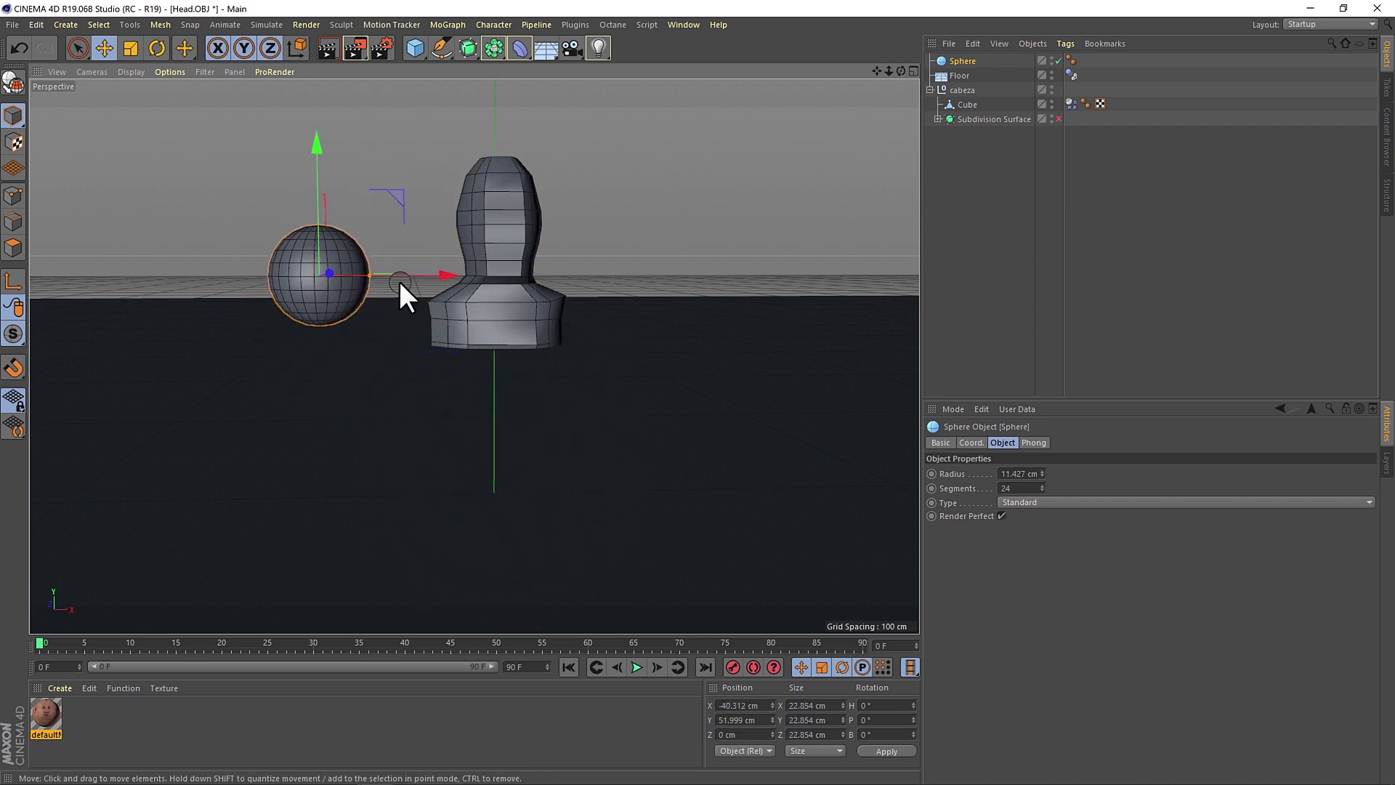
mouse_move(398, 210)
mouse_down()
mouse_move(386, 289)
mouse_move(338, 292)
mouse_up()
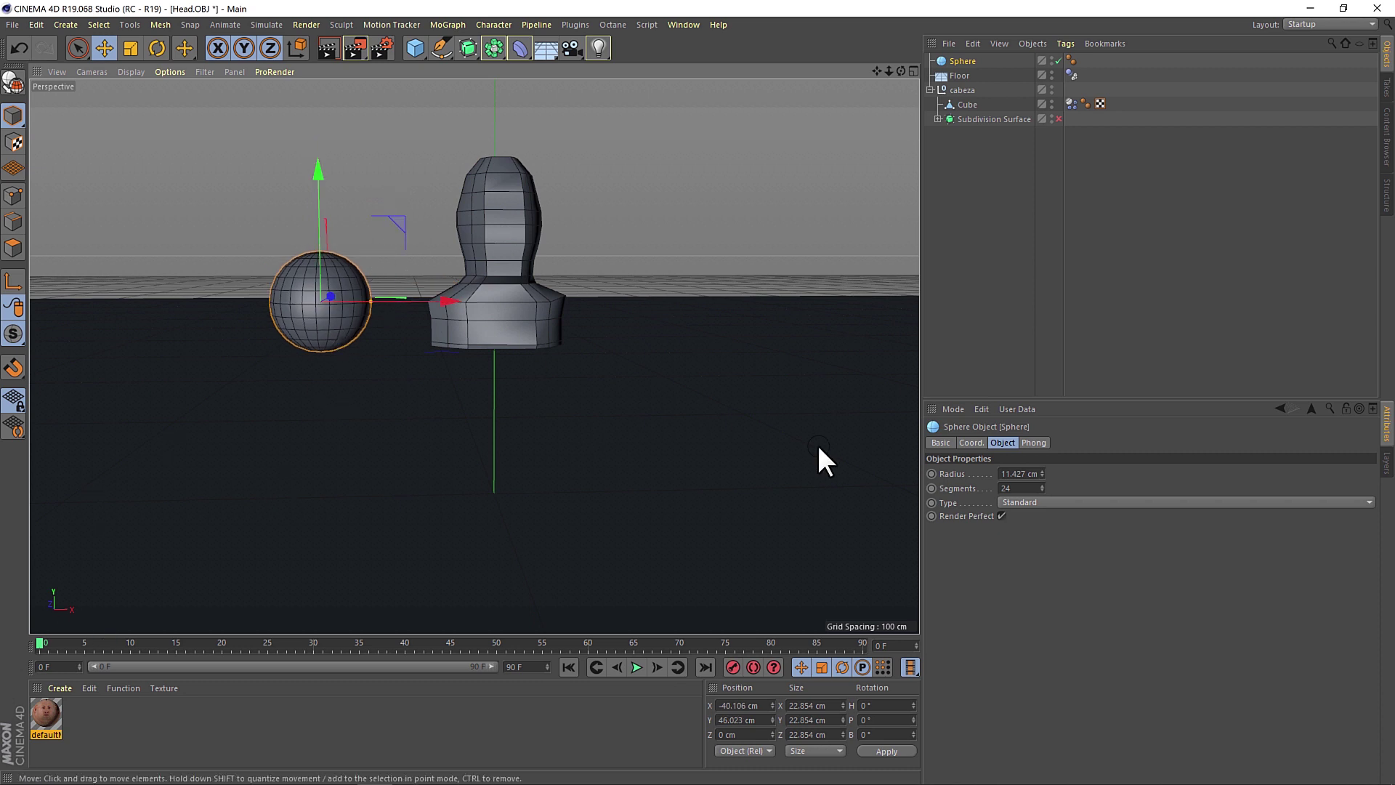
- Keyframe the Sphere at frame 0 and right of the head at frame 5, then play it back
click(735, 667)
drag(42, 643, 85, 642)
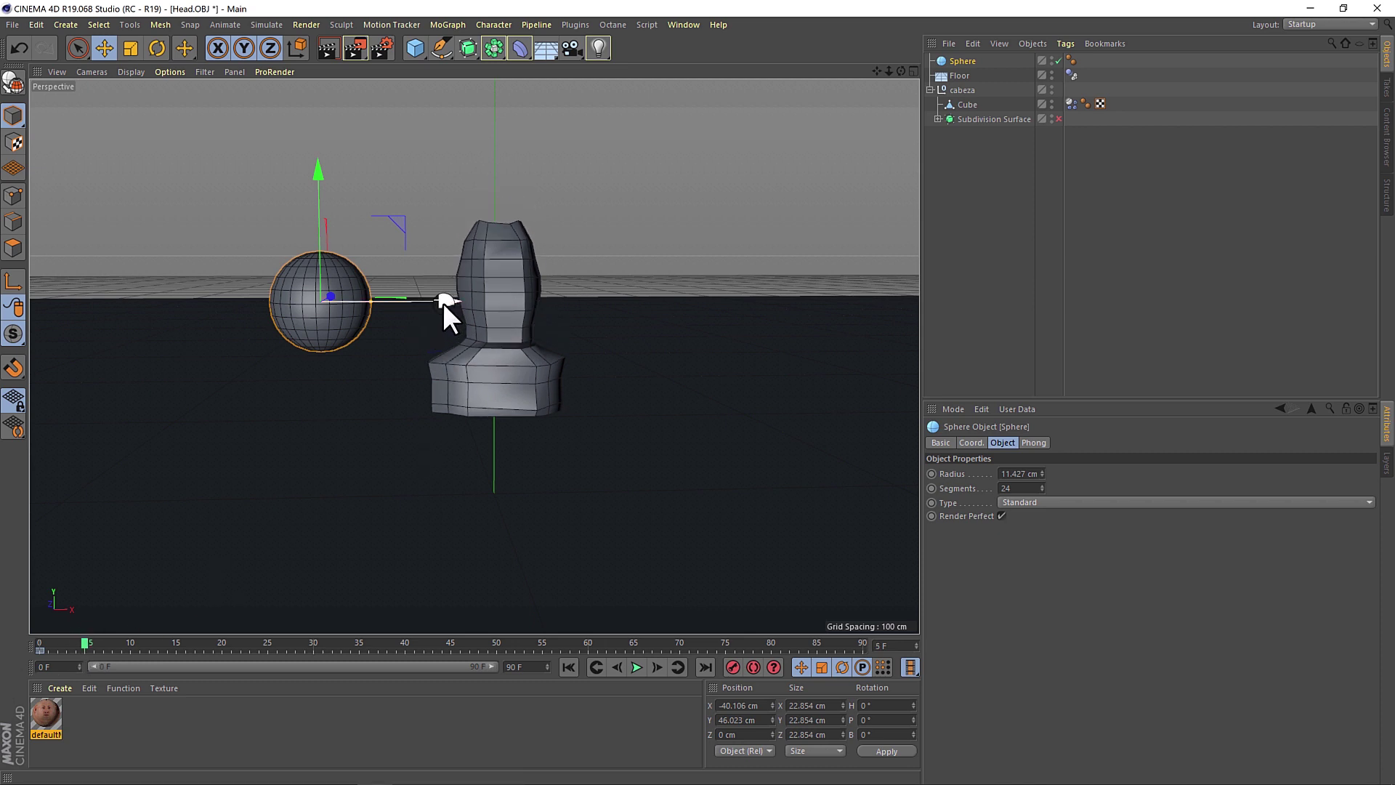
drag(443, 301, 761, 299)
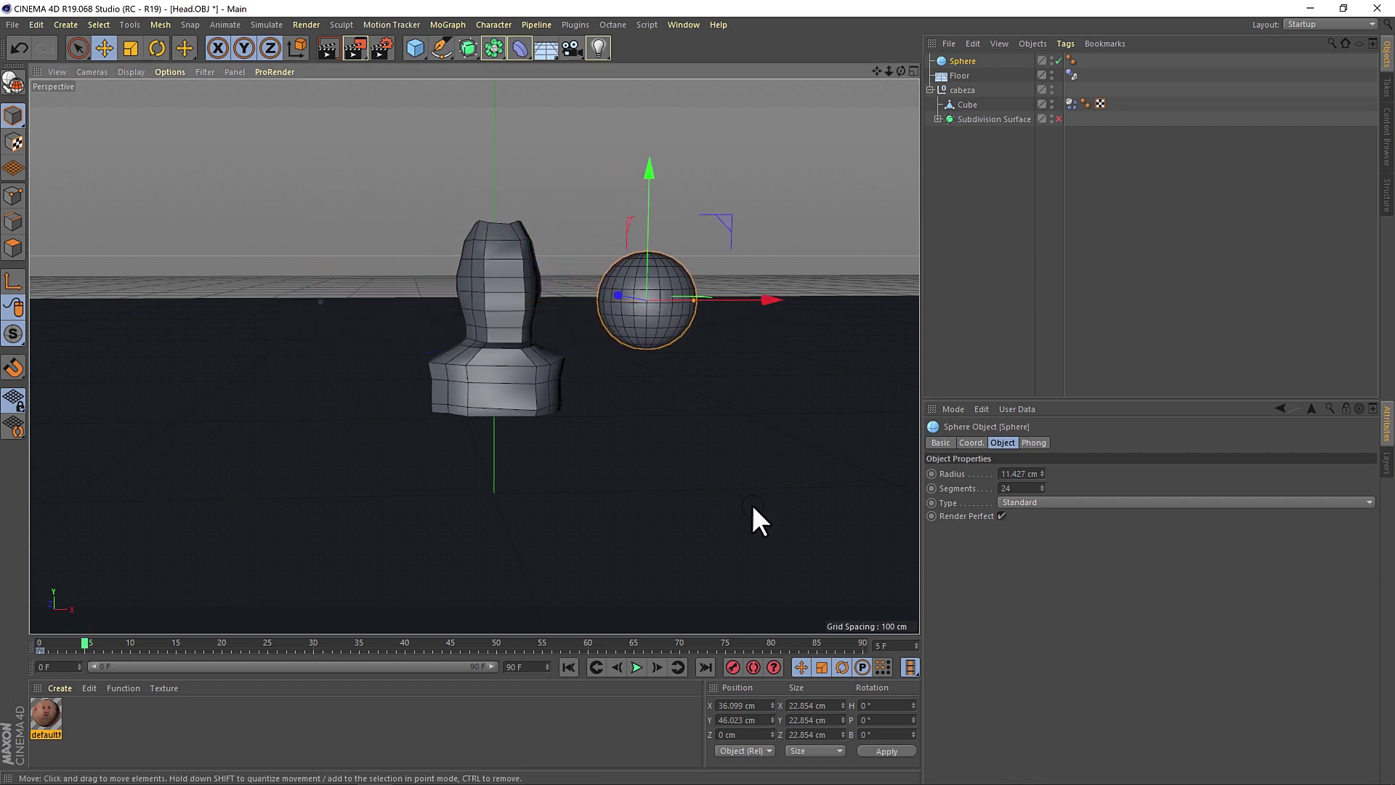
click(733, 668)
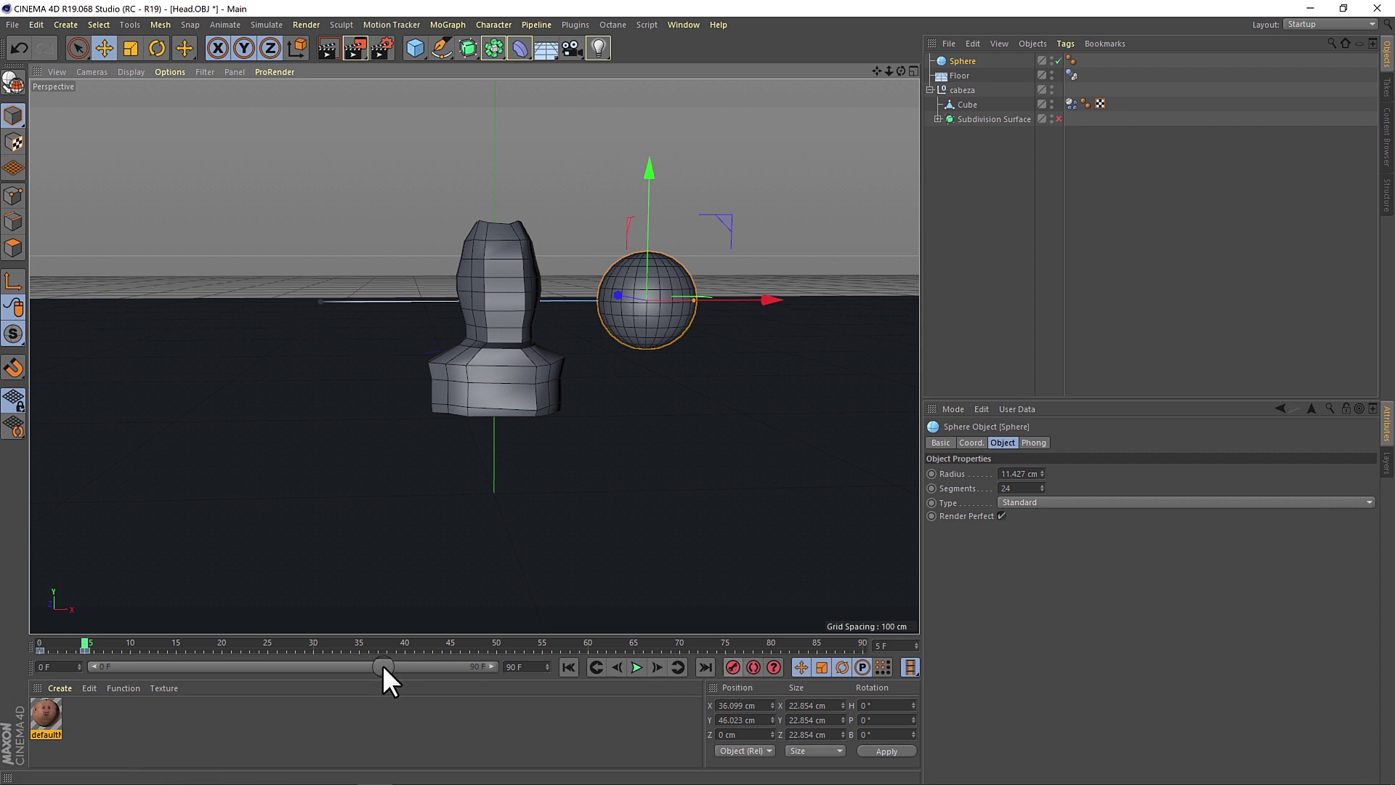
drag(85, 639, 29, 652)
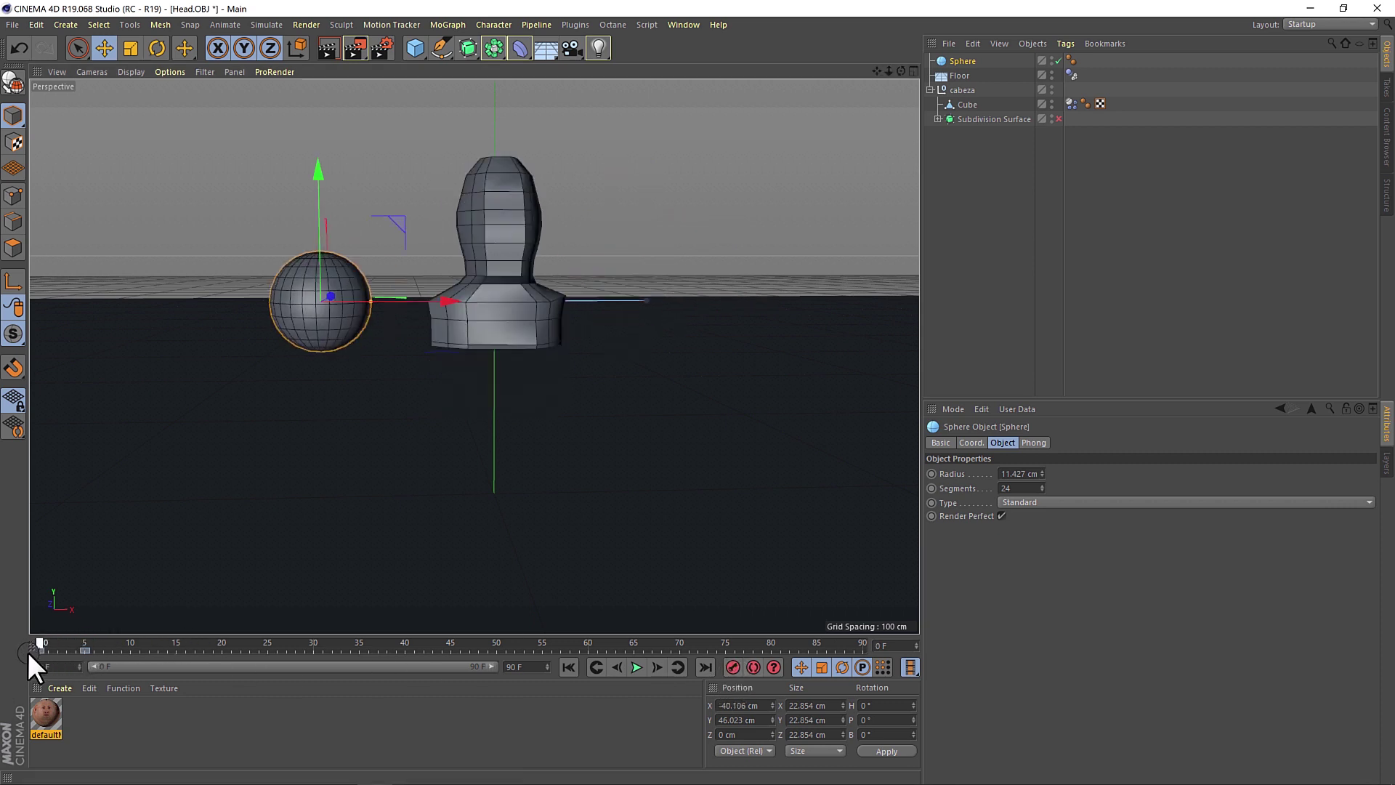
click(635, 666)
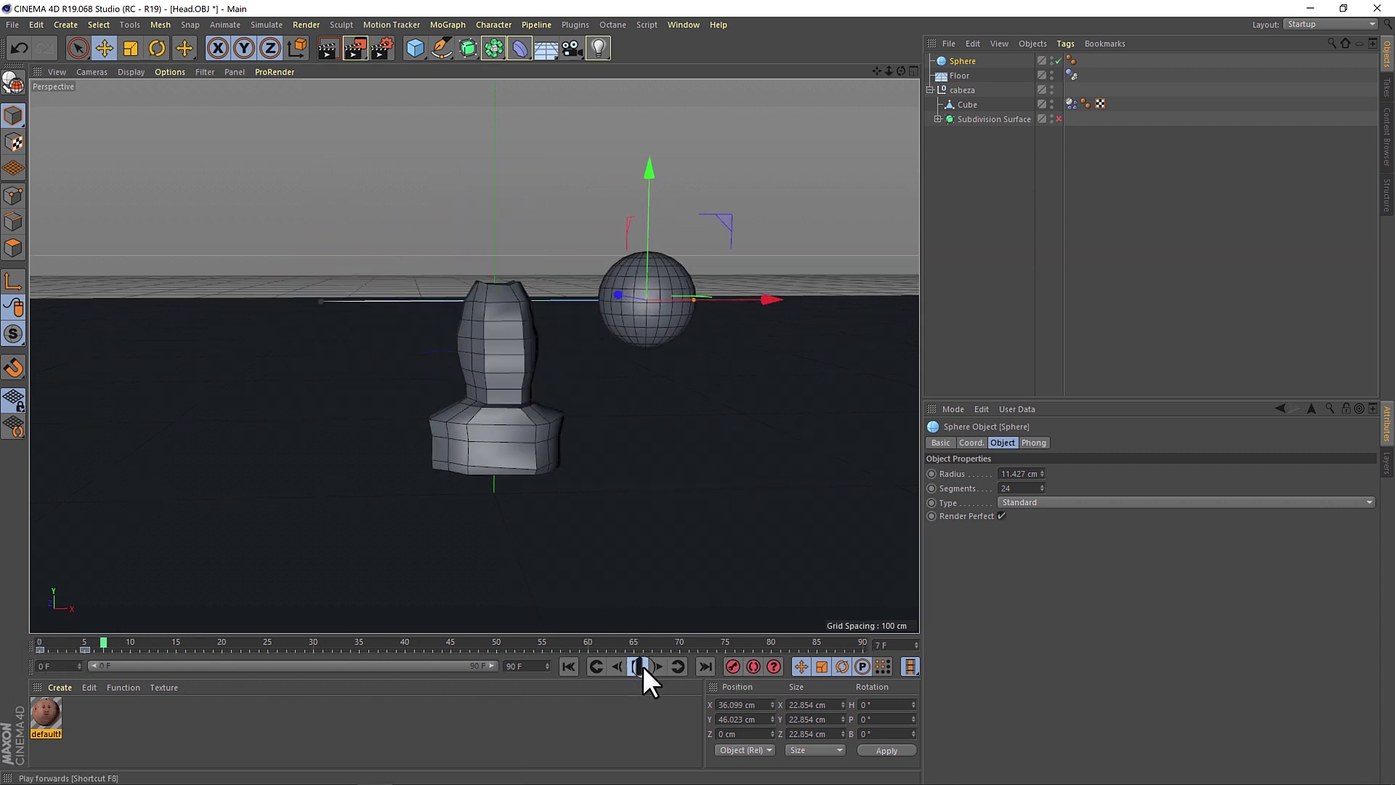
click(570, 667)
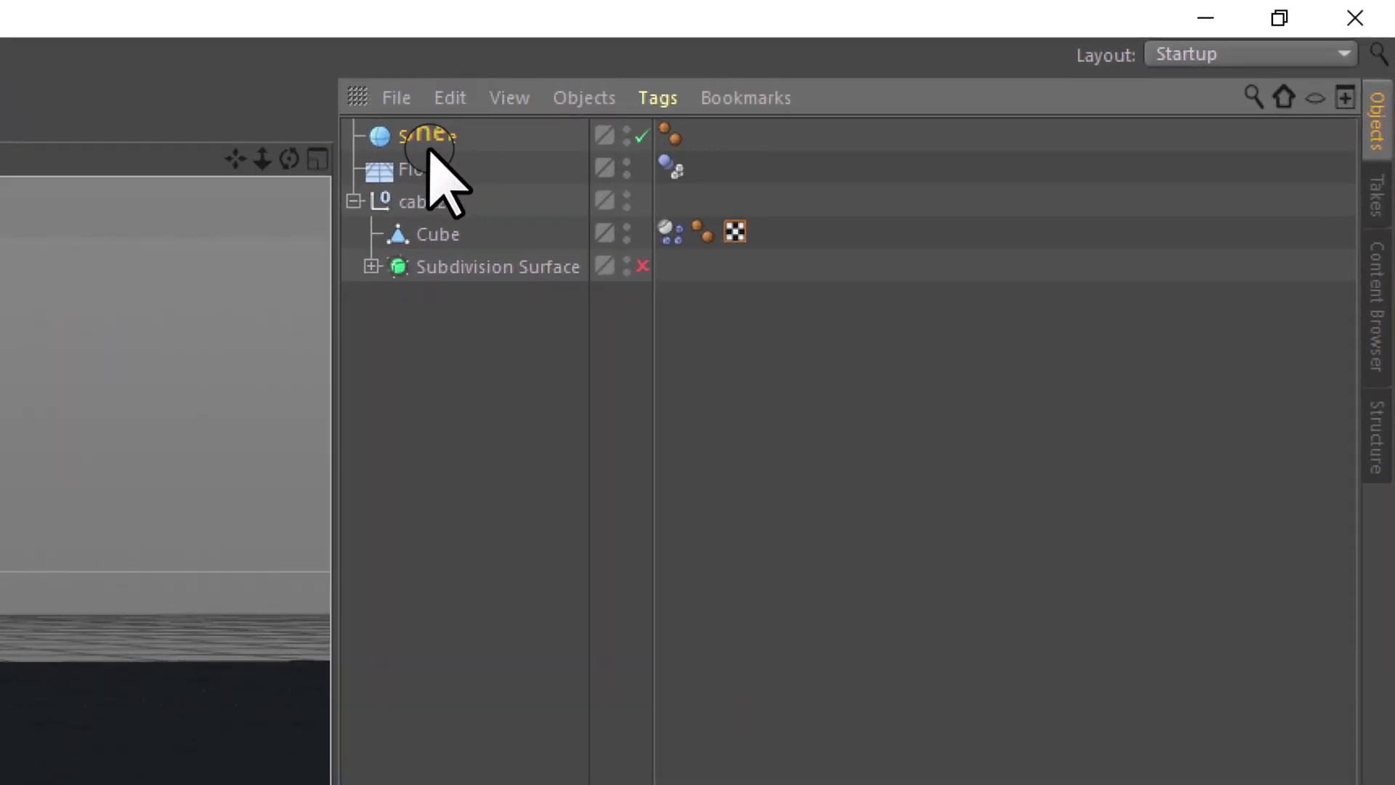
- Give the Sphere a Collider Body tag and play the collision test
right_click(513, 130)
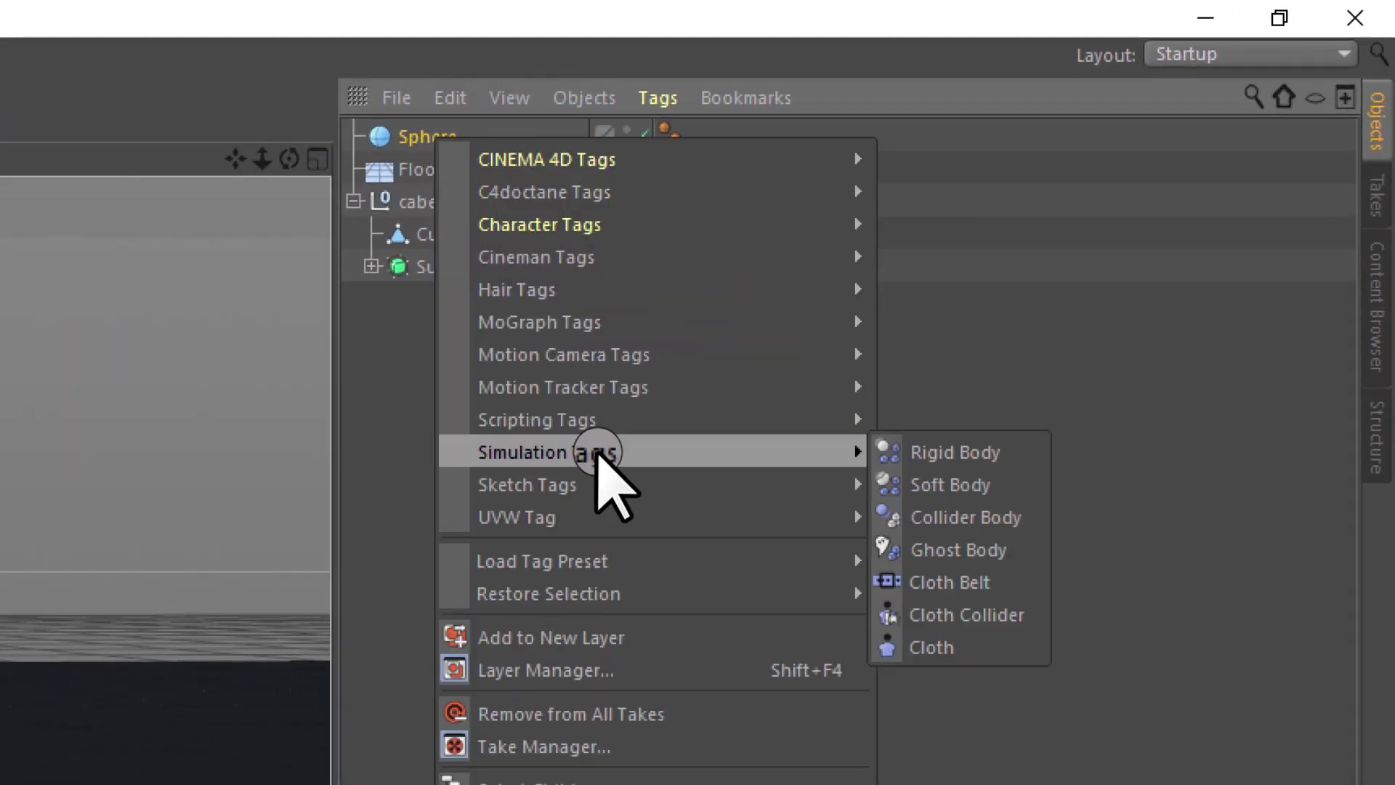
mouse_move(544, 452)
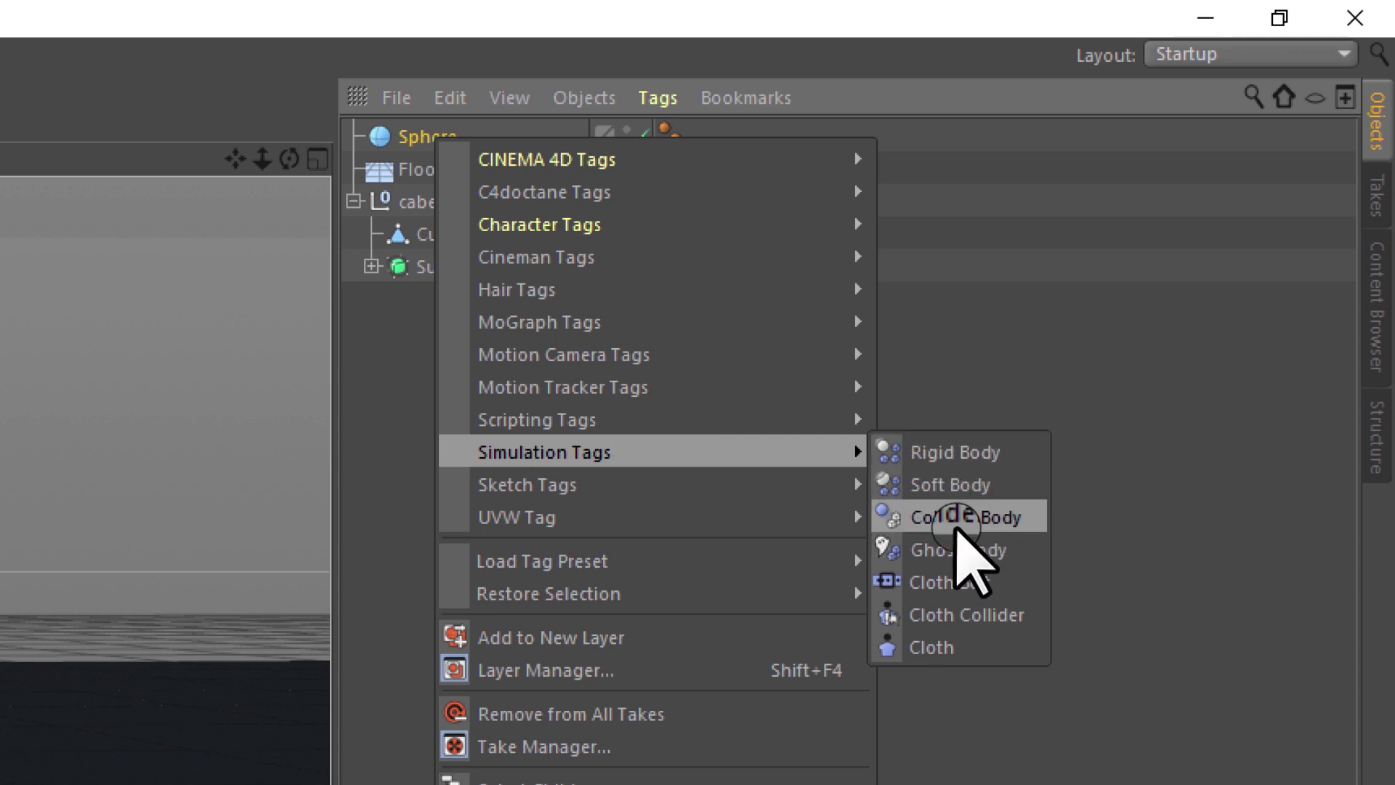
click(967, 502)
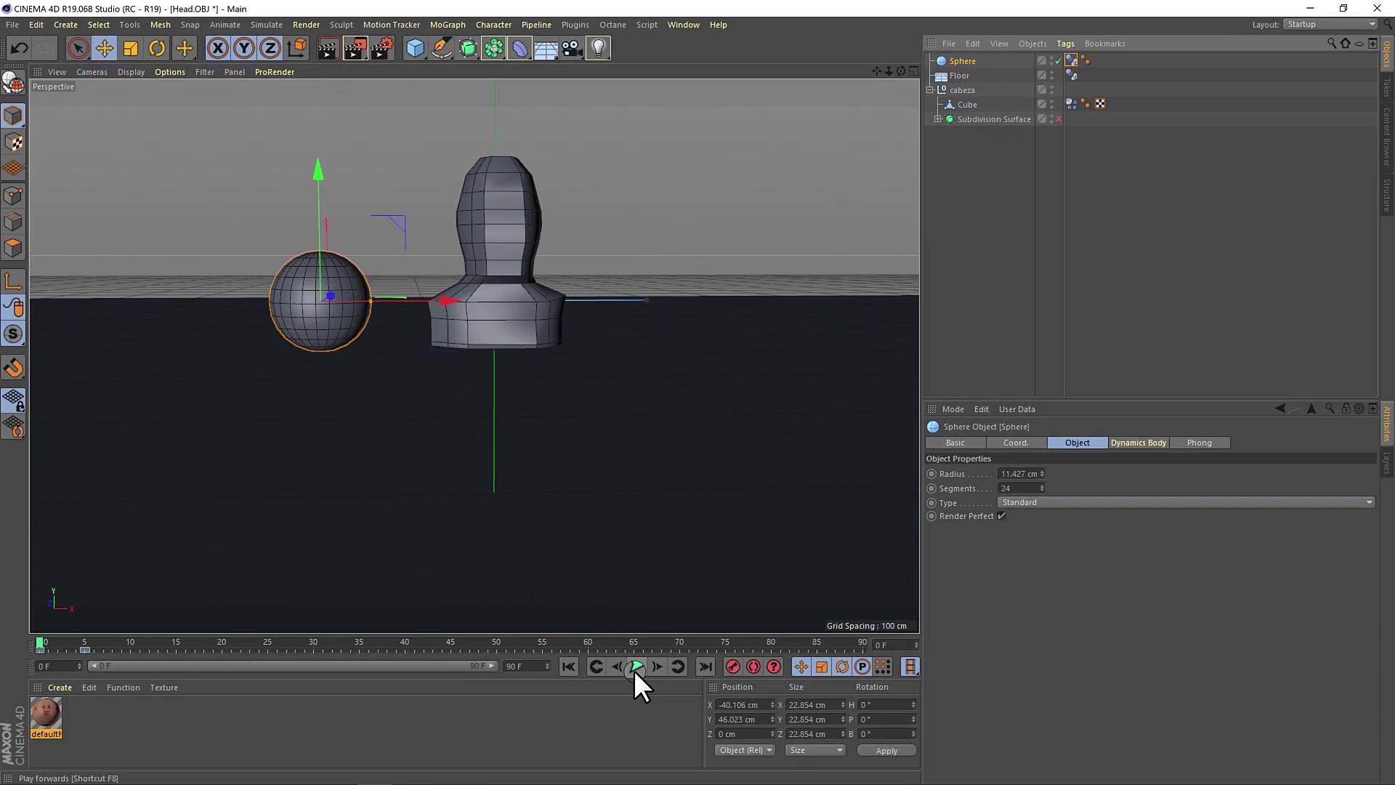
click(636, 667)
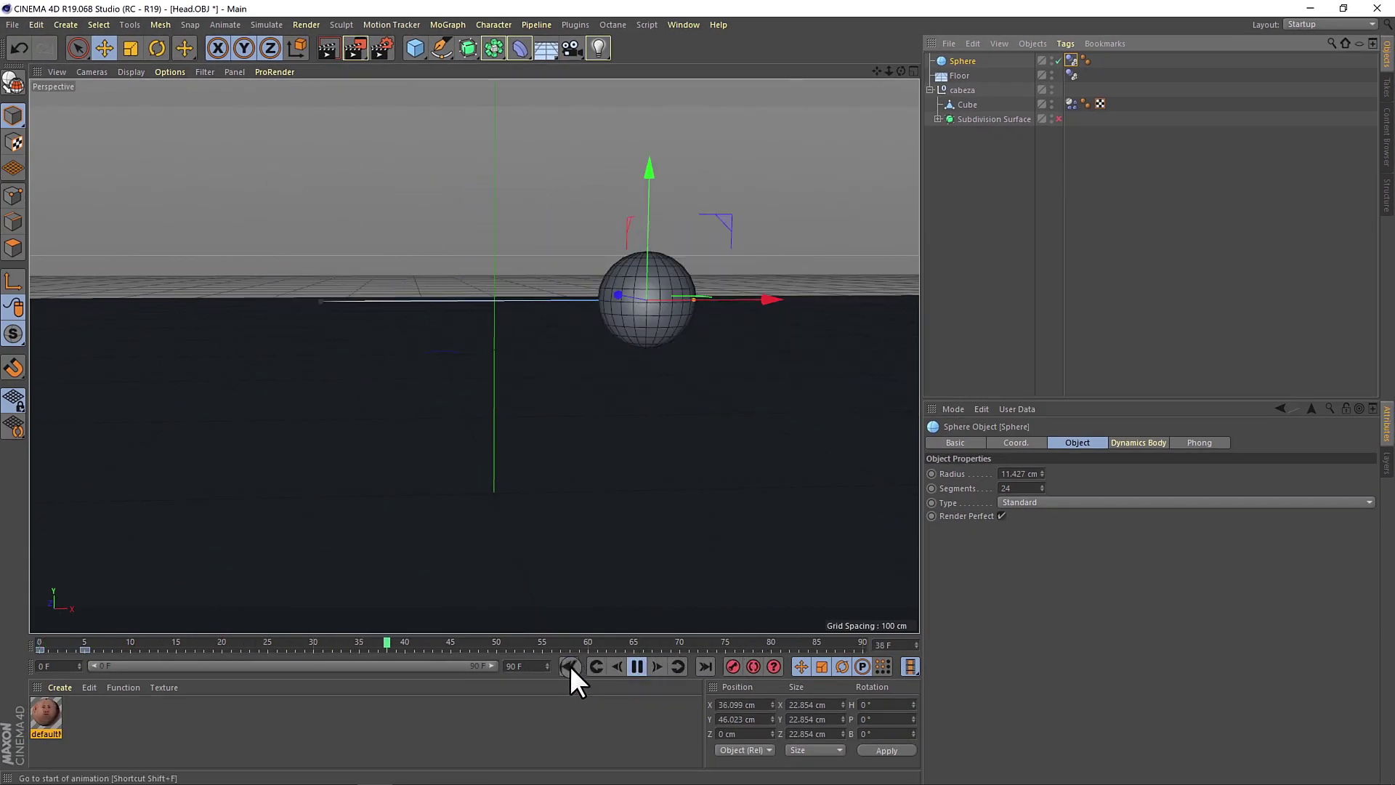
- Replay the collision, rewind to frame 0, and select the Sphere
click(609, 666)
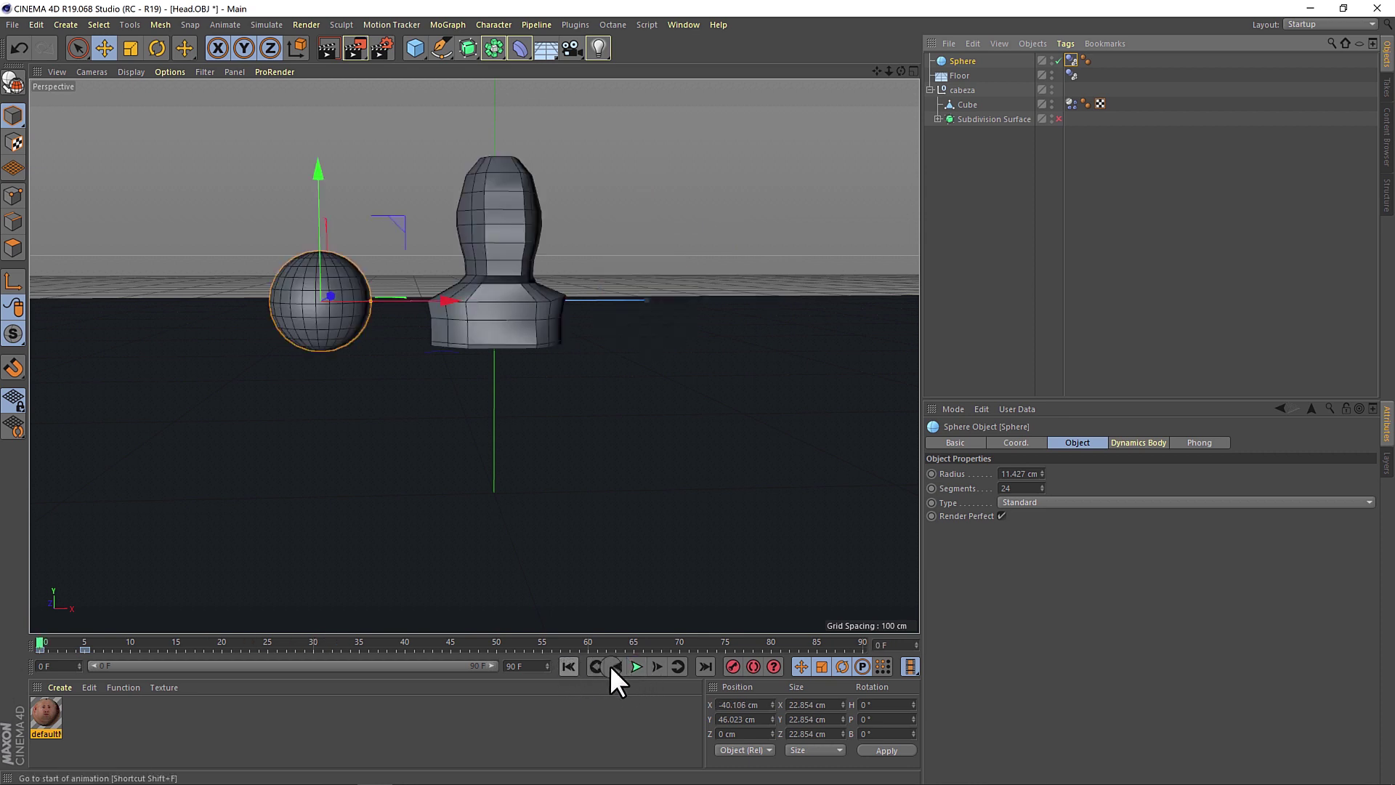
click(570, 667)
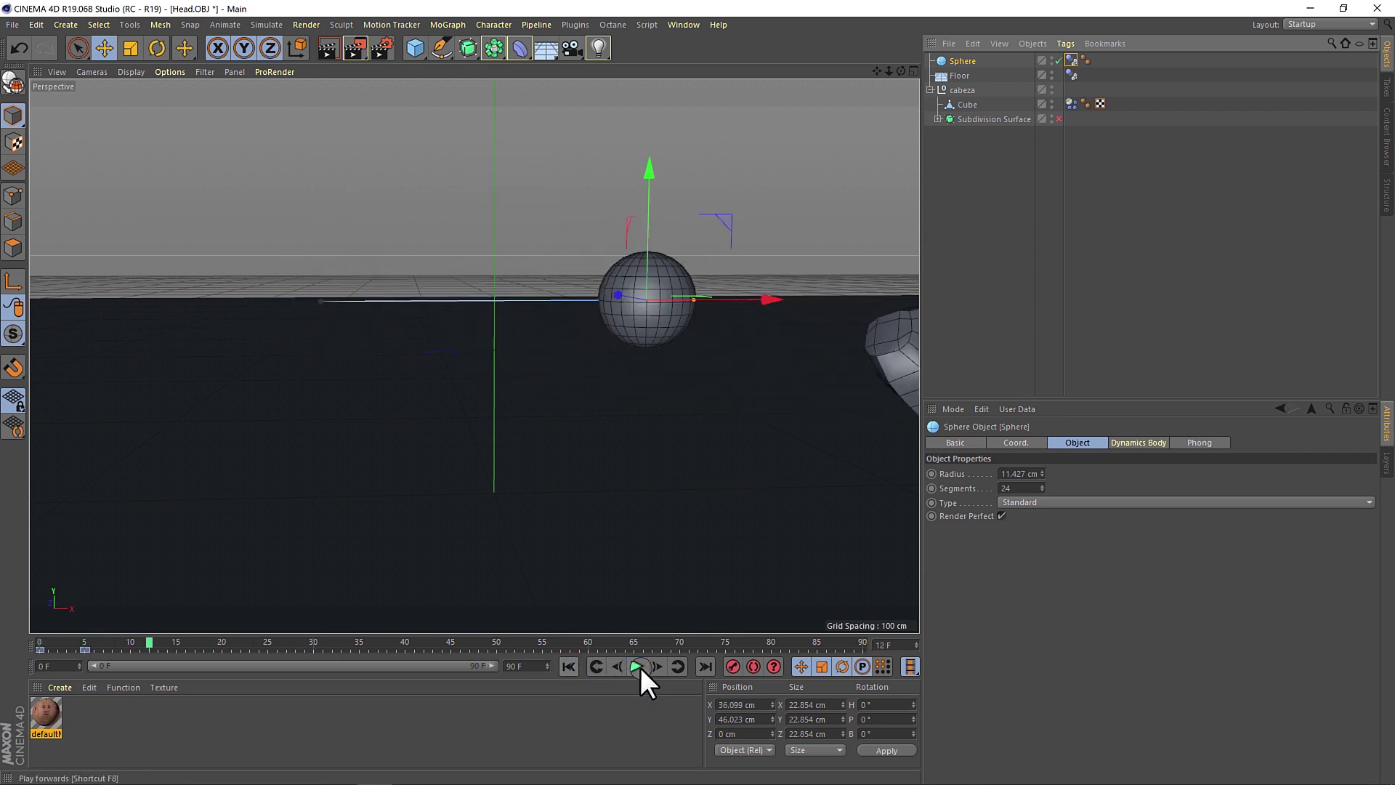
click(638, 668)
click(587, 667)
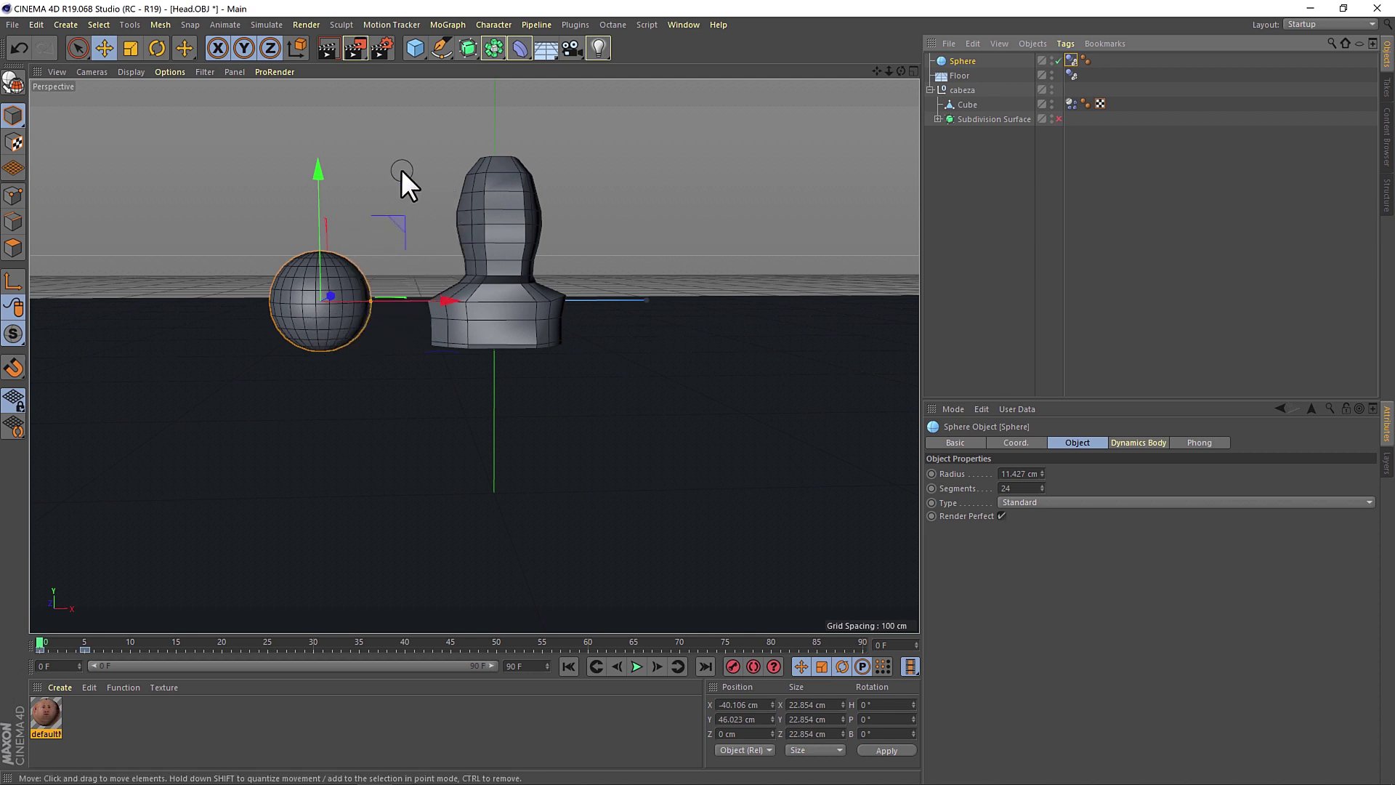
click(423, 237)
click(970, 60)
- Delete the test Sphere and rename the Cube cage mesh to jaula
key(Delete)
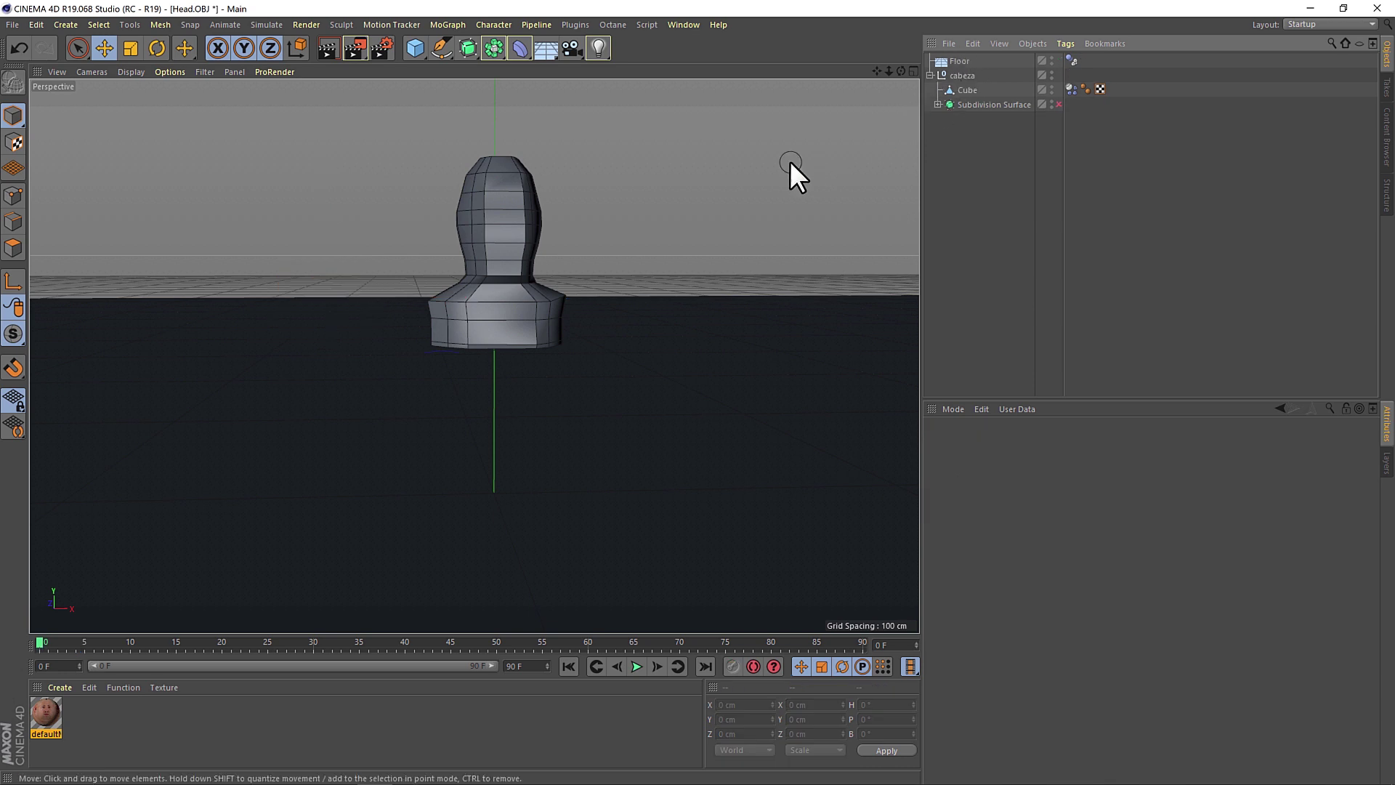
click(967, 90)
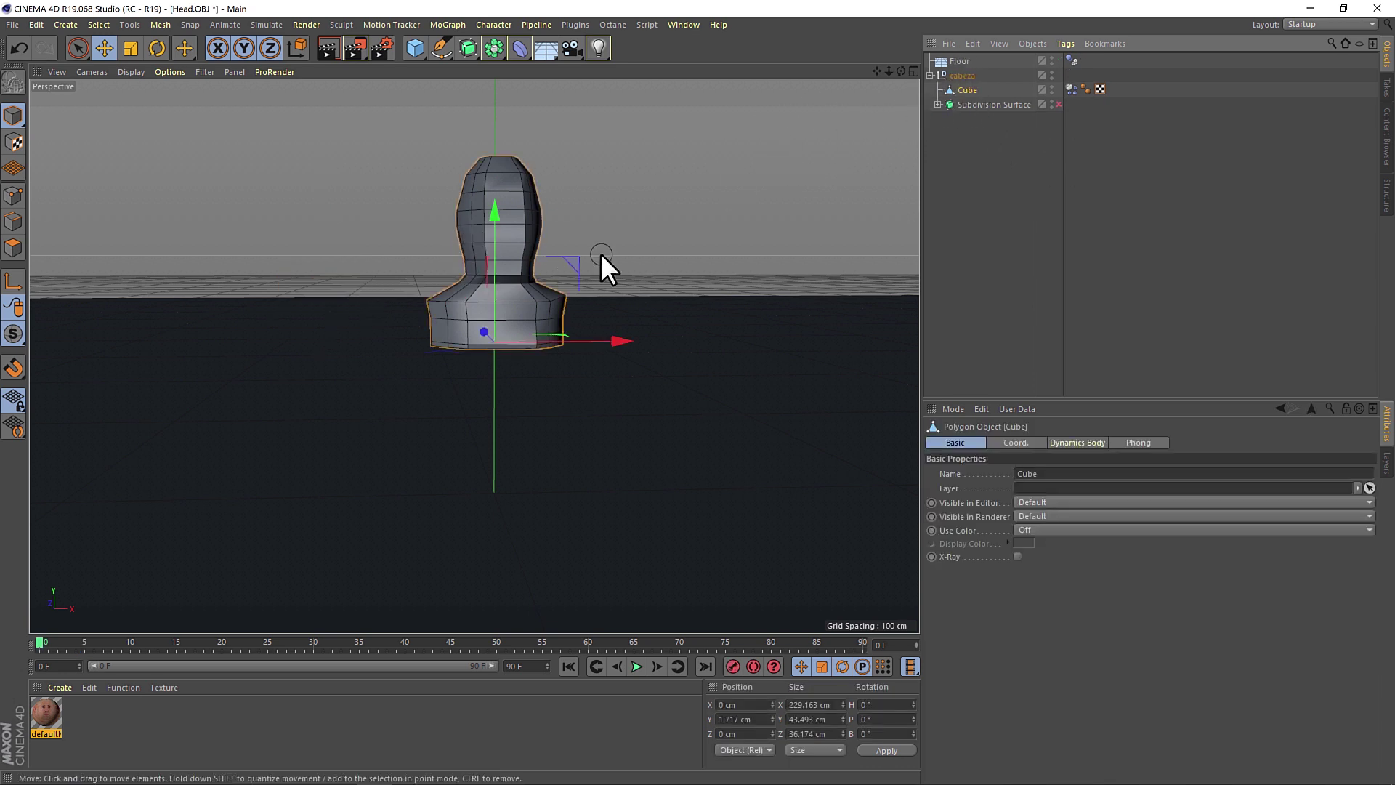
scroll(601, 253, up, 3)
scroll(553, 259, down, 1)
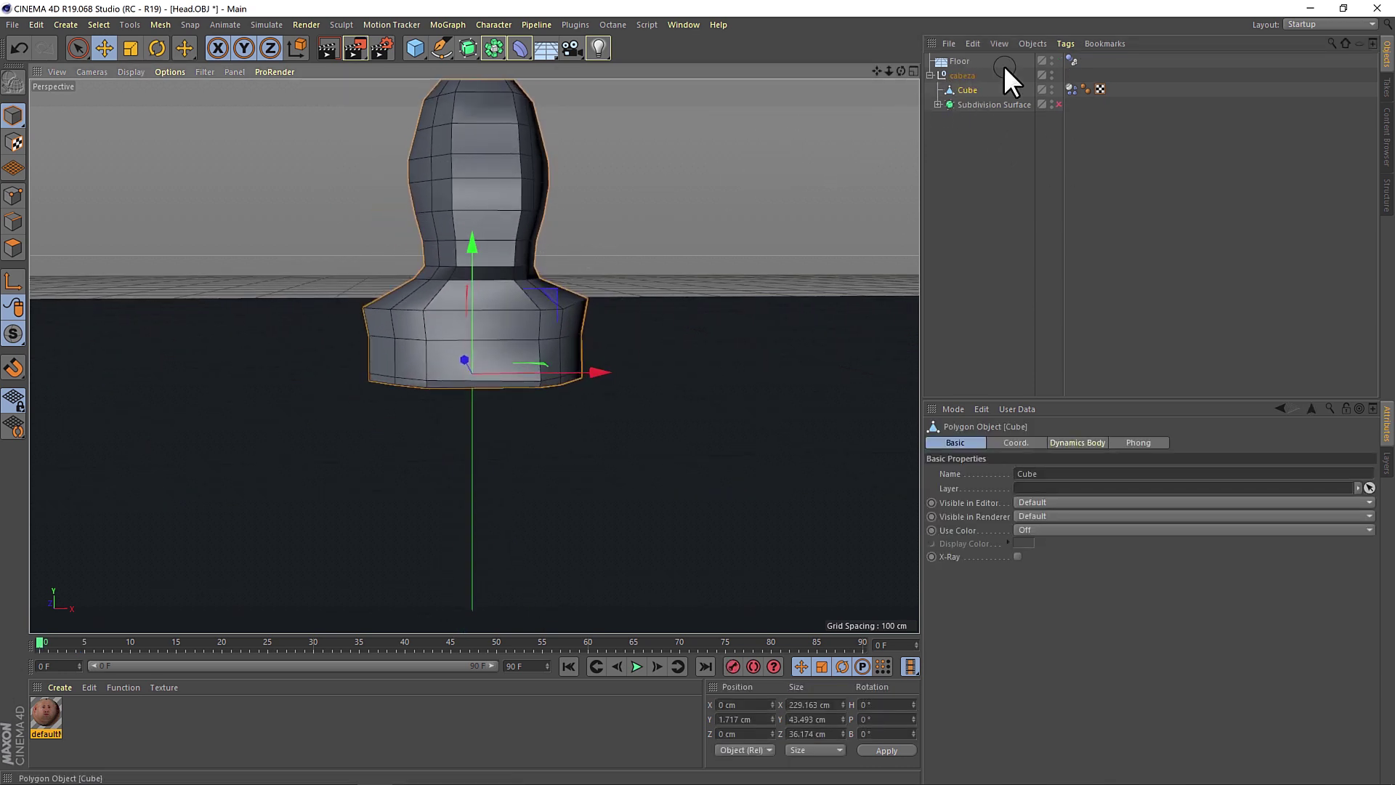
double_click(970, 89)
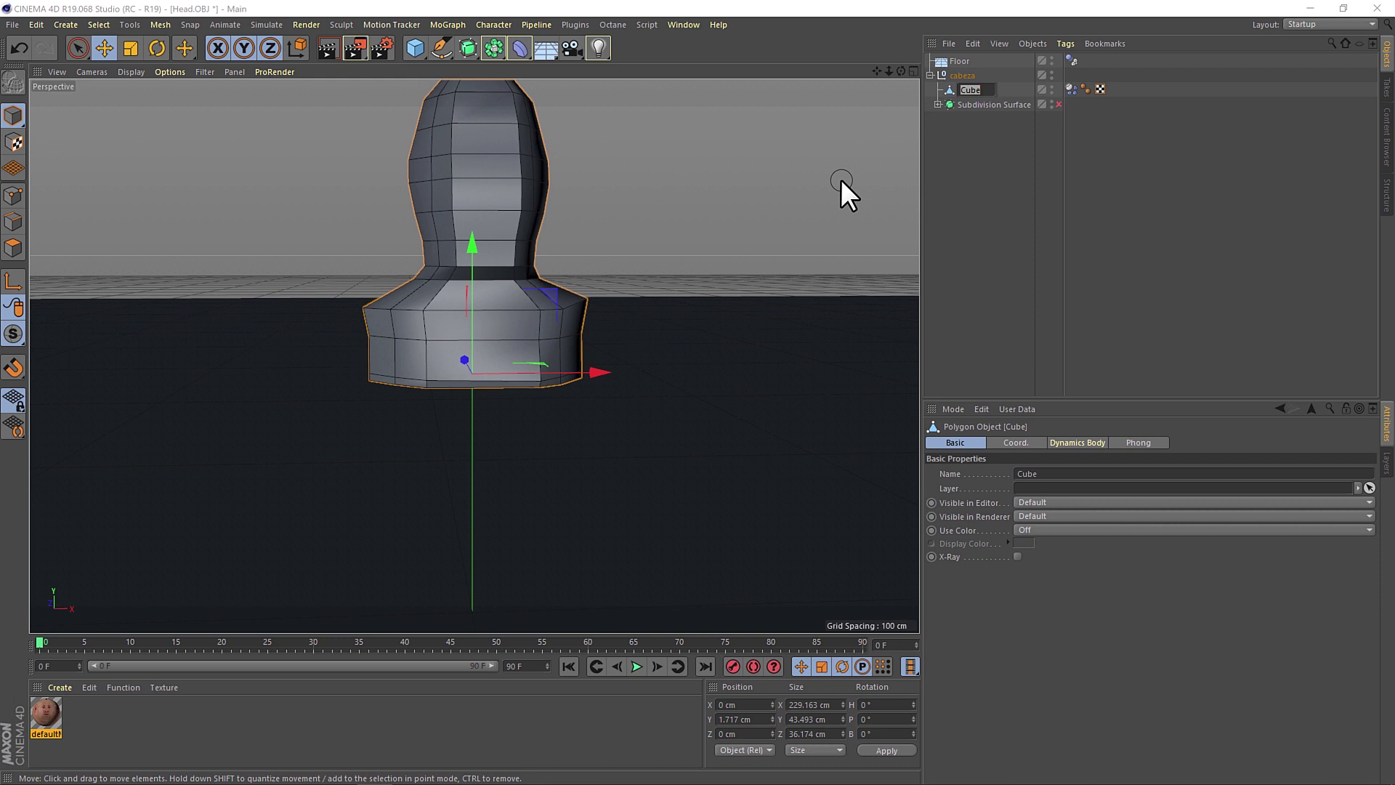
text(jaula)
key(Return)
- Expand the Subdivision Surface holding cabeza and re-enable it
click(995, 104)
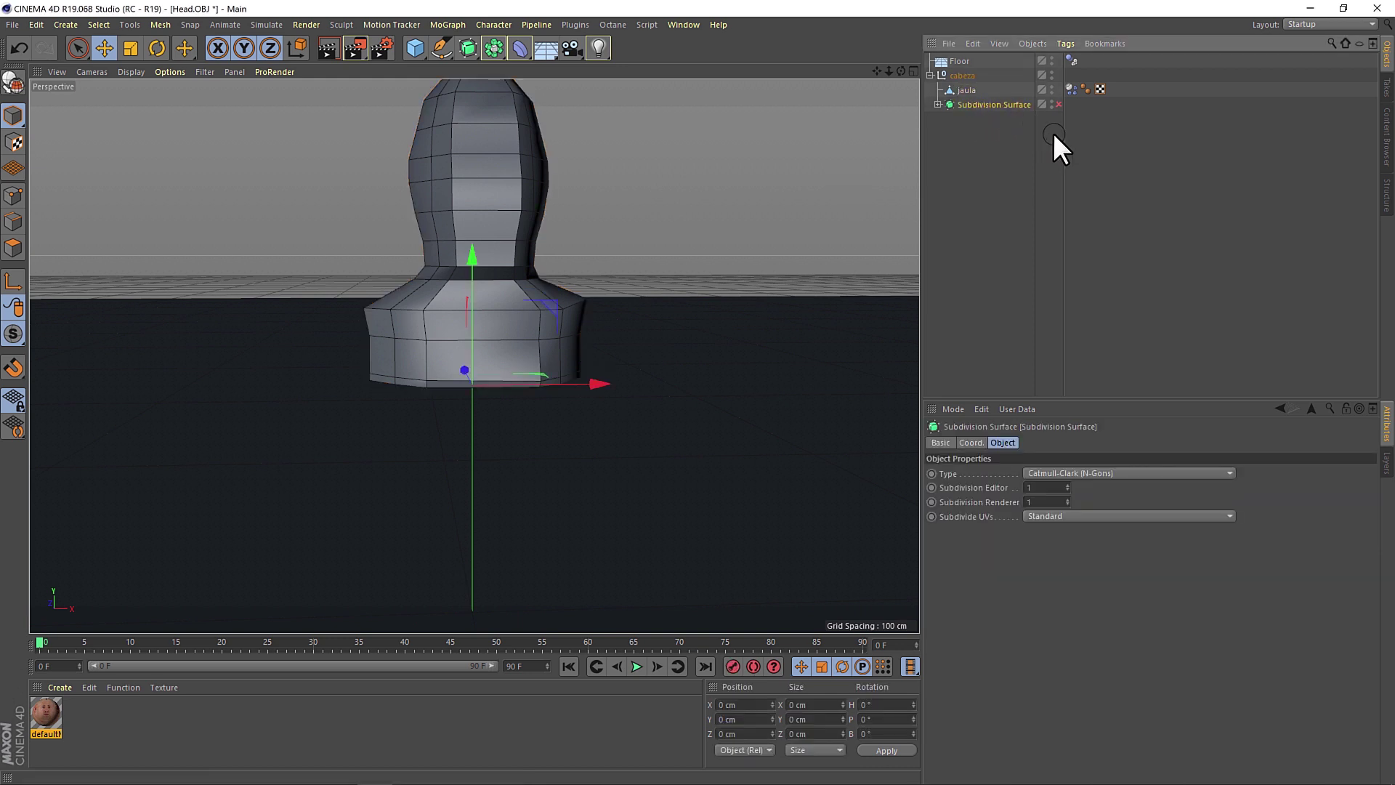
click(939, 106)
click(983, 118)
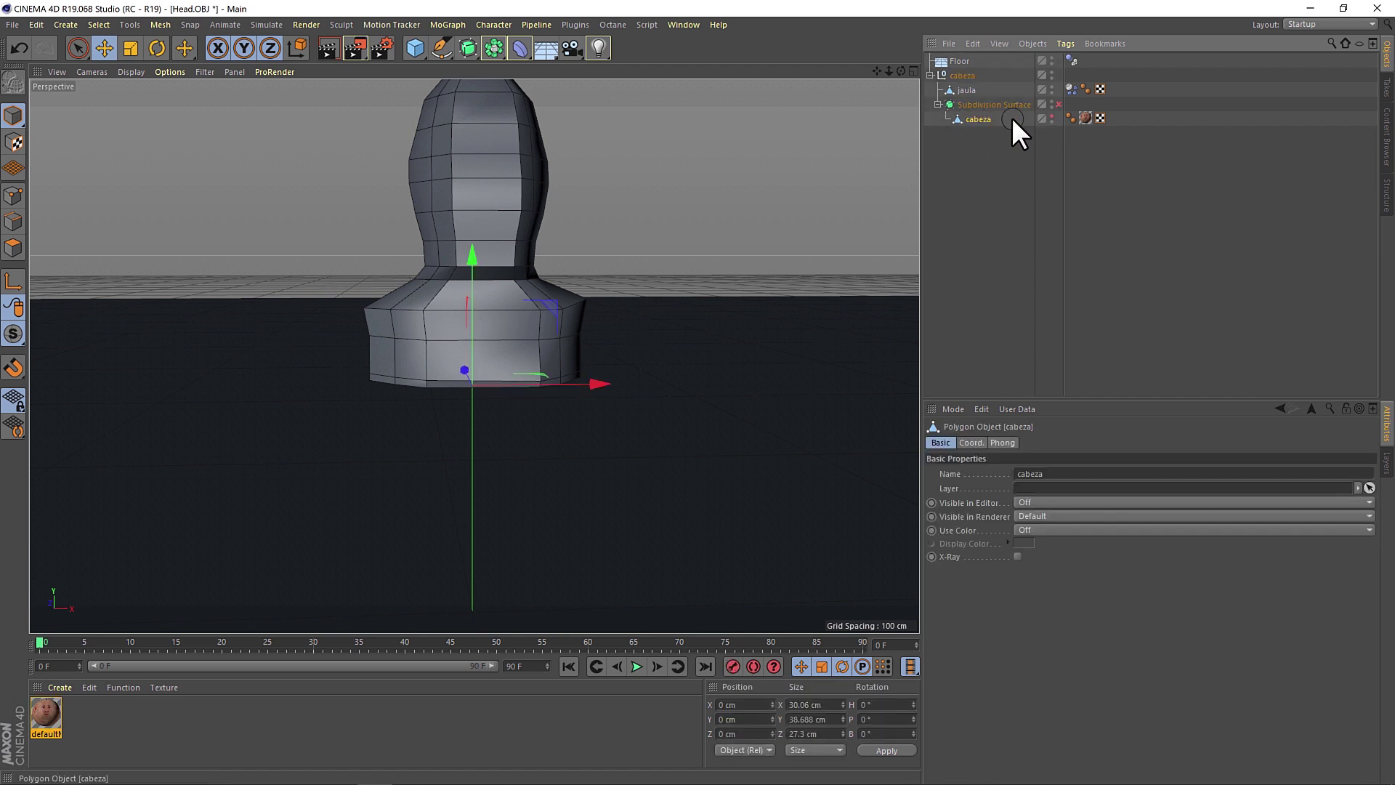
click(1058, 104)
click(987, 164)
click(976, 120)
click(999, 154)
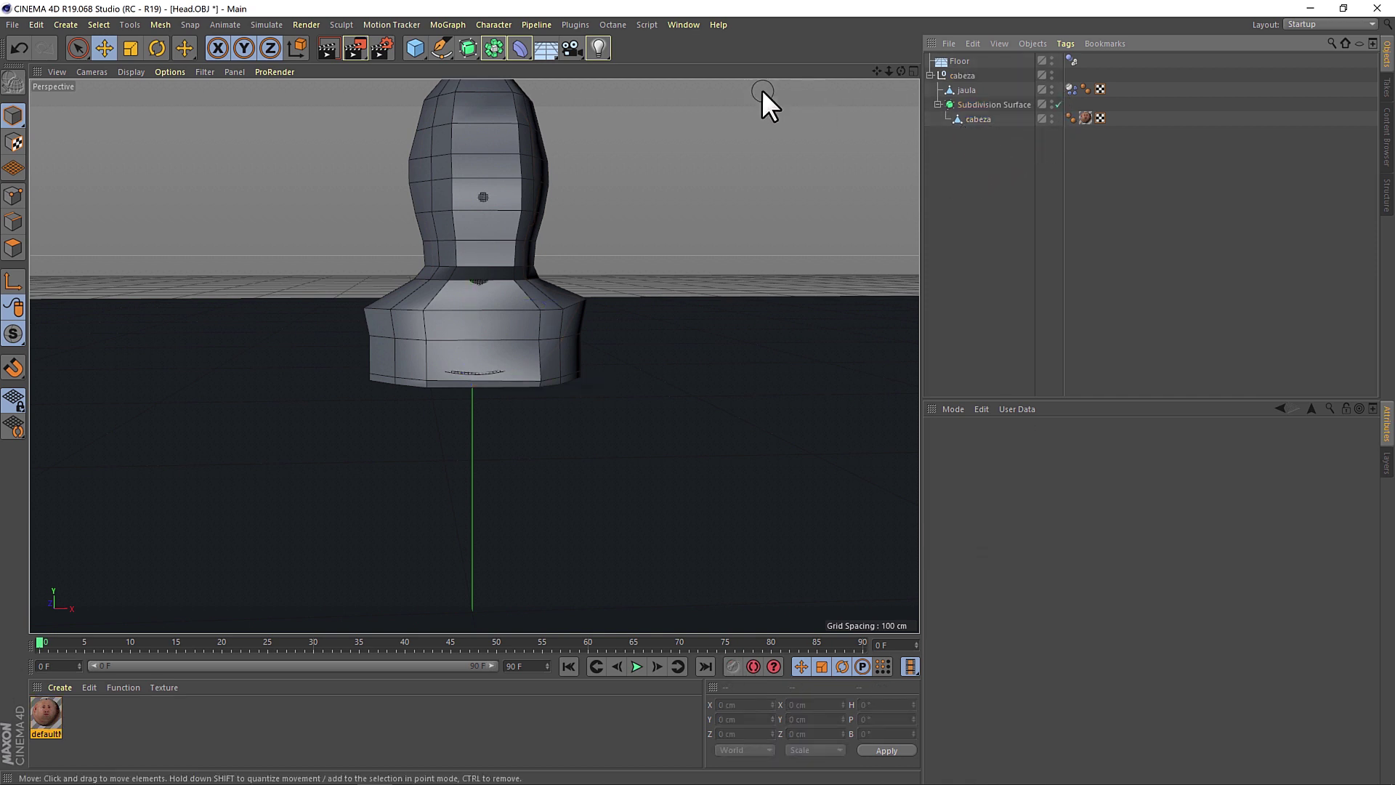
- Add a Mesh deformer as a child of cabeza and set jaula as its cage
click(521, 45)
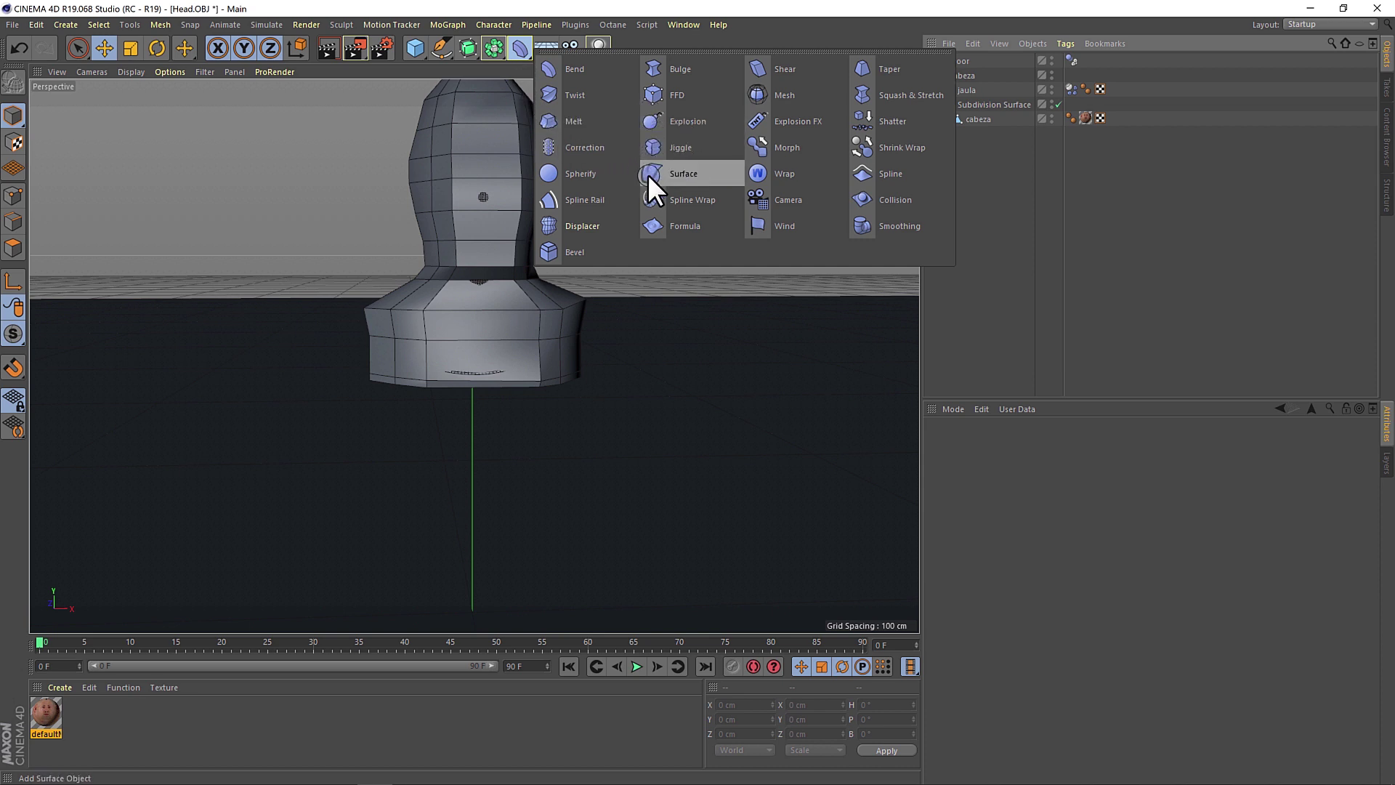
click(778, 94)
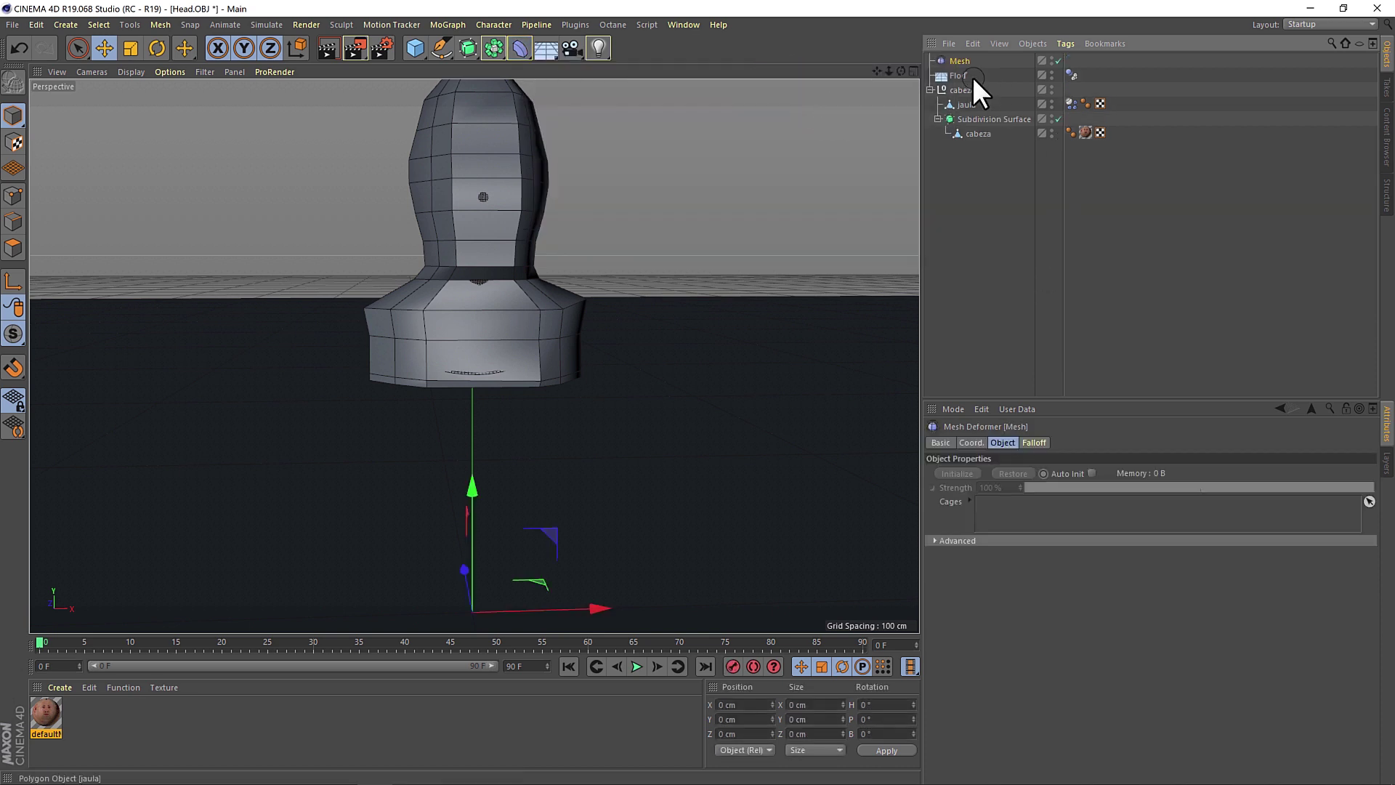
drag(961, 60, 985, 134)
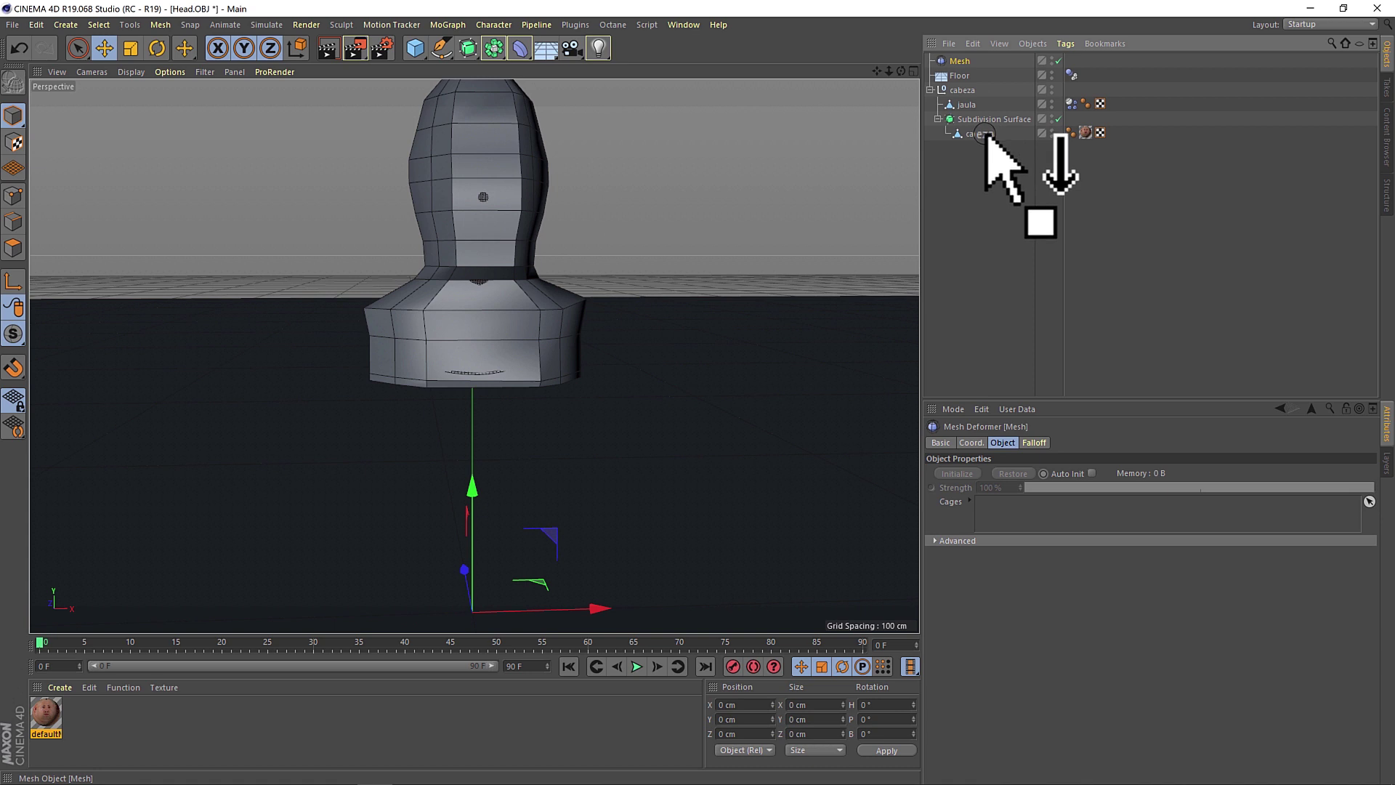
drag(985, 133, 978, 135)
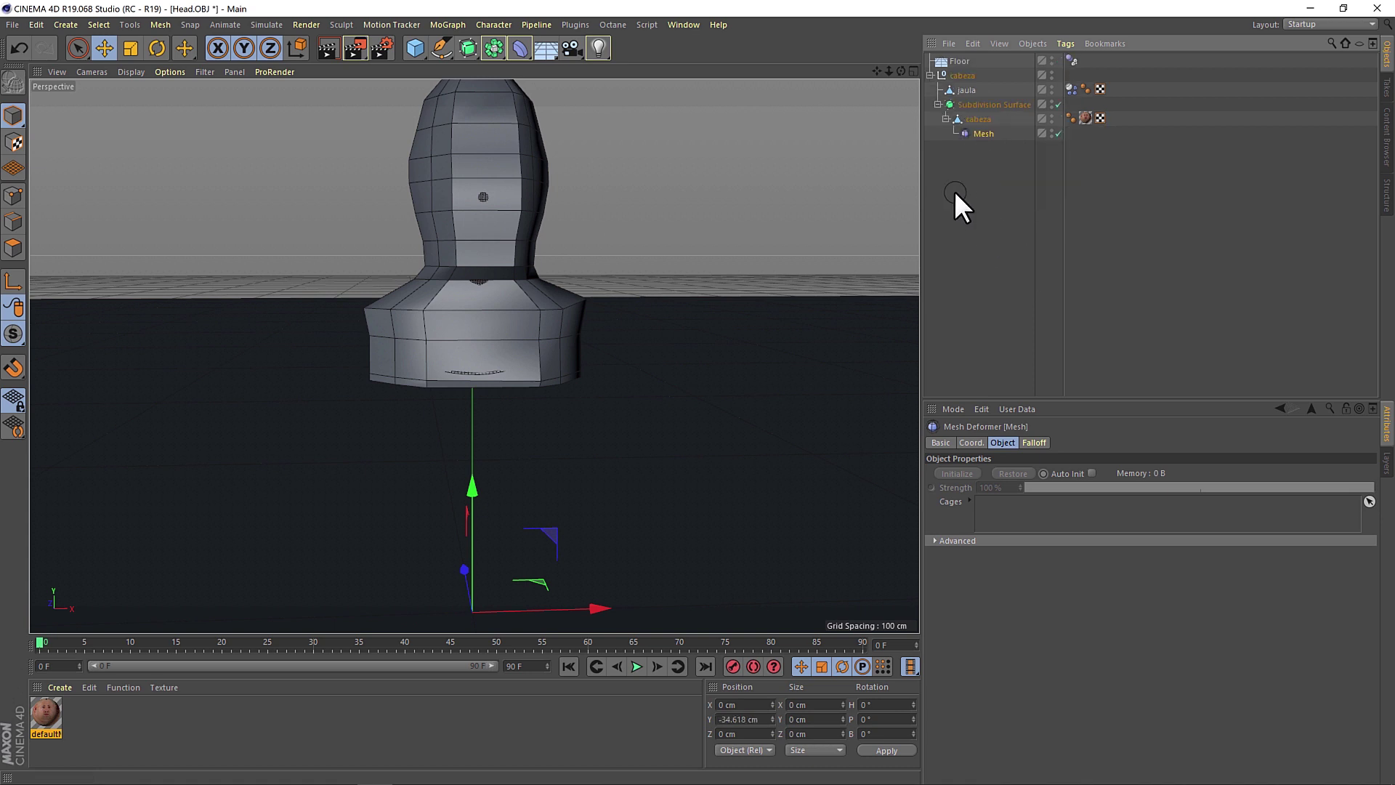
click(978, 119)
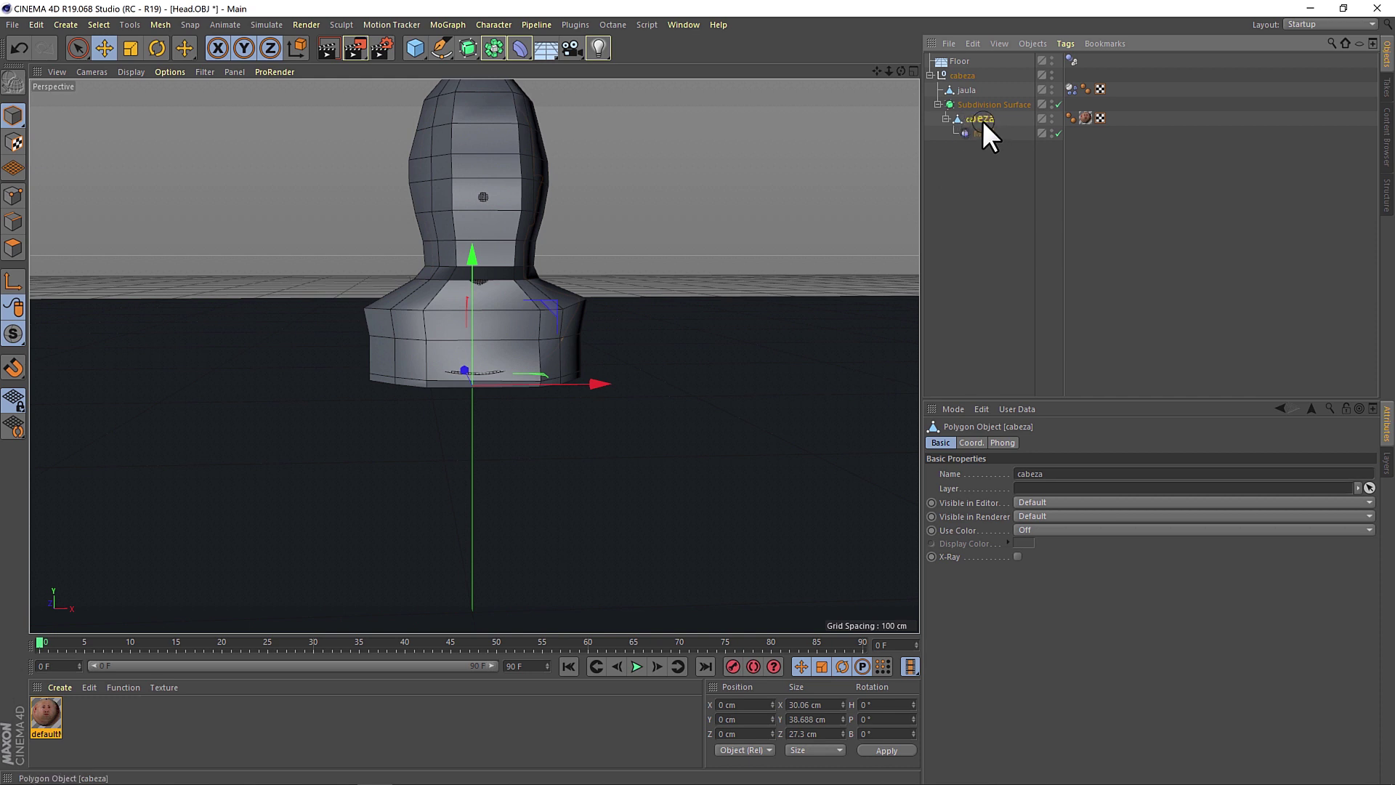
click(984, 133)
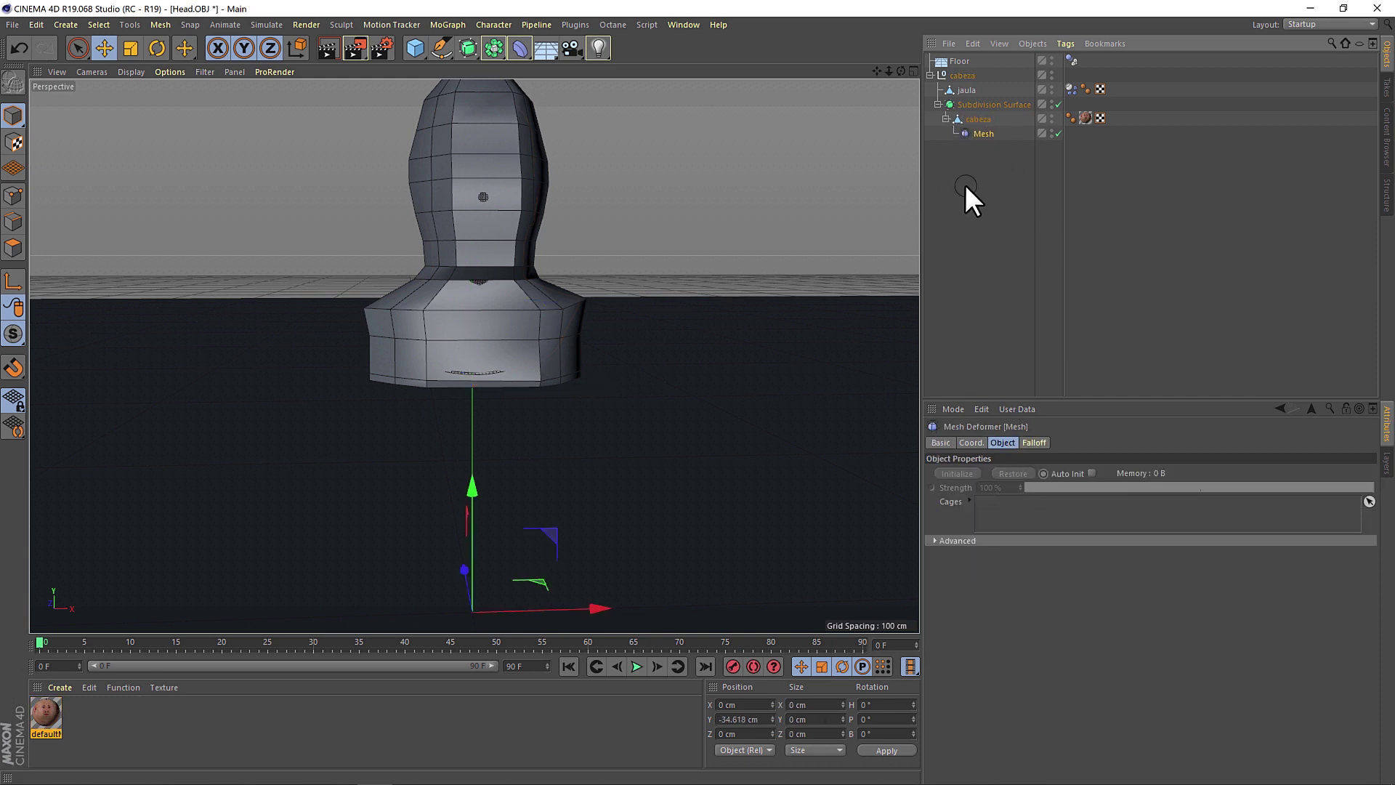
drag(964, 90, 1007, 416)
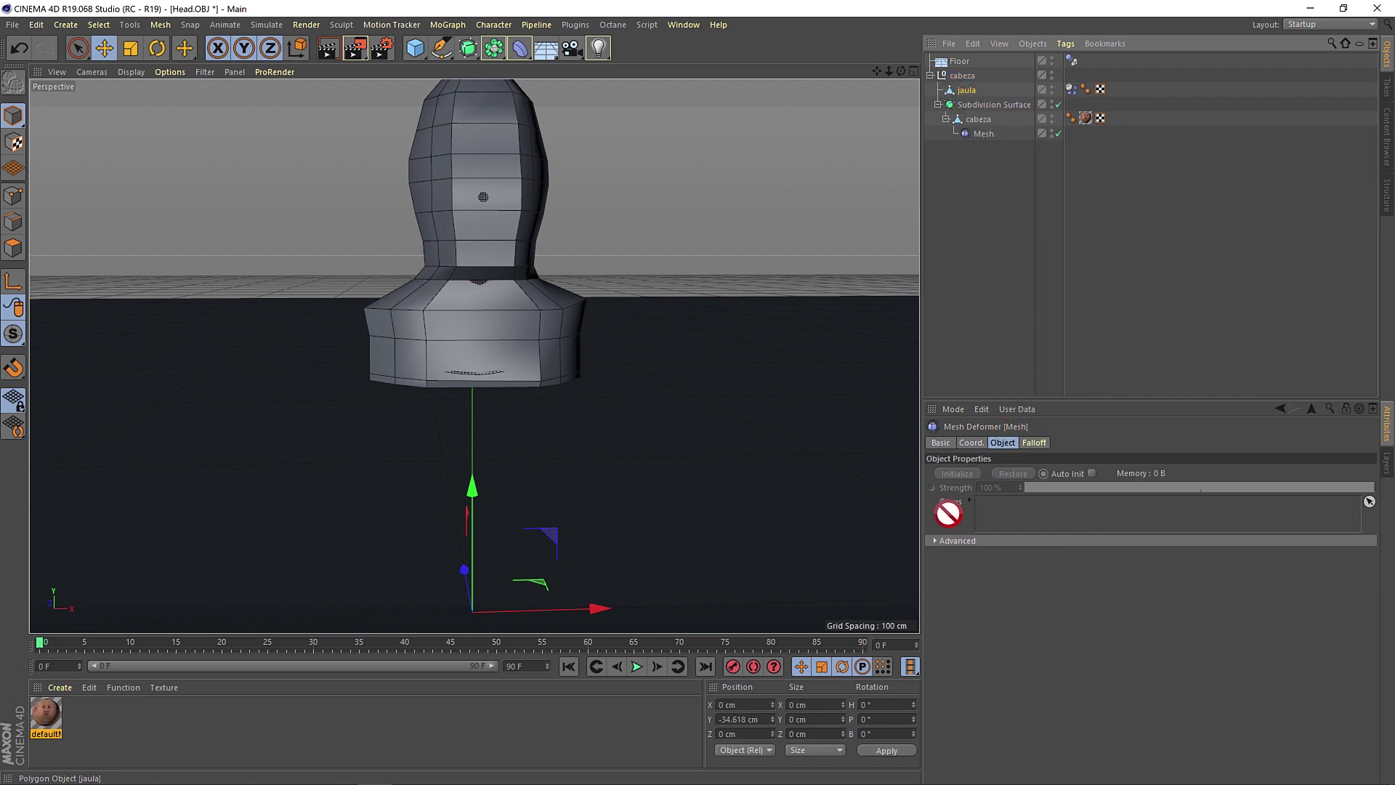
drag(946, 508, 1012, 512)
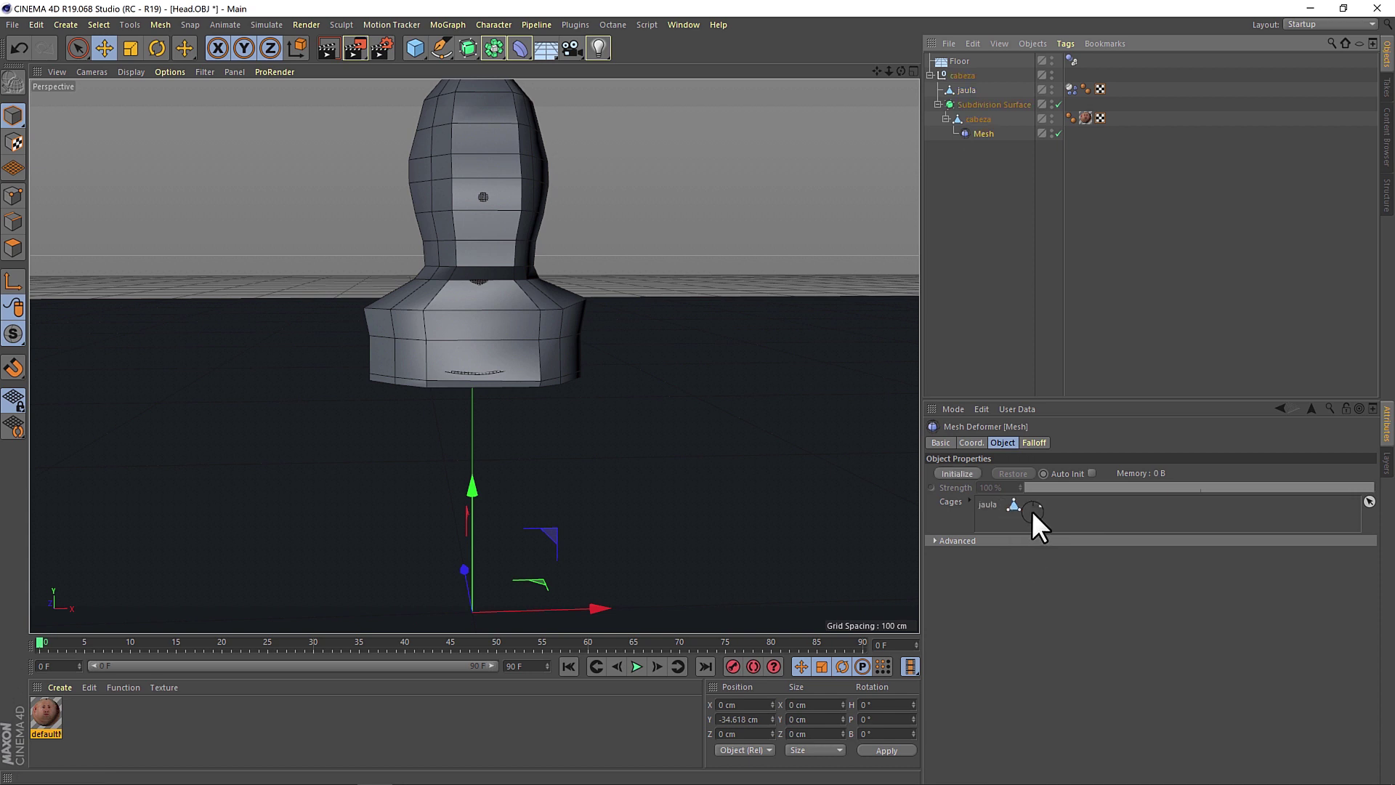
- Hide jaula, switch the viewport to Gouraud Shading, then show jaula again
click(998, 194)
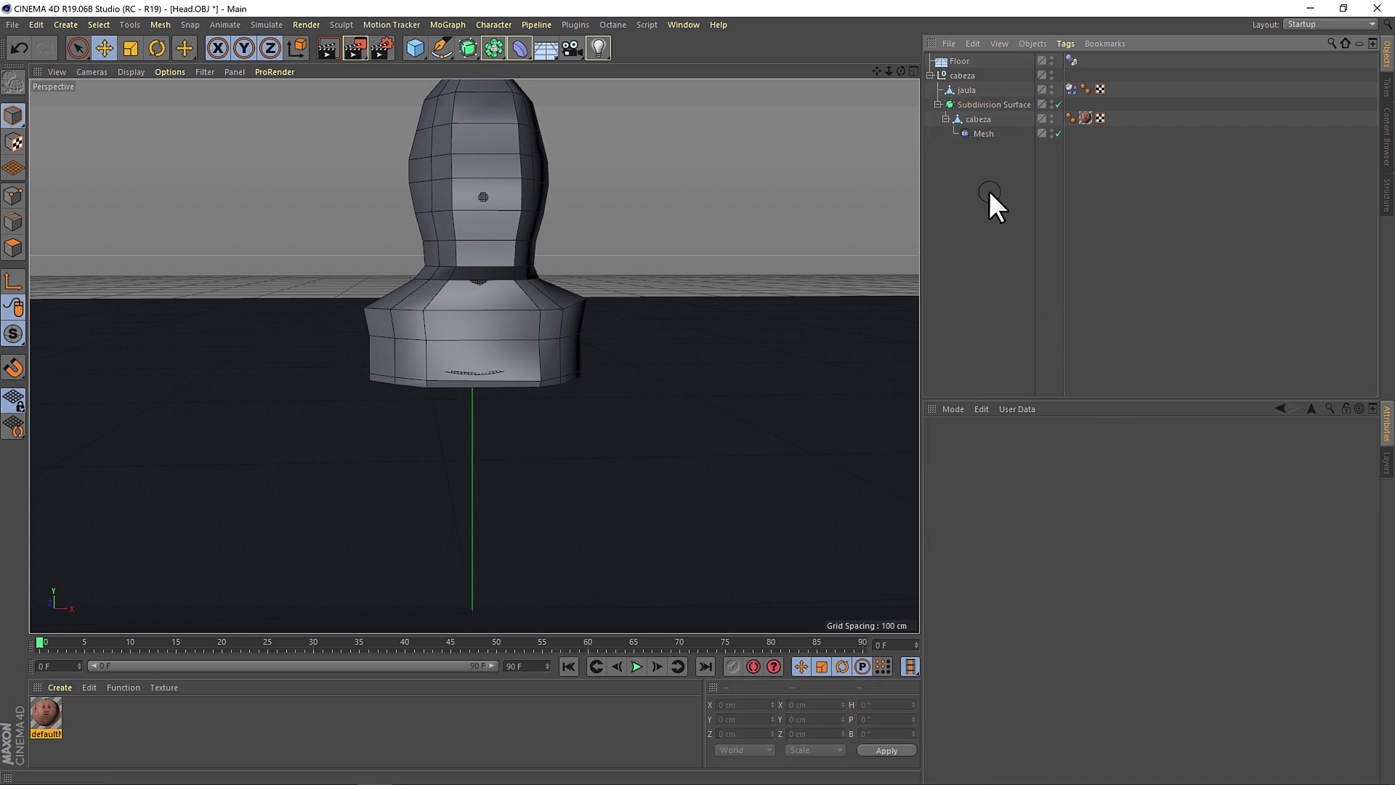
click(967, 89)
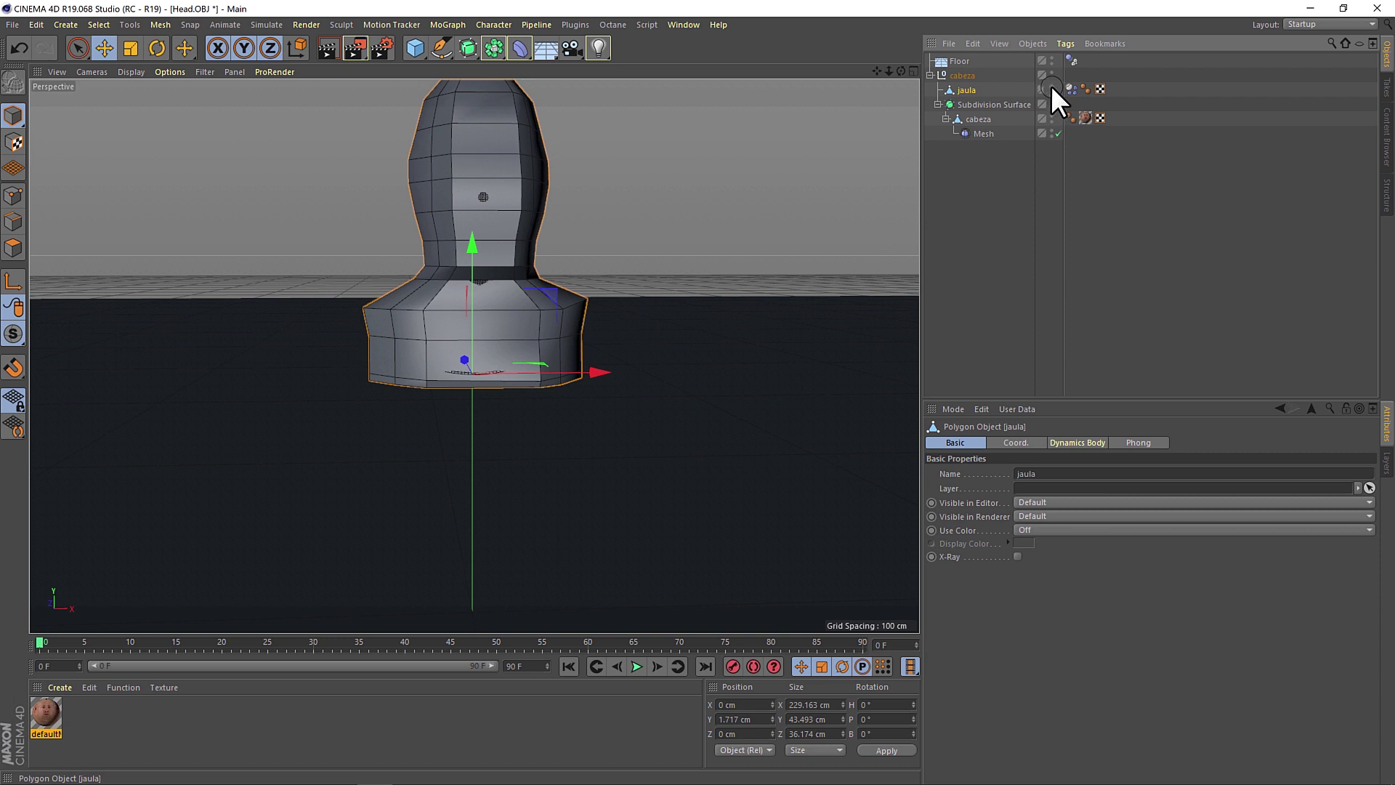
click(1051, 86)
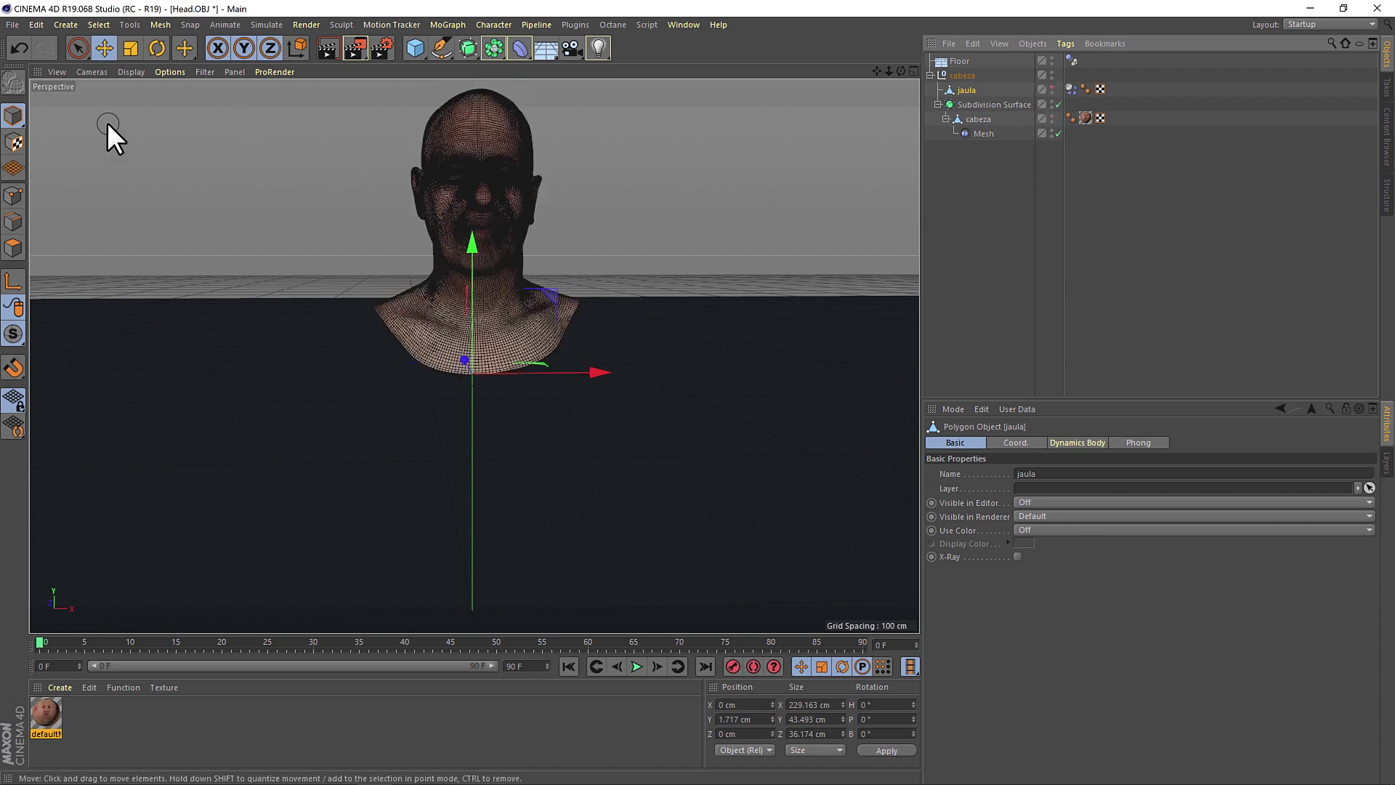
click(130, 70)
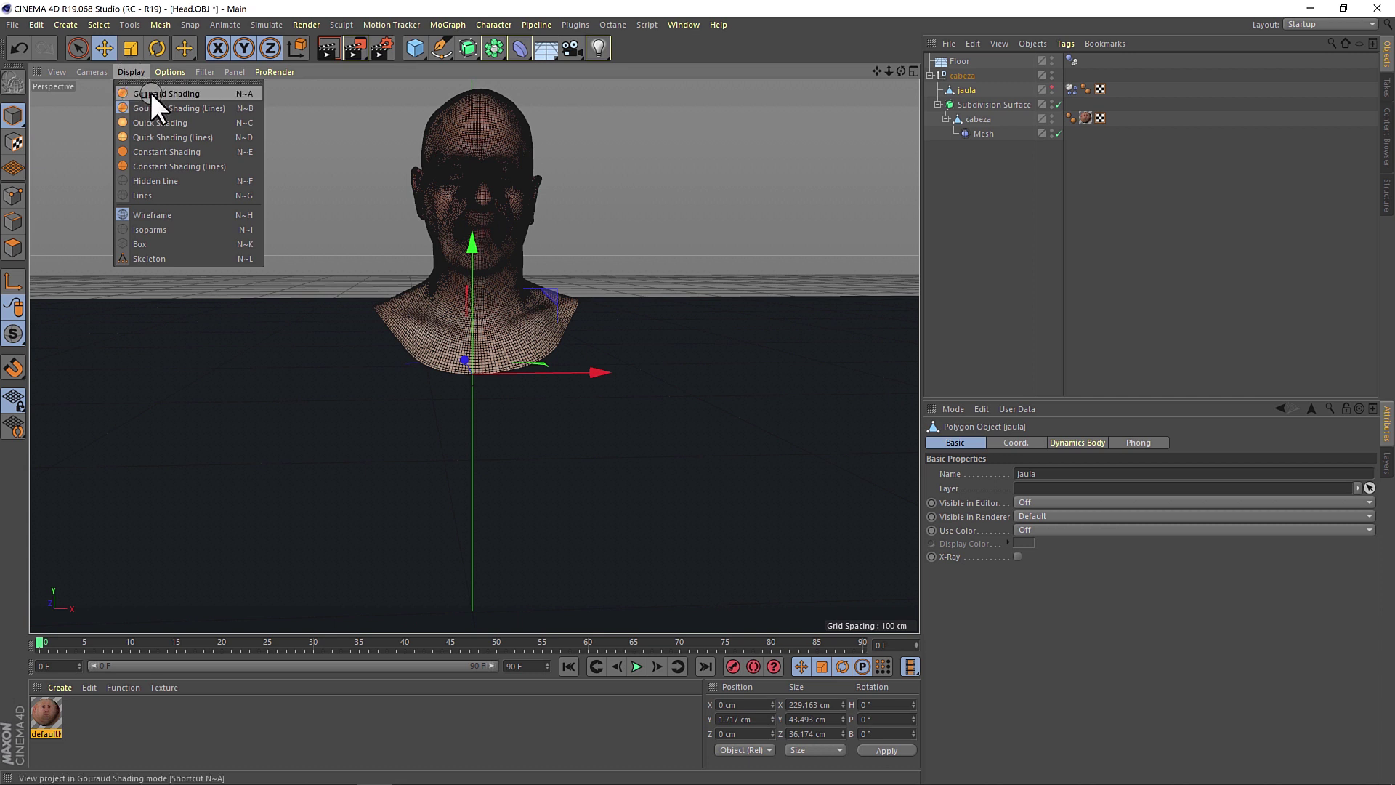
click(151, 93)
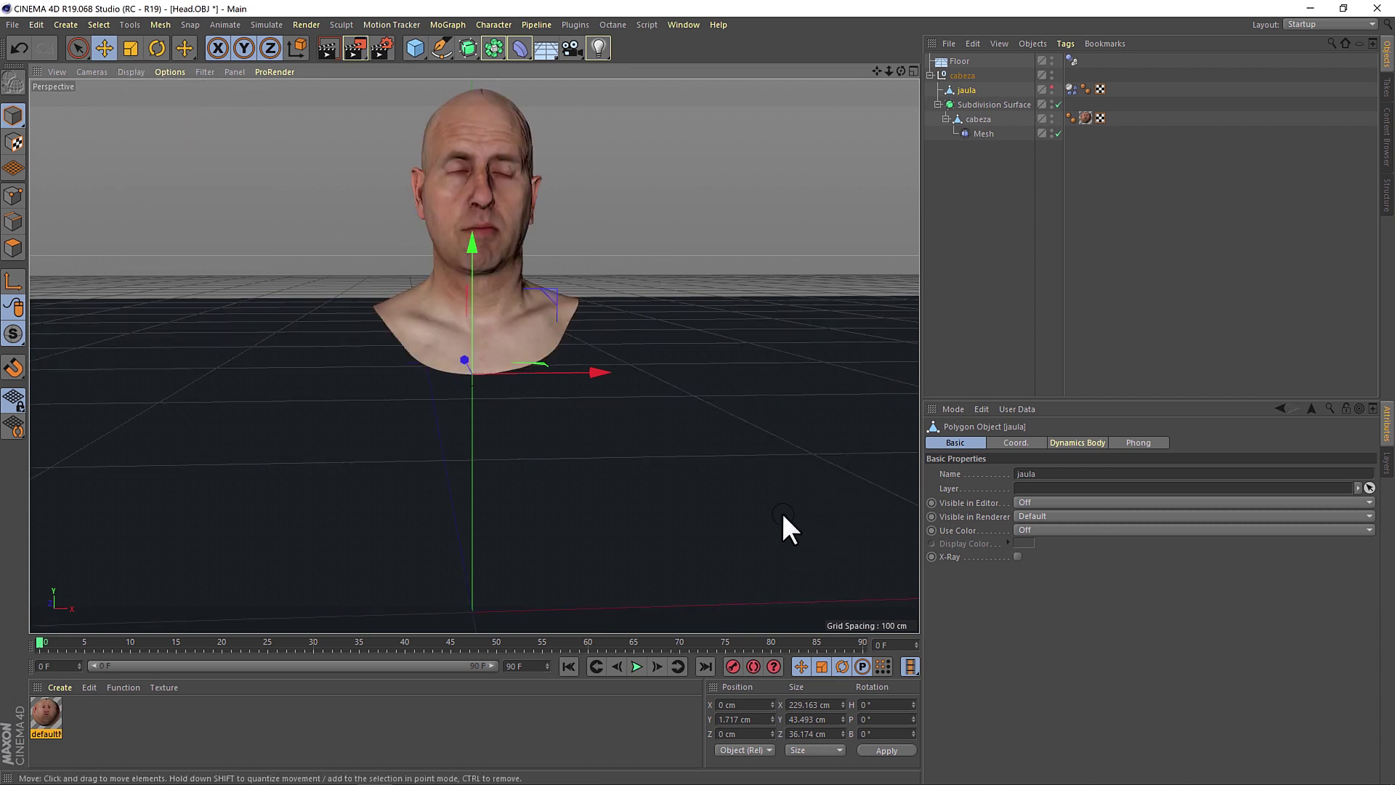
click(981, 121)
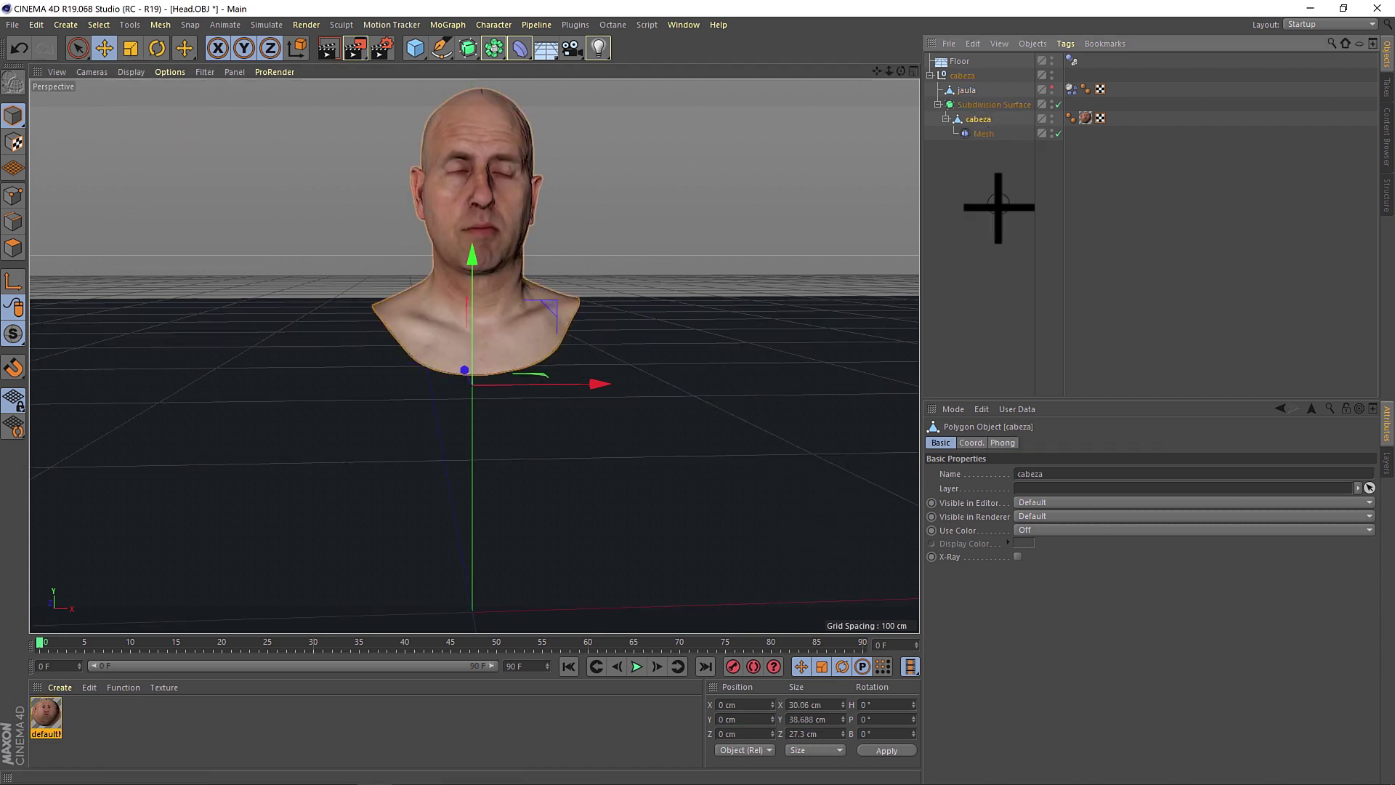
click(984, 134)
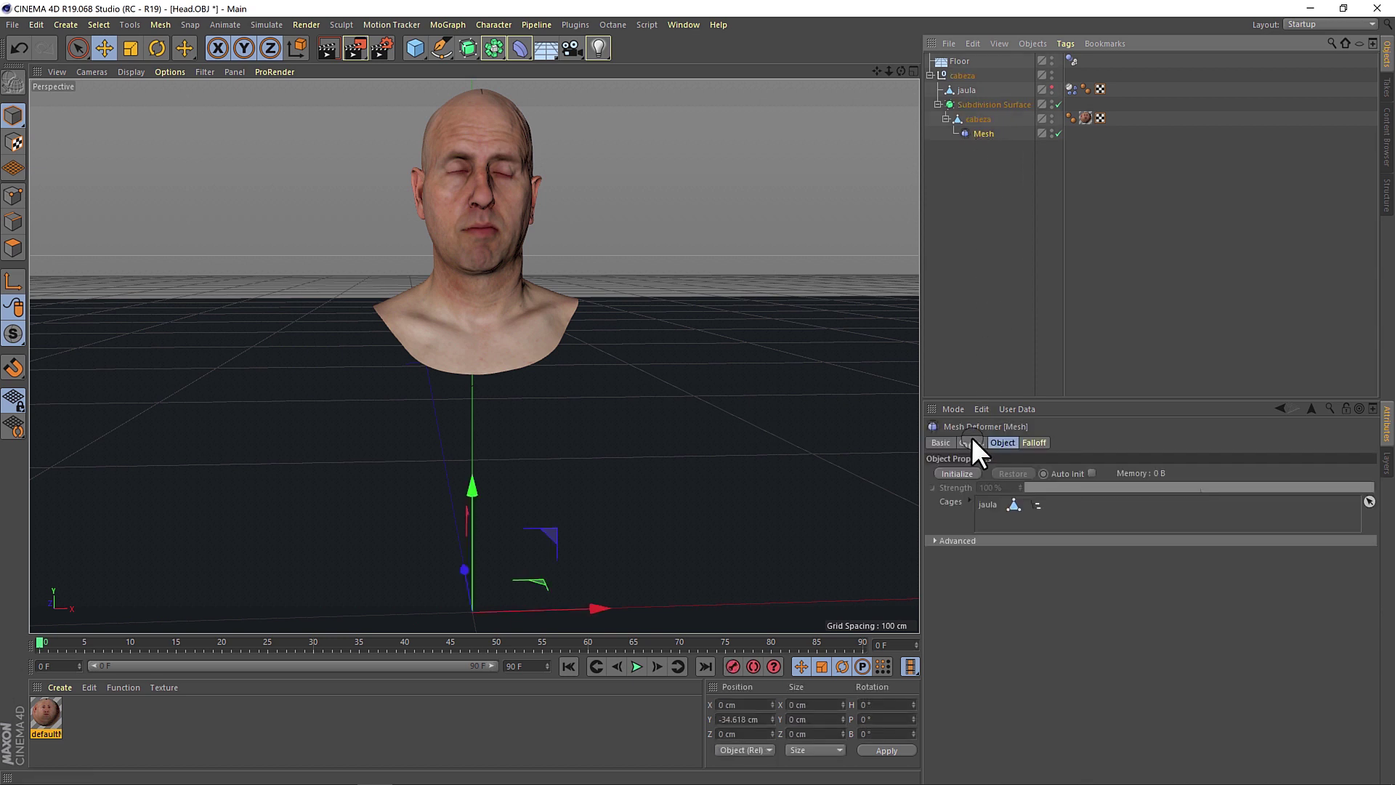
click(1052, 85)
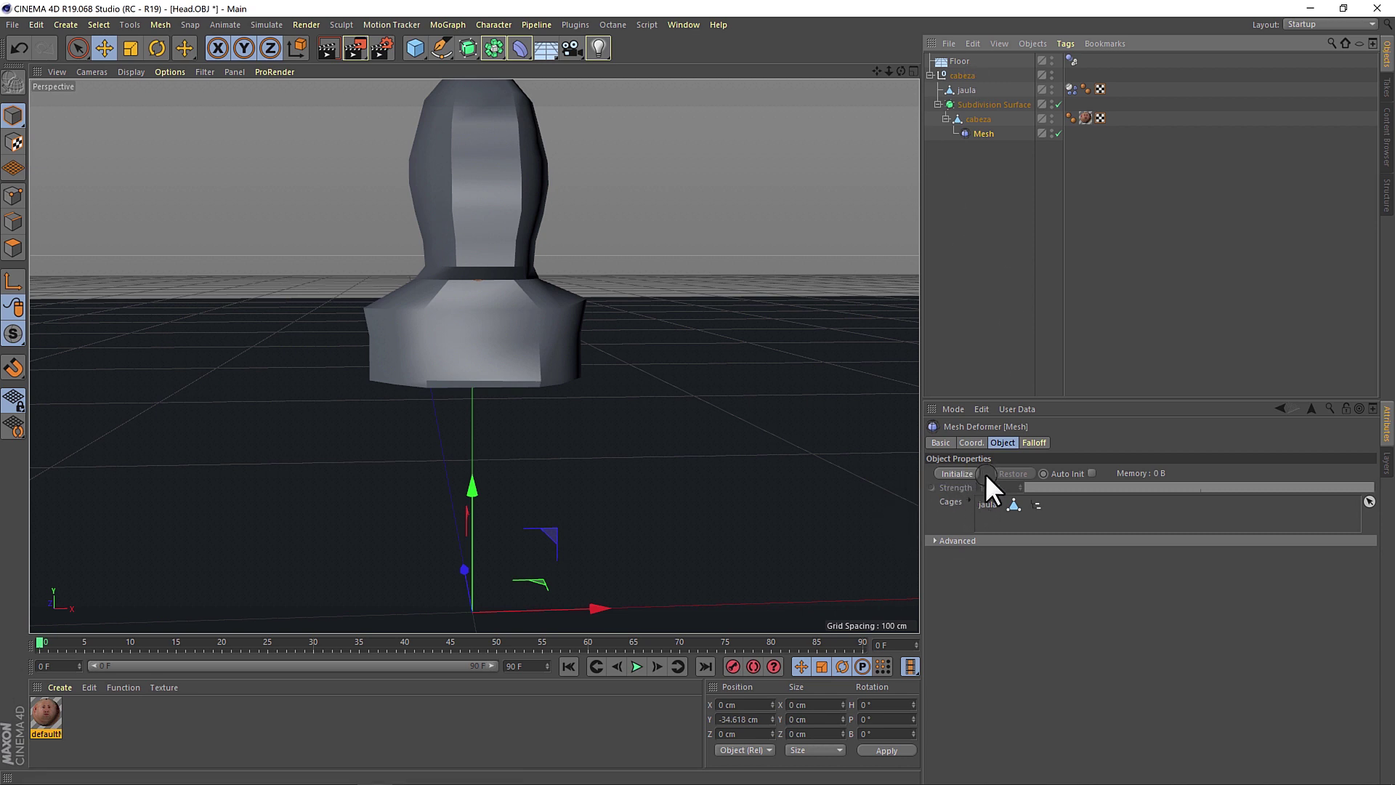
- Bind the head to the Mesh deformer cage and zoom in on it
click(959, 474)
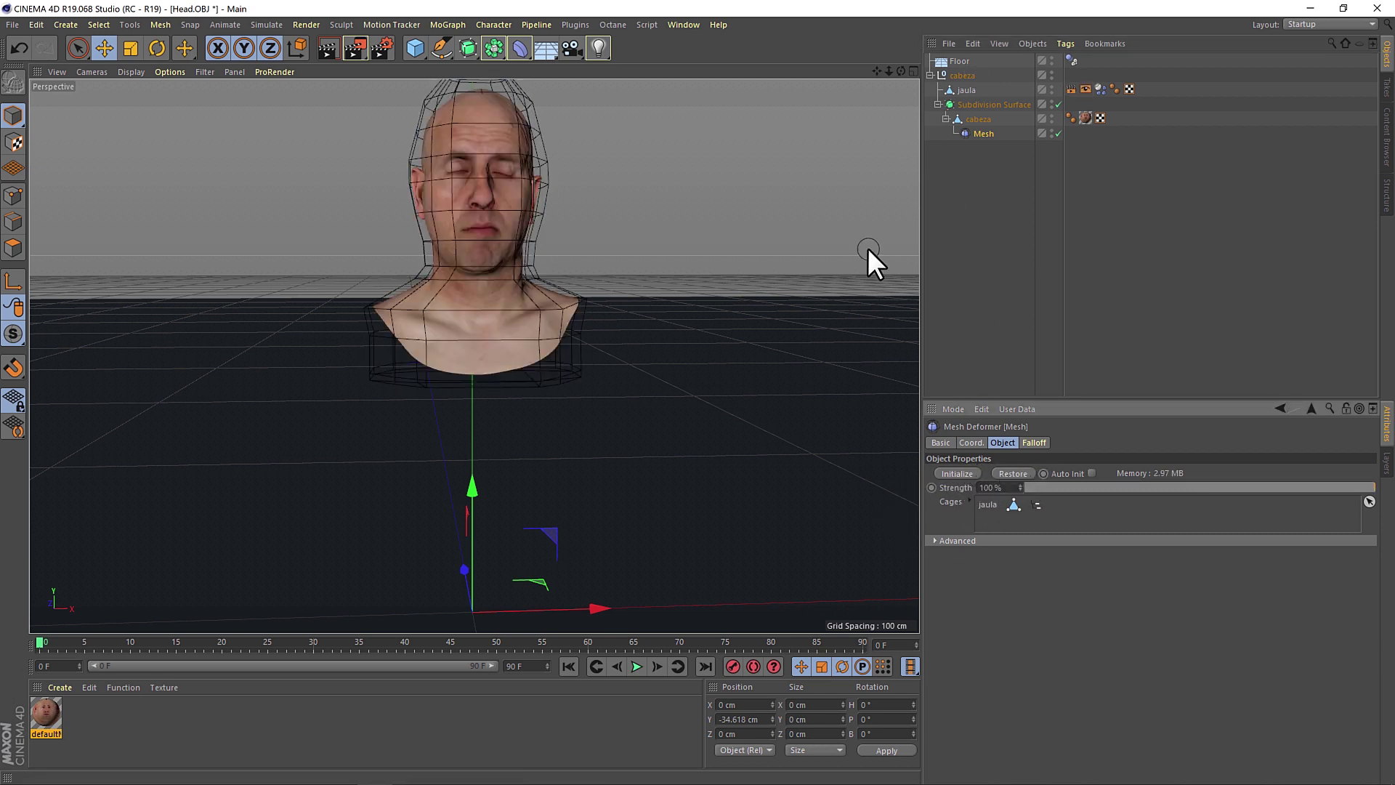
mouse_move(455, 218)
alt+mouse_down()
mouse_move(548, 311)
mouse_move(607, 405)
mouse_move(564, 272)
mouse_move(660, 303)
mouse_move(806, 315)
mouse_move(586, 308)
mouse_move(561, 389)
mouse_move(513, 286)
alt+mouse_up()
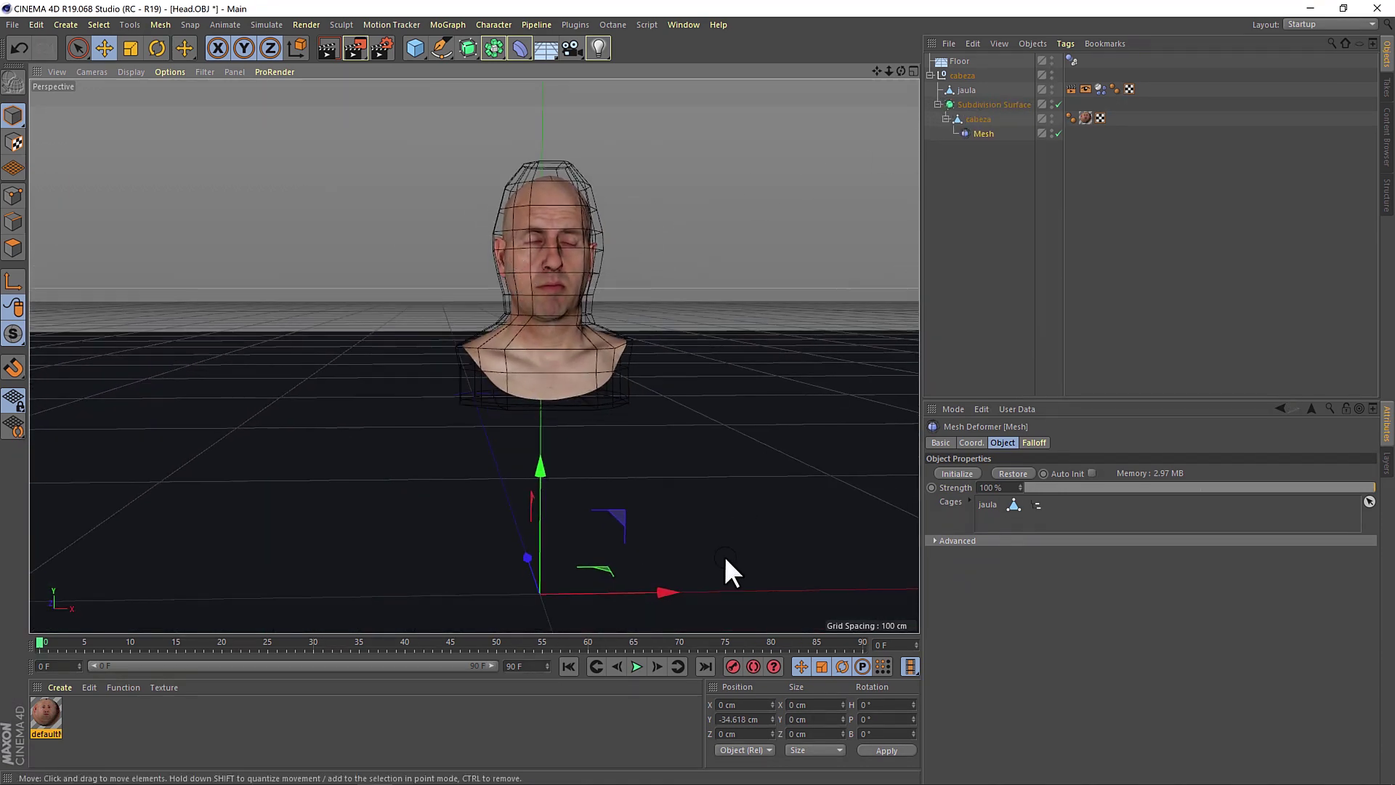
click(609, 708)
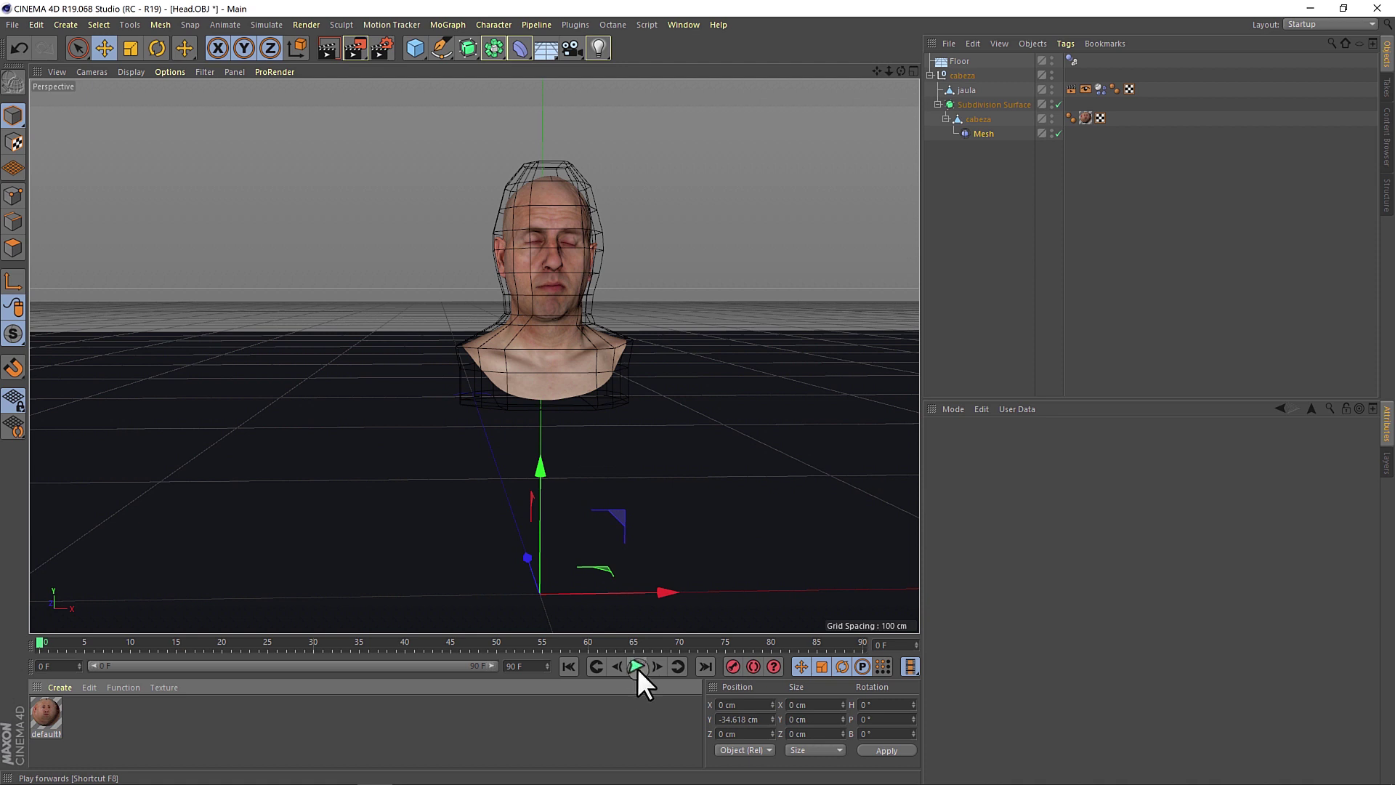
- Play the soft-body fall while orbiting, then rewind to frame 0 and zoom out
click(637, 666)
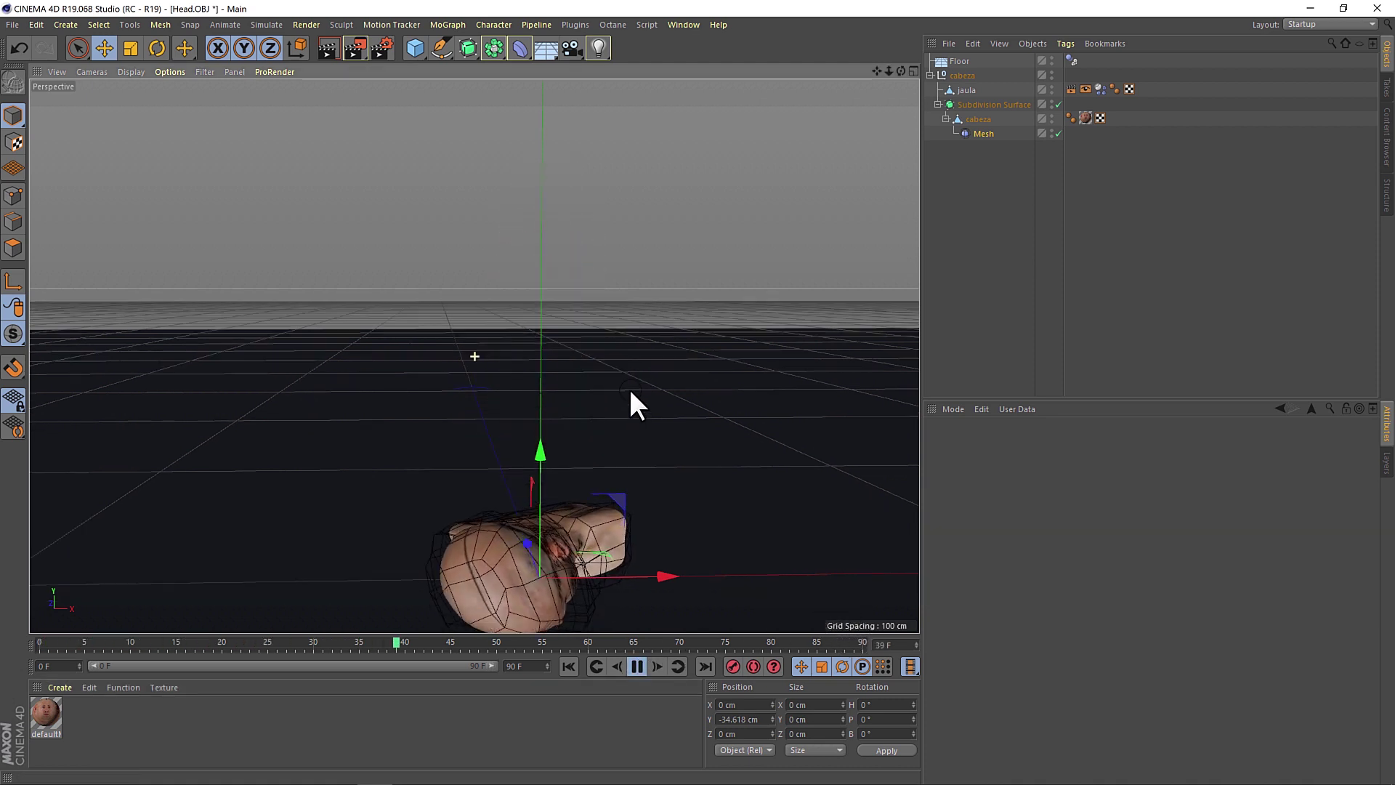
mouse_move(629, 390)
alt+mouse_down()
mouse_move(621, 360)
mouse_move(557, 323)
mouse_move(456, 307)
mouse_move(512, 280)
mouse_move(544, 423)
mouse_move(539, 367)
alt+mouse_up()
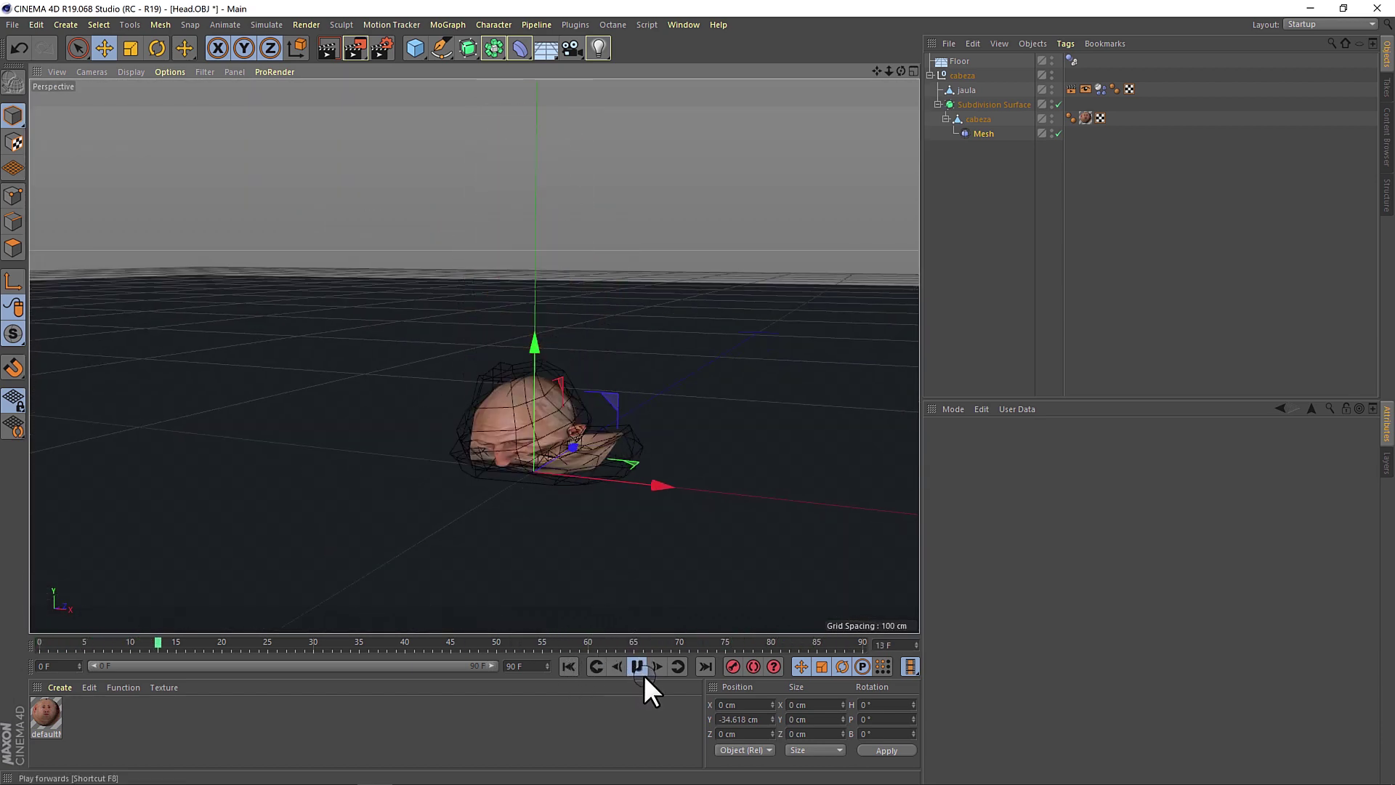
click(567, 665)
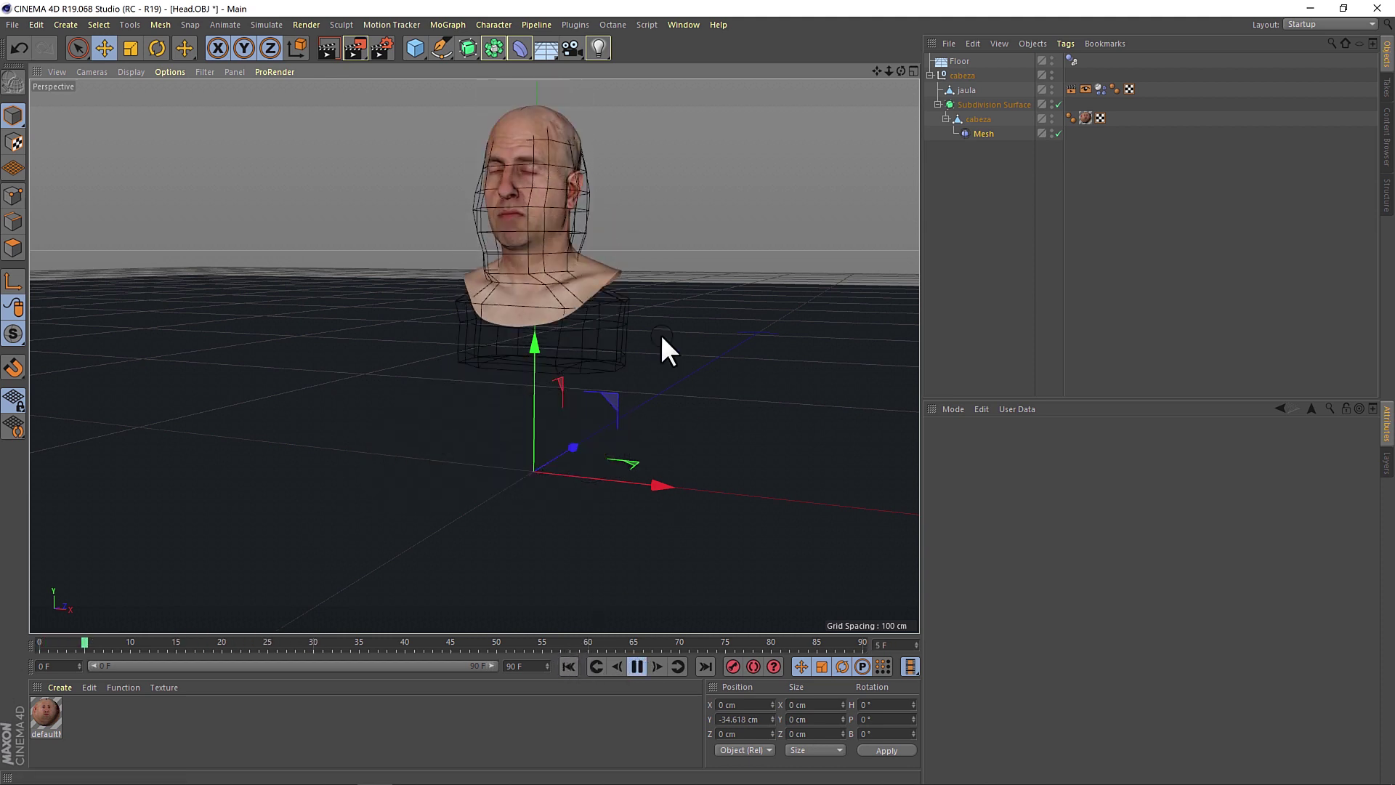
click(632, 669)
click(569, 666)
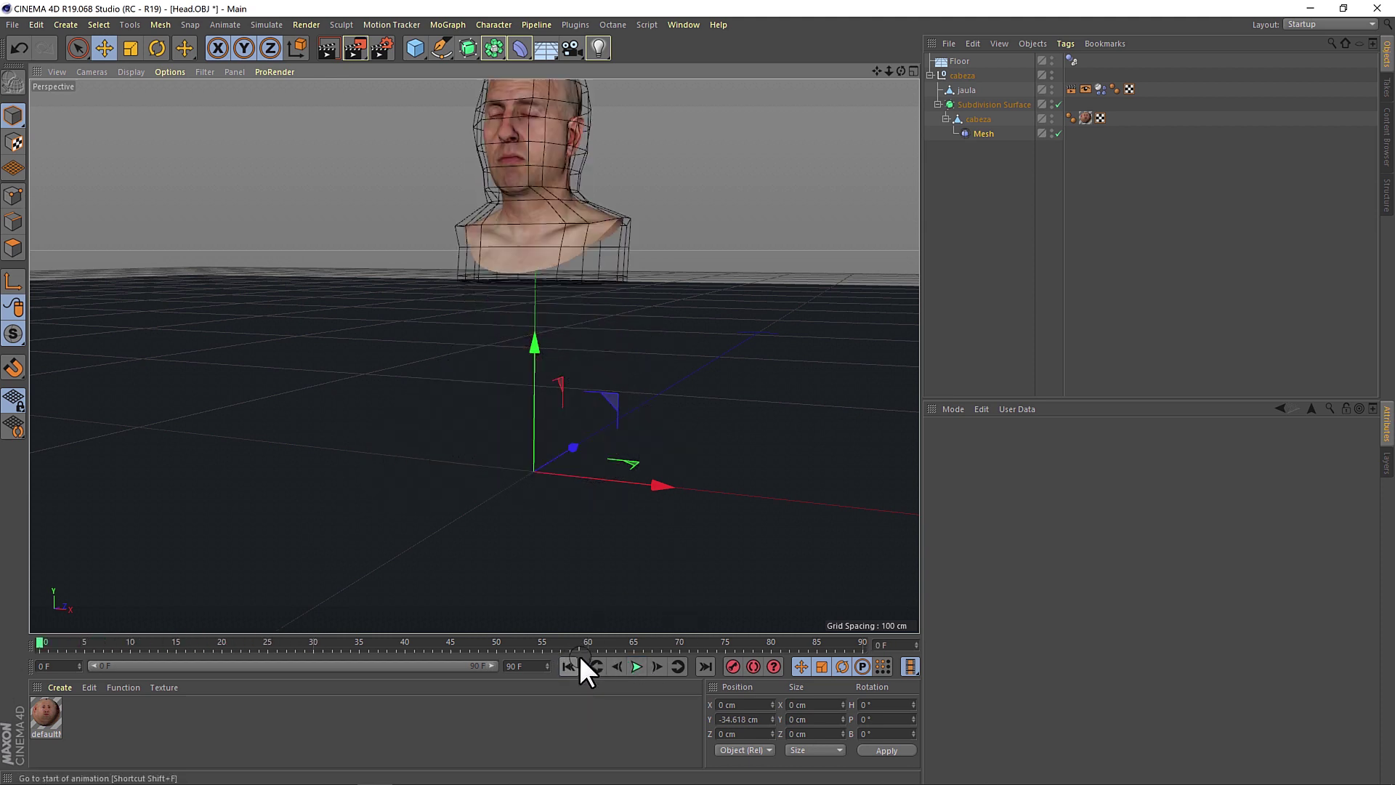
scroll(691, 215, down, 3)
mouse_move(664, 256)
alt+mouse_down()
mouse_move(728, 277)
mouse_move(636, 282)
alt+mouse_up()
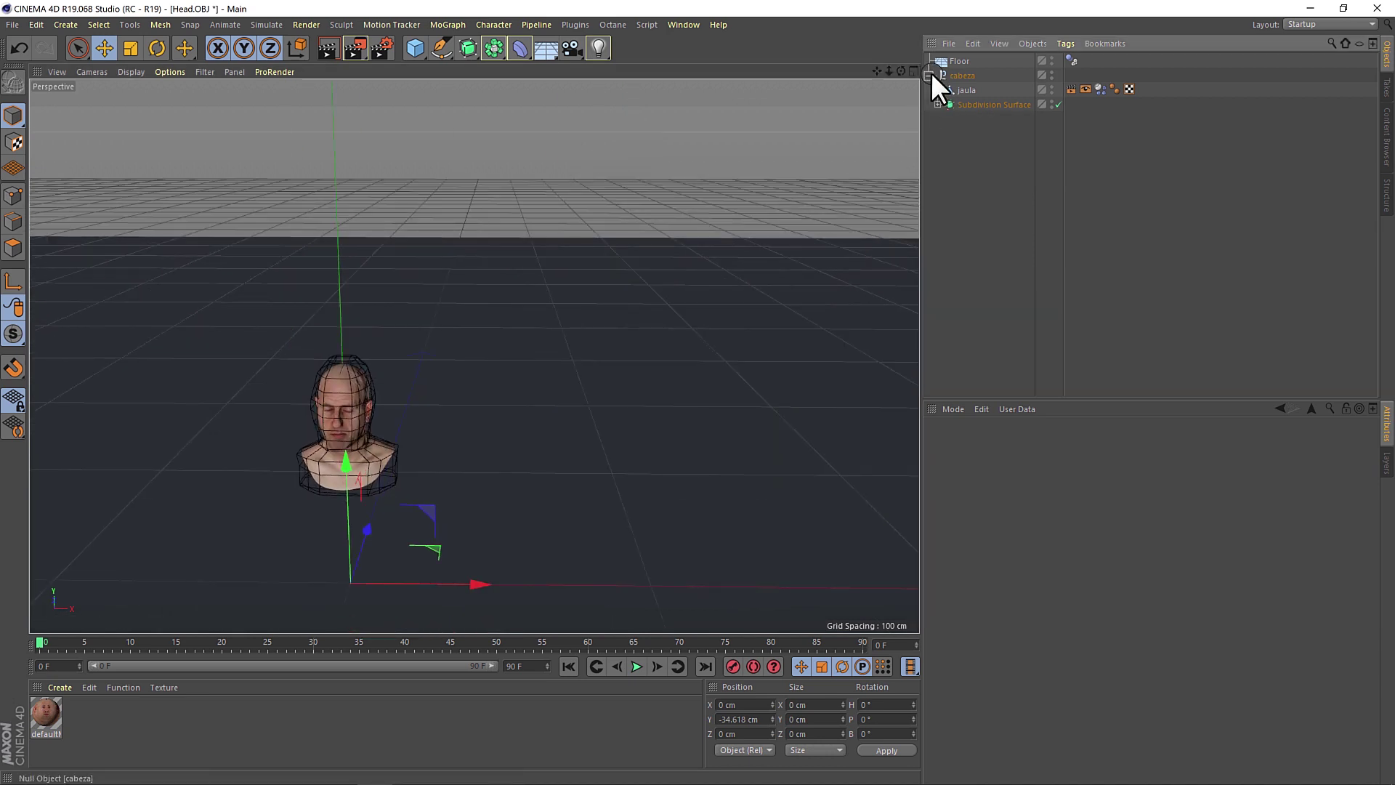
- Duplicate the cabeza head group and raise the copy above the original
click(931, 74)
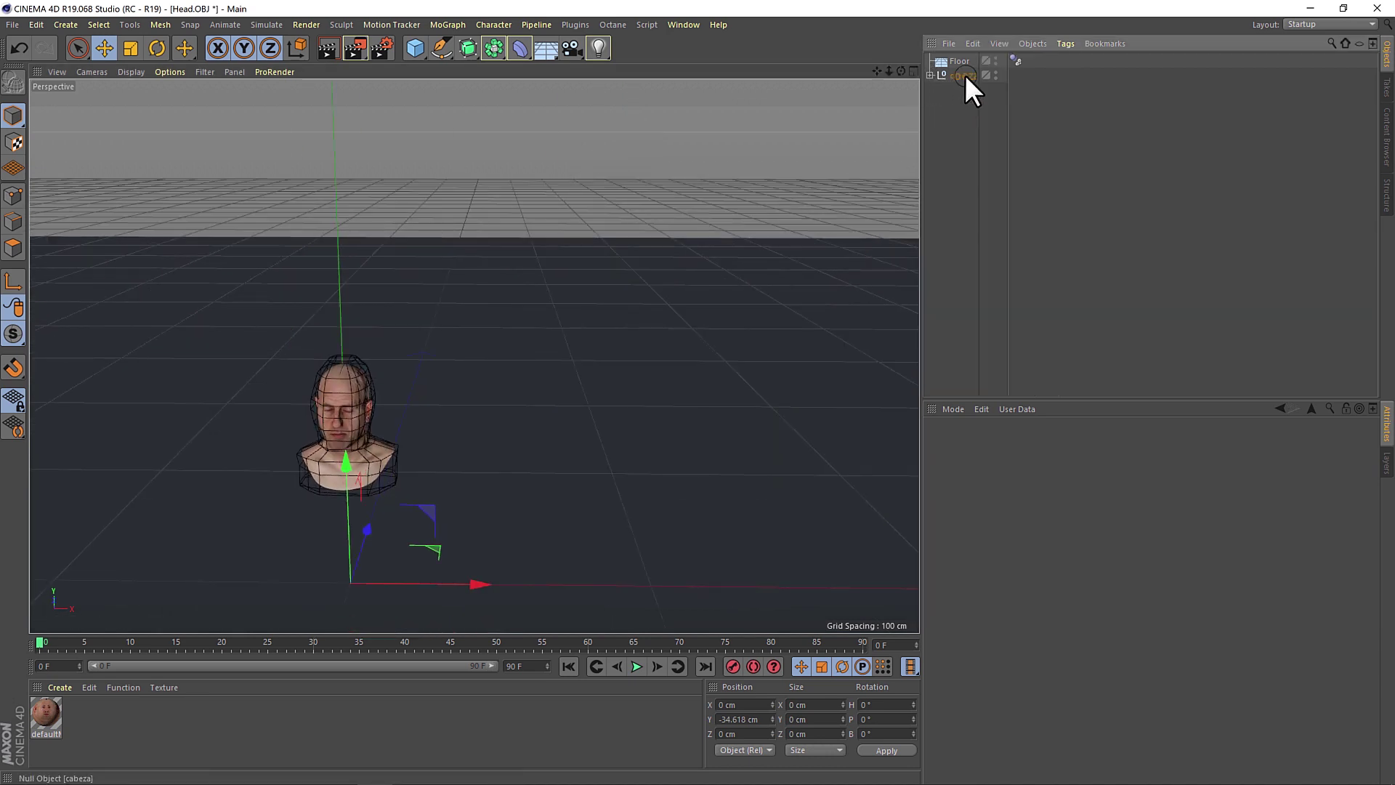
click(957, 134)
mouse_move(964, 75)
mouse_down()
mouse_move(957, 176)
mouse_move(985, 269)
mouse_up()
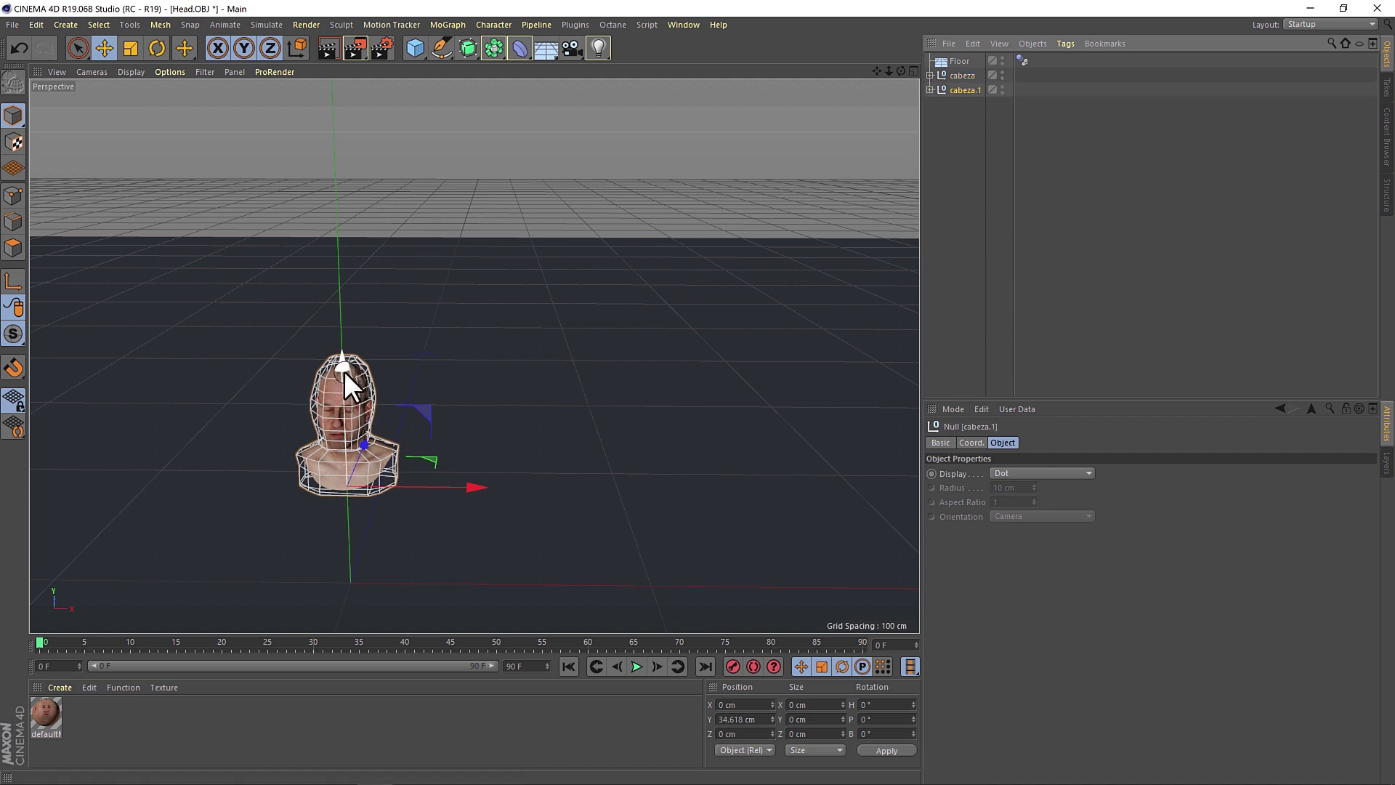
mouse_move(343, 371)
mouse_down()
mouse_move(342, 204)
mouse_move(384, 176)
mouse_up()
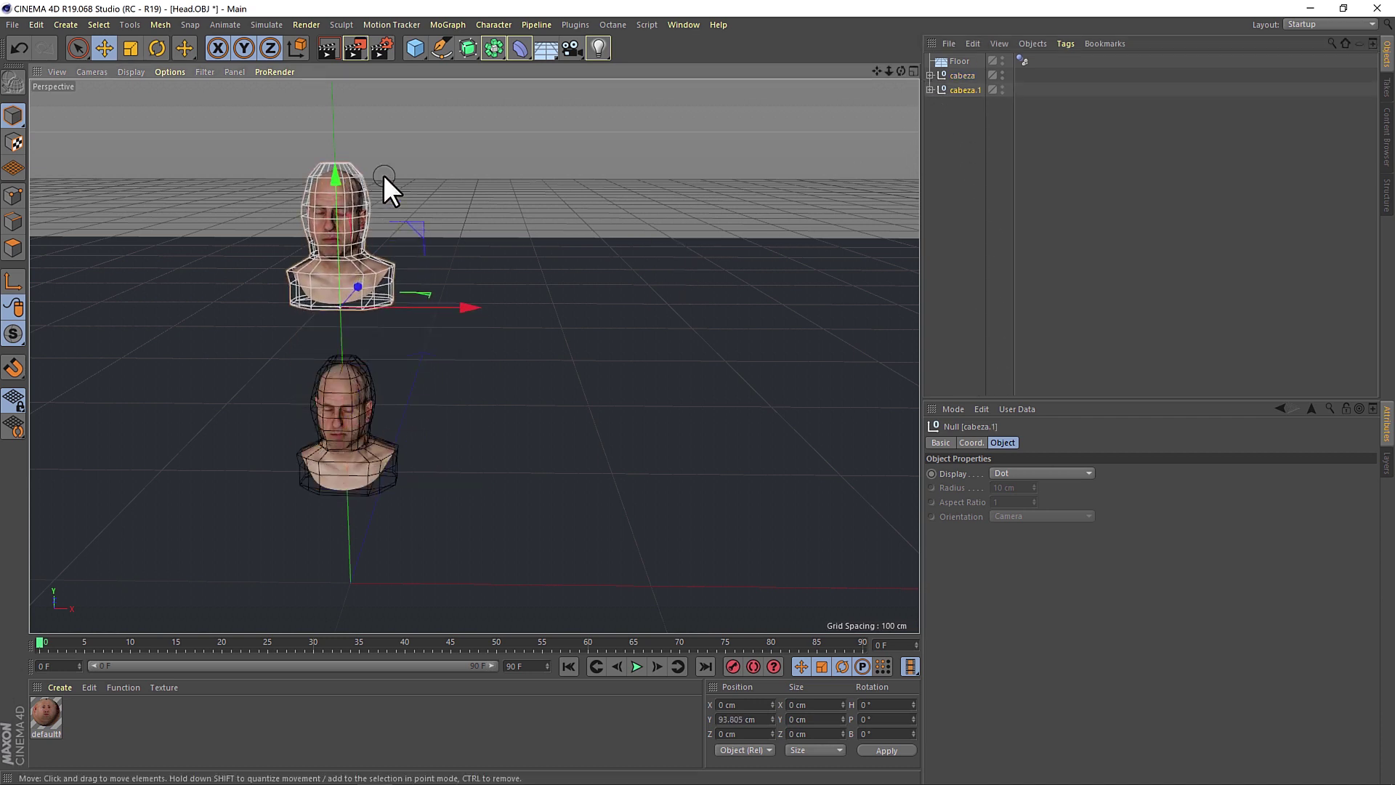
- Tilt the raised cabeza copy at an angle and inspect the stacked heads
click(157, 48)
mouse_move(375, 276)
mouse_down()
mouse_move(401, 340)
mouse_move(369, 285)
mouse_move(384, 251)
mouse_up()
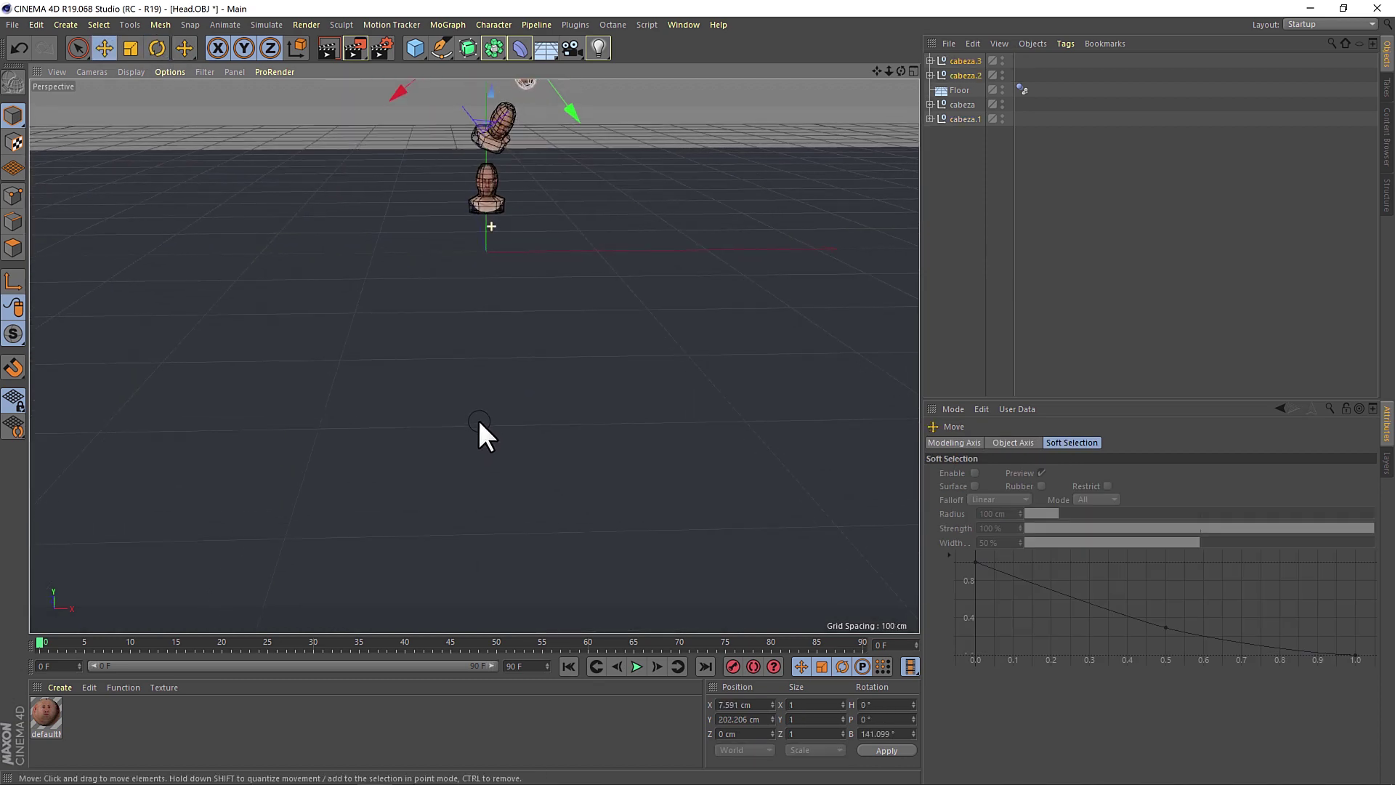
mouse_move(530, 365)
alt+mouse_down()
mouse_move(551, 302)
mouse_move(545, 235)
alt+mouse_up()
click(989, 174)
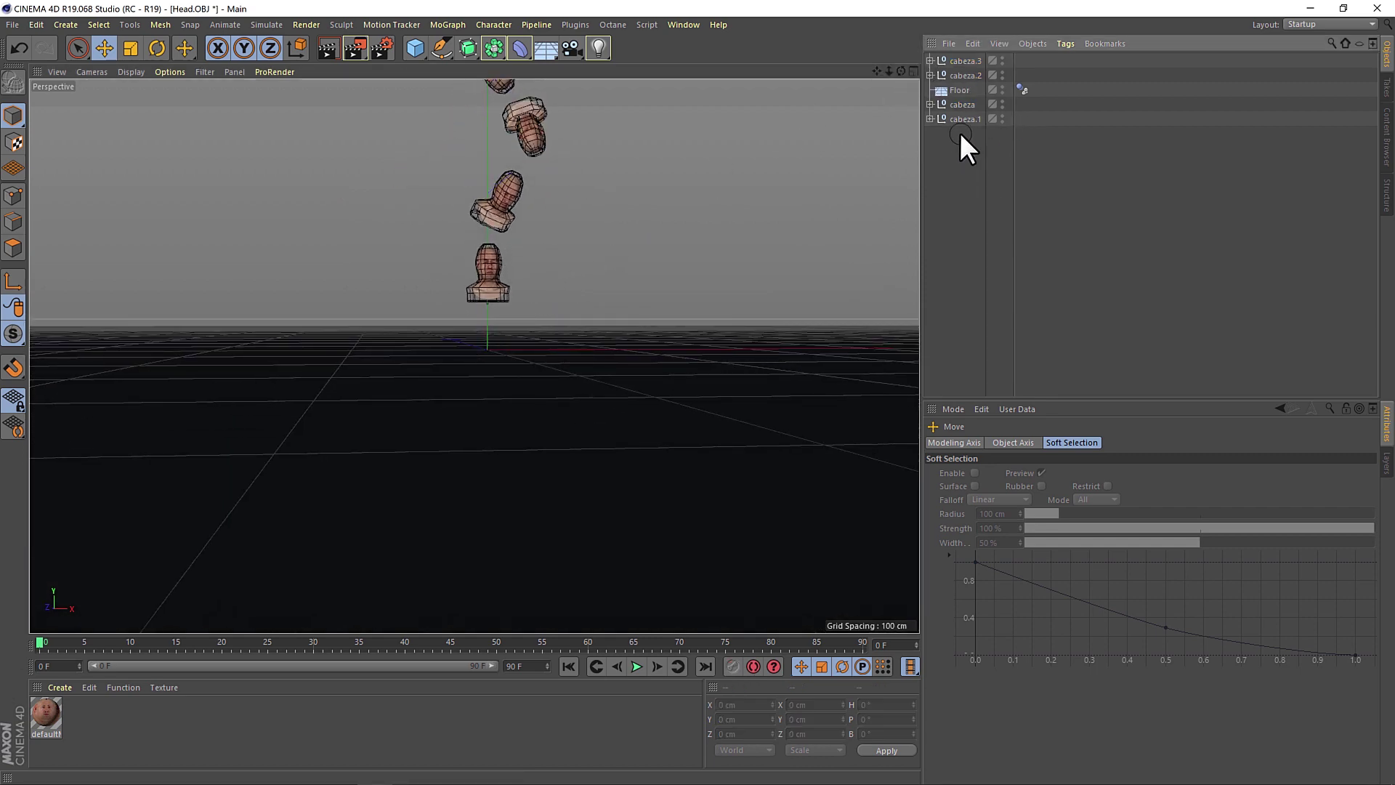
click(957, 123)
- Select the jaula cage's soft-body Dynamics Body tag and show its Cache settings
click(934, 134)
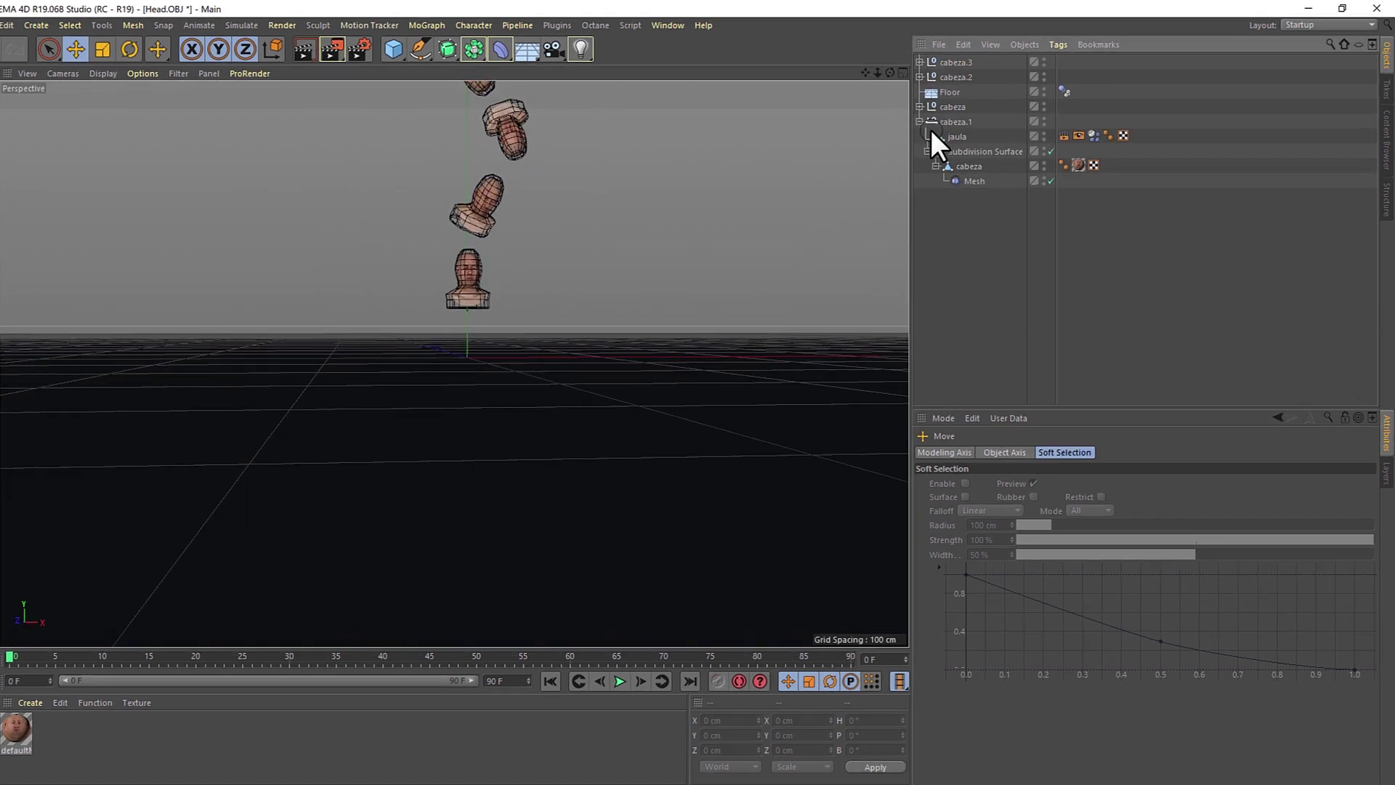
click(940, 215)
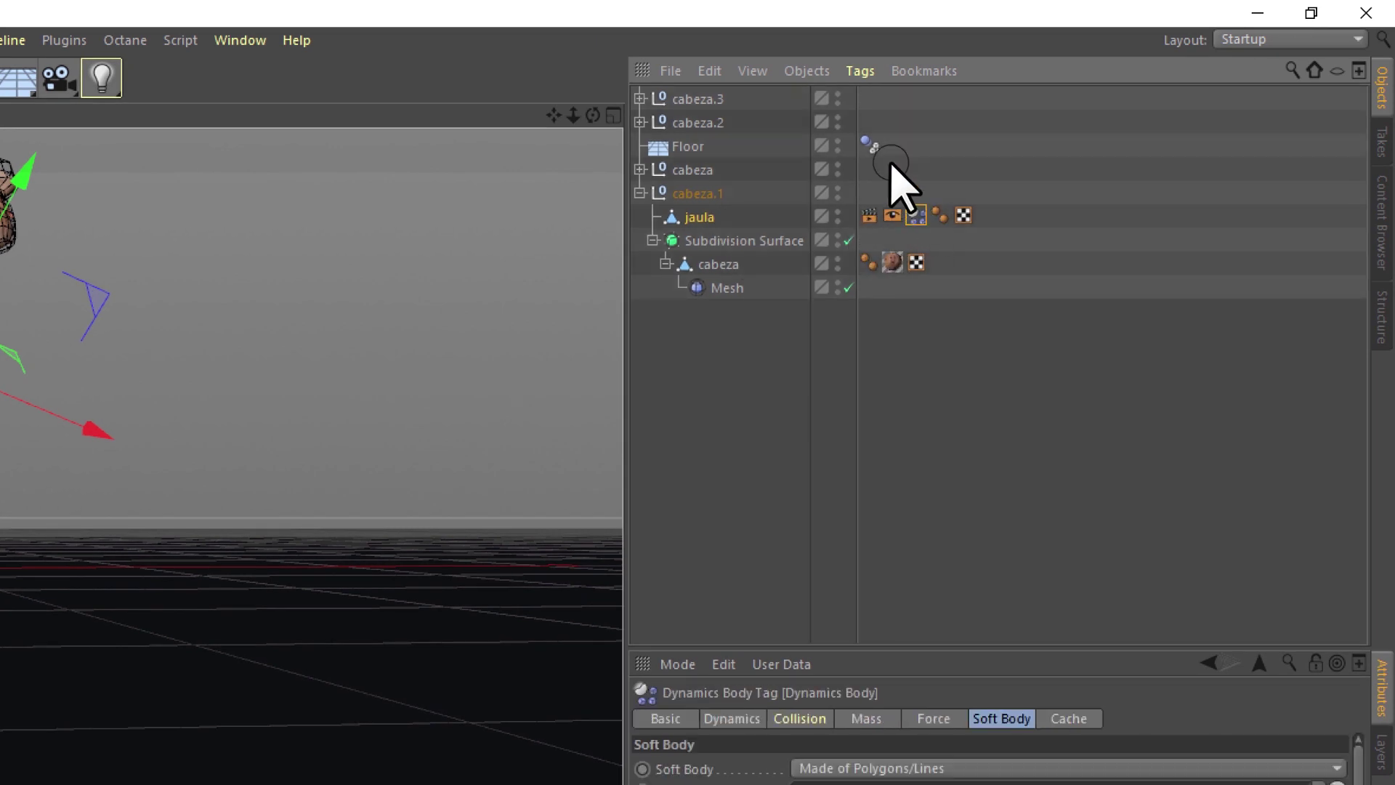
click(872, 145)
click(917, 215)
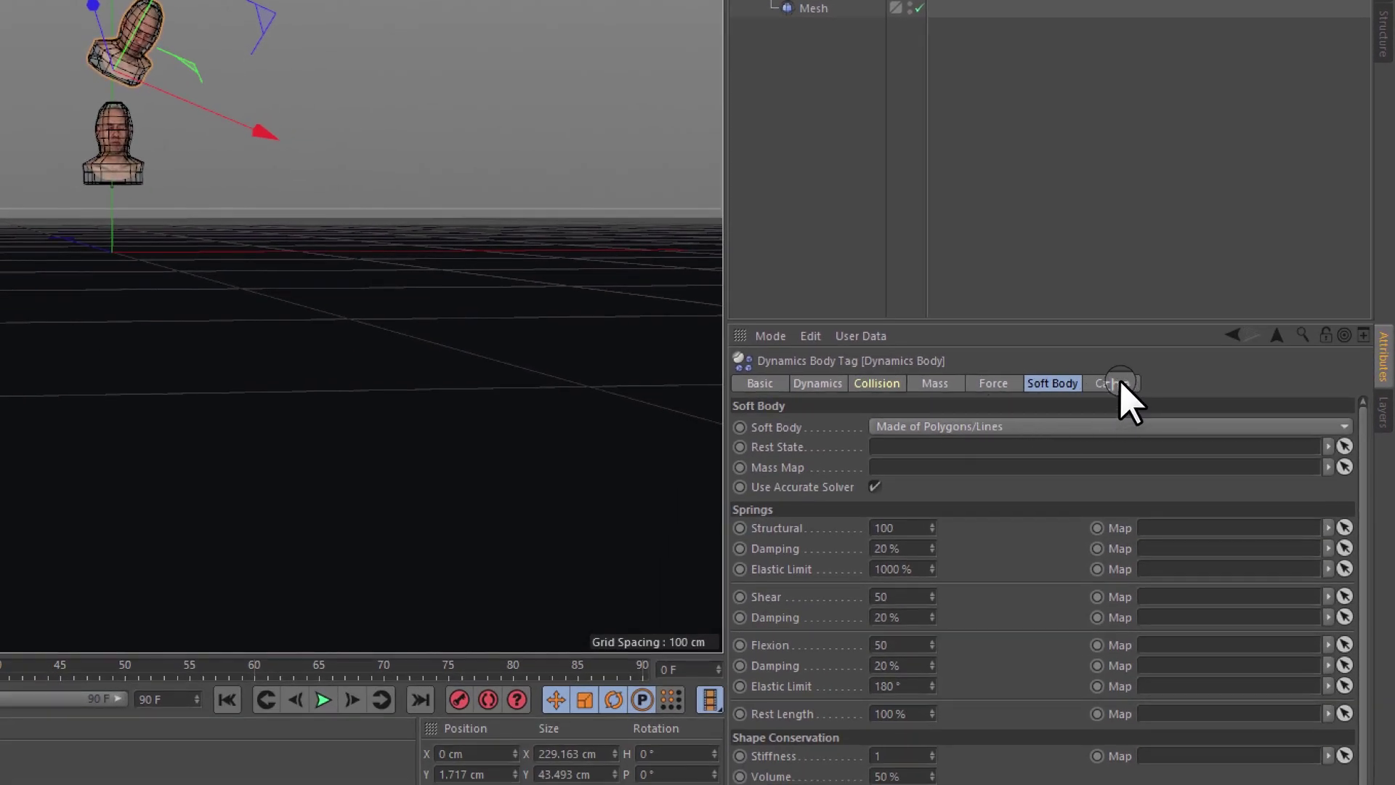
click(1120, 382)
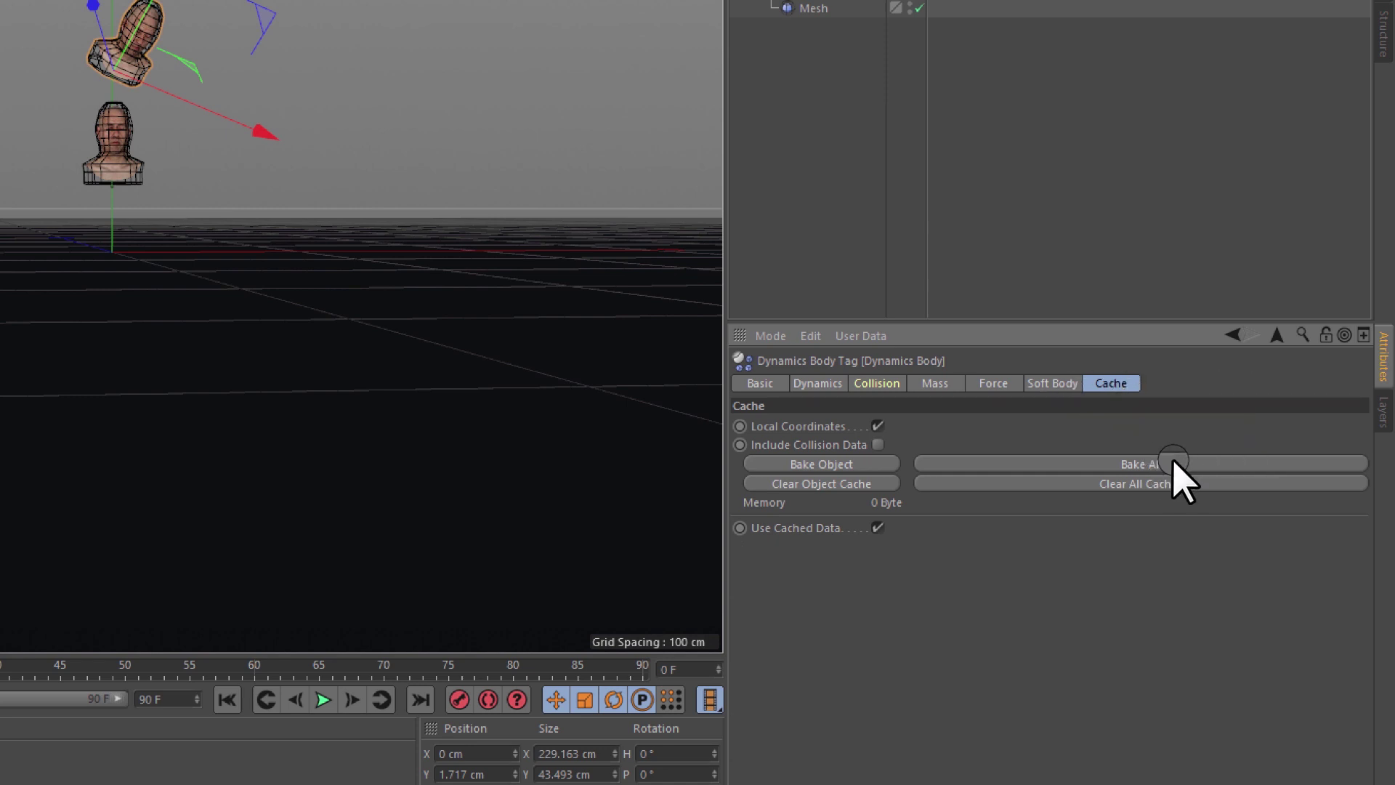
click(1129, 464)
- Bake All the heads' dynamics into a cache of about 189 KB
mouse_move(234, 271)
alt+middle_down()
mouse_move(270, 264)
mouse_move(254, 228)
alt+middle_up()
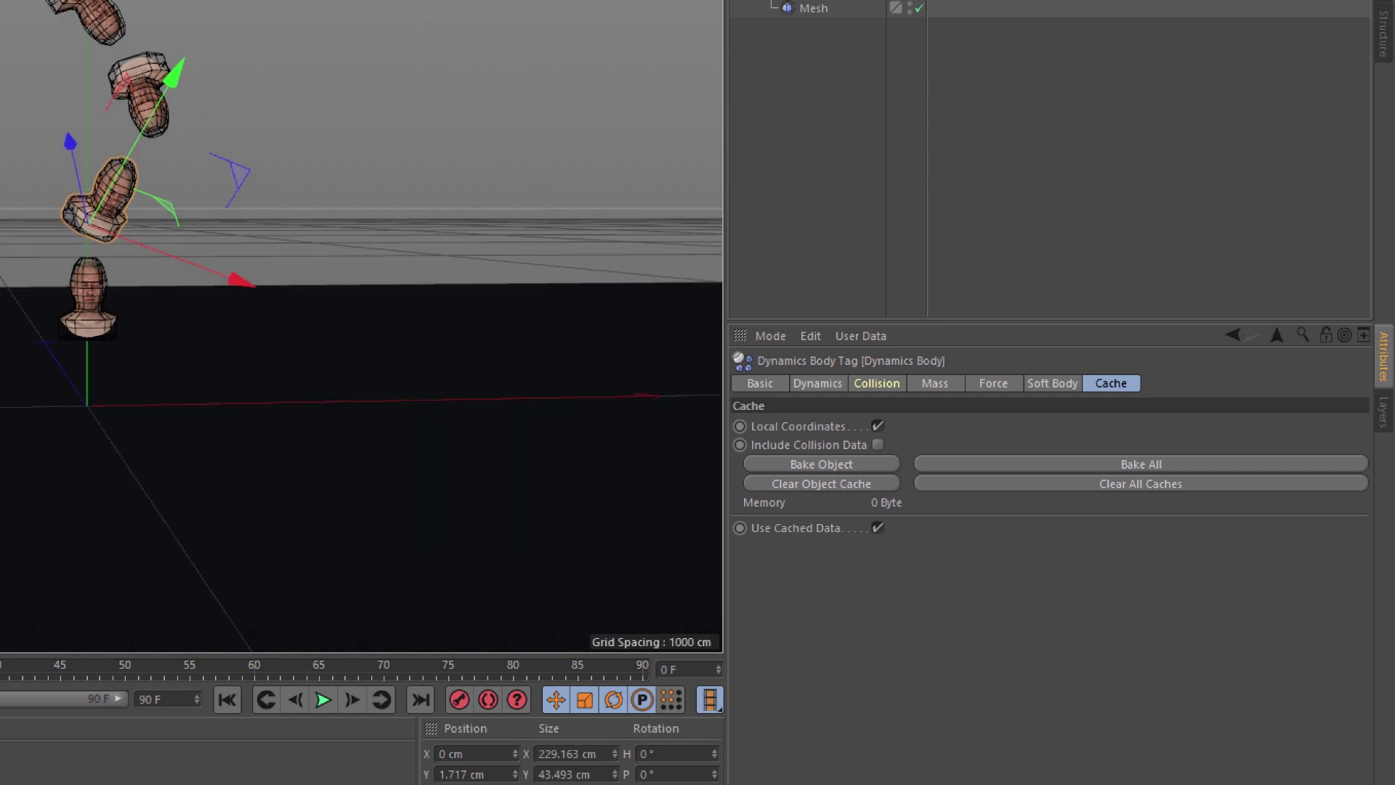
alt+middle_drag(109, 2, 56, 119)
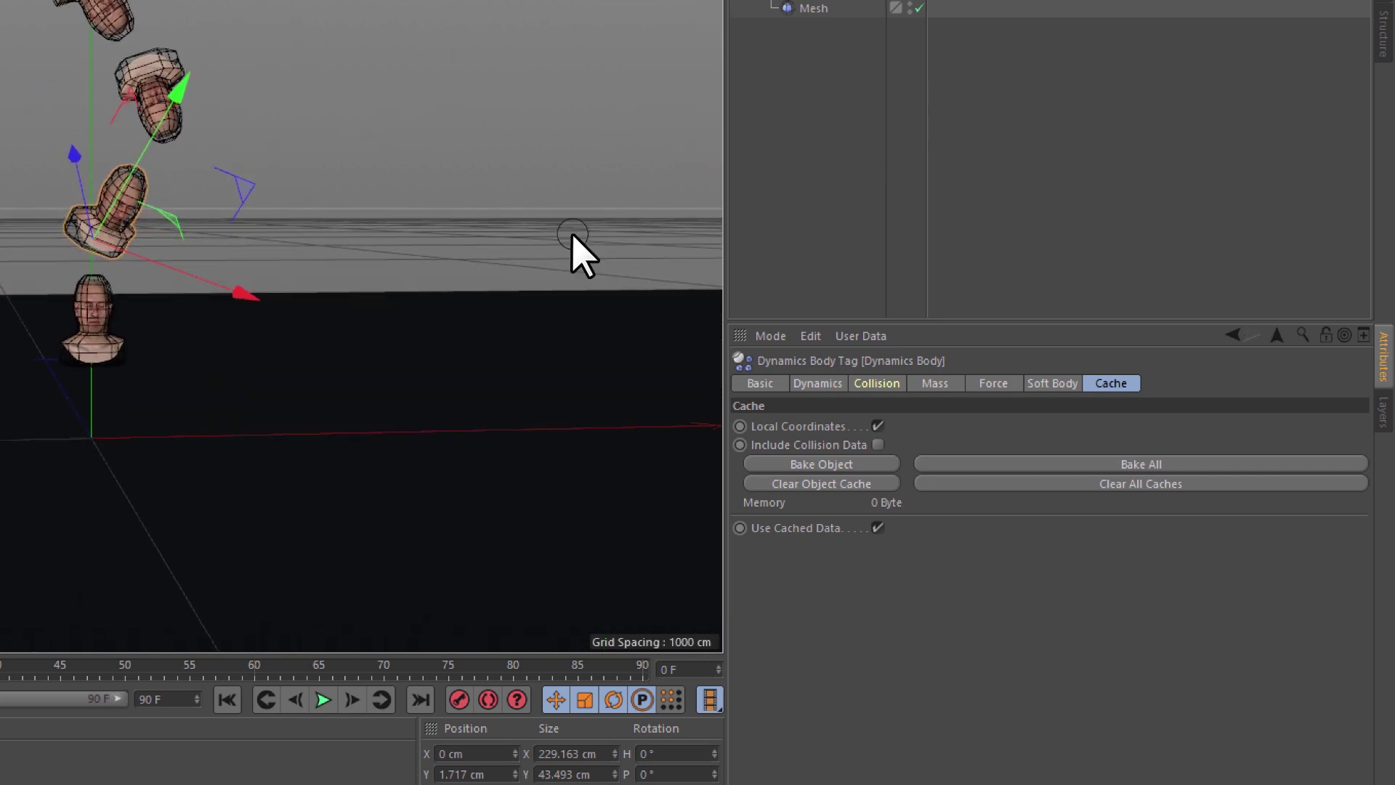
click(1083, 452)
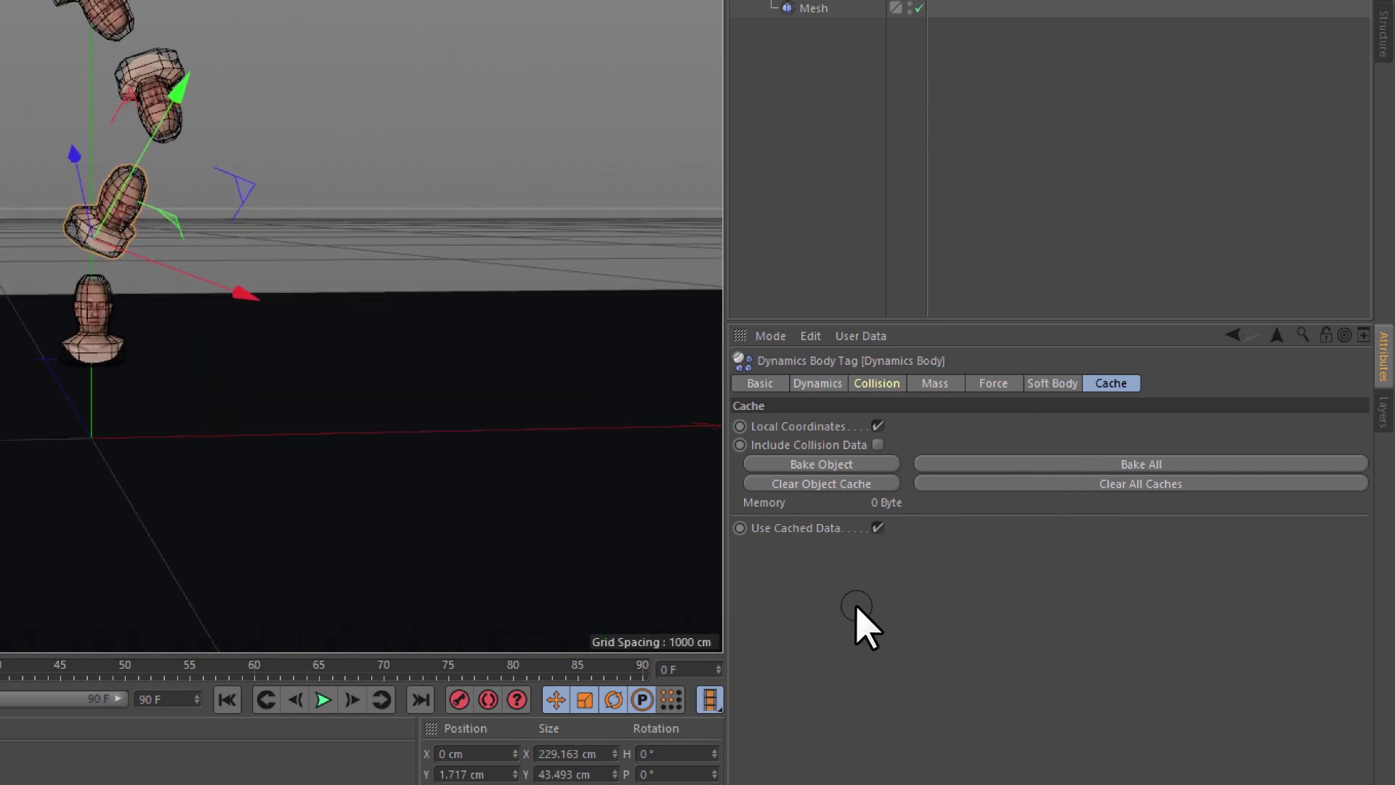
click(1135, 465)
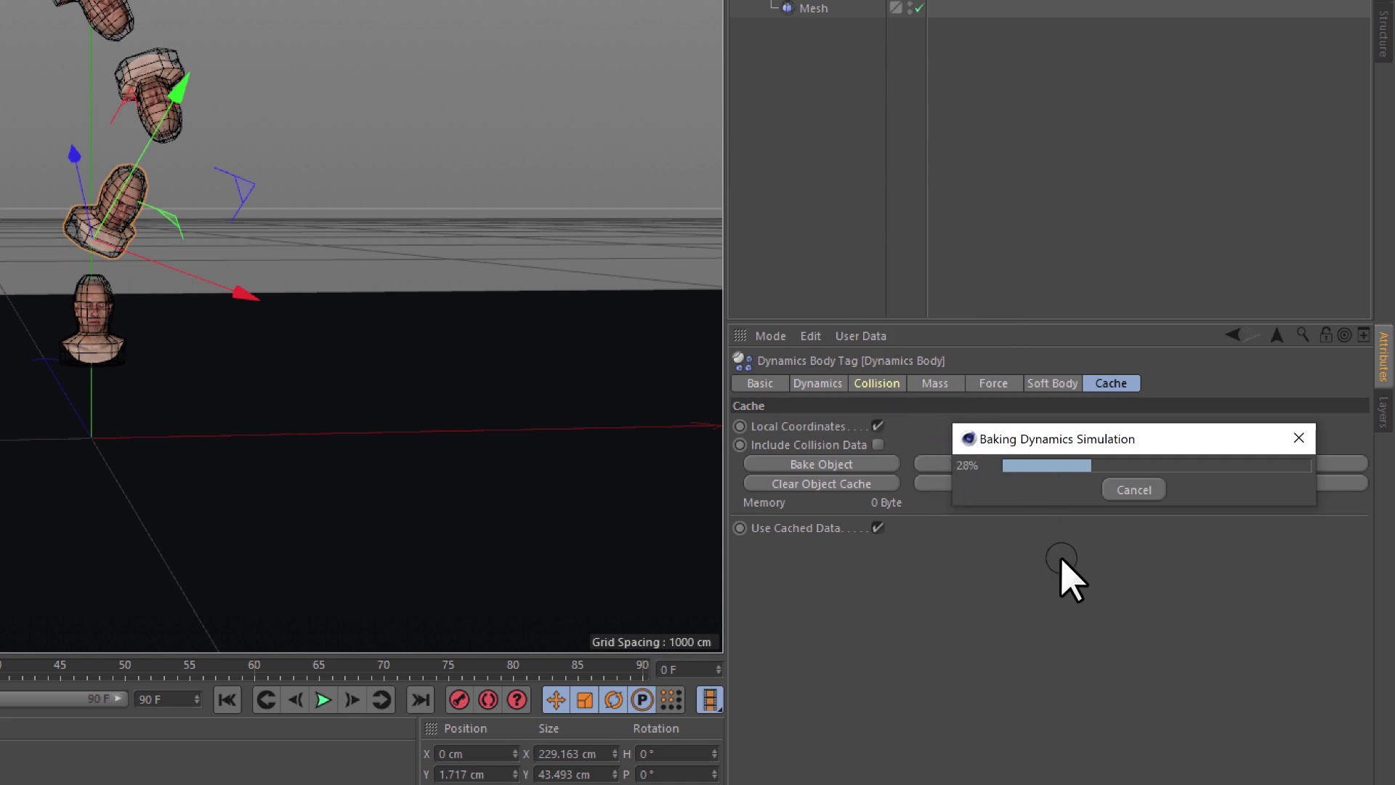
click(1059, 467)
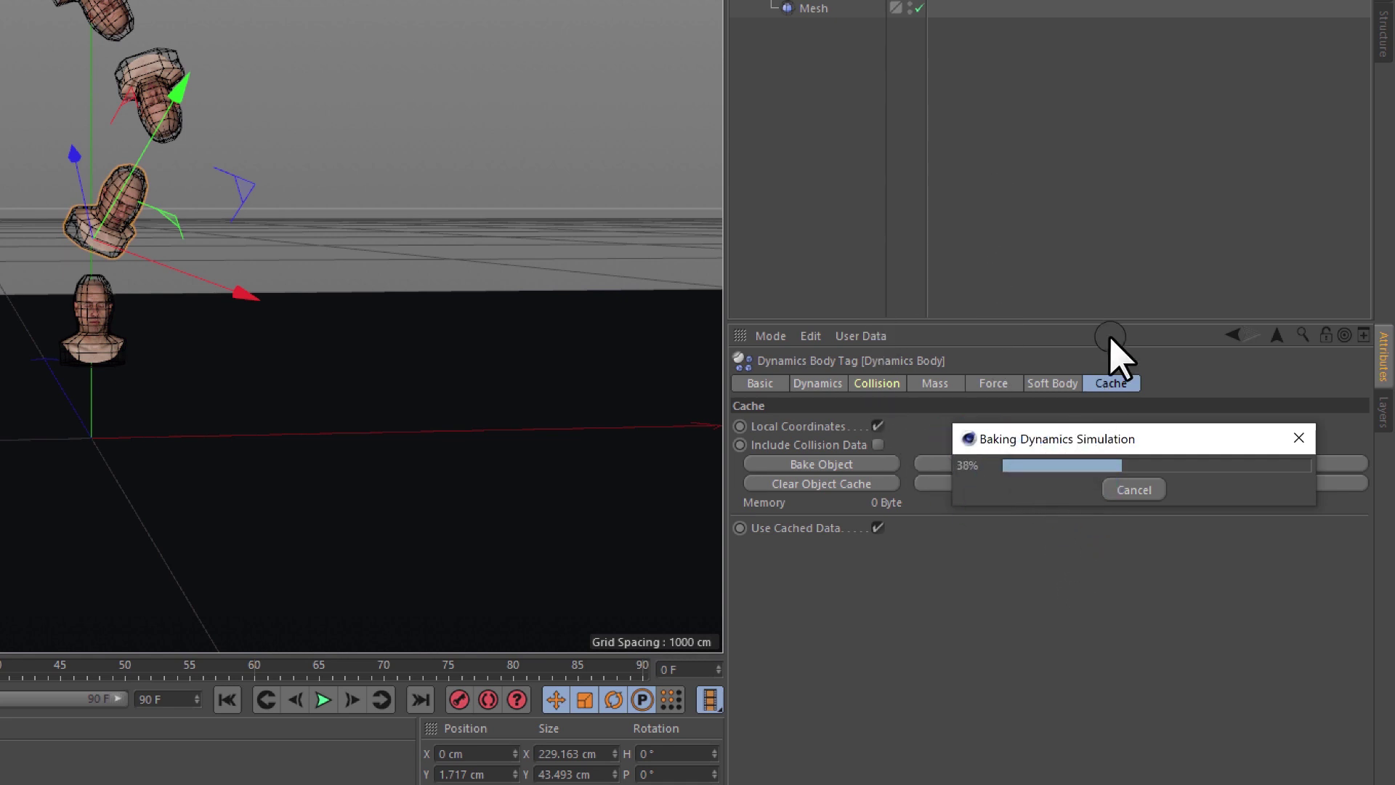
click(970, 469)
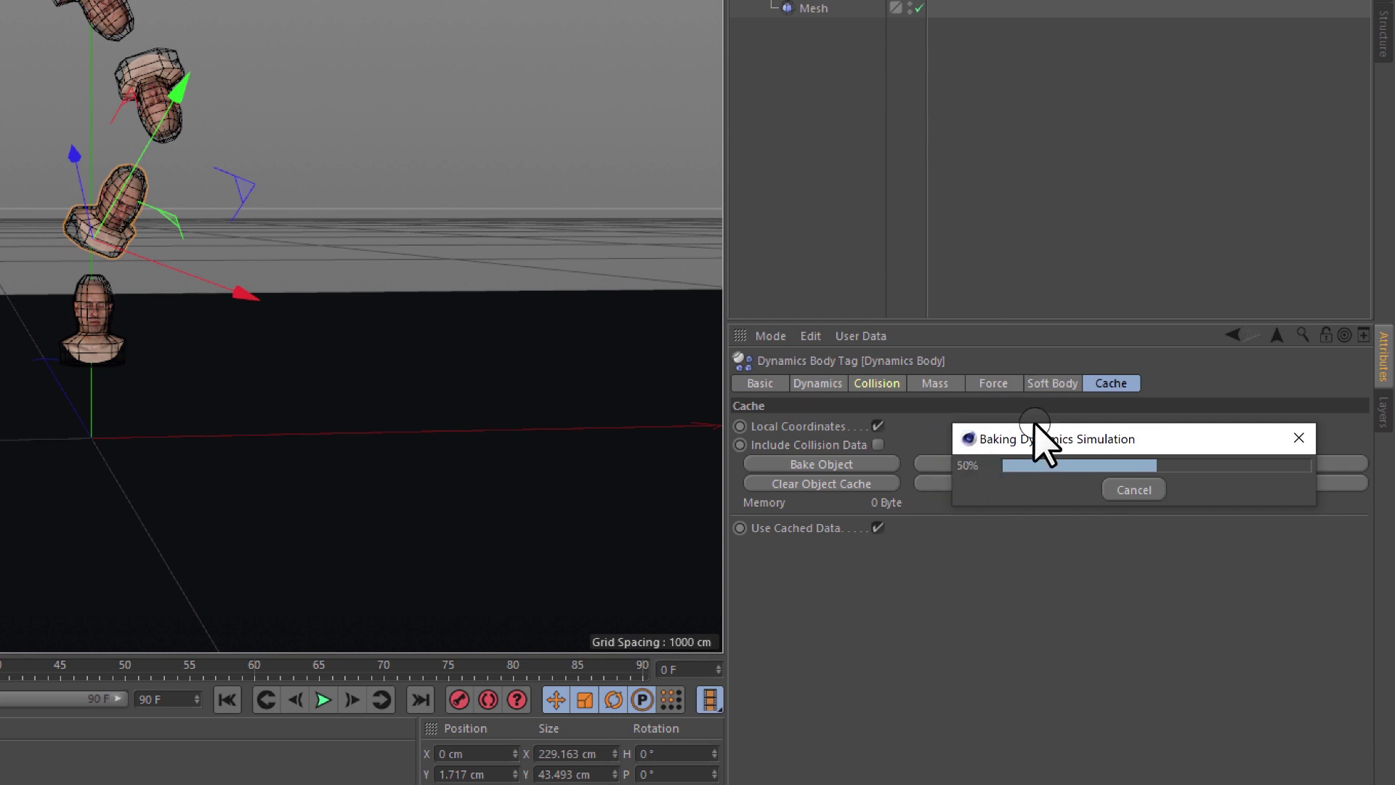
click(1012, 468)
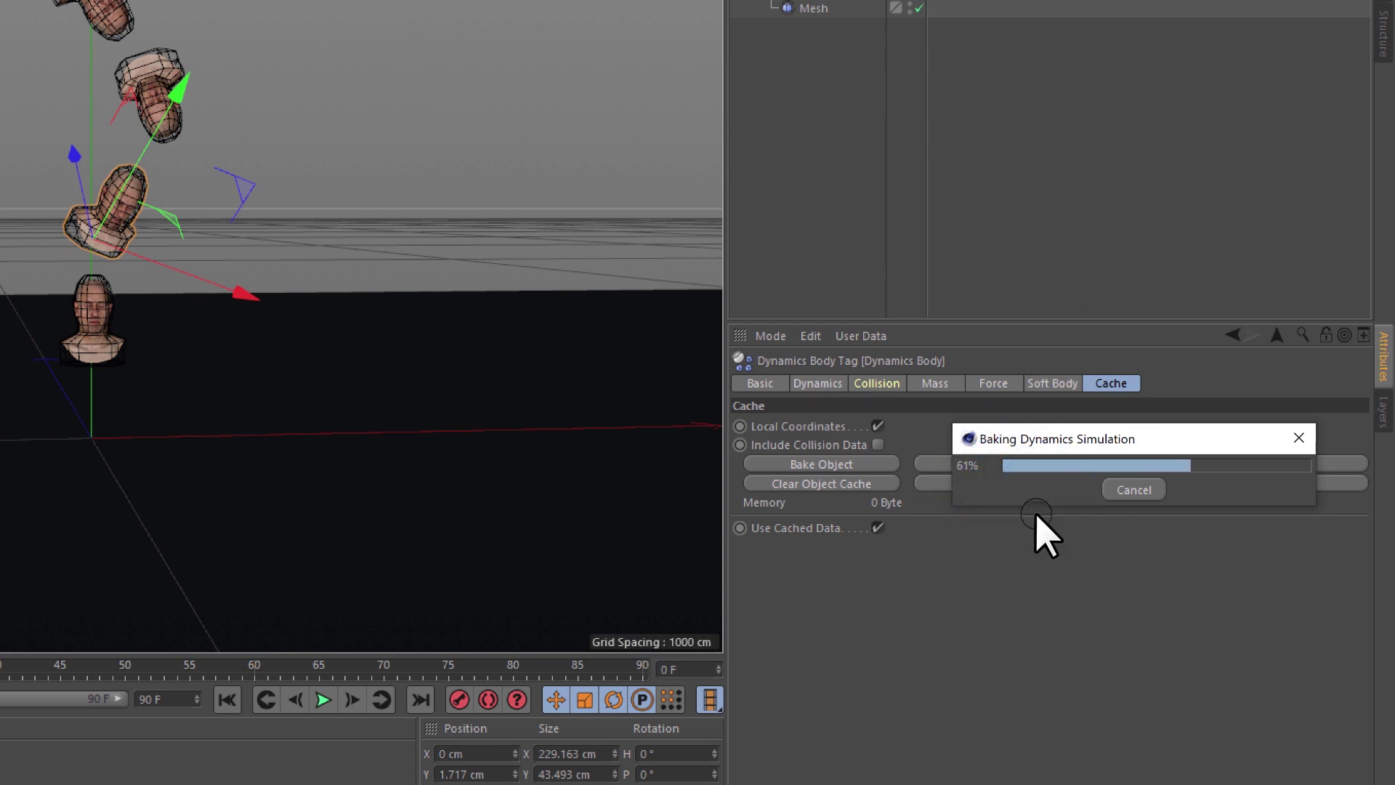
click(1028, 468)
click(967, 493)
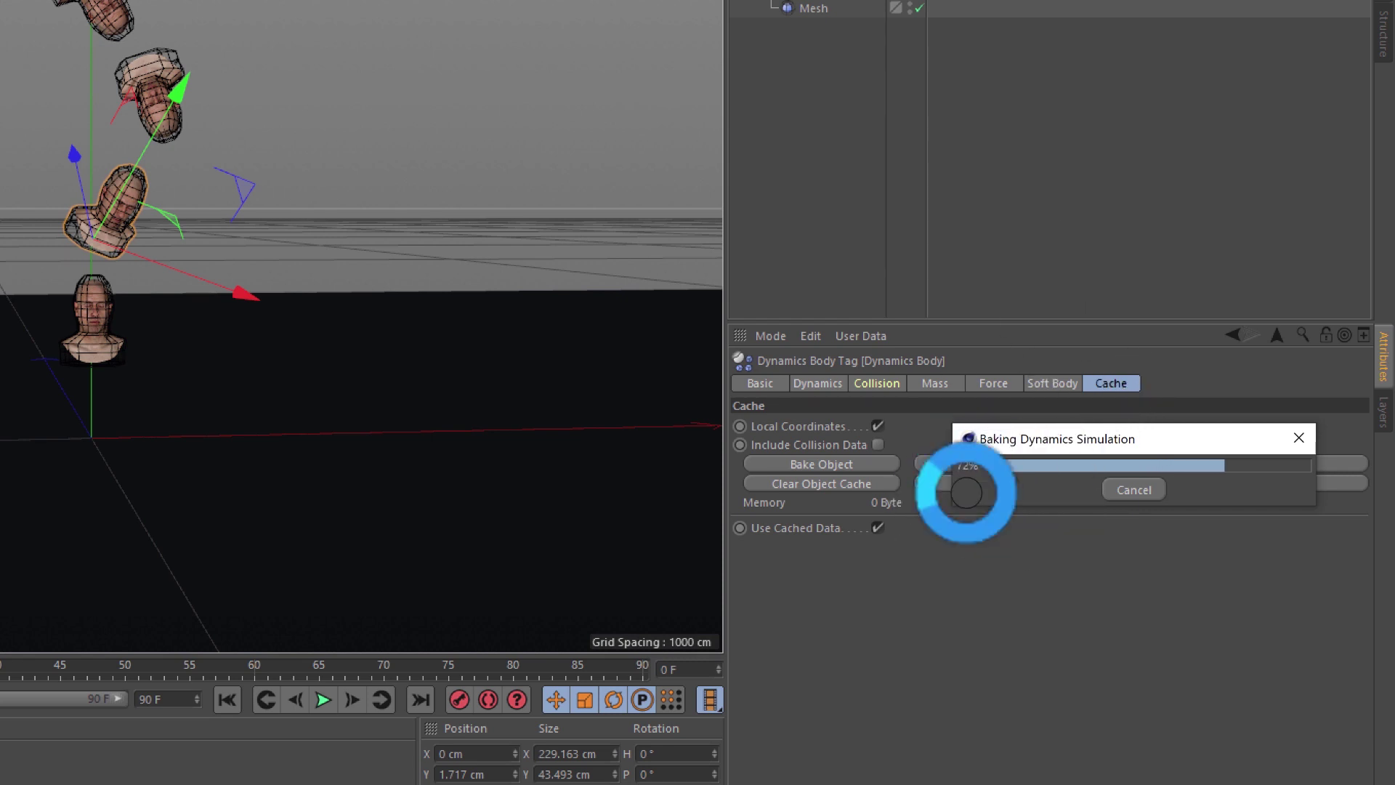
click(1089, 477)
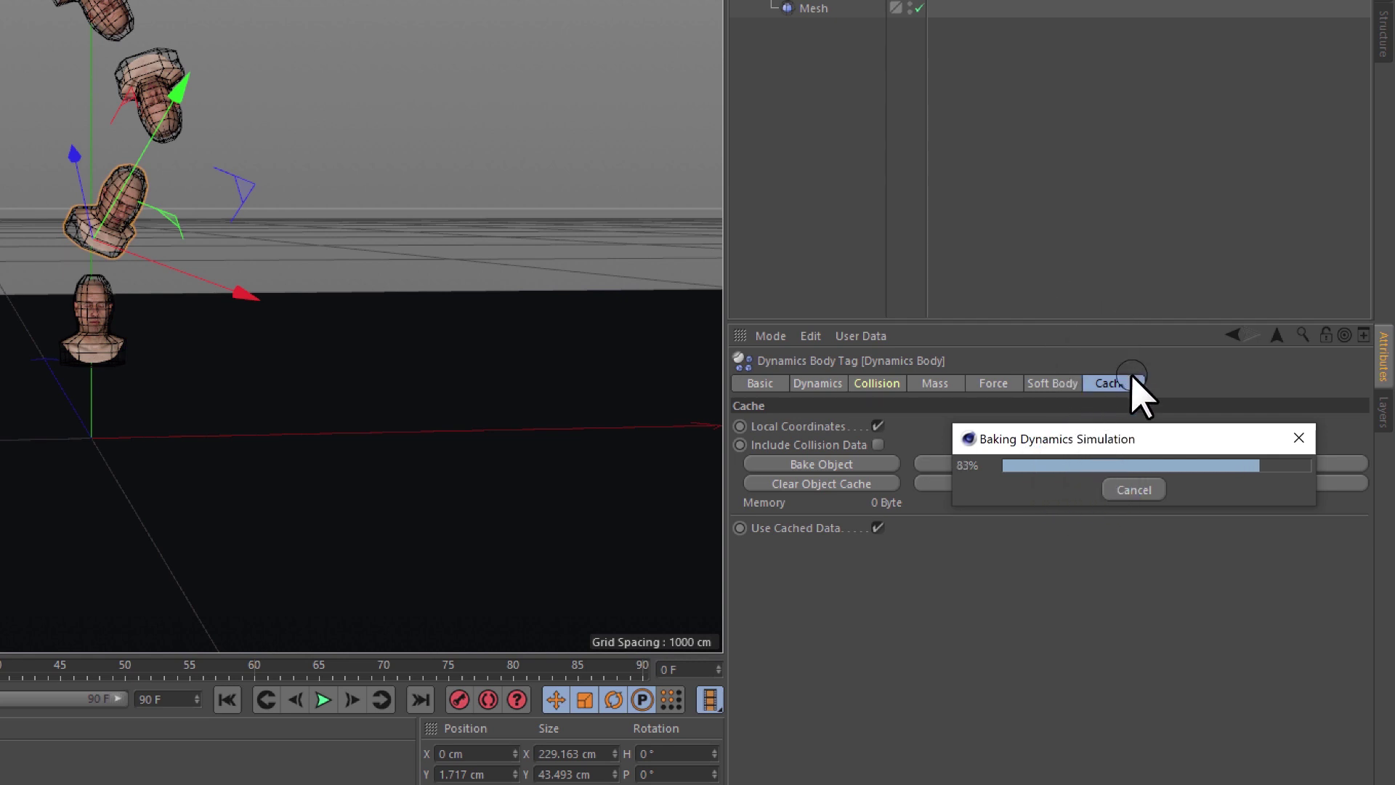
click(1081, 482)
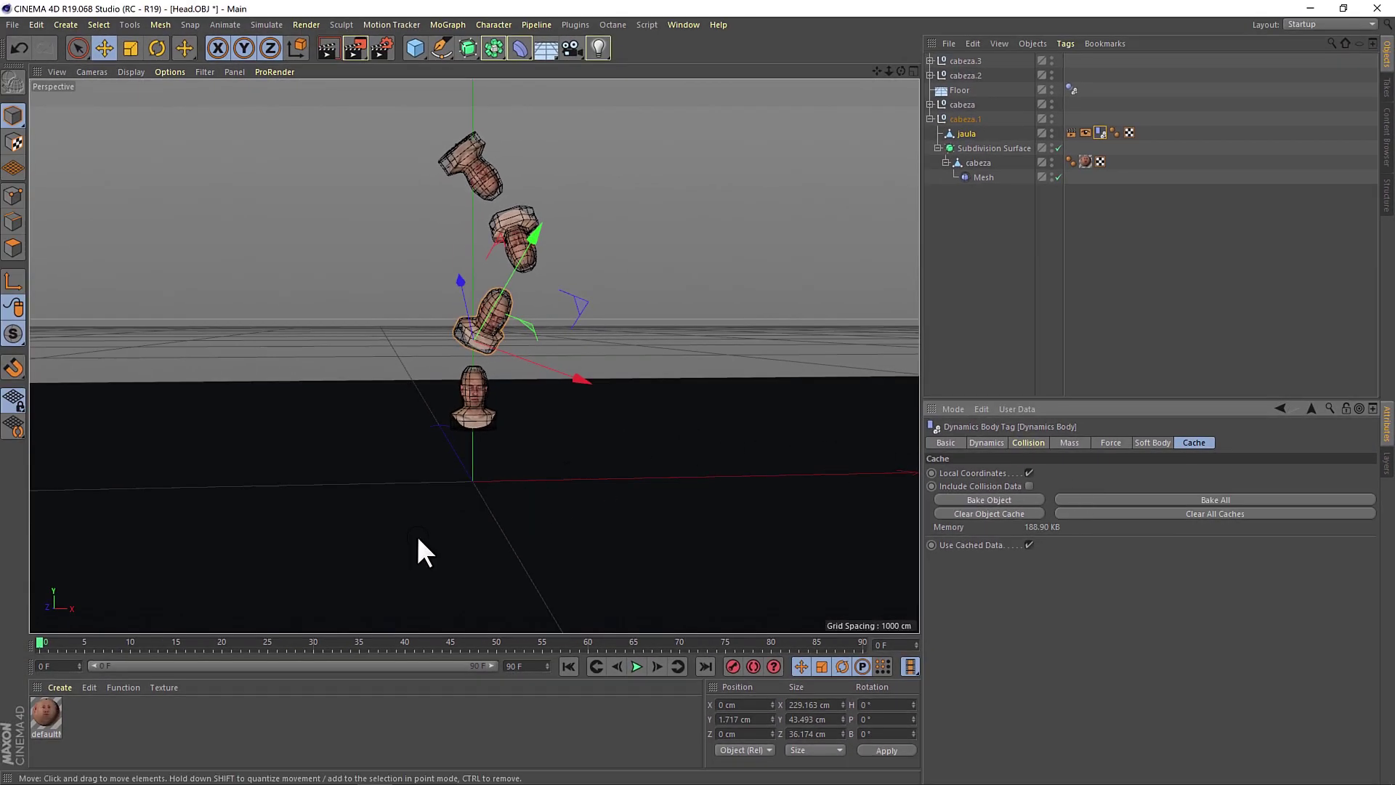
- Scrub through the baked fall, rewind to the first frame and orbit around the bottom head
drag(41, 645, 369, 644)
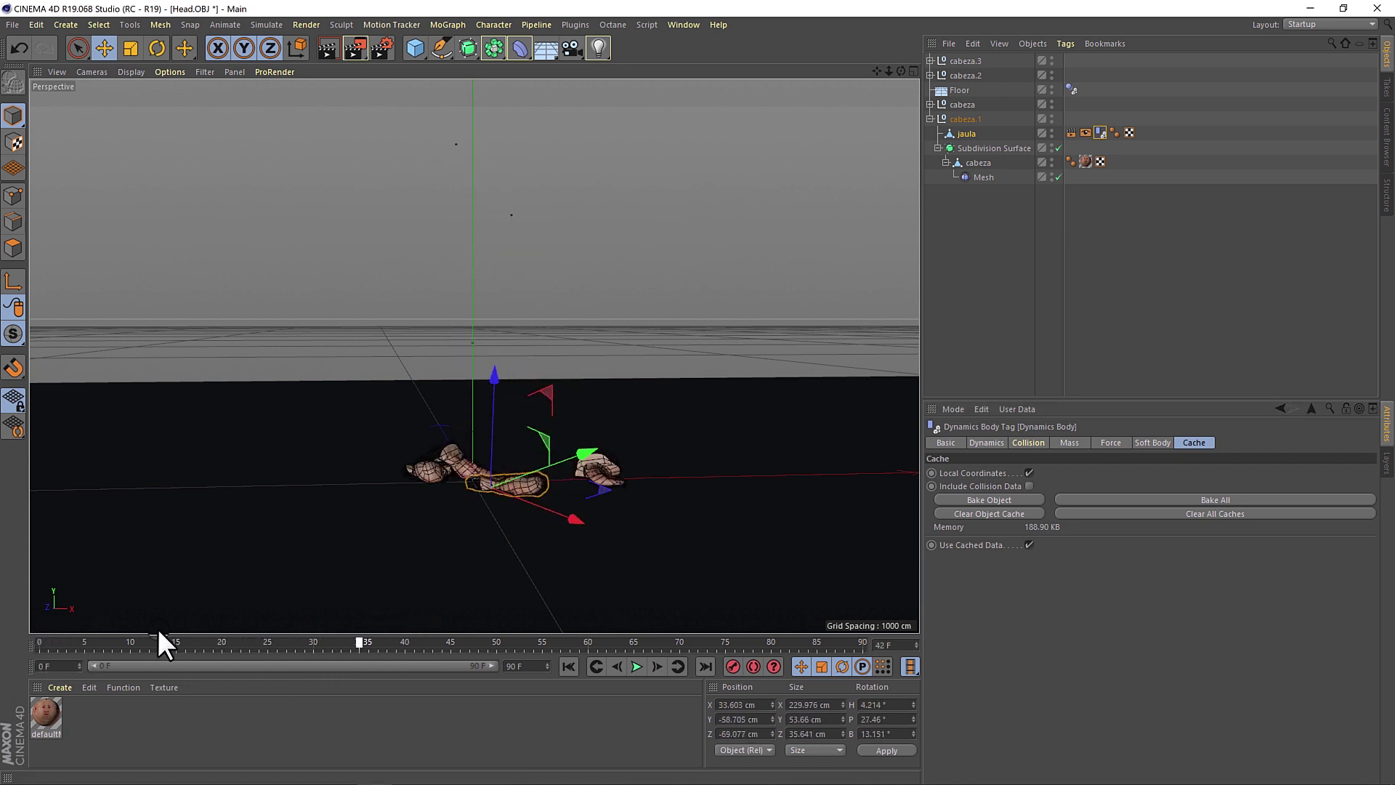
click(67, 643)
drag(52, 639, 19, 644)
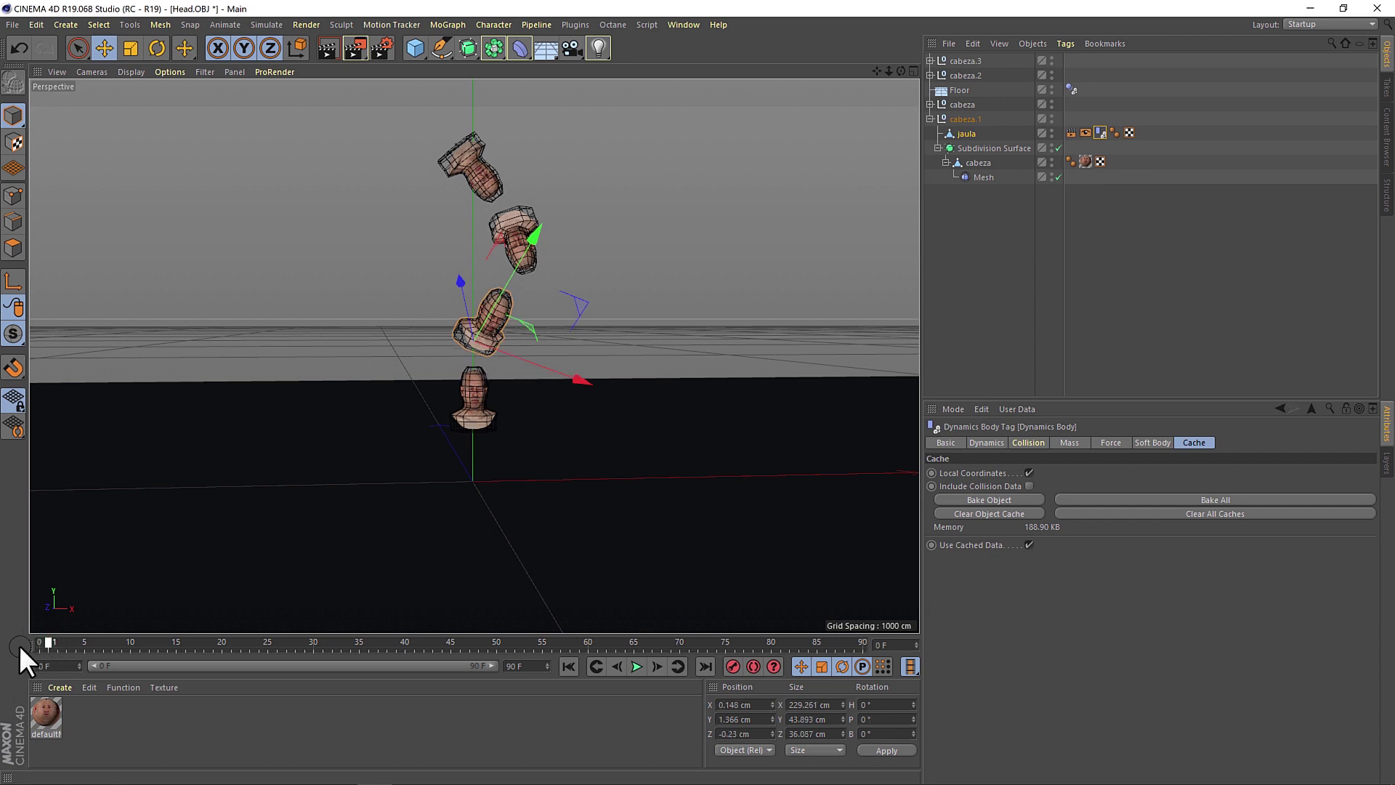
scroll(487, 341, up, 5)
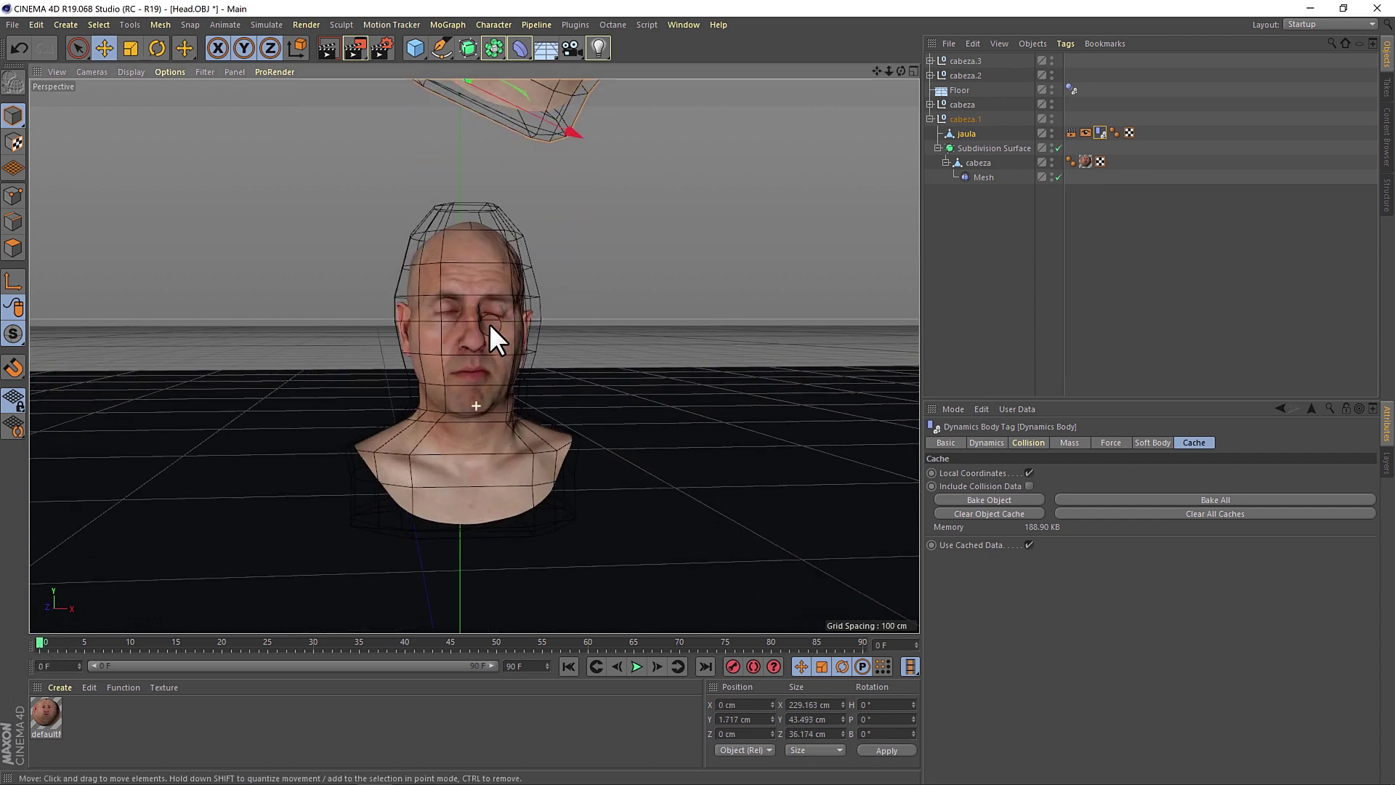
scroll(529, 406, up, 3)
mouse_move(564, 376)
alt+mouse_down()
mouse_move(546, 382)
mouse_move(559, 374)
mouse_move(553, 394)
alt+mouse_up()
mouse_move(451, 376)
alt+mouse_down()
mouse_move(359, 341)
mouse_move(490, 299)
mouse_move(419, 295)
alt+mouse_up()
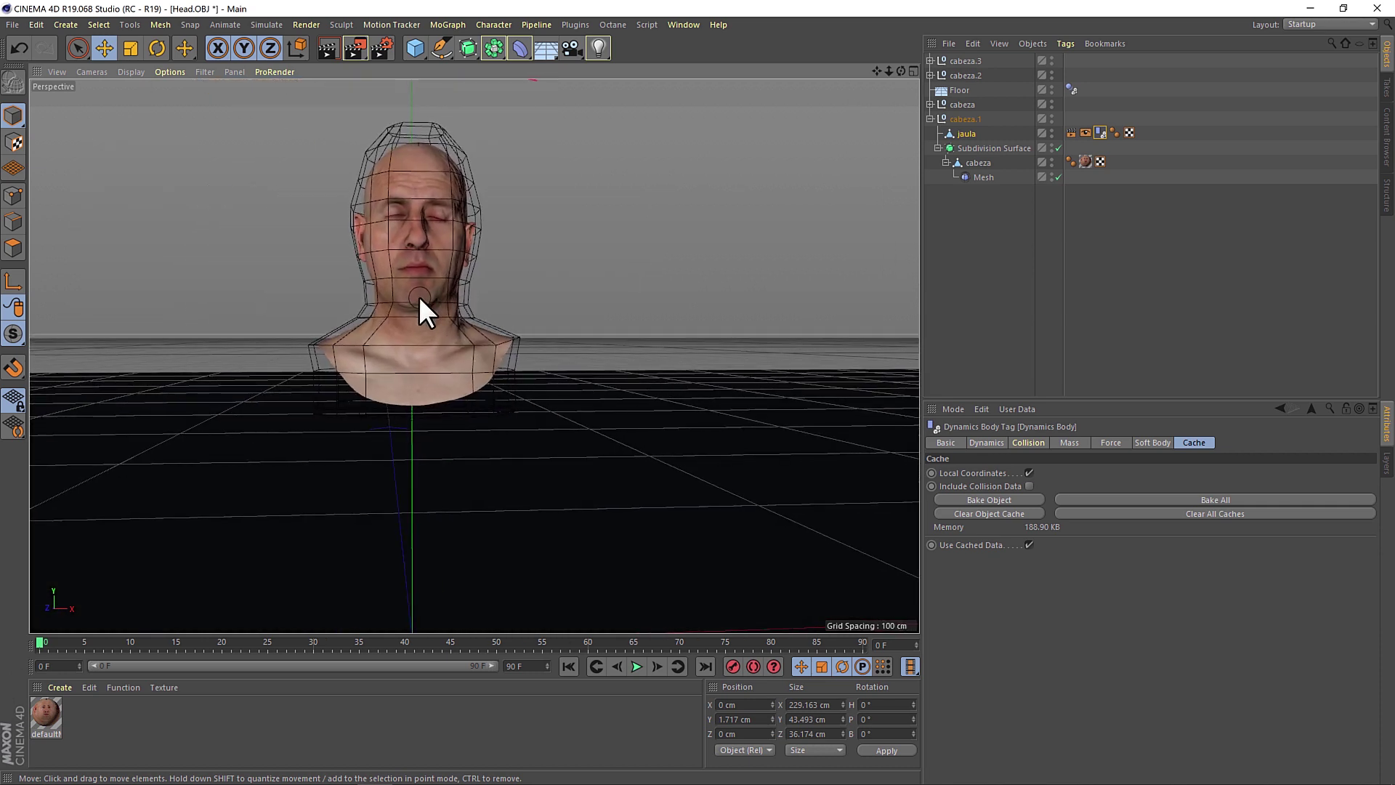
mouse_move(520, 278)
alt+mouse_down()
mouse_move(538, 265)
mouse_move(489, 266)
mouse_move(495, 278)
alt+mouse_up()
mouse_move(473, 420)
alt+mouse_down()
mouse_move(448, 404)
mouse_move(460, 250)
mouse_move(461, 326)
alt+mouse_up()
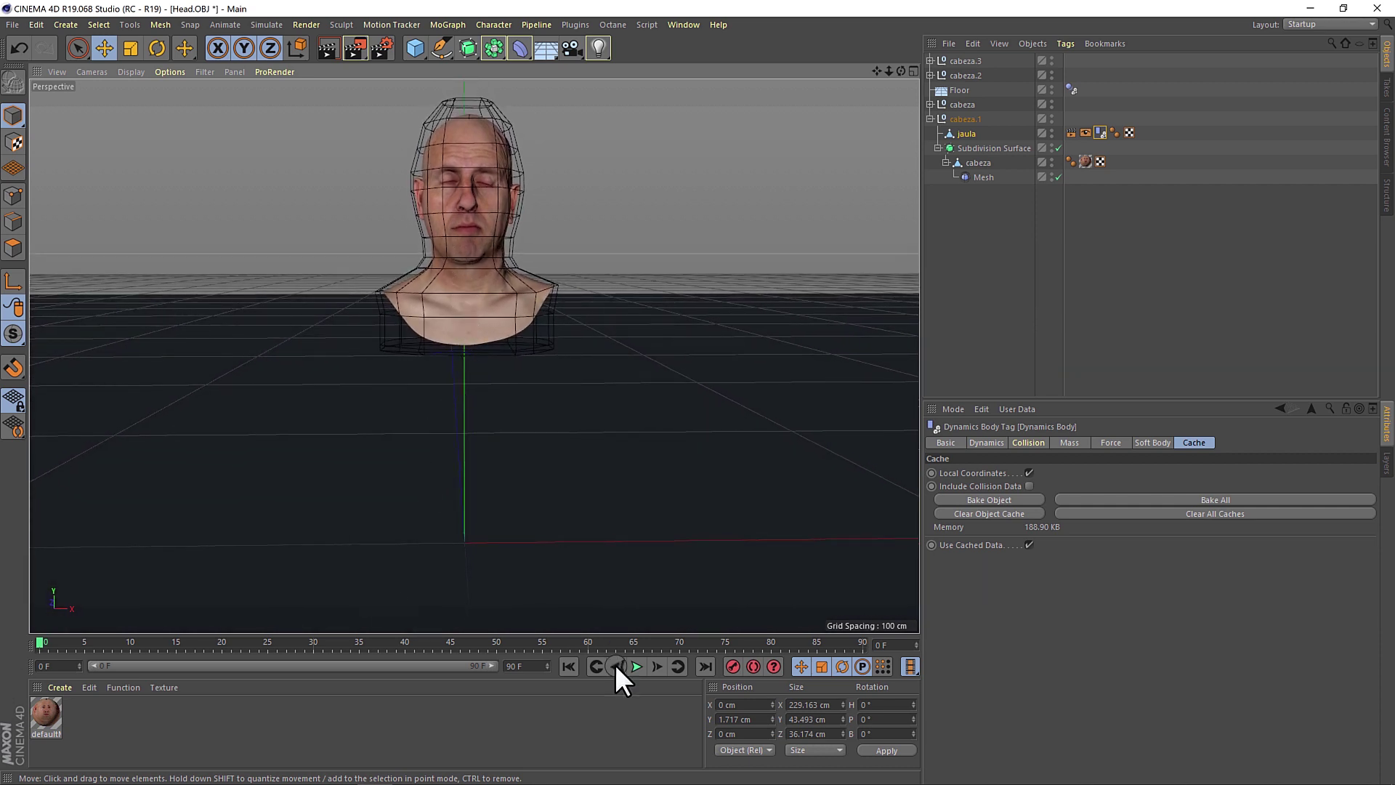
- Play the fall, preview-render a frame, rewind to frame 0 and drag in luces-de-estudio.c4d
click(640, 665)
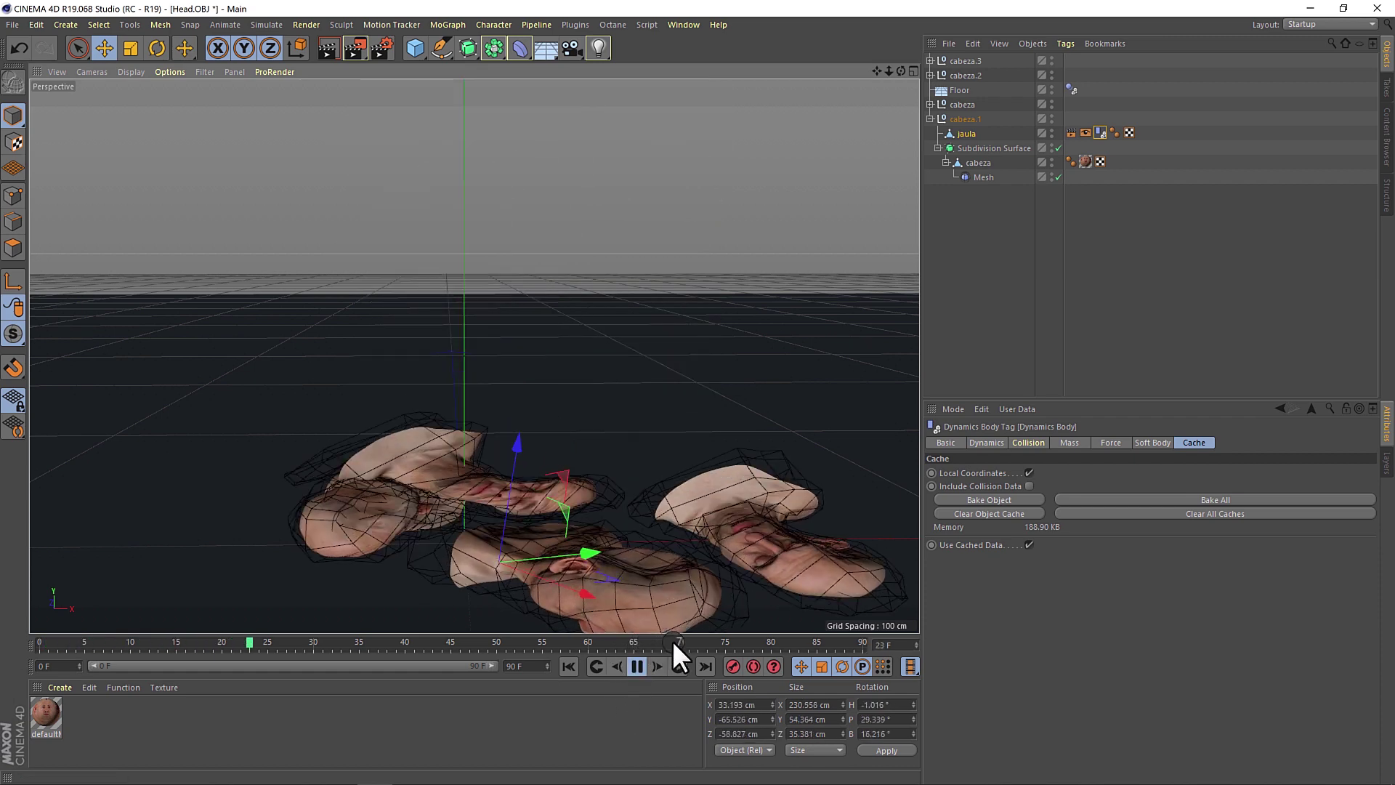
click(640, 666)
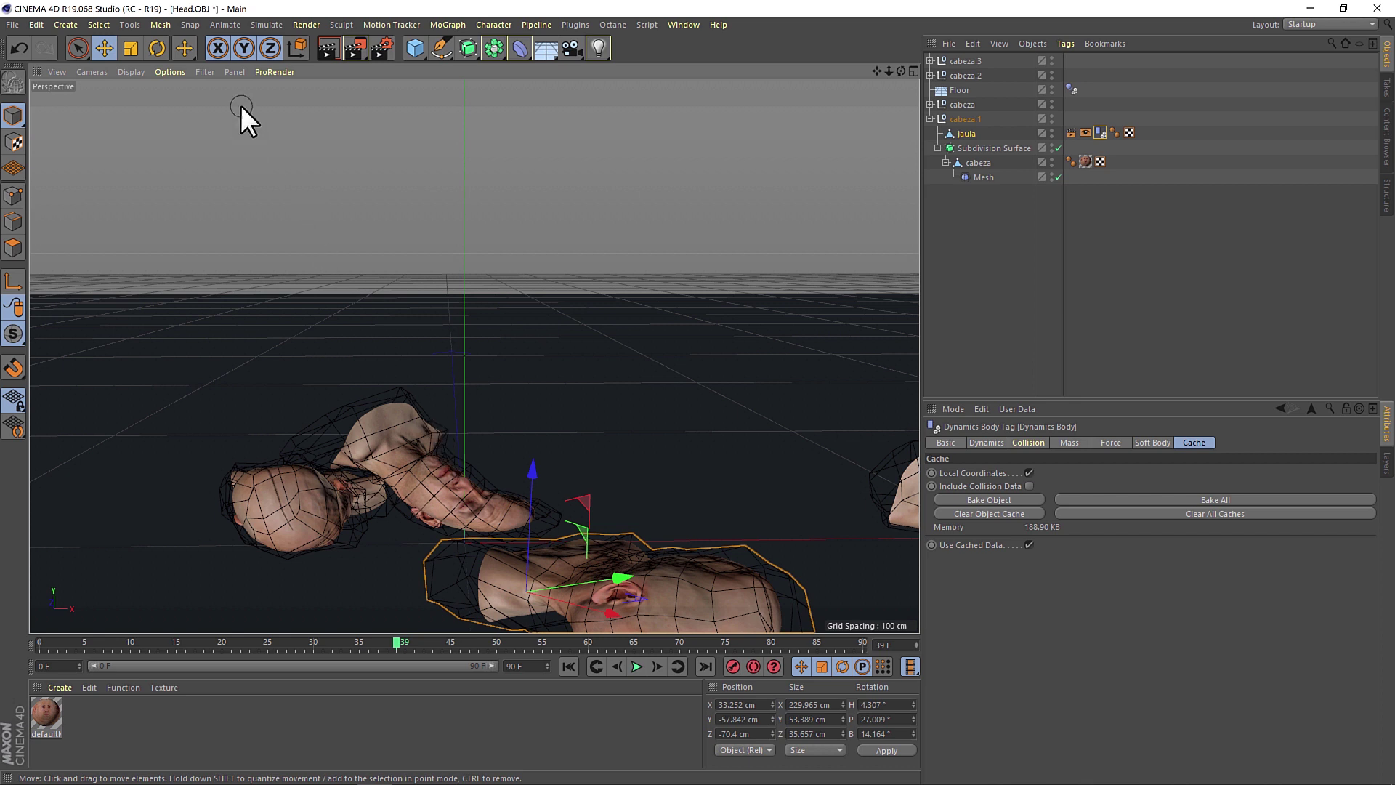
click(328, 48)
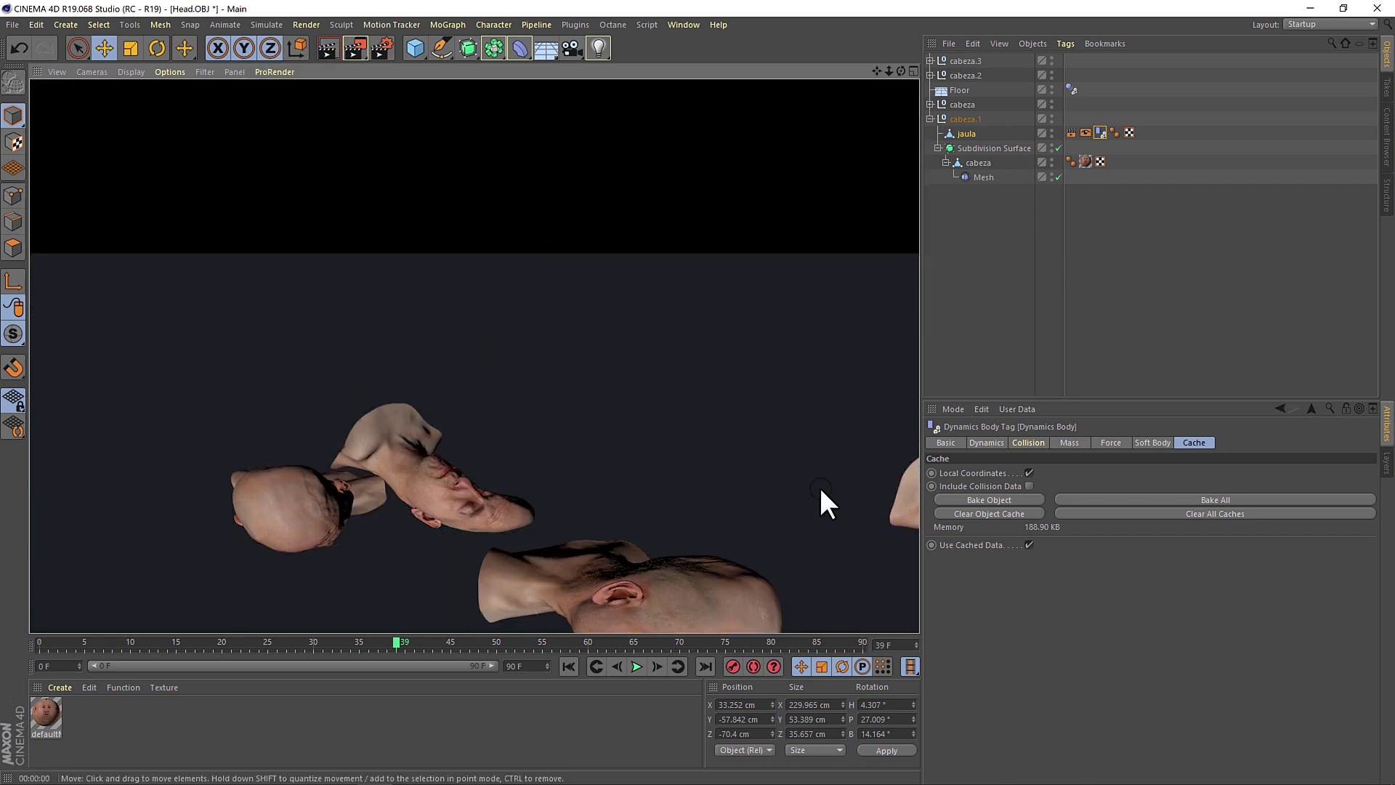
click(570, 673)
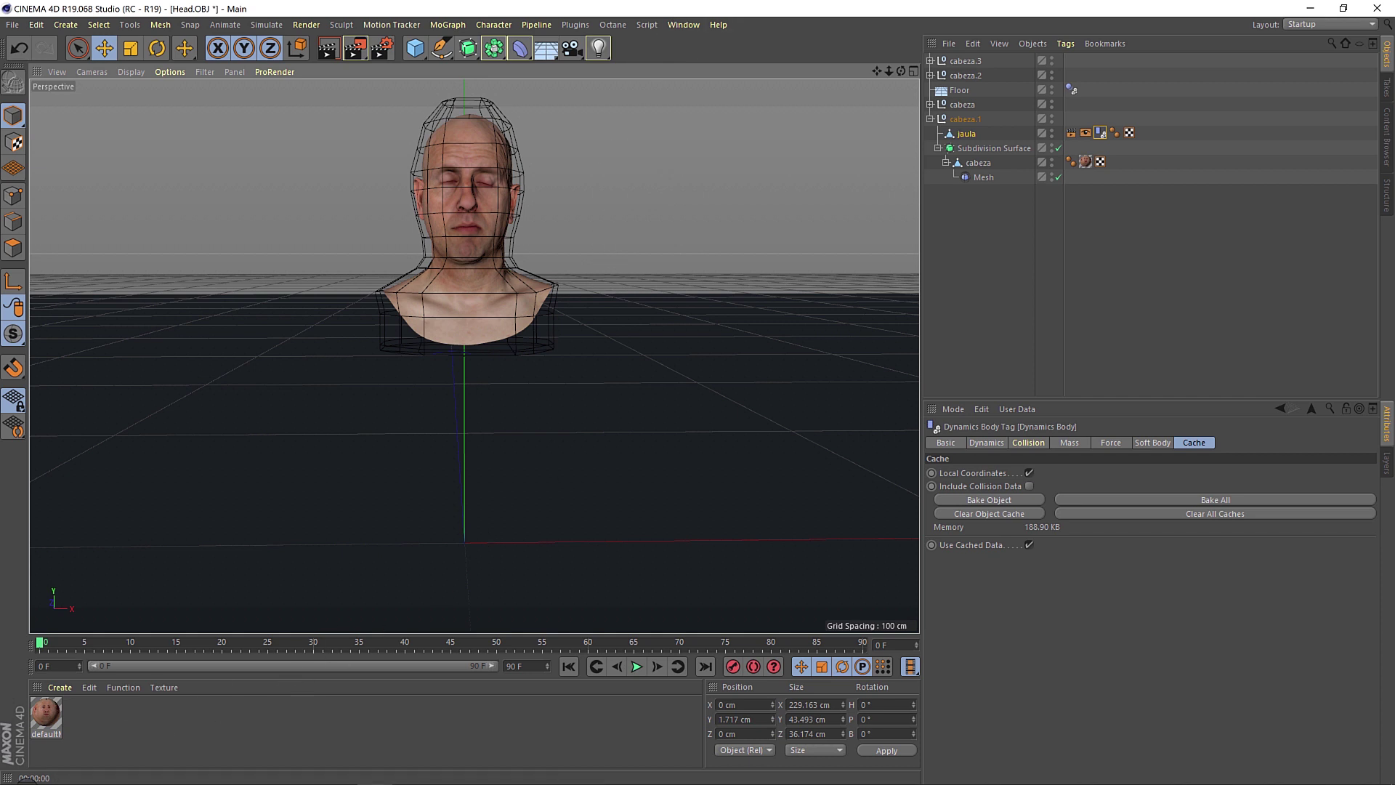
drag(913, 255, 542, 395)
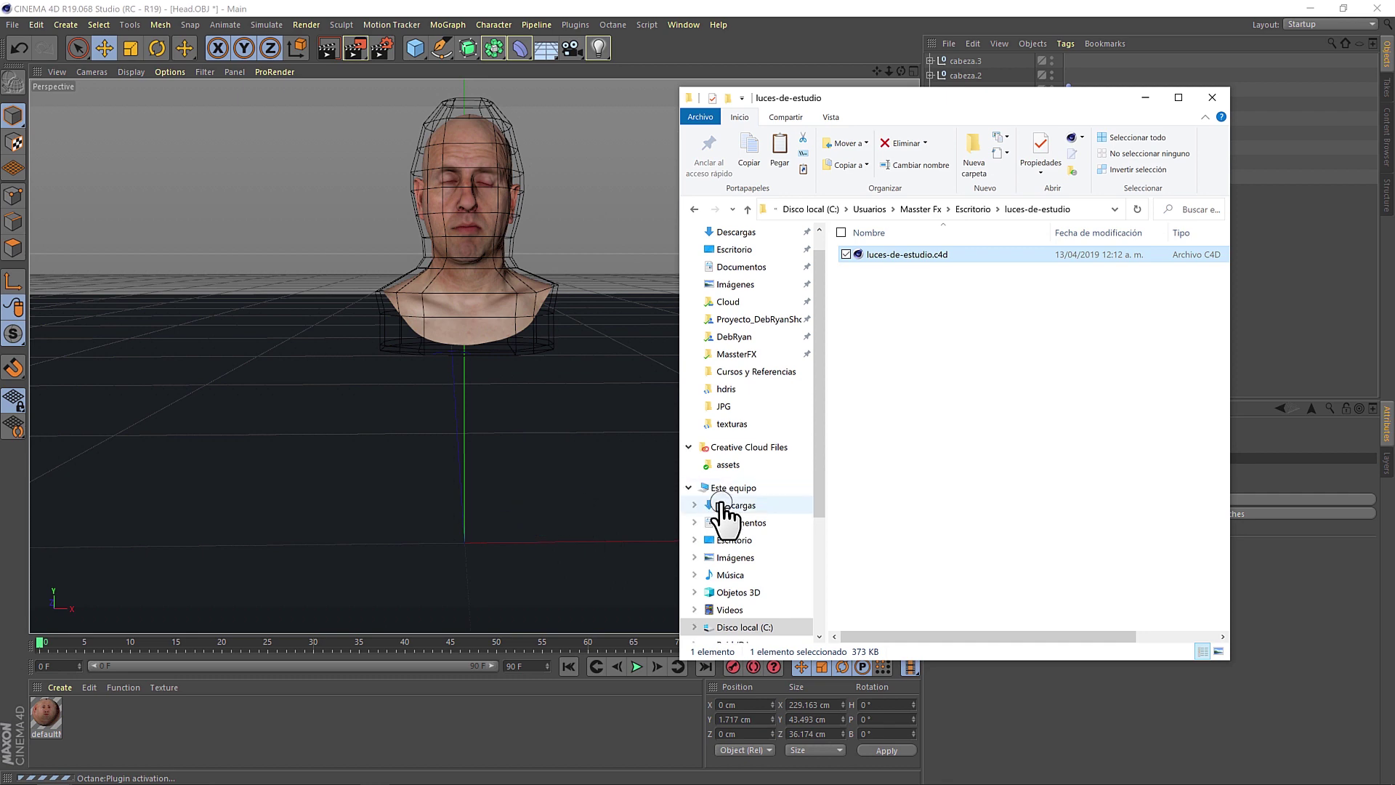
- Open luces-de-estudio.c4d from Explorer, minimize Explorer and select its Studio null
double_click(844, 261)
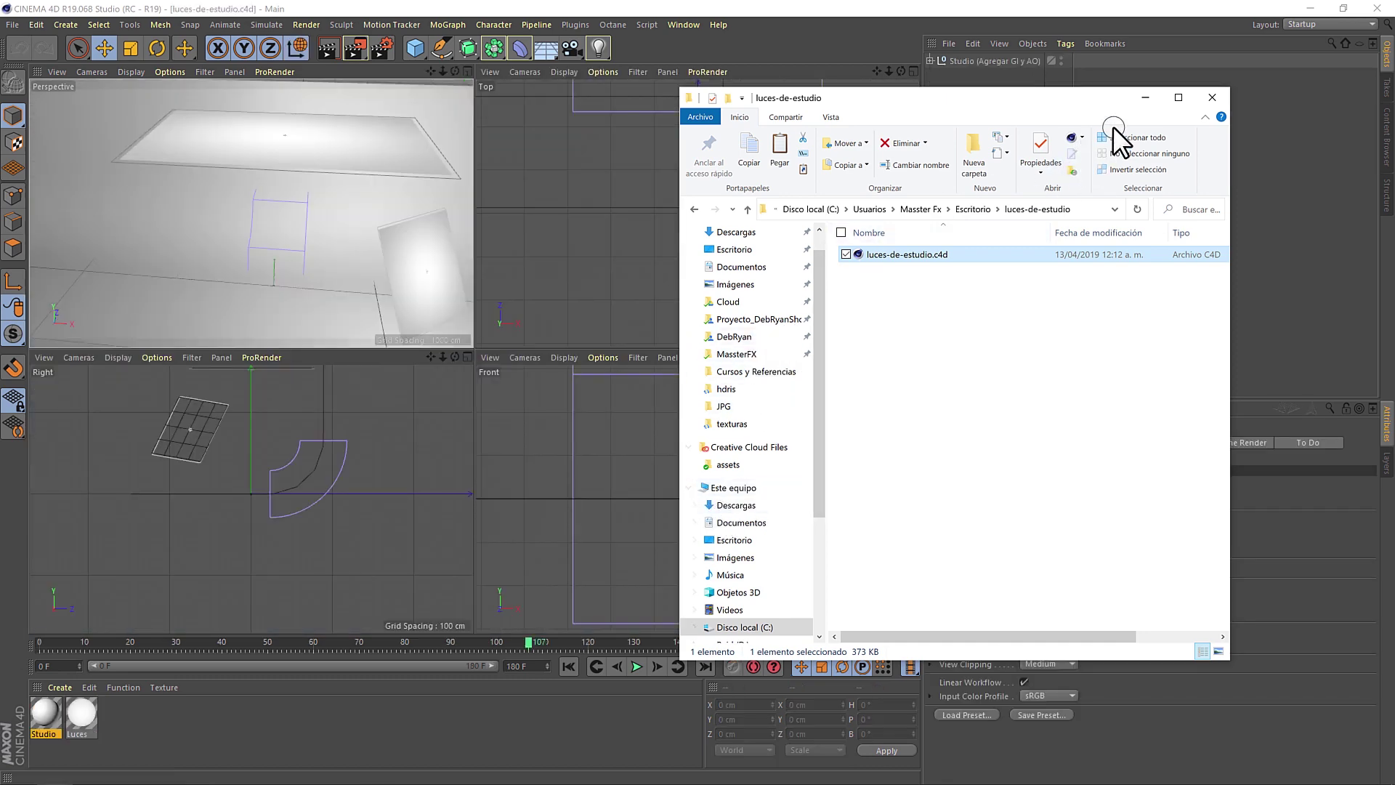
click(1146, 96)
click(974, 61)
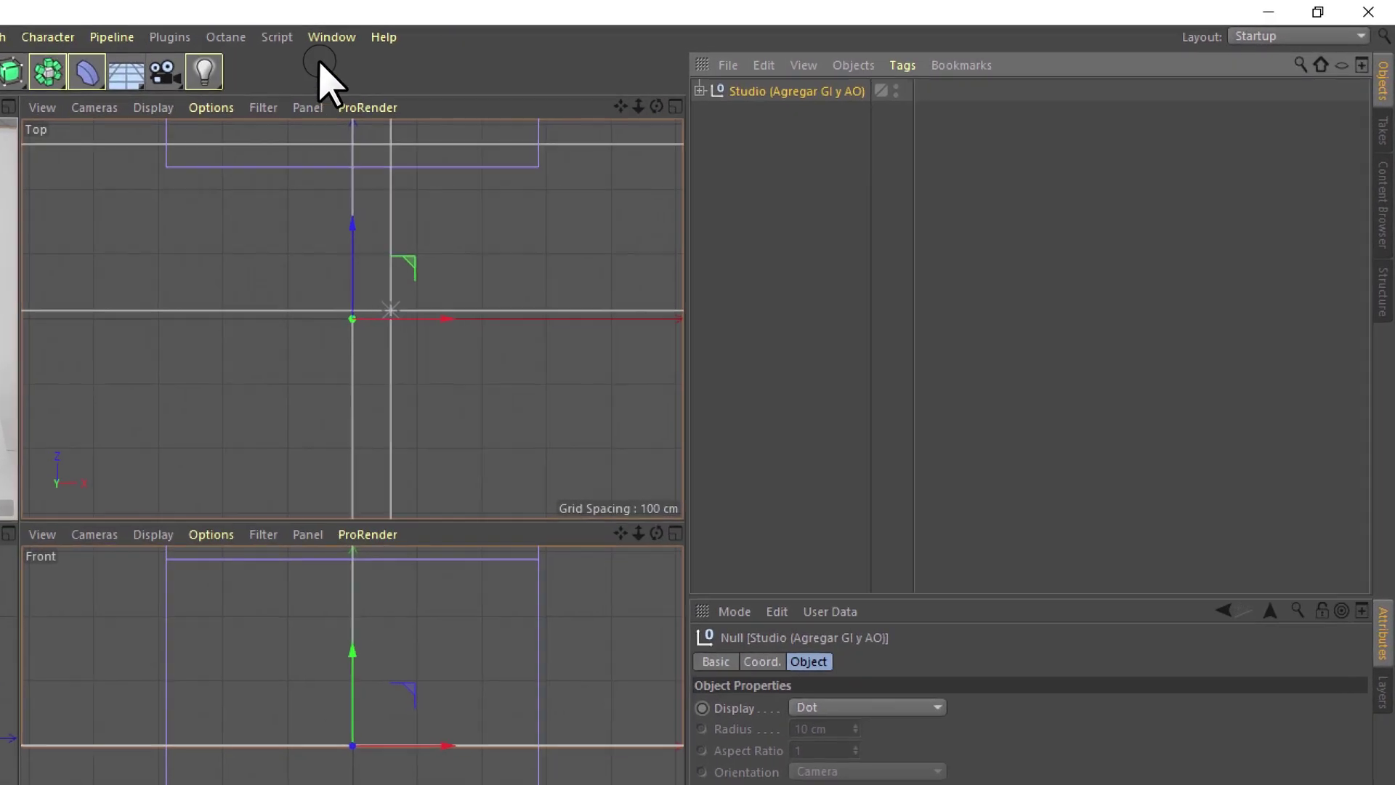
- Switch back to Head.OBJ and drag the Studio set and lights into it
click(332, 37)
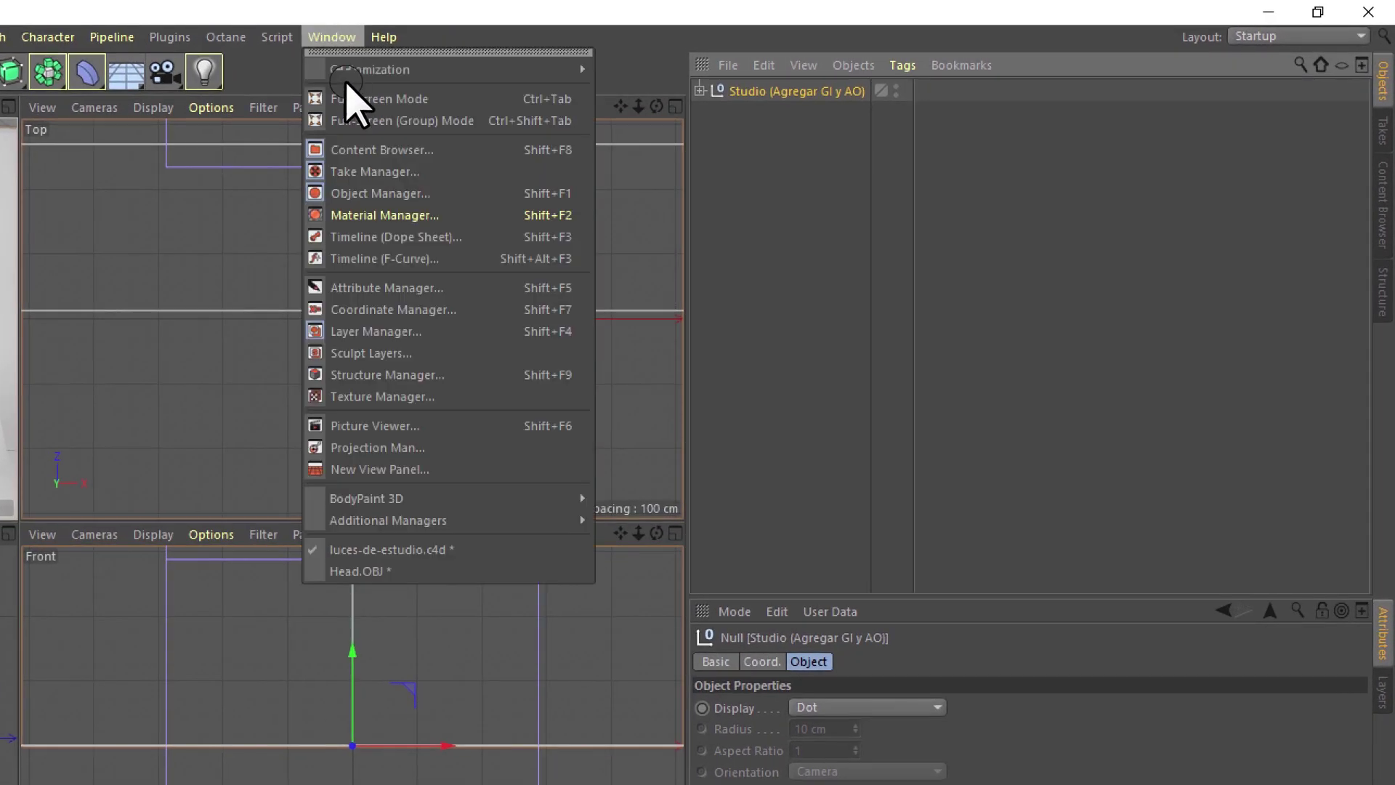
click(418, 569)
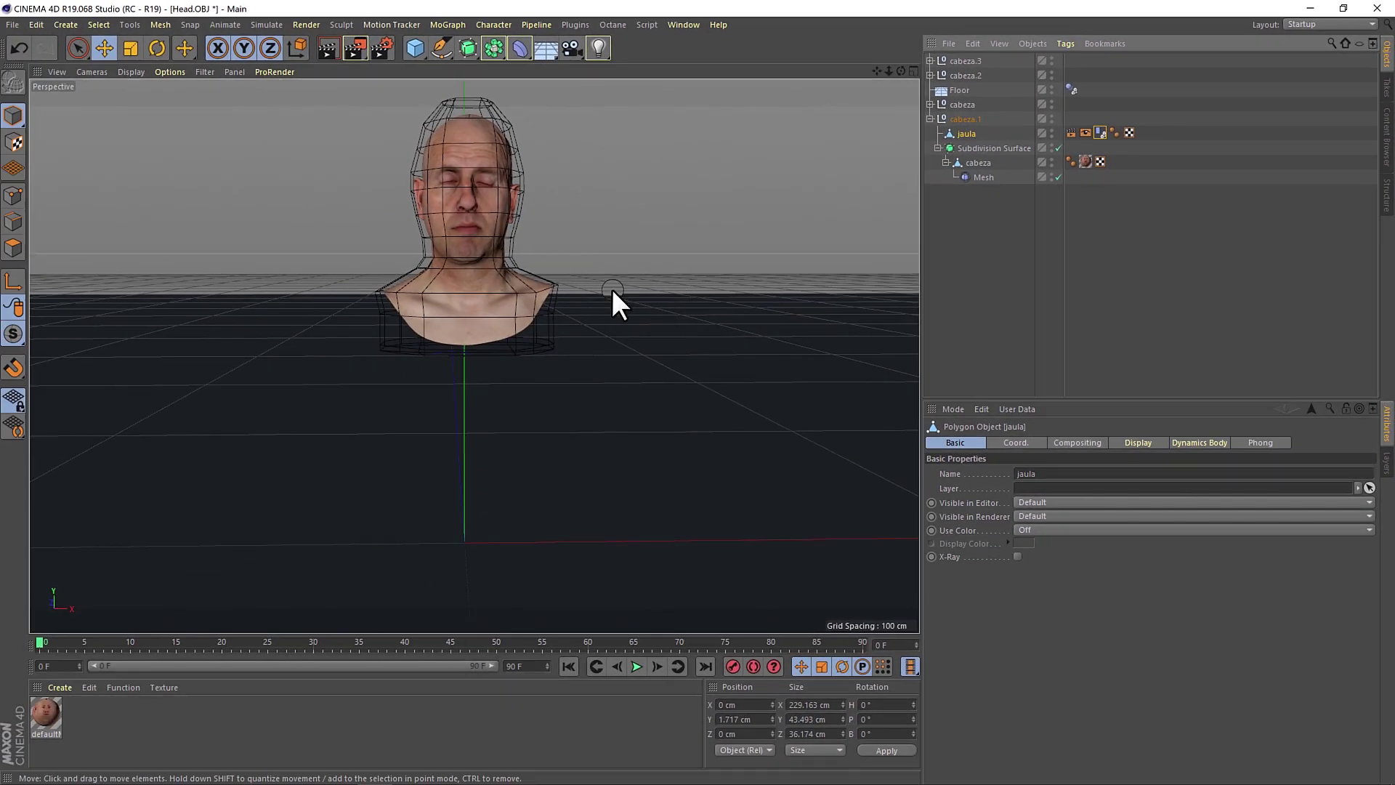
drag(514, 391, 532, 374)
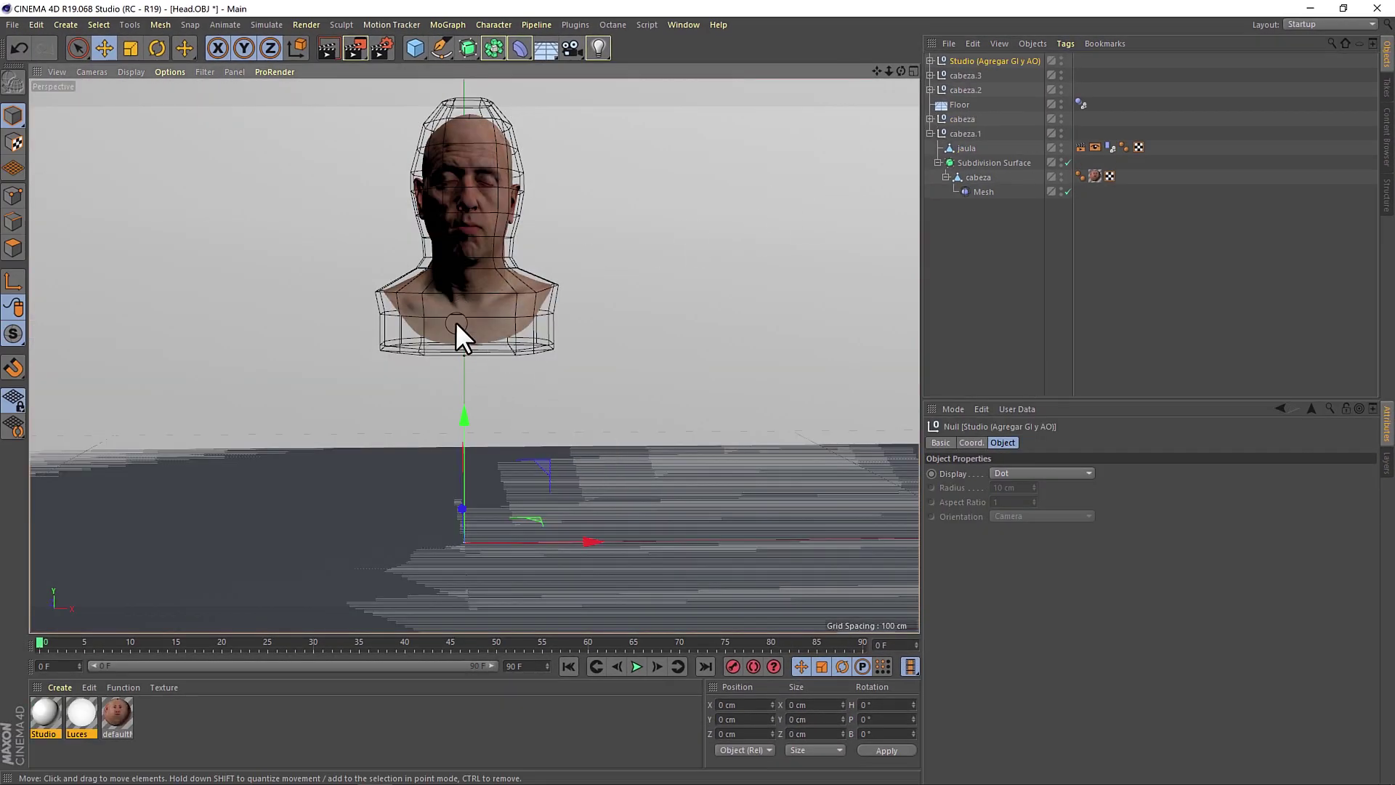
alt+drag(455, 321, 451, 367)
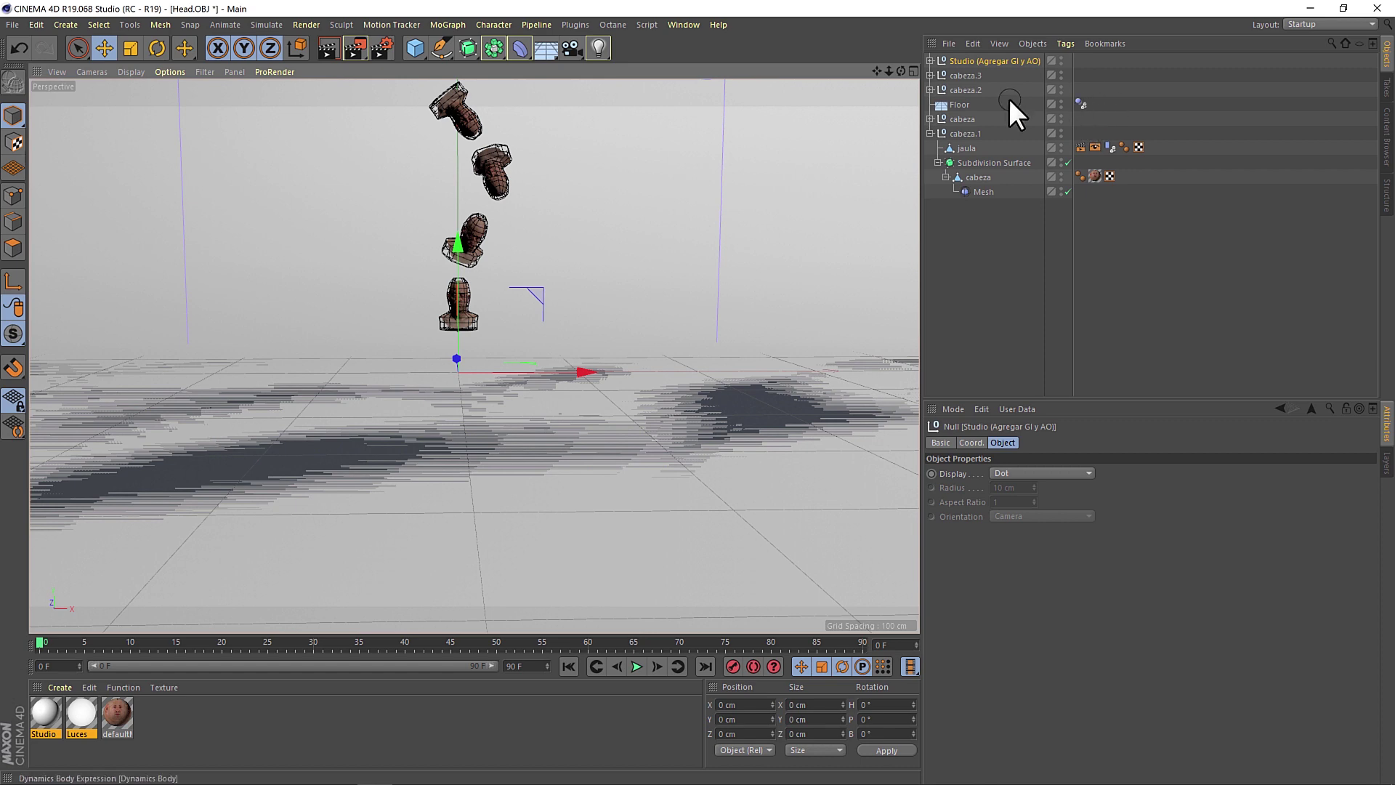
- Delete the old Floor object and orbit to view the studio backdrop
click(961, 104)
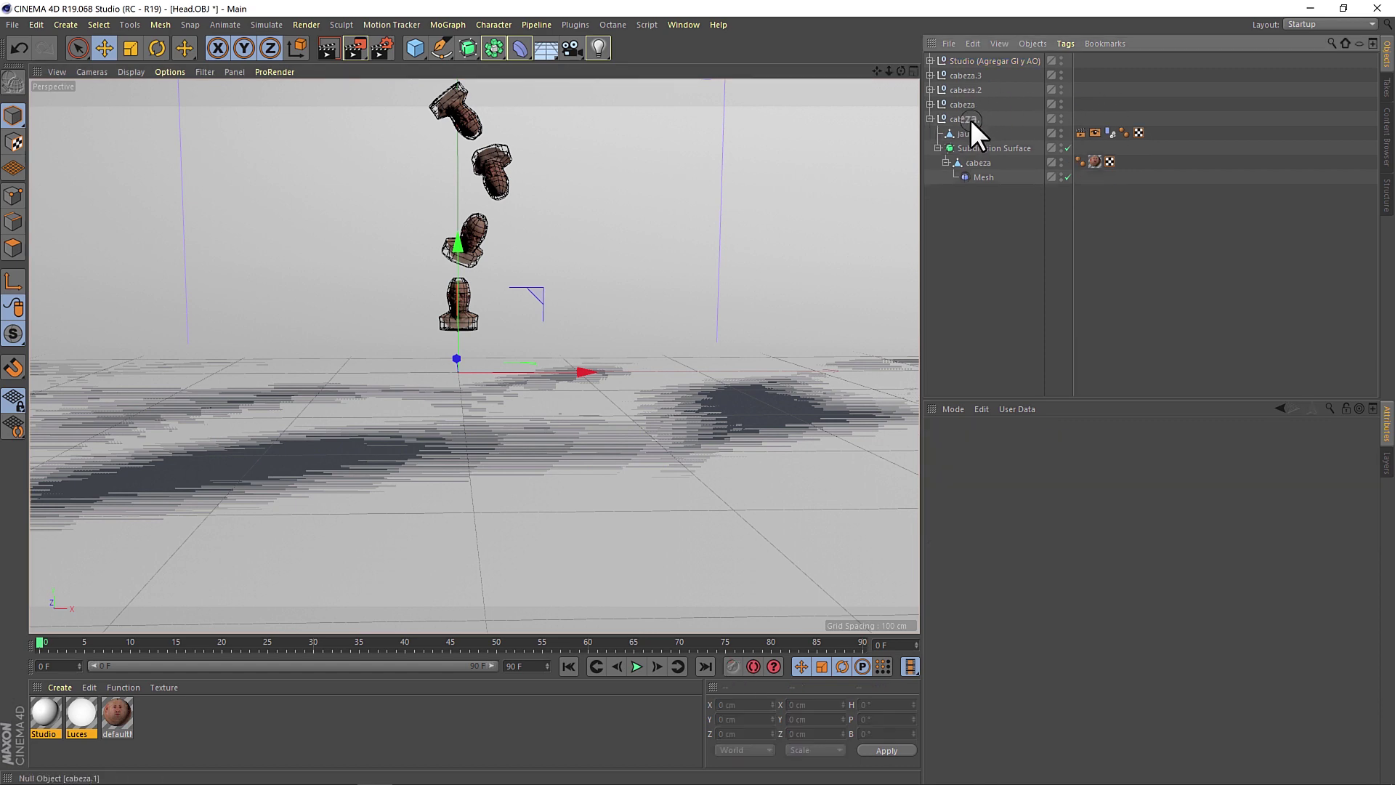
key(Delete)
scroll(453, 312, down, 5)
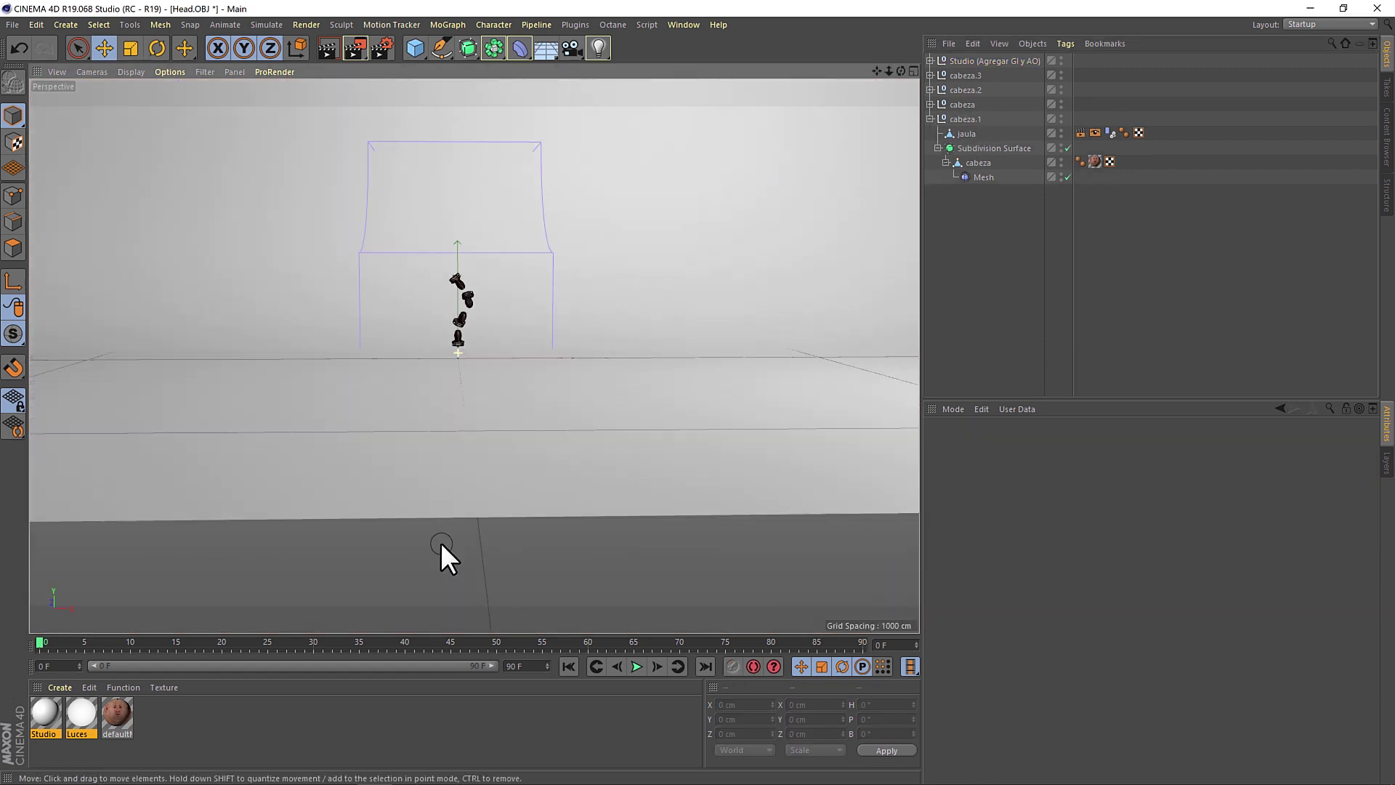
mouse_move(467, 381)
alt+mouse_down()
mouse_move(595, 374)
mouse_move(538, 462)
mouse_move(517, 568)
alt+mouse_up()
scroll(517, 569, up, 3)
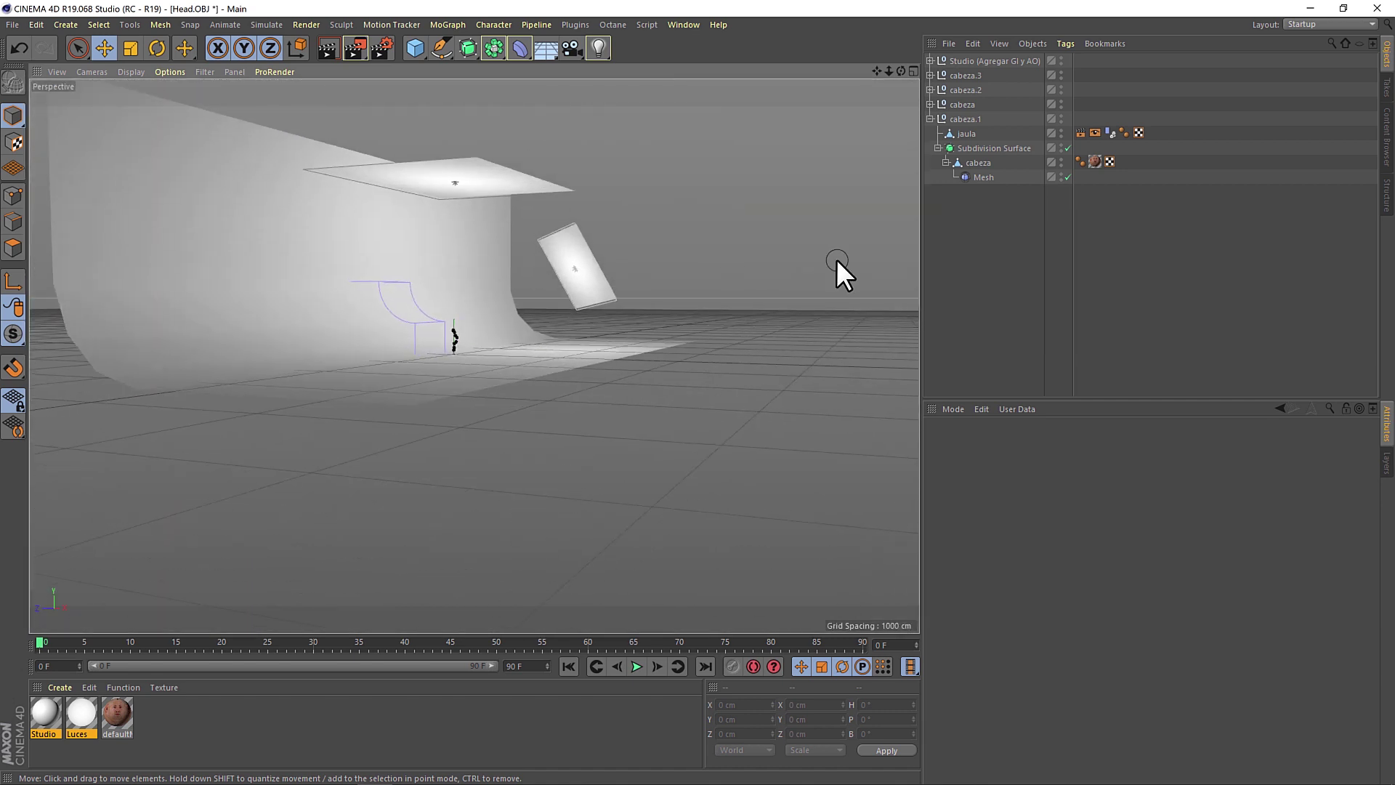
- Try scaling the Studio group, undo it, and orbit to a frontal view of the heads
click(982, 60)
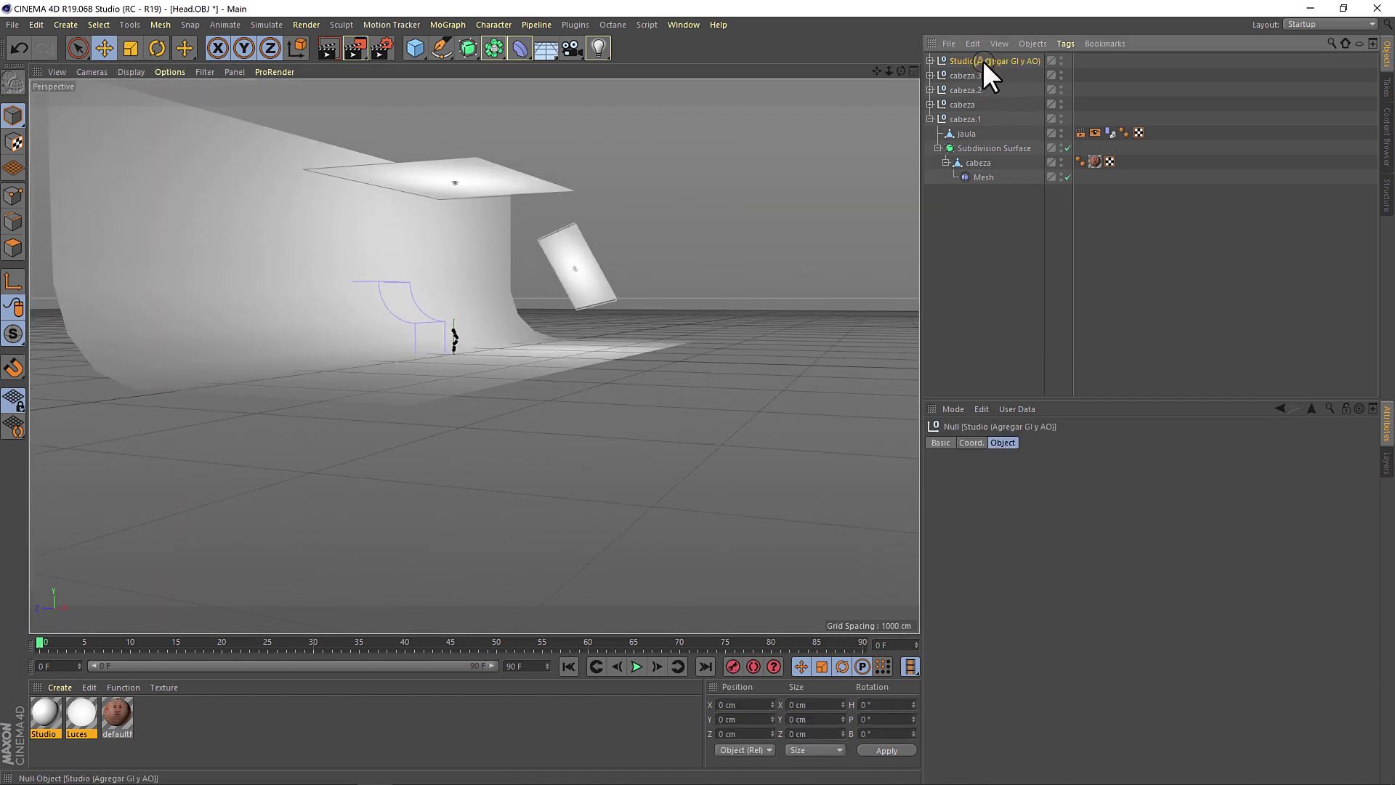
click(134, 50)
drag(410, 439, 203, 603)
key(ctrl+z)
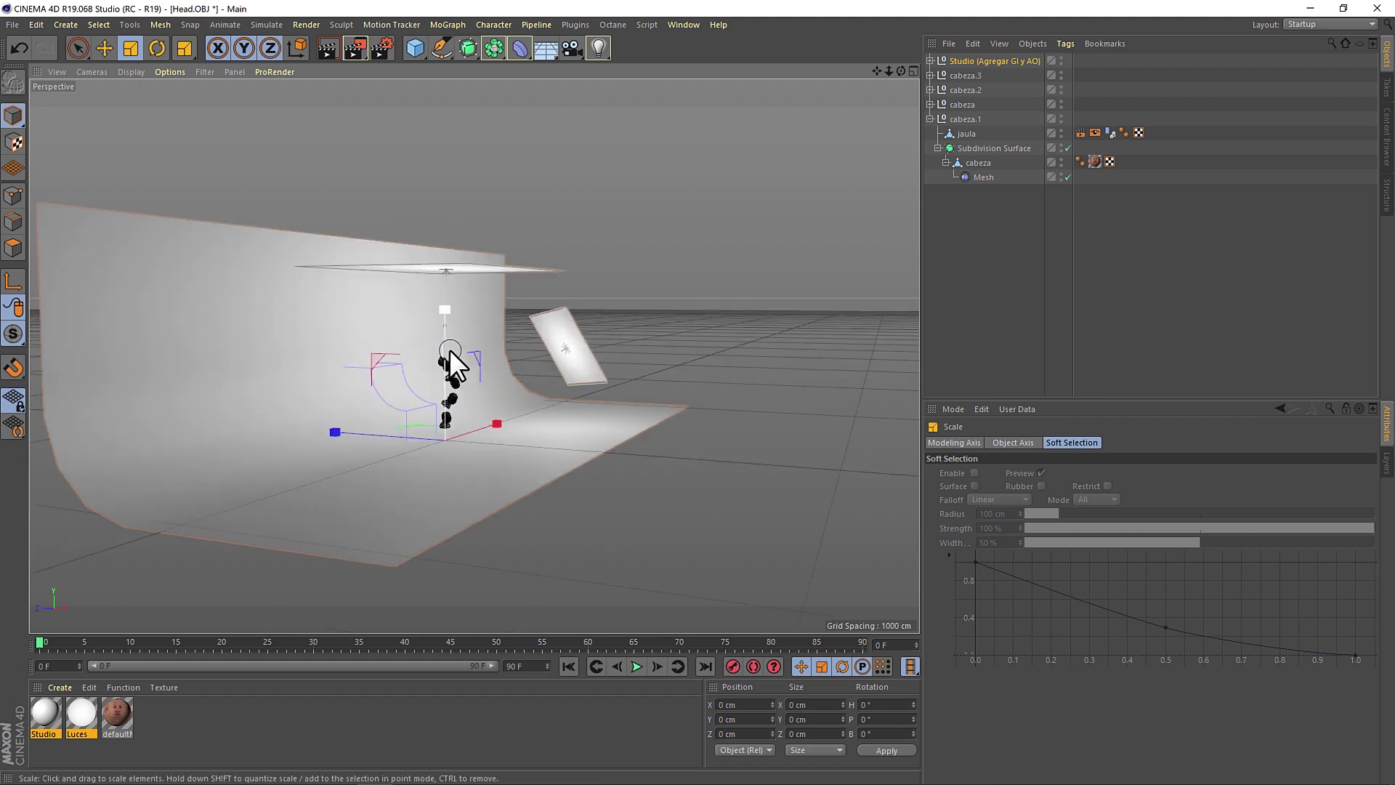
alt+drag(437, 412, 343, 419)
alt+drag(420, 357, 622, 343)
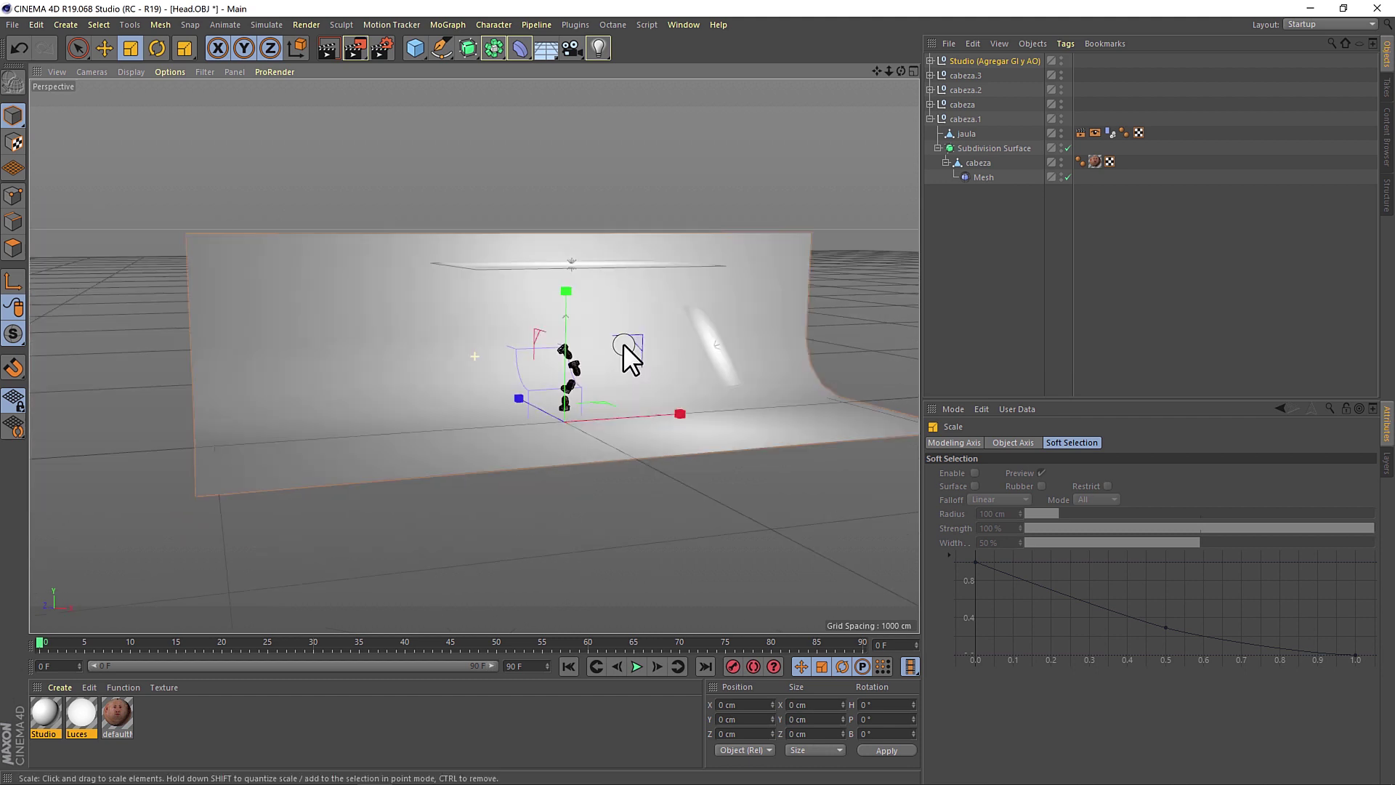
mouse_move(569, 342)
alt+right_down()
mouse_move(577, 259)
mouse_move(620, 134)
alt+right_up()
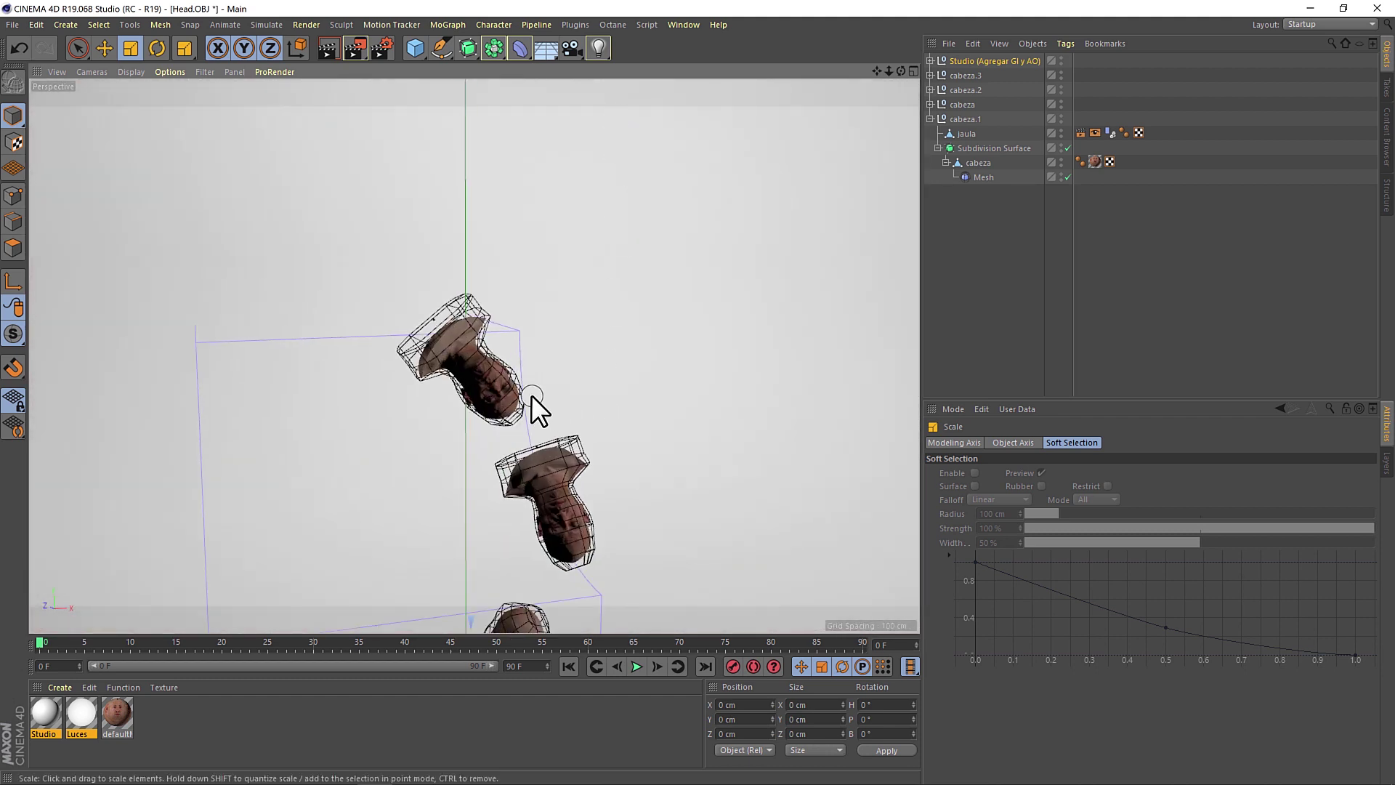
scroll(532, 407, down, 10)
mouse_move(601, 181)
alt+mouse_down()
mouse_move(578, 294)
mouse_move(554, 284)
mouse_move(582, 268)
mouse_move(512, 212)
mouse_move(546, 327)
mouse_move(569, 350)
mouse_move(525, 350)
mouse_move(499, 311)
alt+mouse_up()
- Set the Studio material's colour to a saturated turquoise green, hue 164°
click(35, 715)
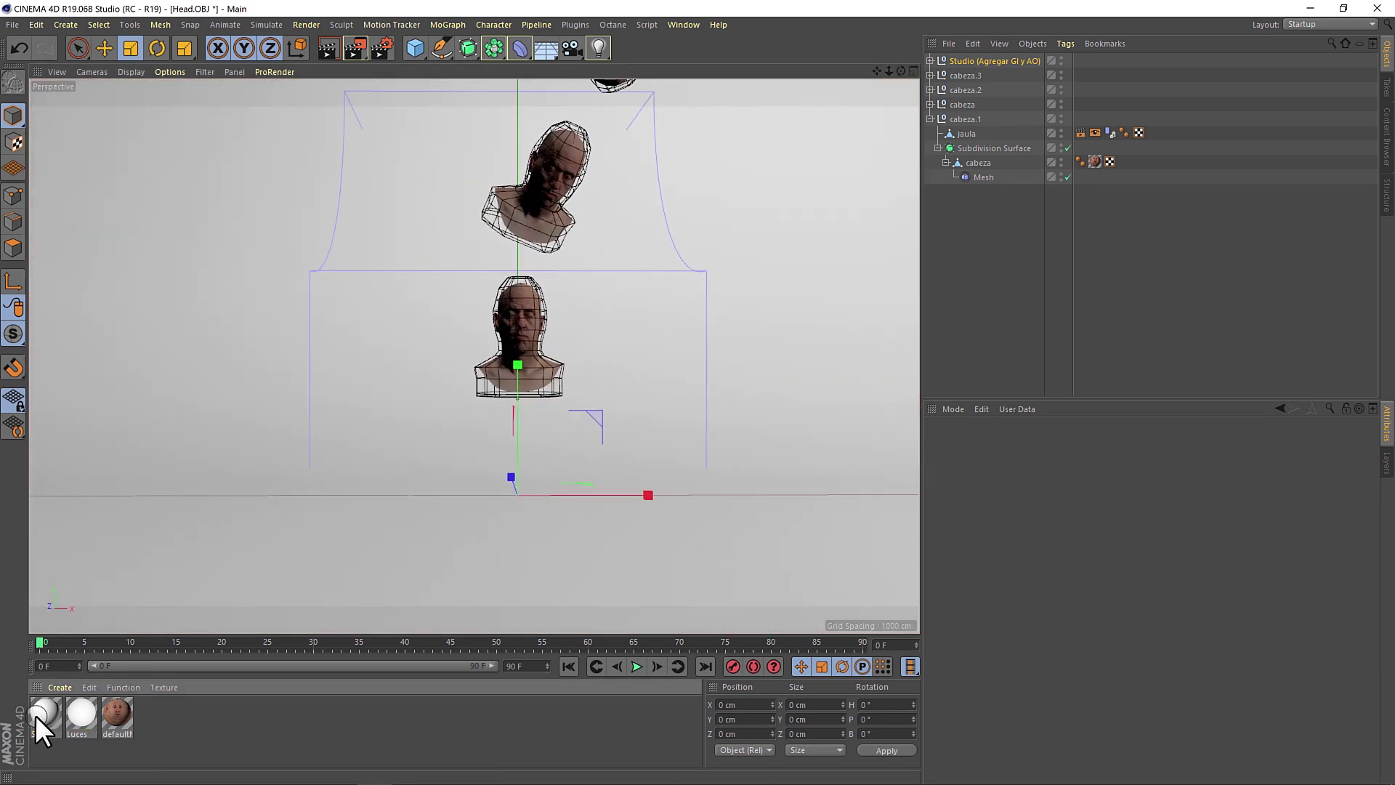
double_click(40, 717)
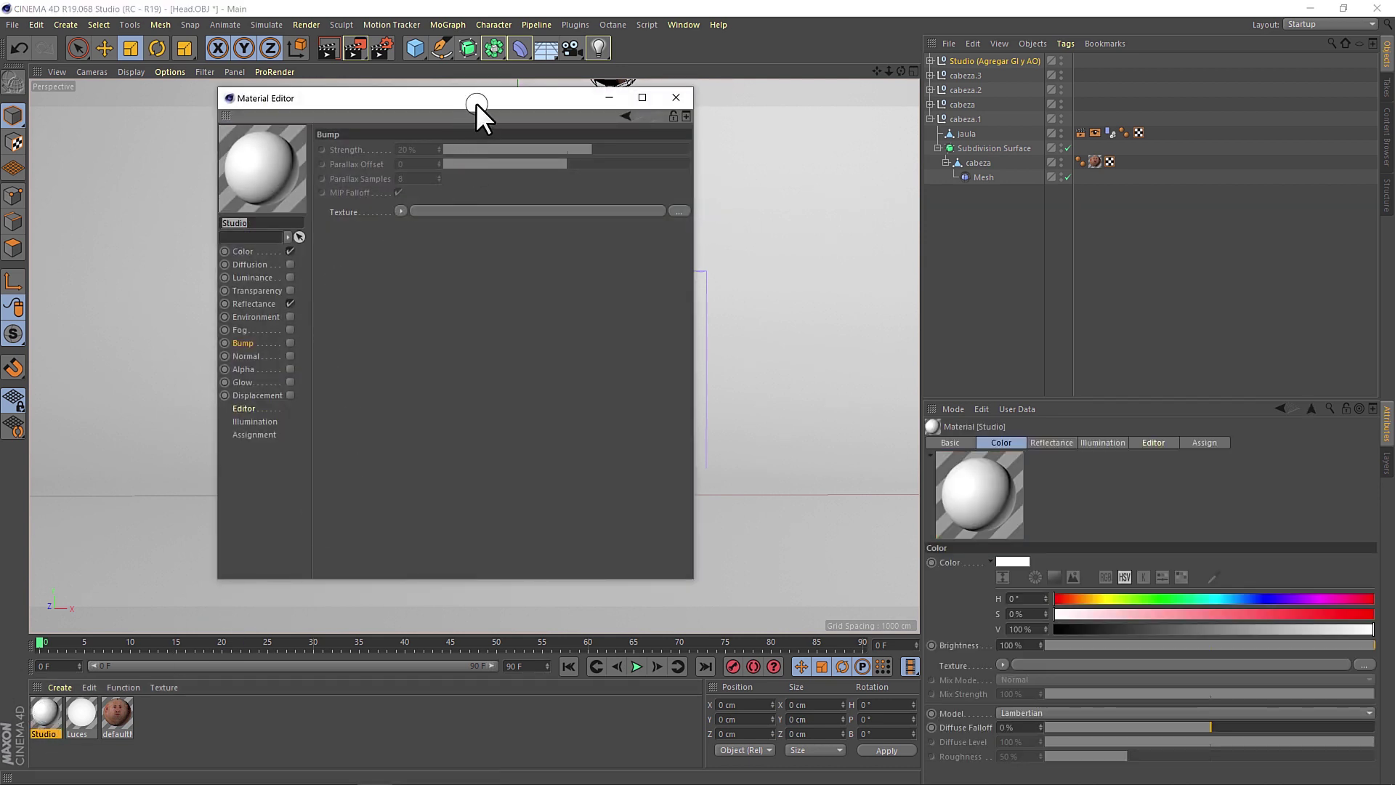
drag(477, 103, 602, 102)
click(384, 253)
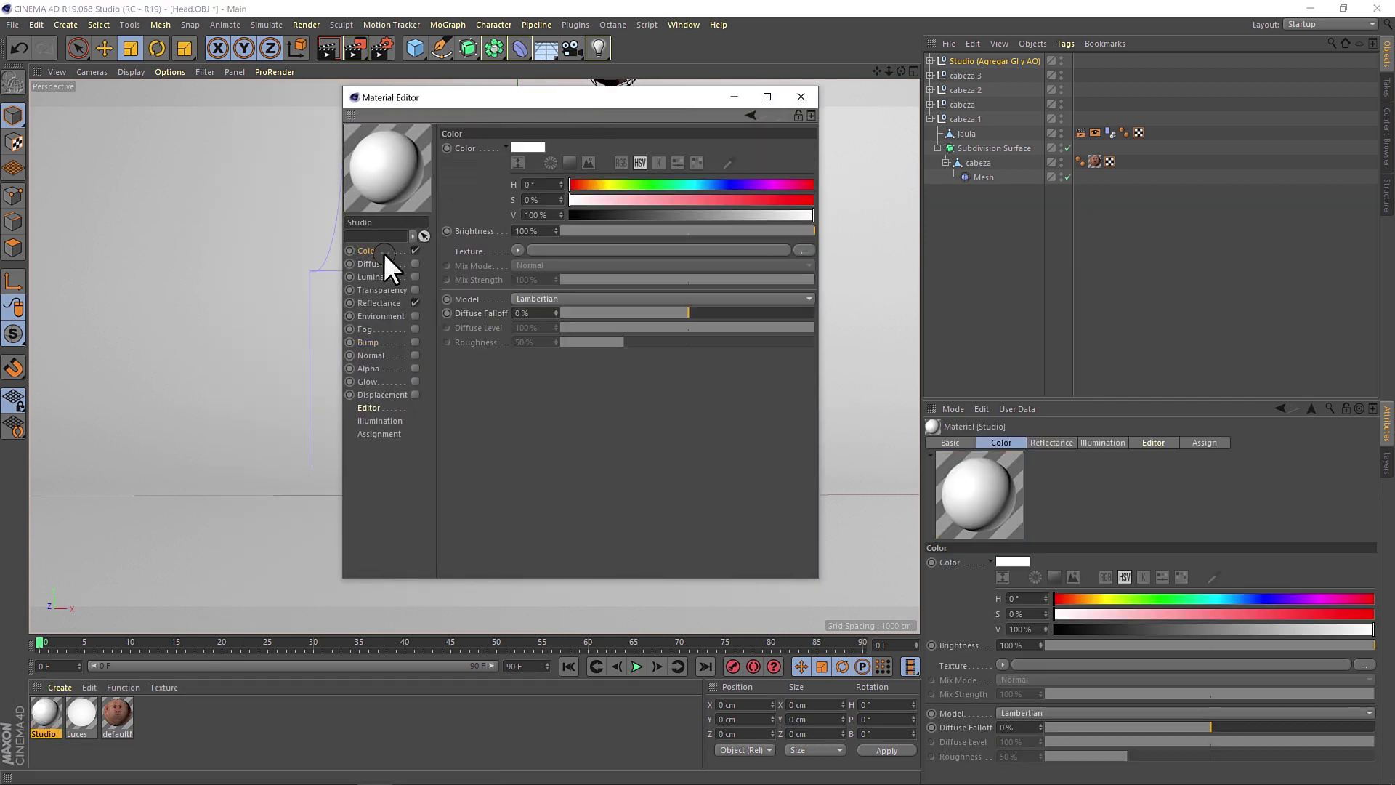
click(528, 147)
drag(599, 90, 662, 91)
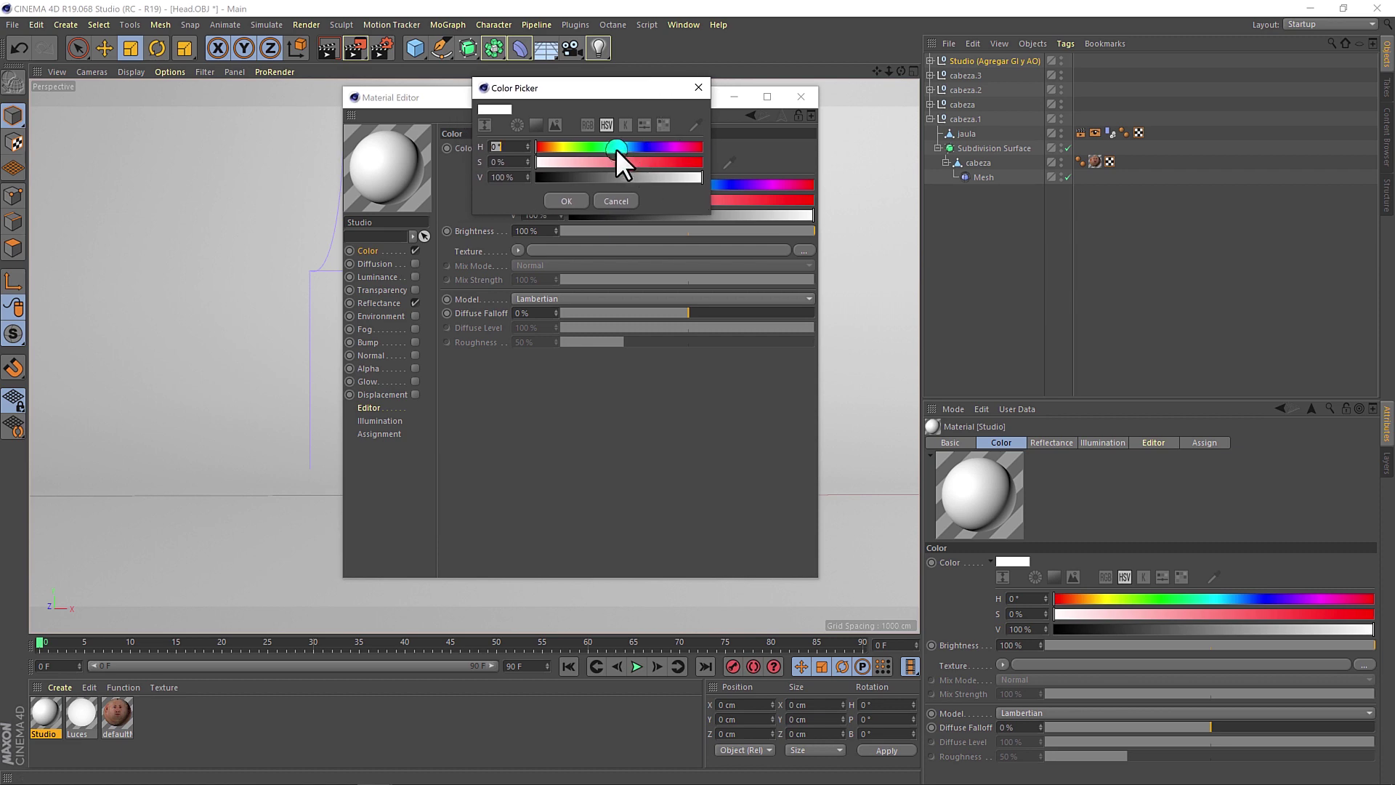
drag(625, 162, 691, 162)
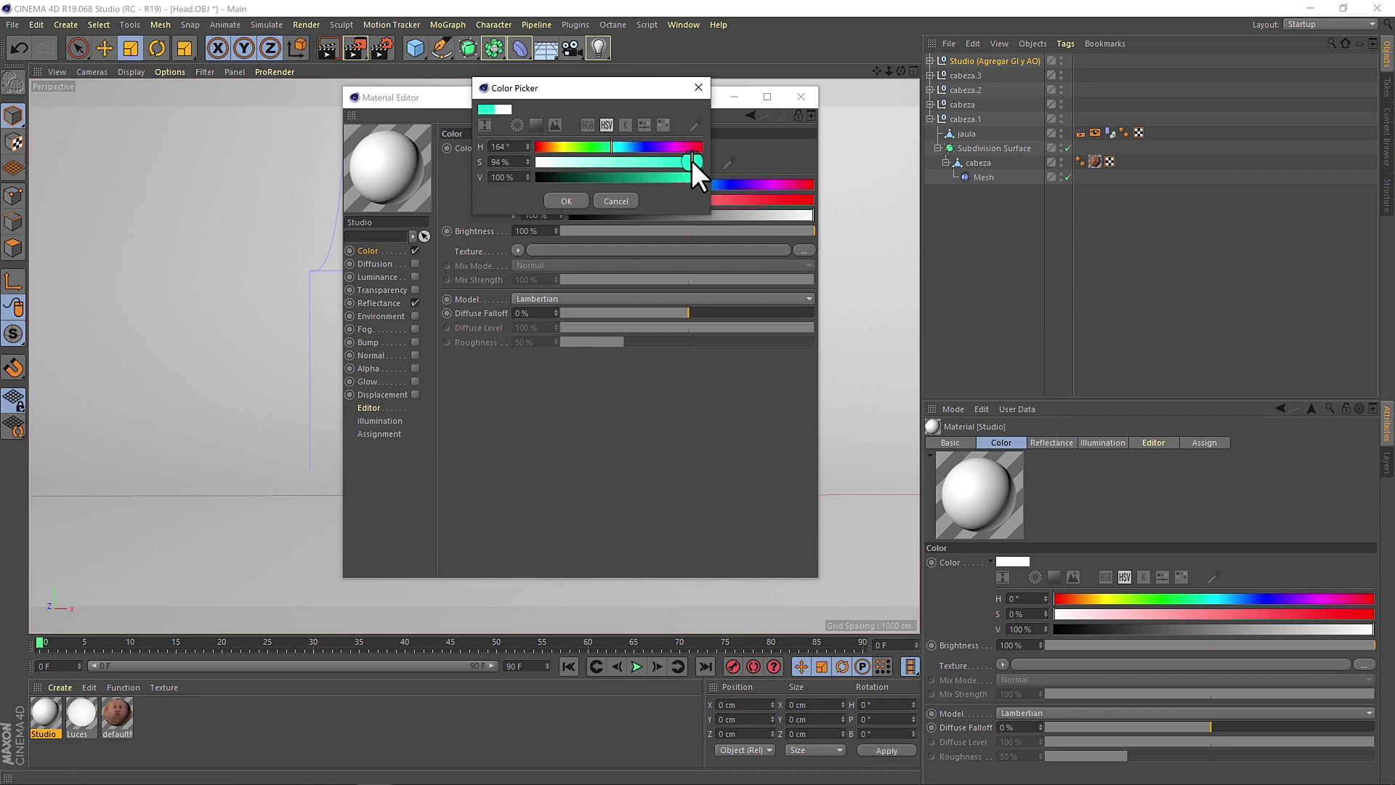
click(565, 198)
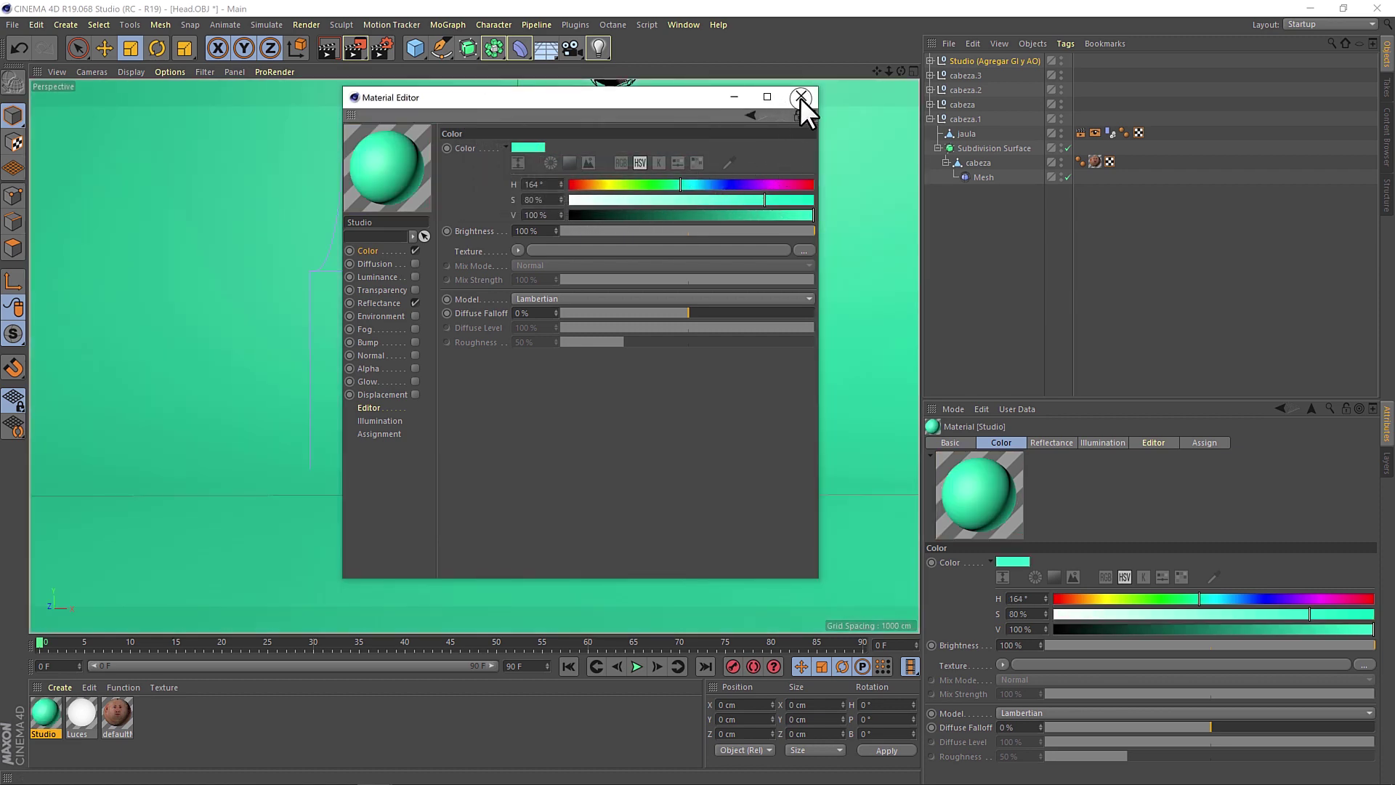
click(800, 97)
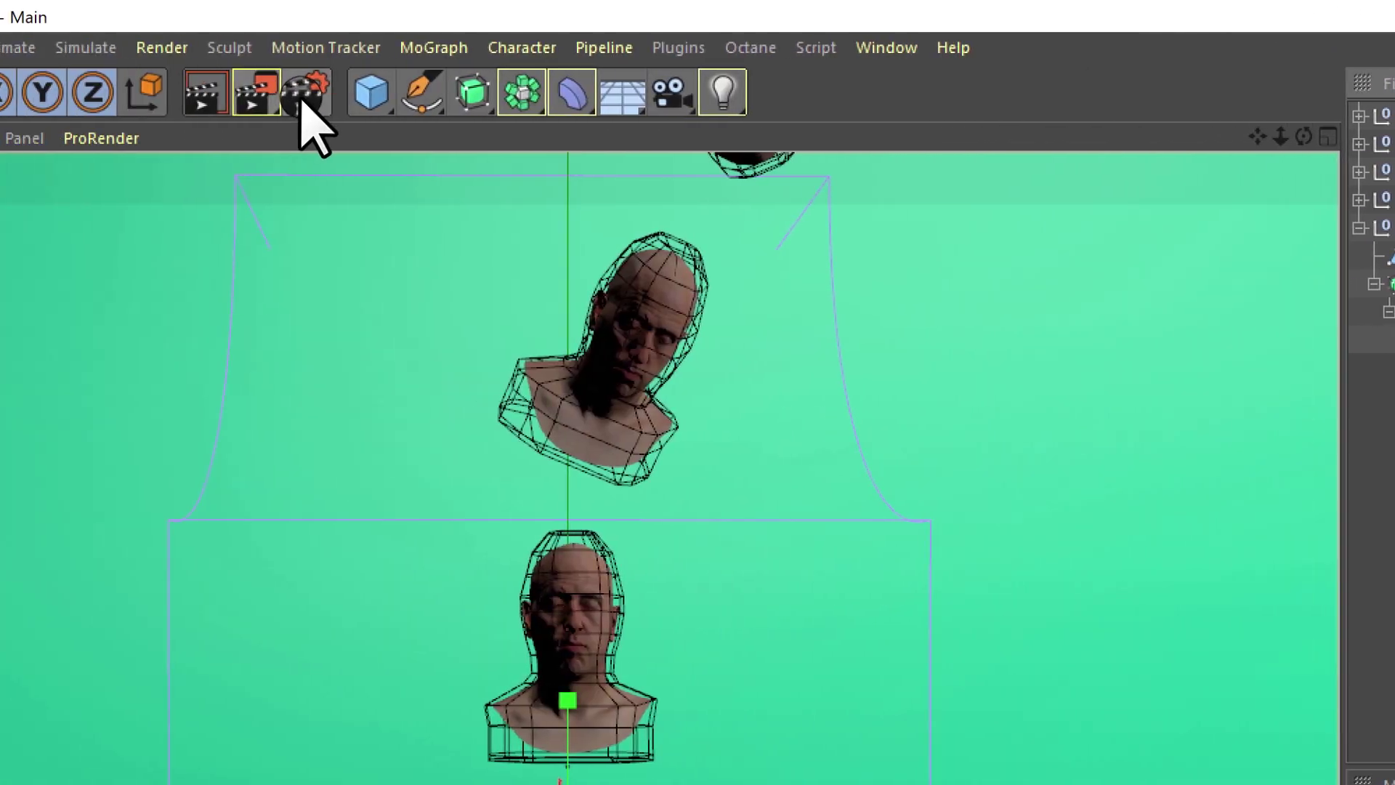
- Add Ambient Occlusion and Global Illumination render effects in Render Settings
click(303, 94)
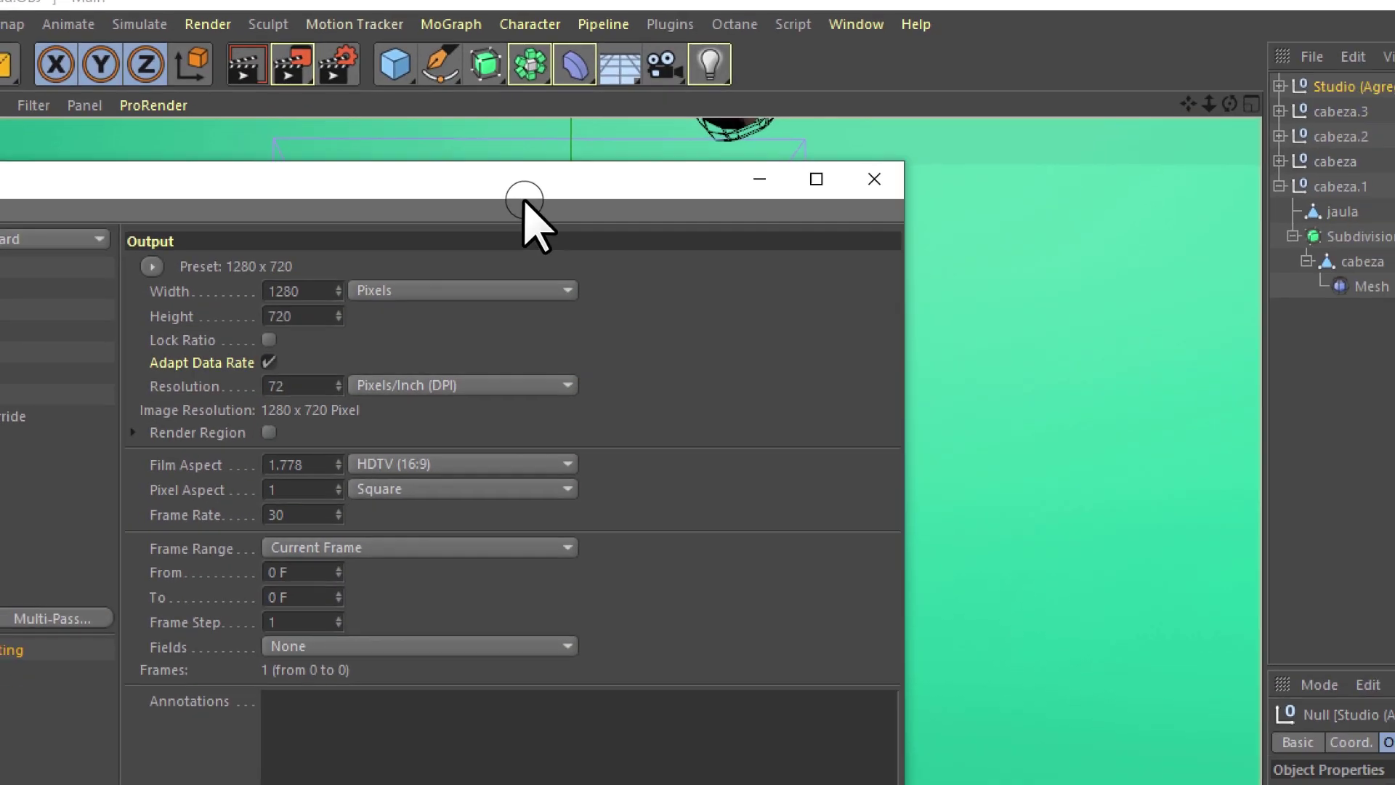
drag(375, 41, 570, 123)
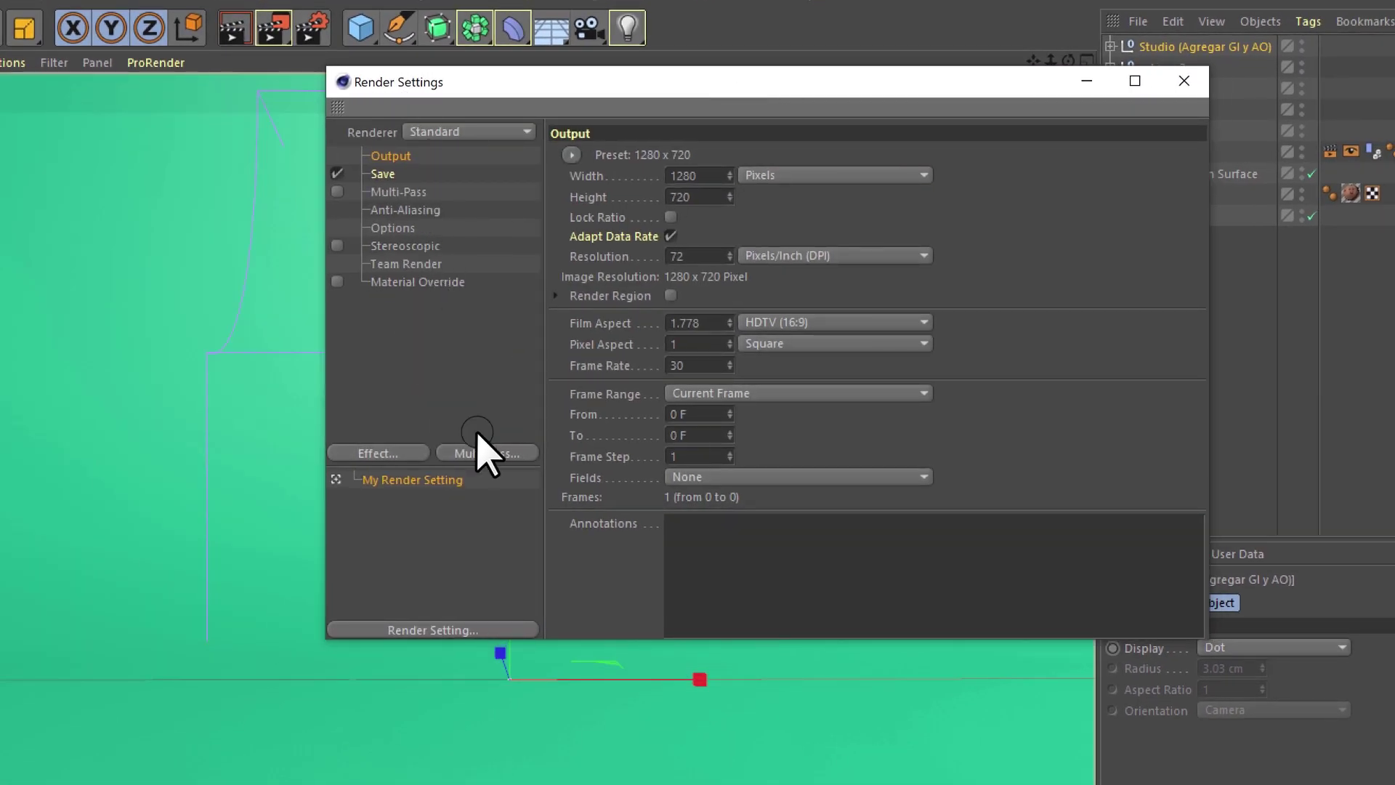
click(402, 458)
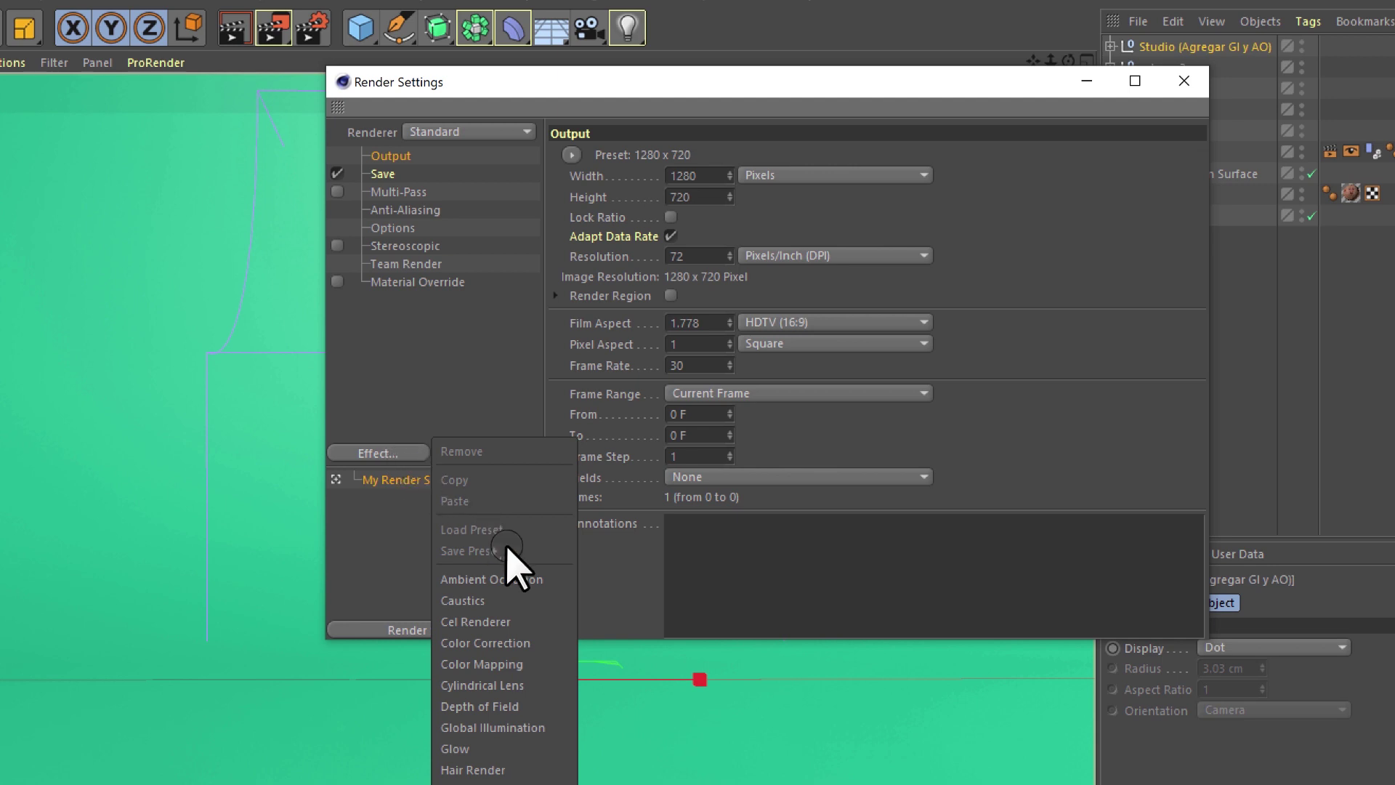
click(523, 580)
click(421, 454)
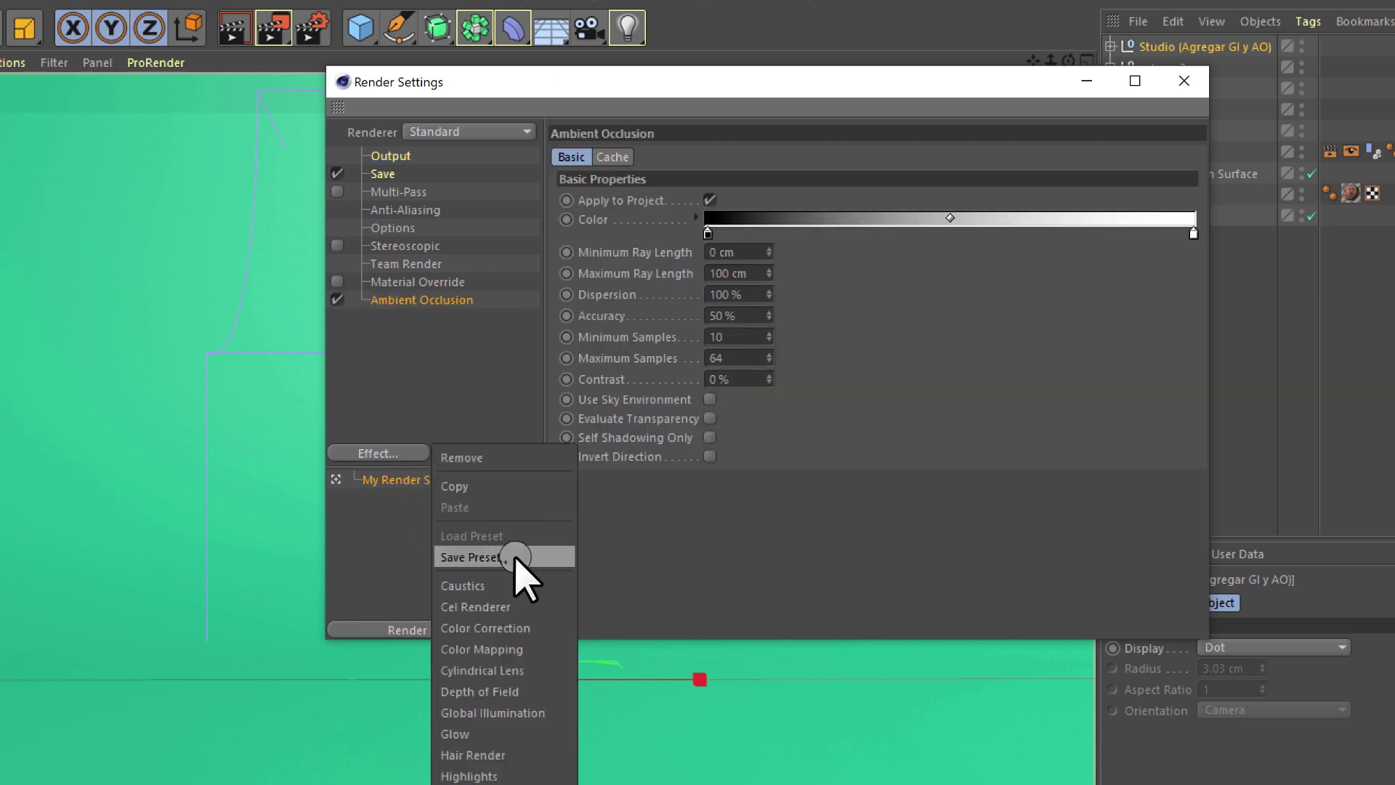
click(526, 712)
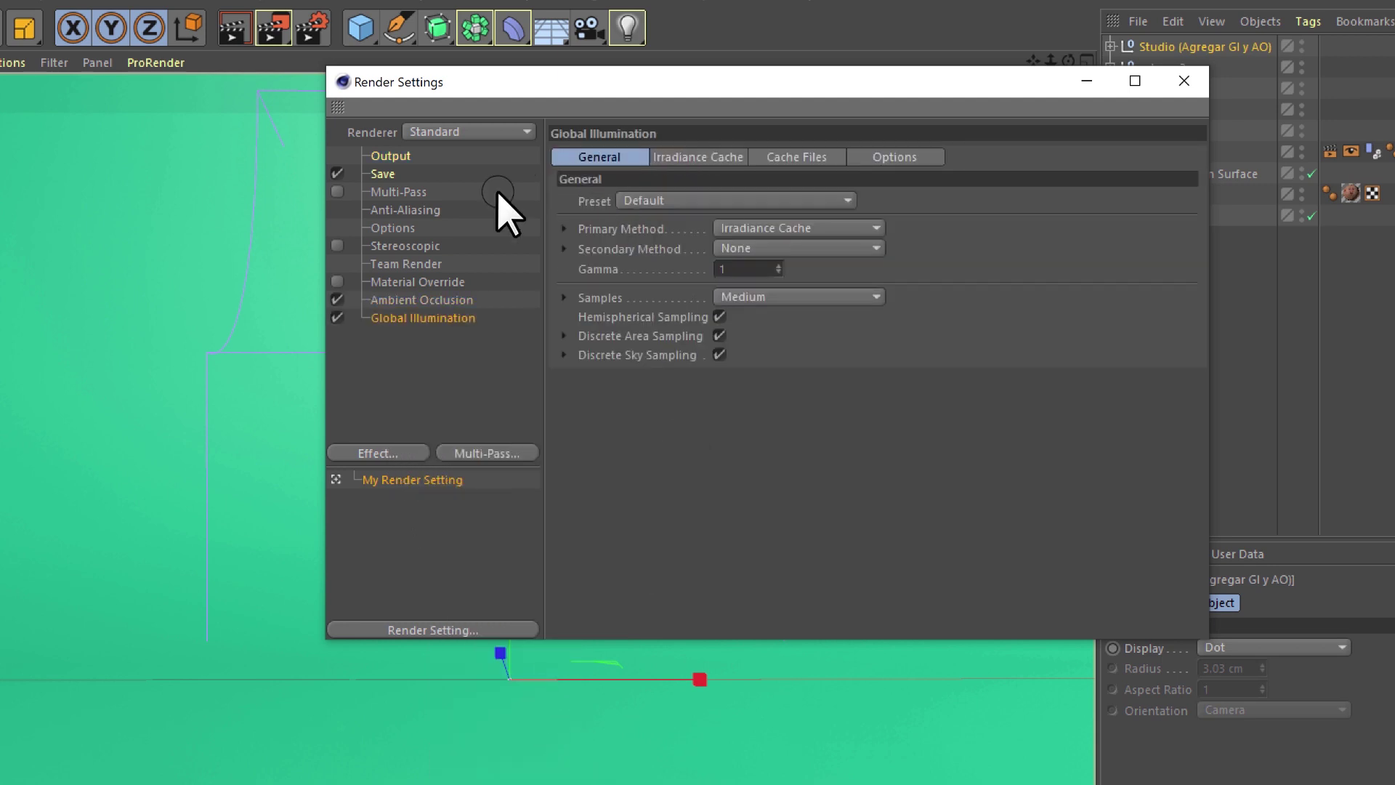
click(399, 378)
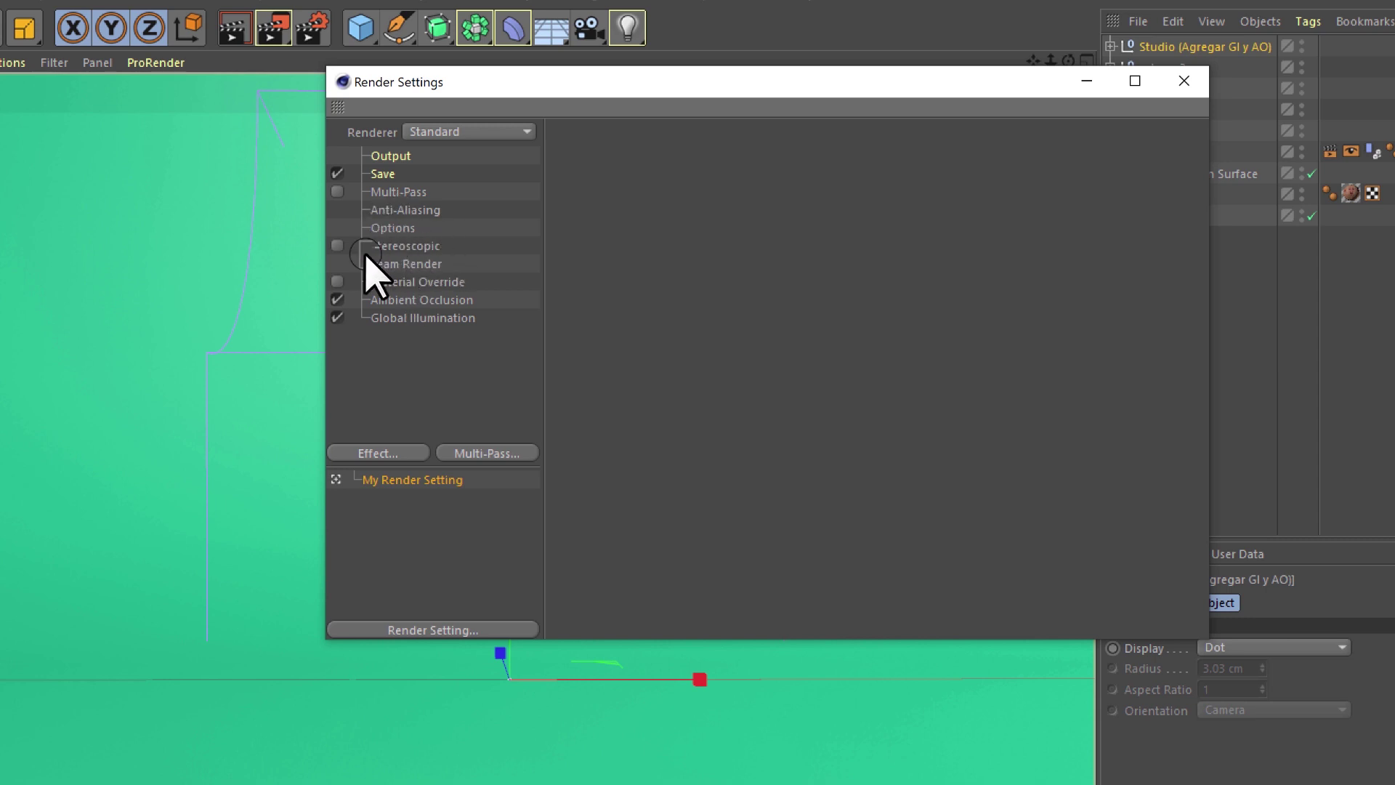
click(1184, 80)
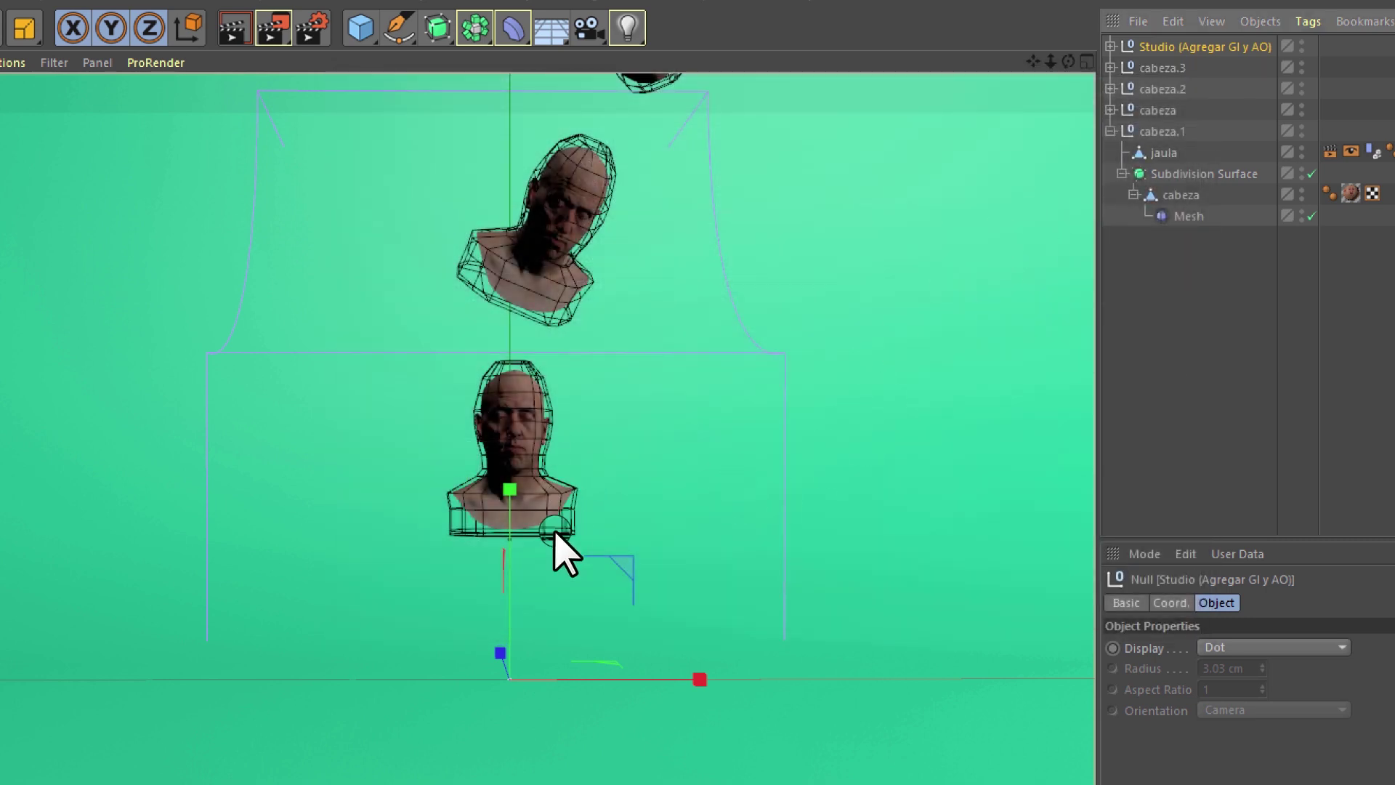
- Select cabeza, frame the heads, Ctrl+R render the view, then scrub the timeline forward
click(1158, 110)
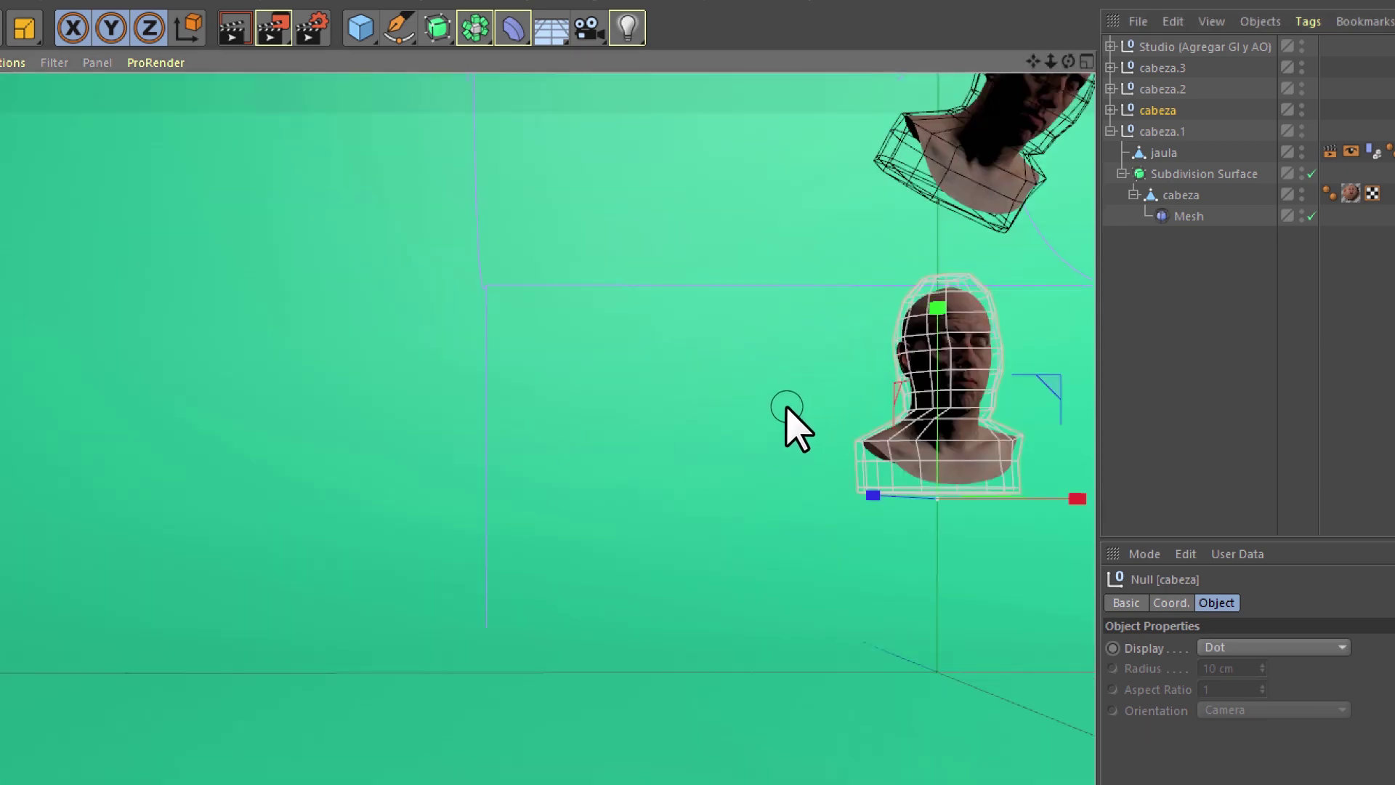
alt+middle_drag(785, 380, 598, 363)
scroll(570, 374, down, 1)
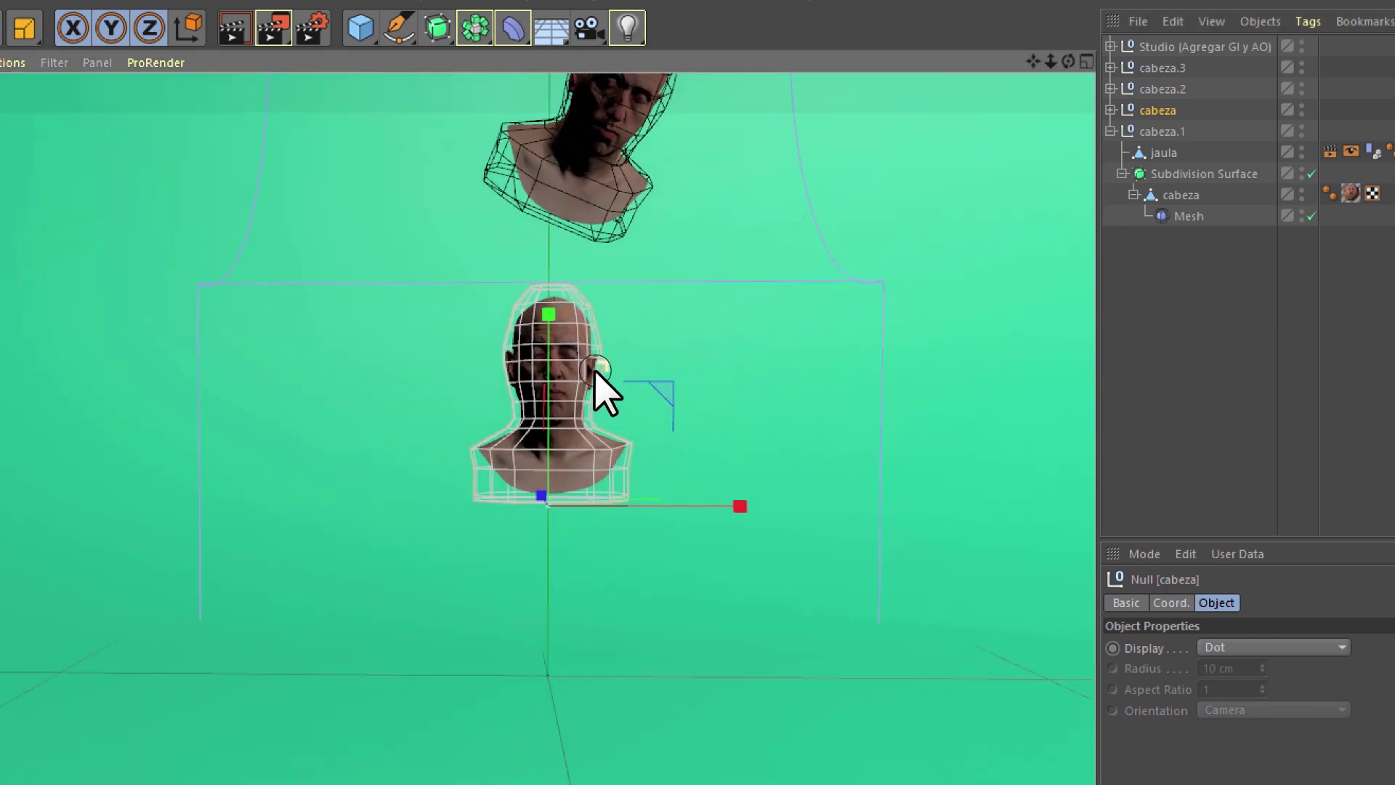
scroll(586, 386, up, 3)
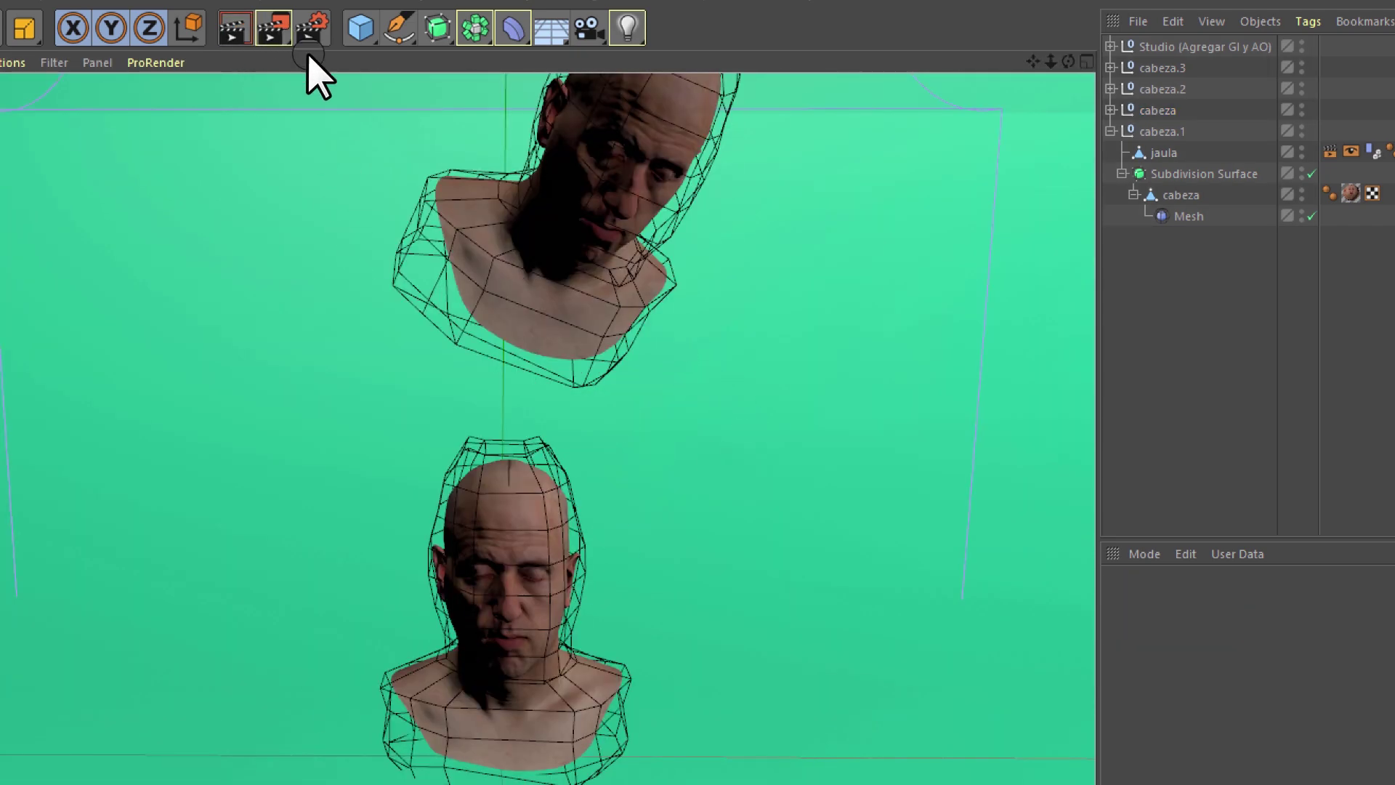
key(ctrl+r)
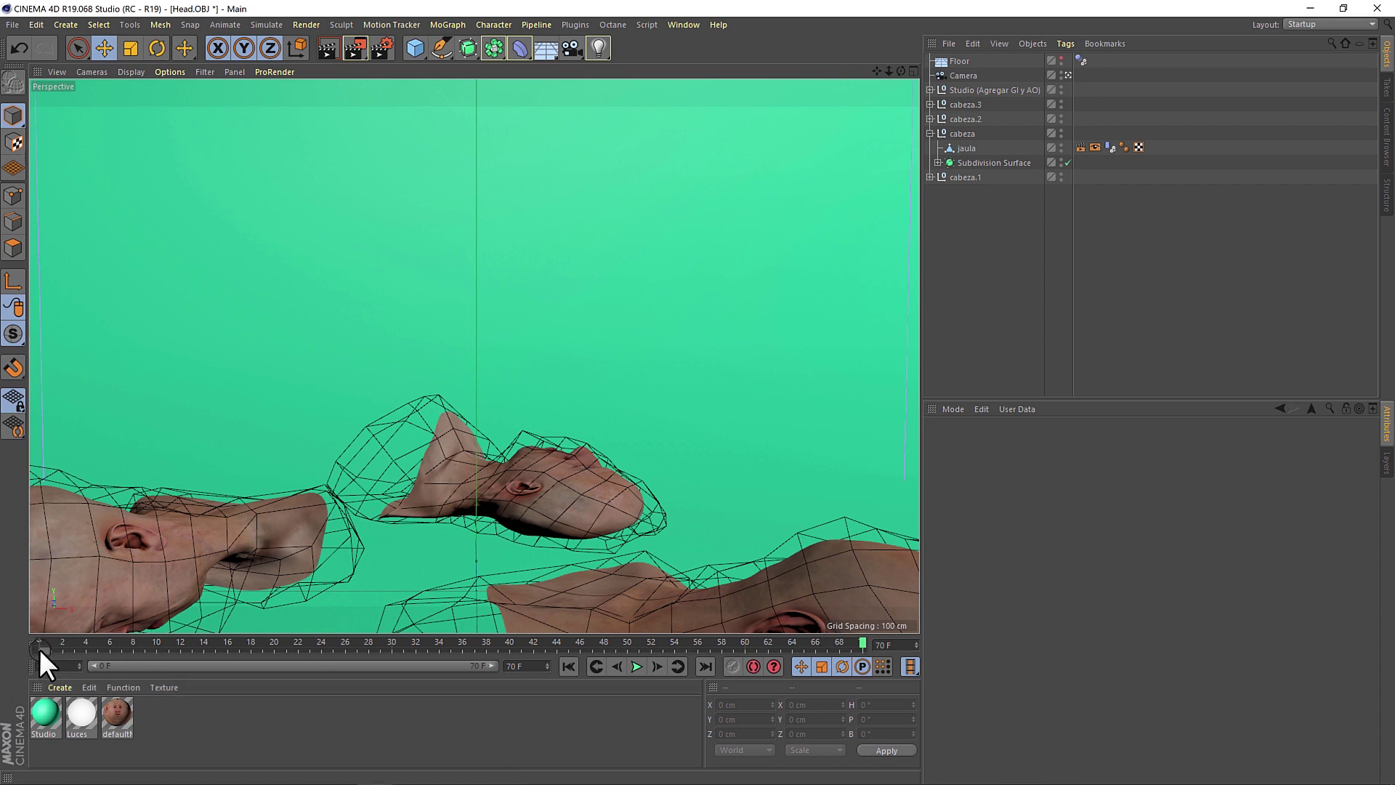
mouse_move(39, 647)
mouse_down()
mouse_move(721, 626)
mouse_move(865, 640)
mouse_move(869, 652)
mouse_up()
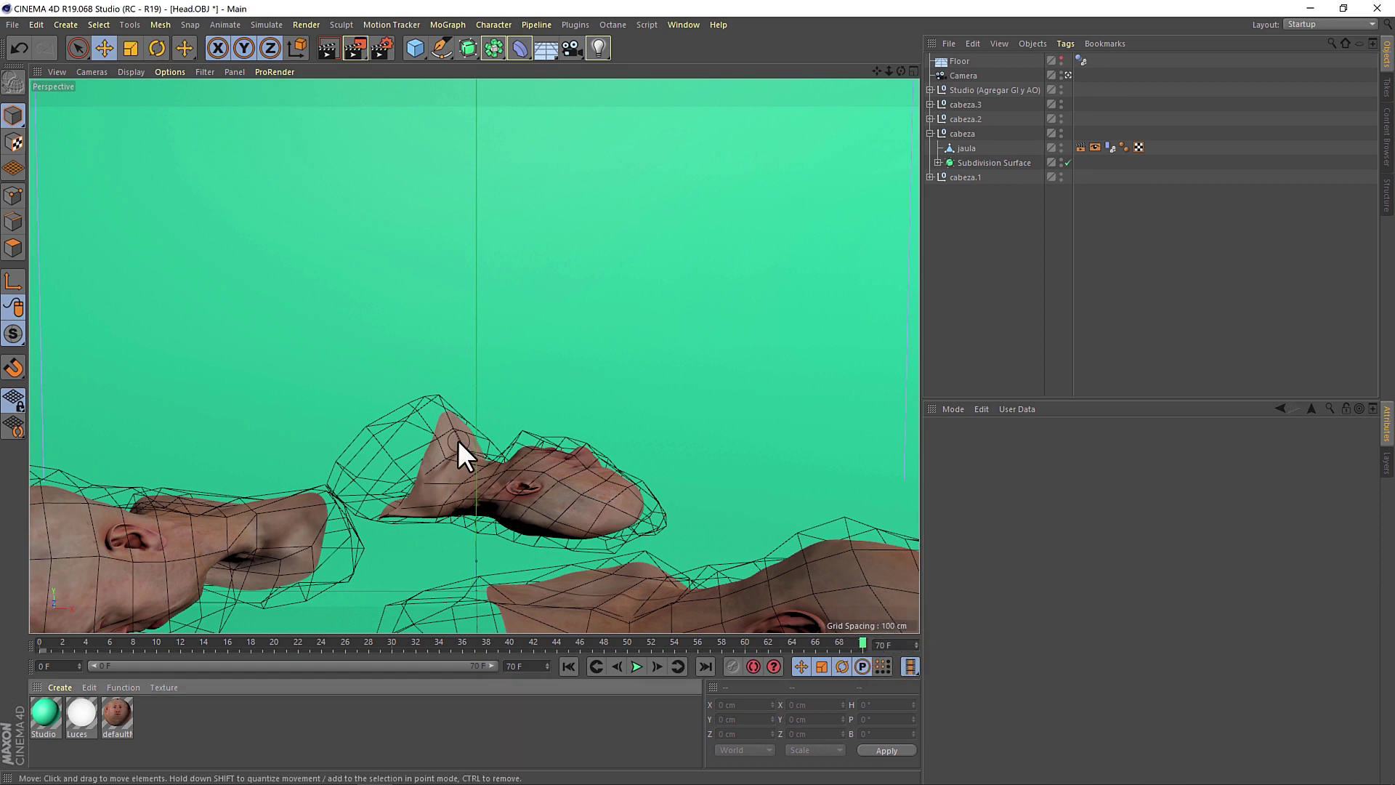
- Save rendered frames to a sim path on the Desktop in OpenEXR format
click(386, 45)
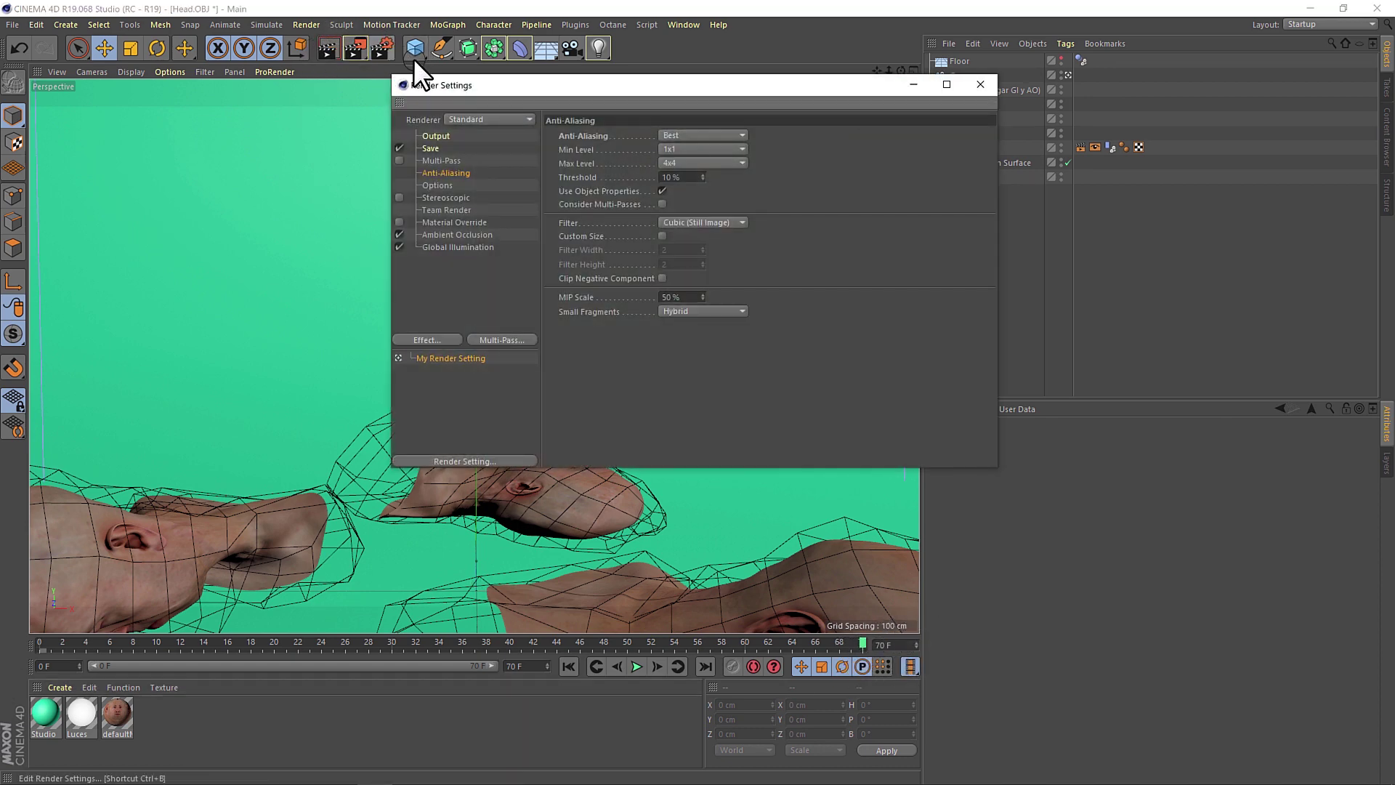
drag(582, 85, 622, 87)
click(471, 149)
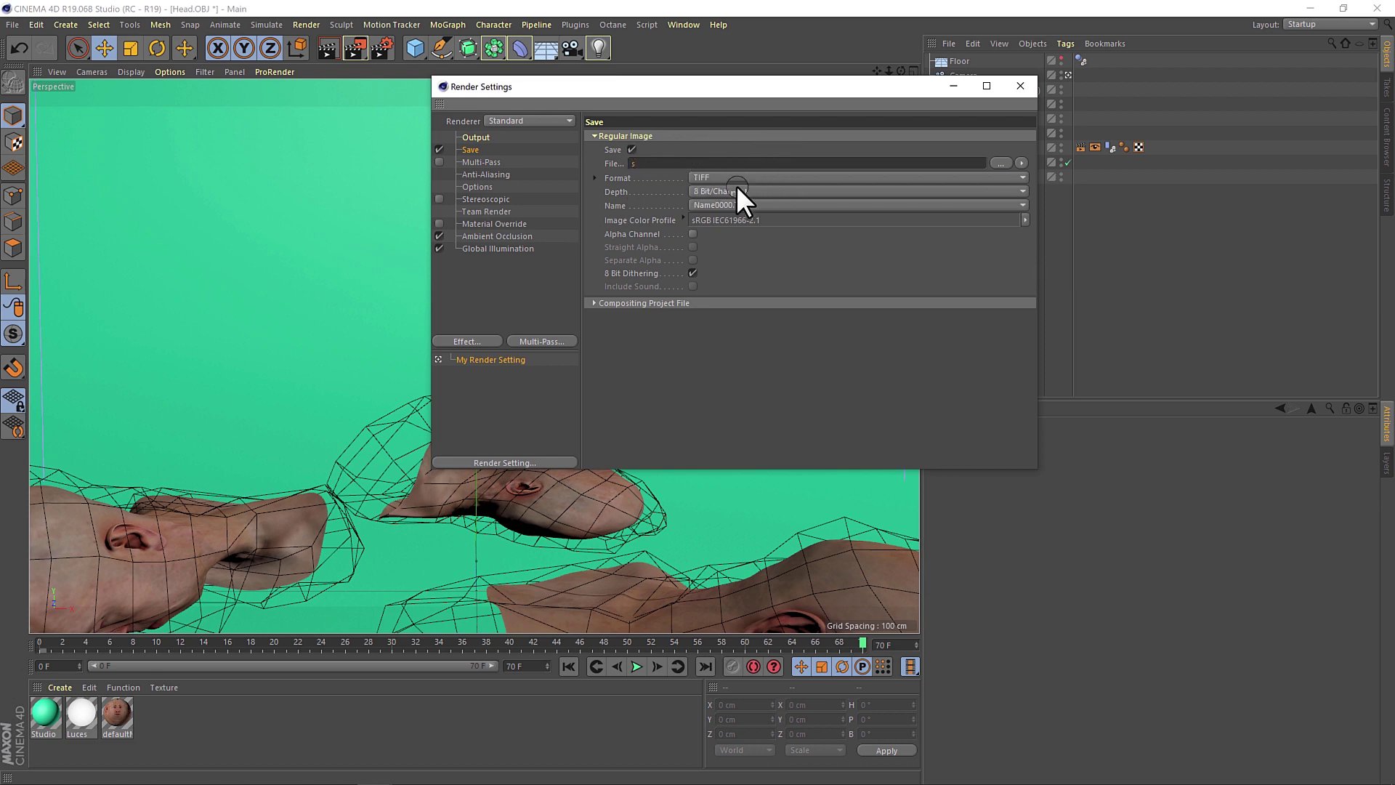
text(im)
click(1003, 163)
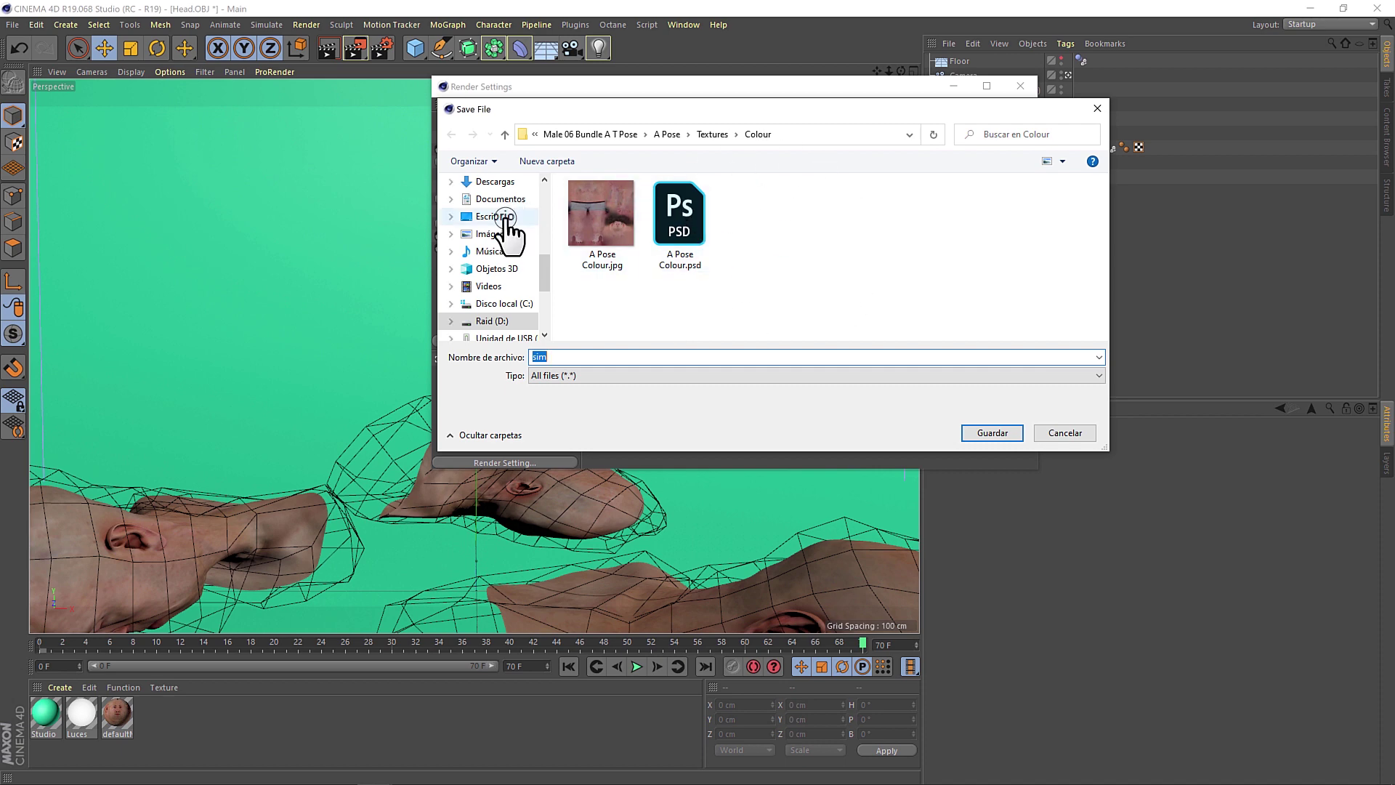
click(507, 216)
key(Return)
click(719, 177)
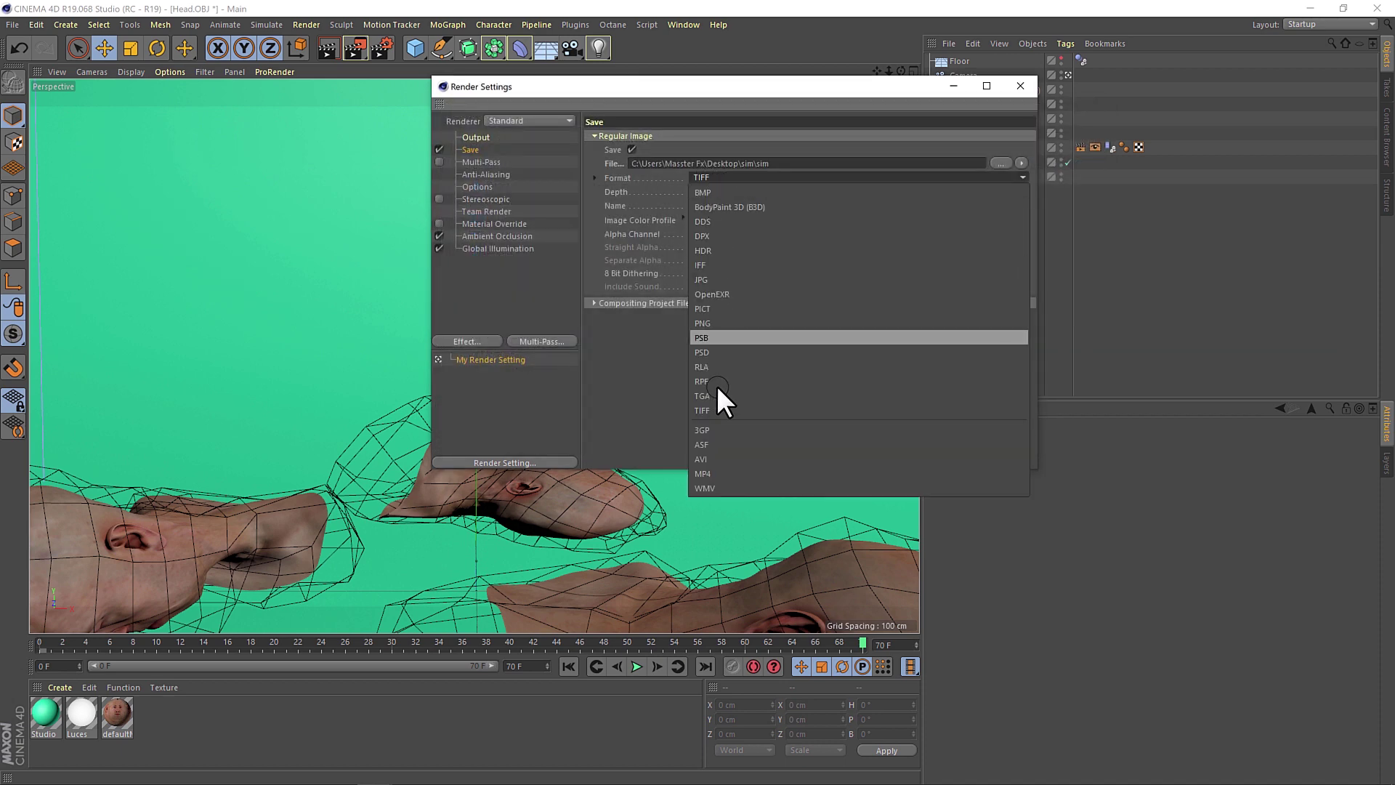
click(714, 293)
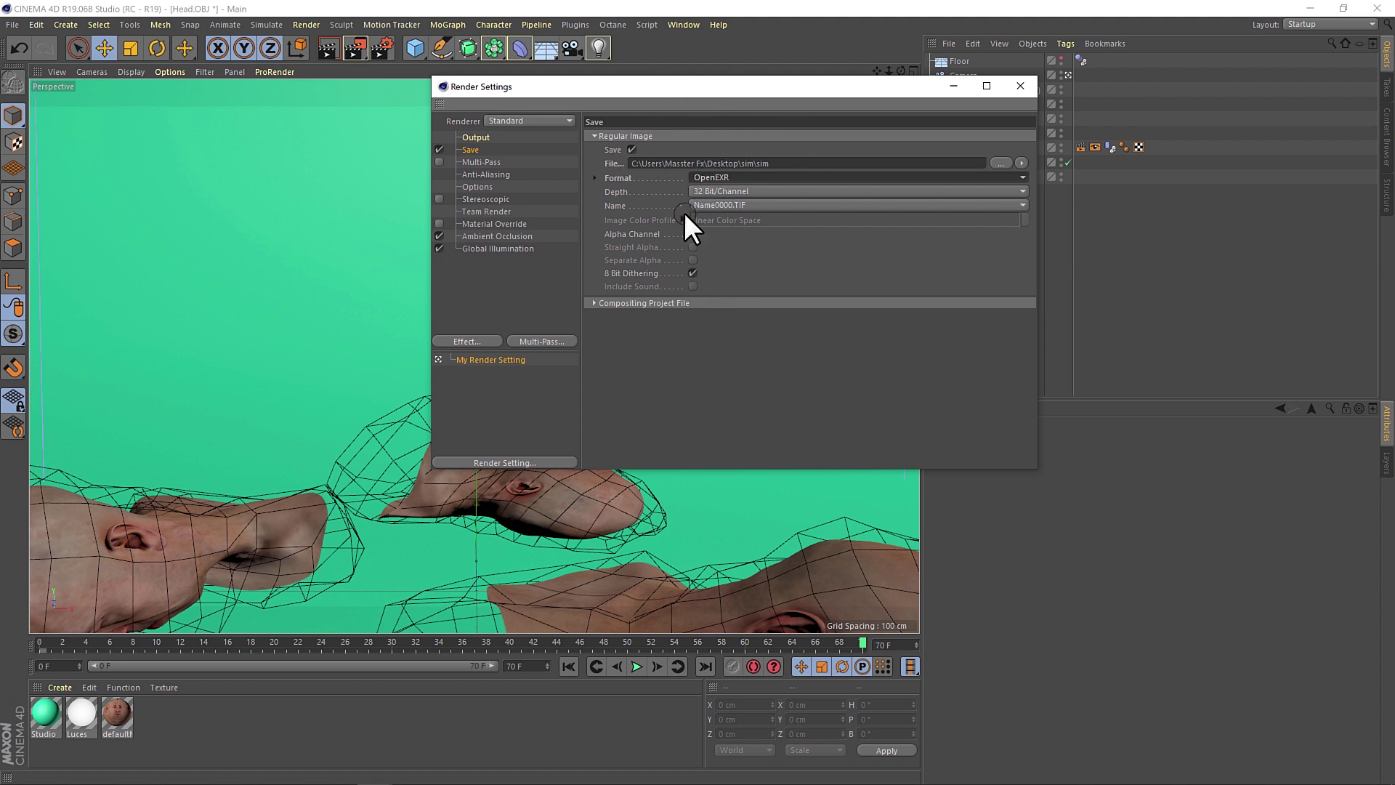
- Set the output preset to HDTV 1080 24 and the frame range to Preview Range
click(481, 137)
click(487, 138)
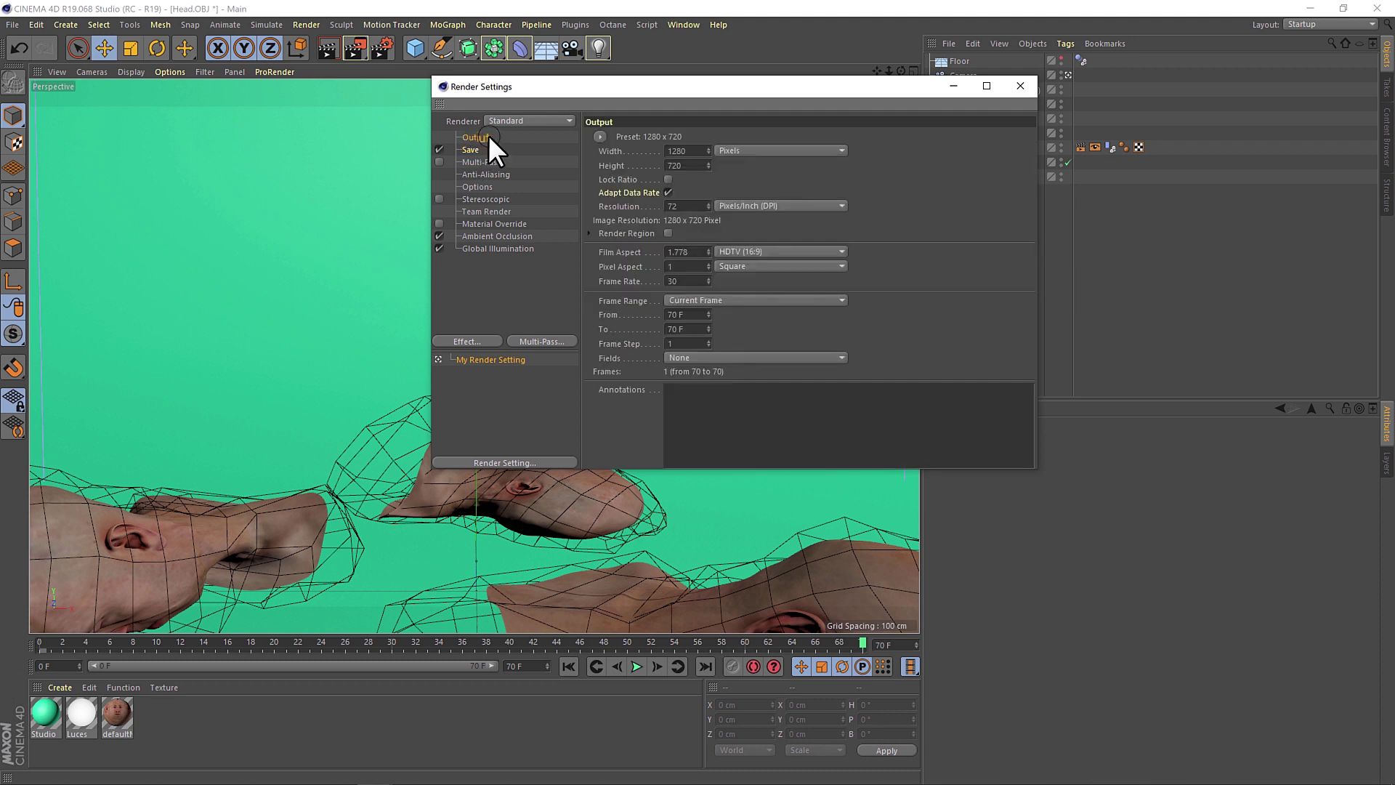
click(600, 136)
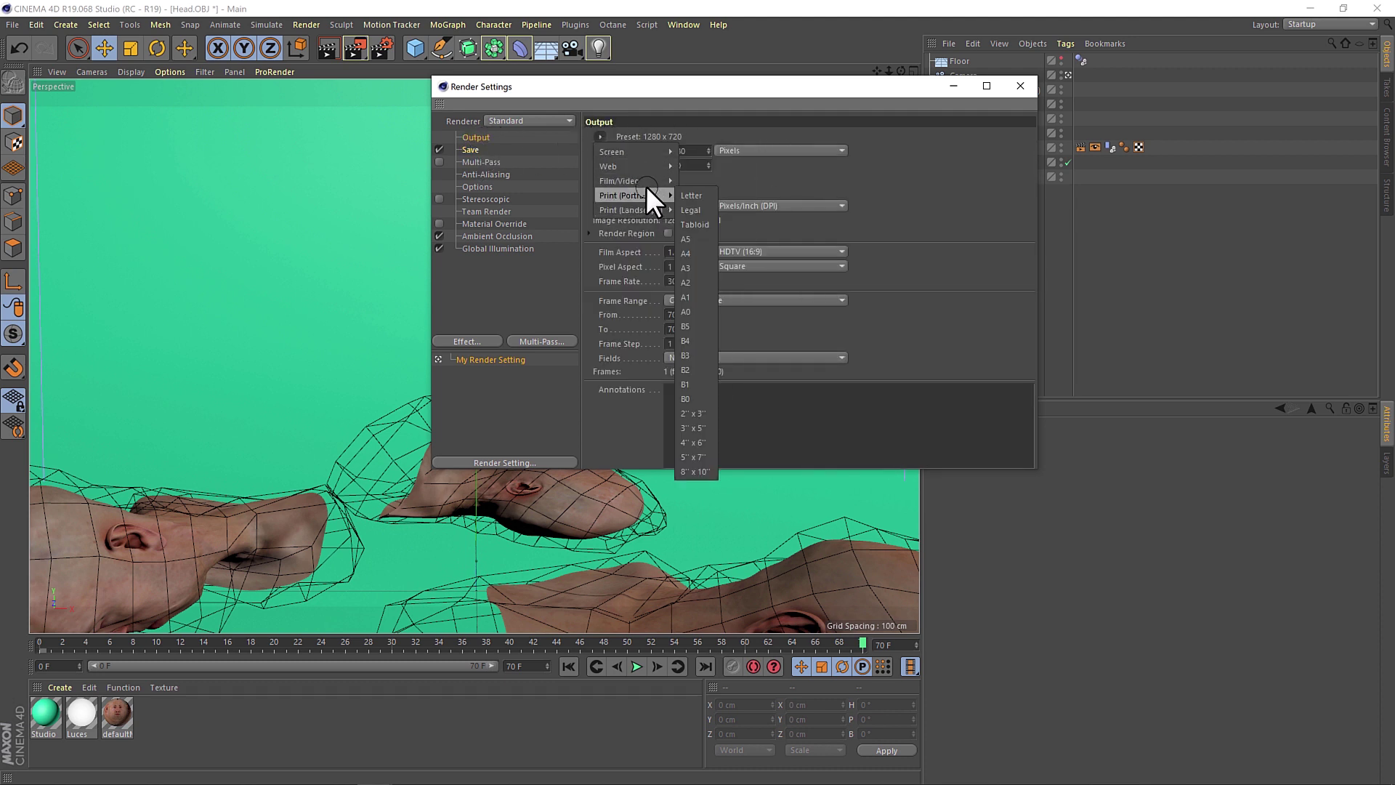
mouse_move(622, 180)
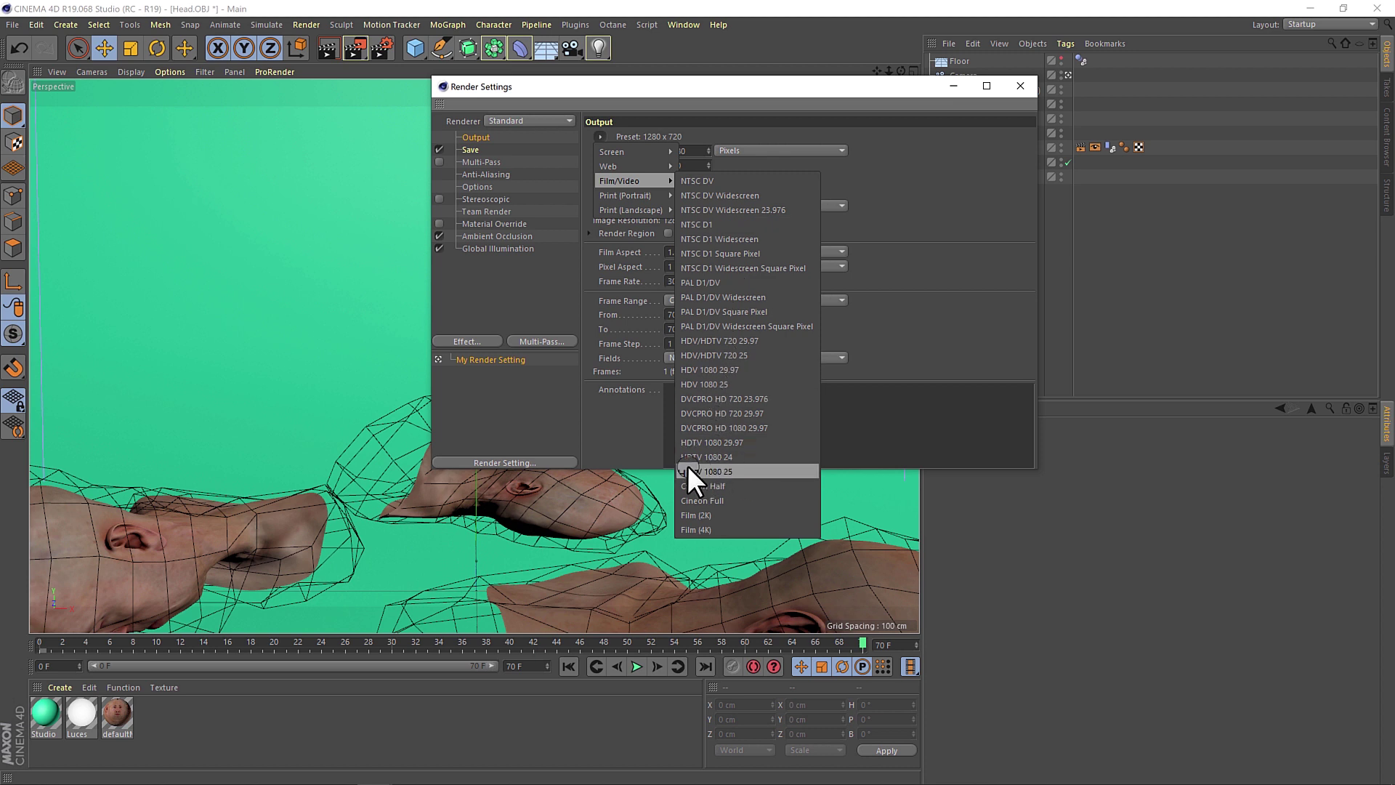
click(730, 456)
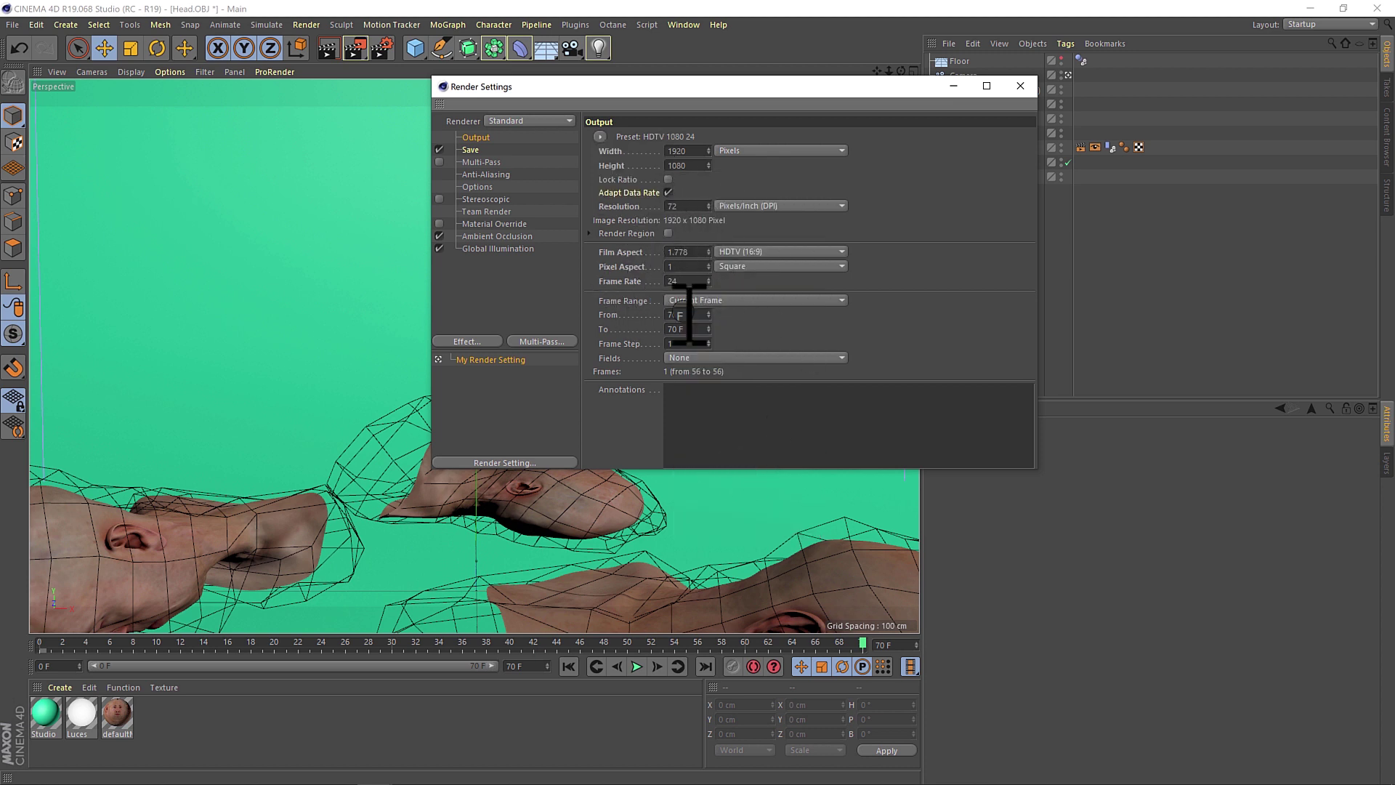
click(637, 301)
click(717, 302)
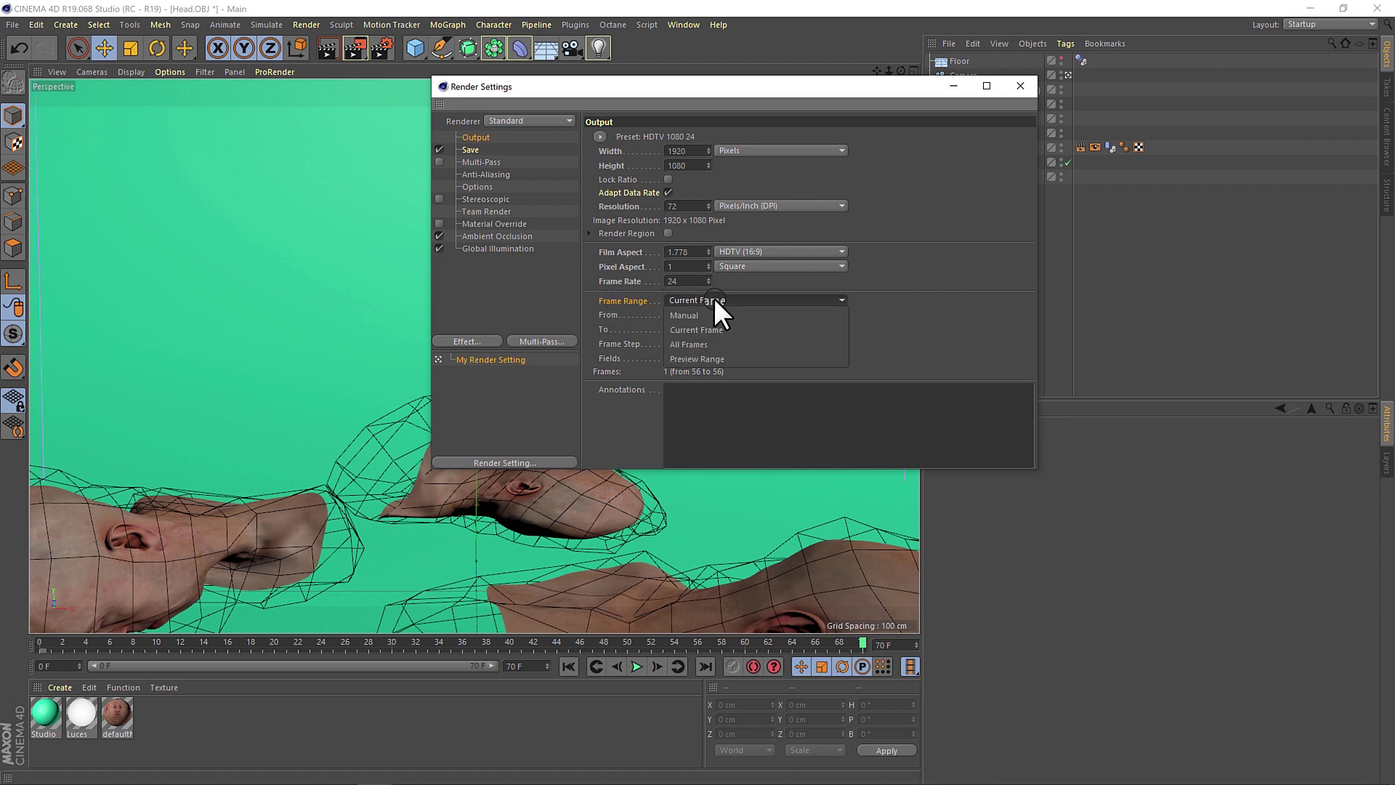
click(692, 356)
click(45, 667)
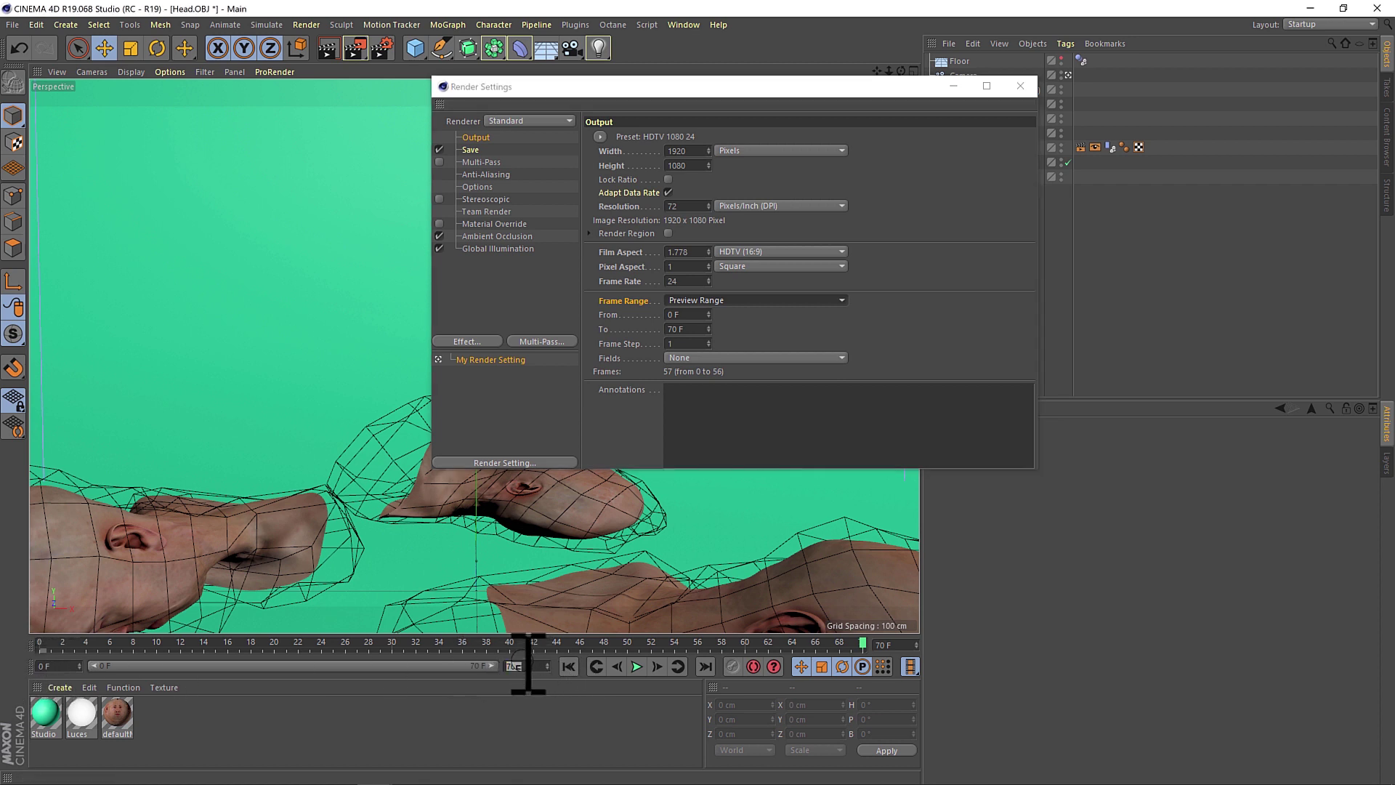
click(934, 299)
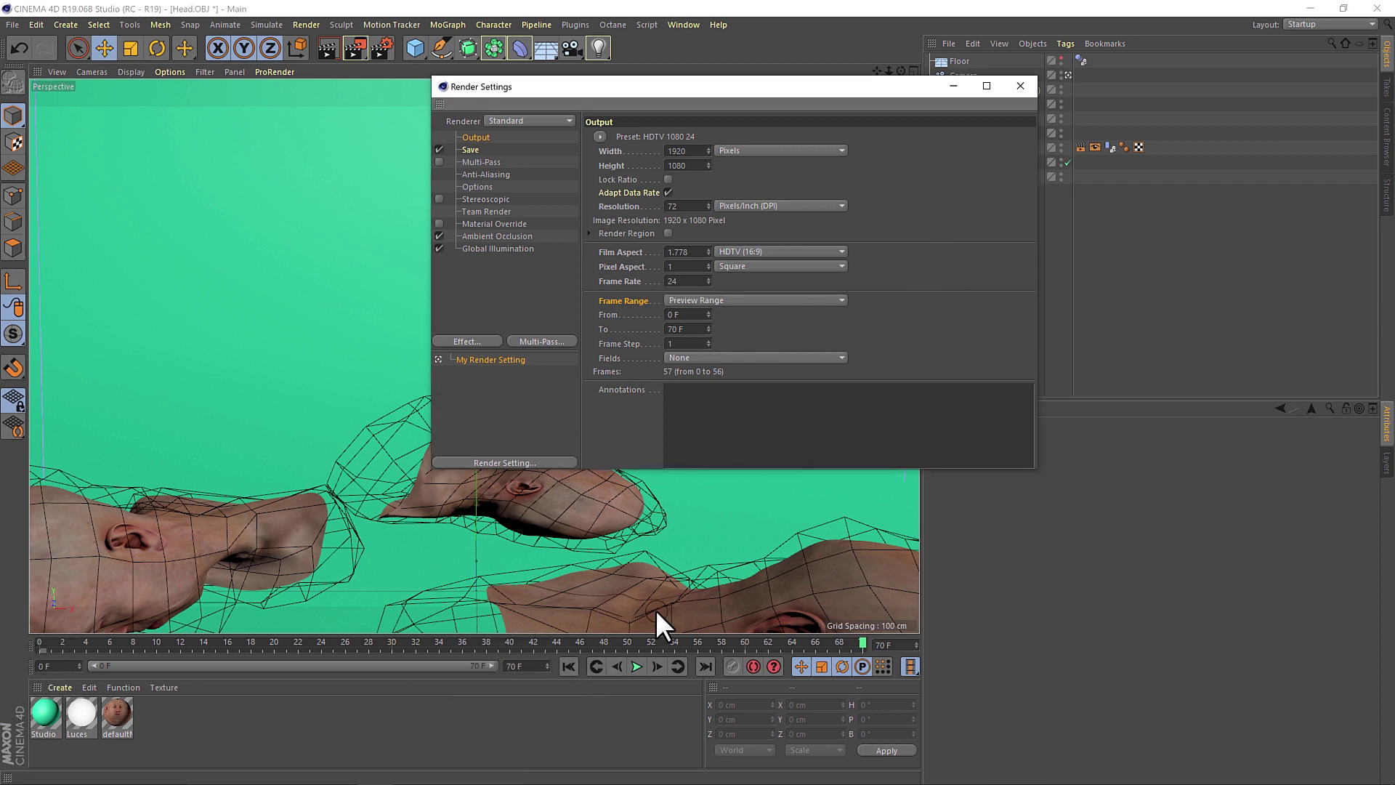
- Render the animation to the Picture Viewer, fit it to view, and review frames 0 and 1
click(1022, 86)
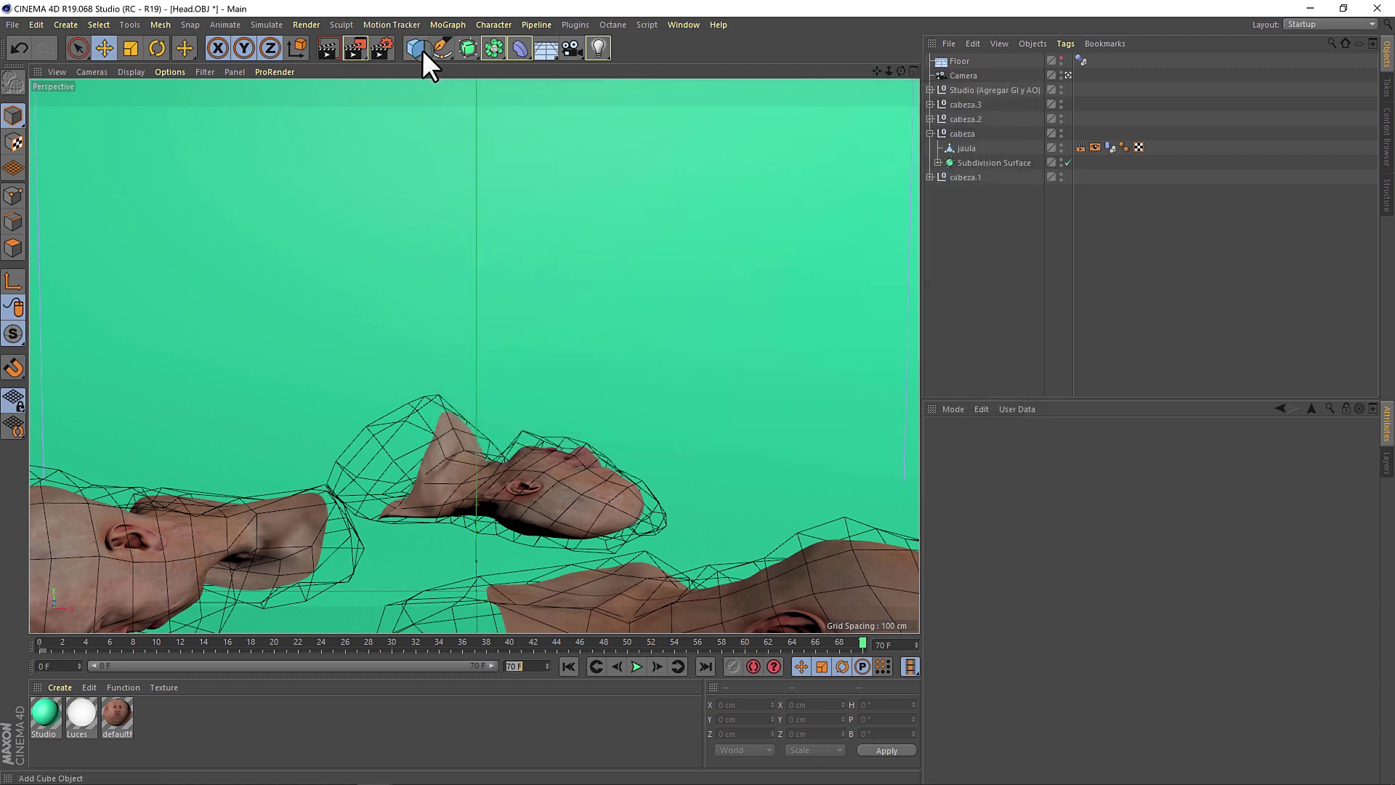
click(354, 50)
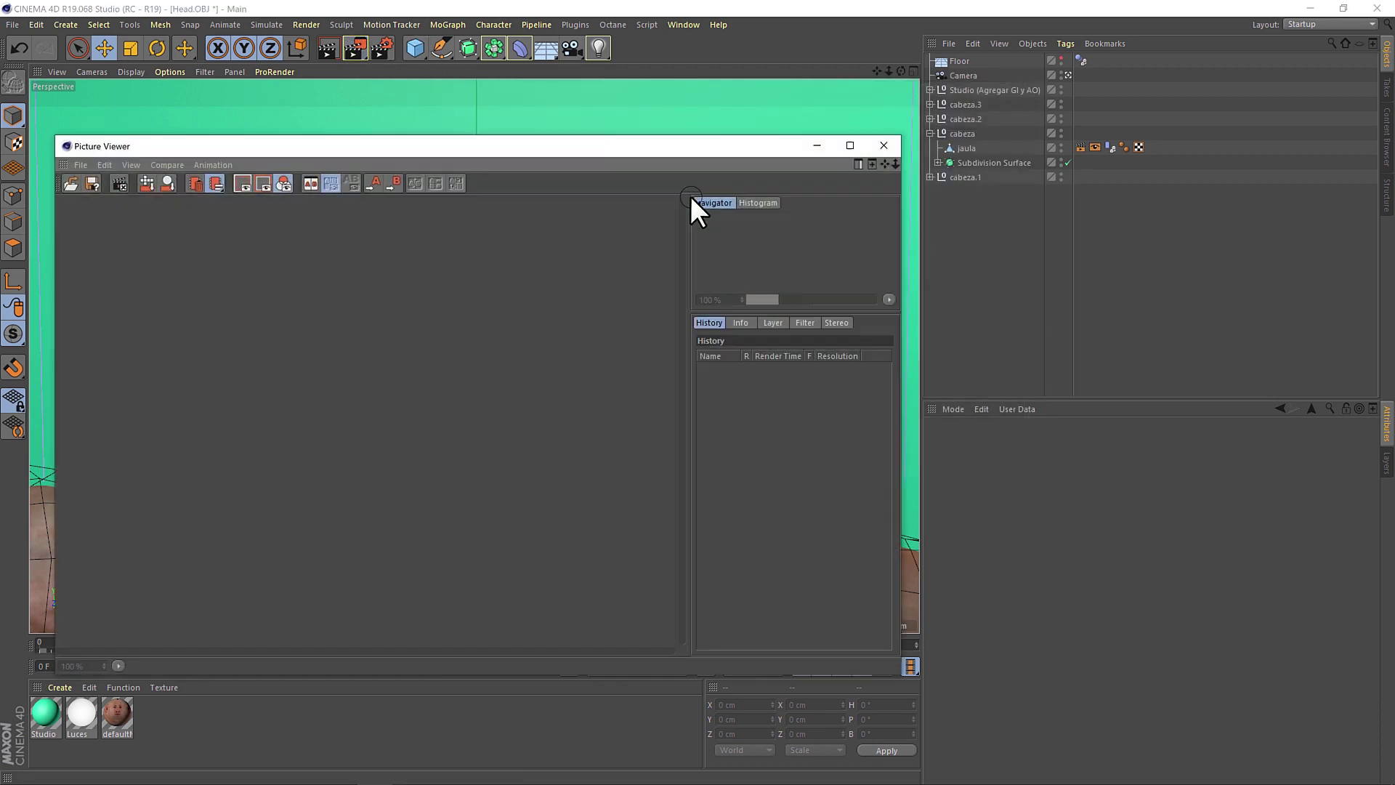
drag(753, 146, 839, 108)
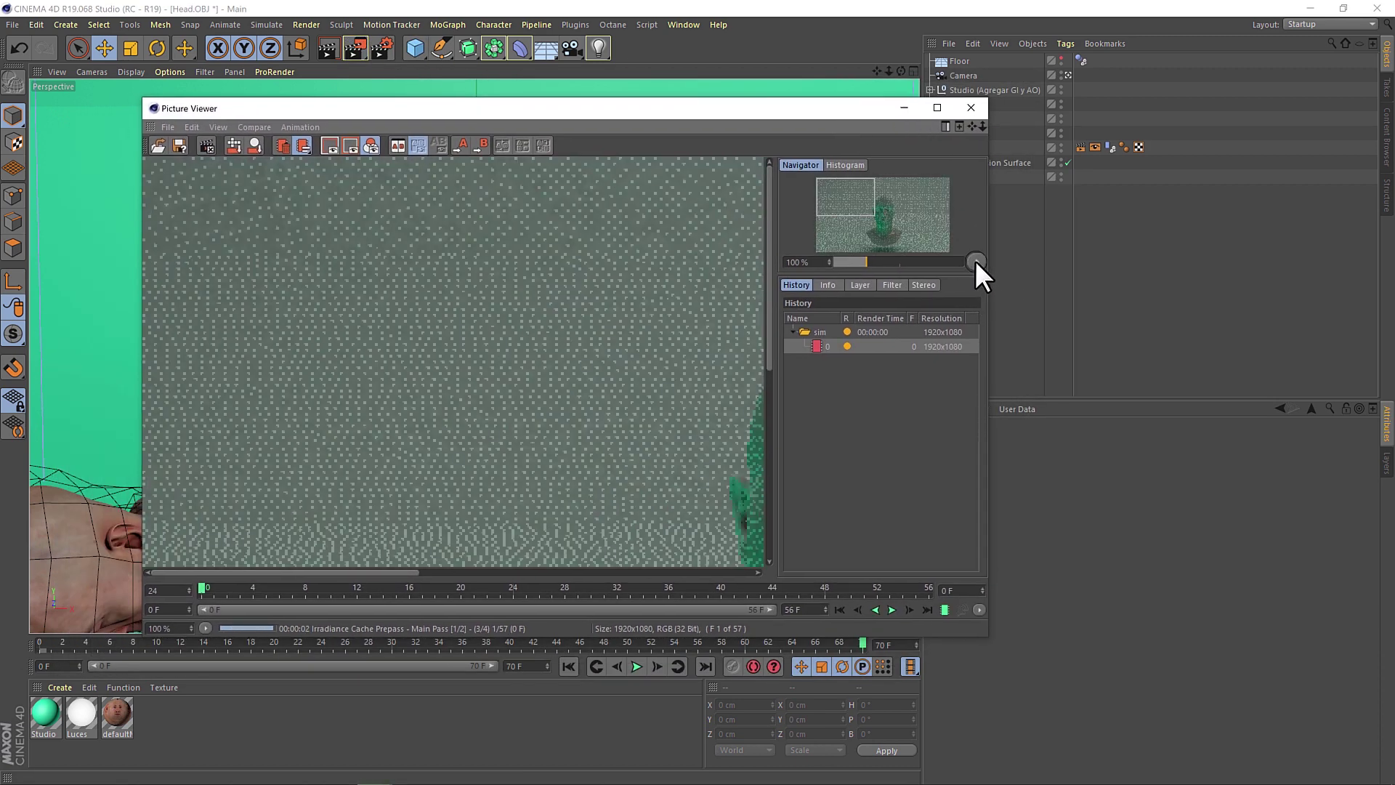
click(1031, 277)
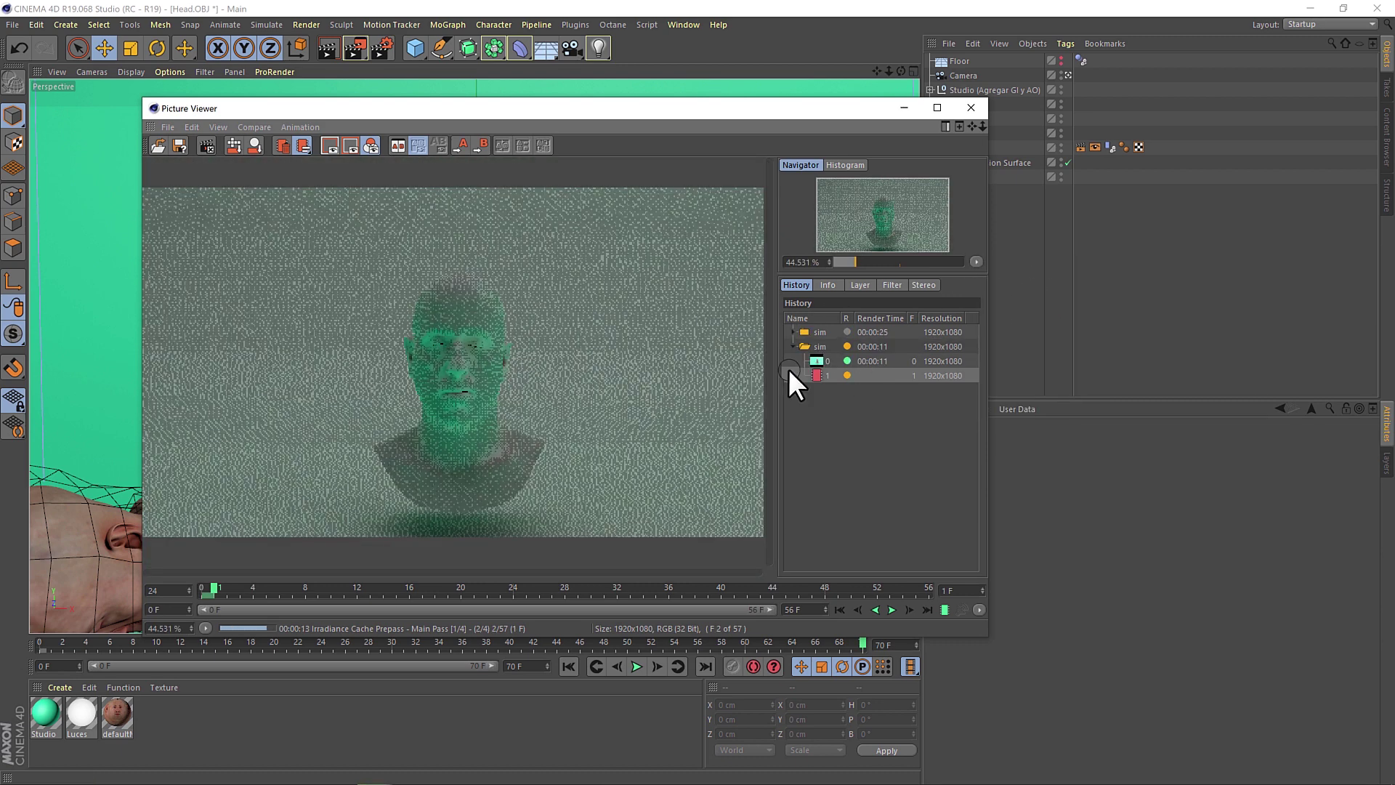
click(882, 360)
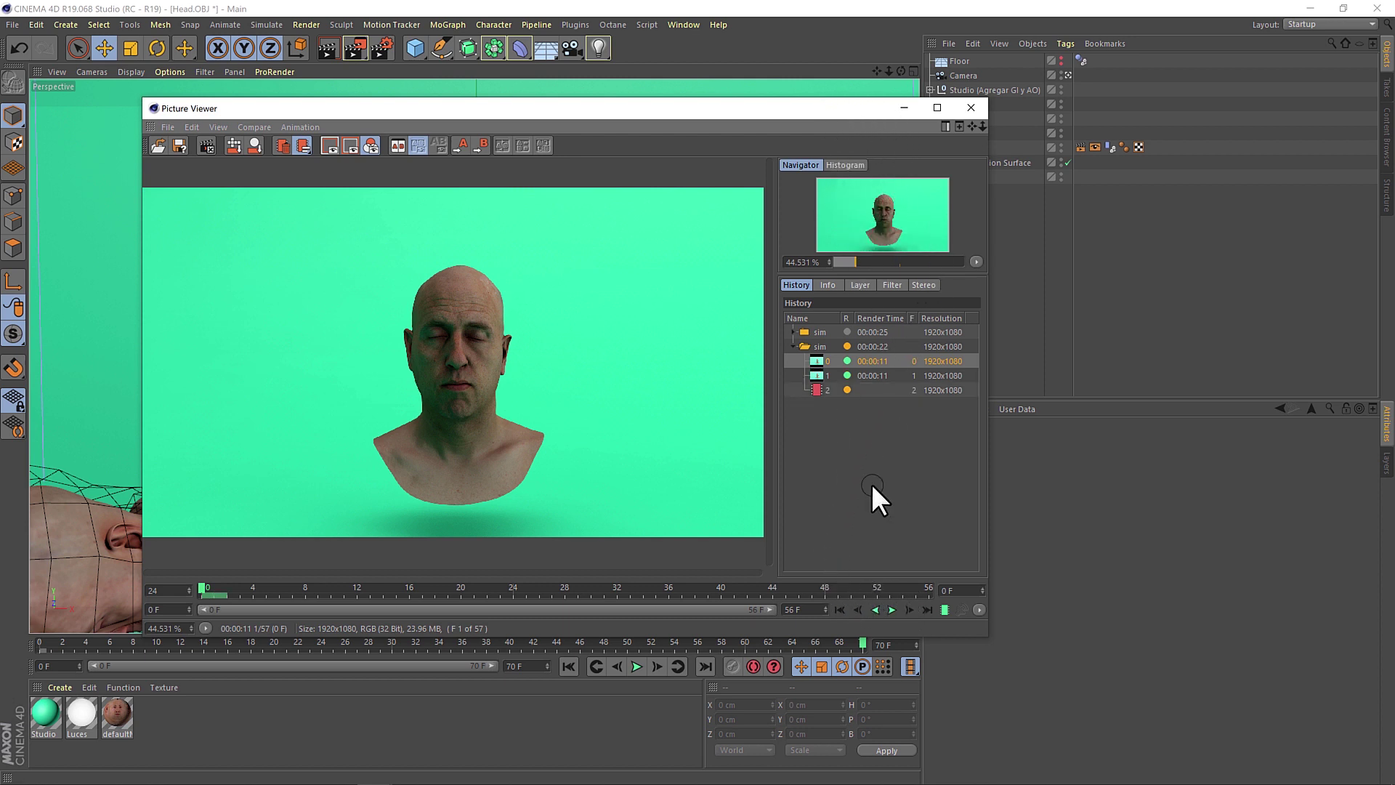
mouse_move(216, 604)
mouse_down()
mouse_move(250, 604)
mouse_move(184, 617)
mouse_up()
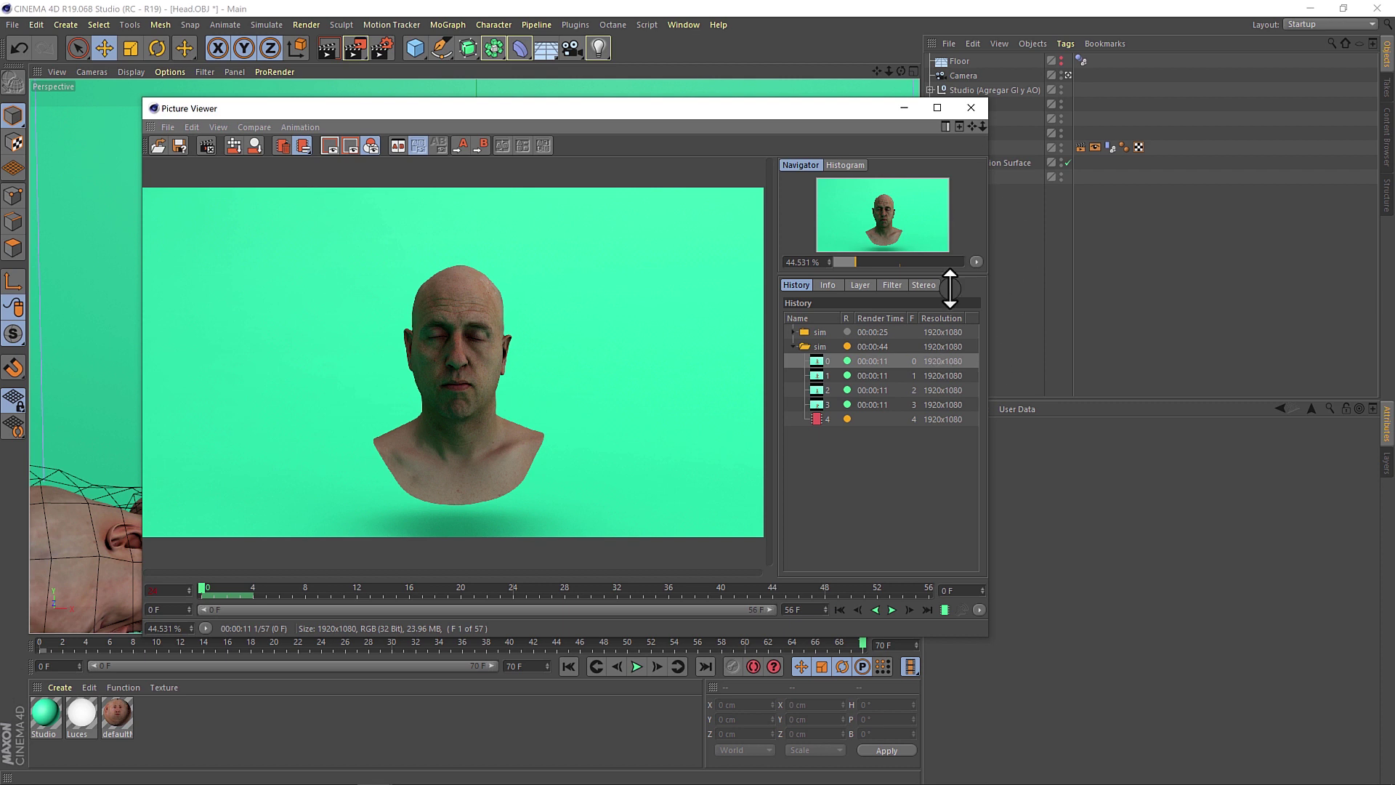